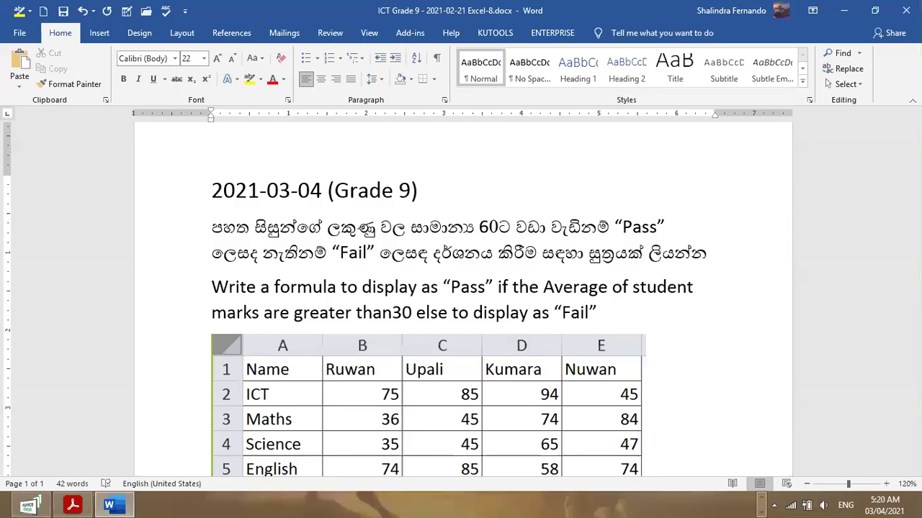
Read through the Sinhala exercise instructions in the Word document
{"action": "left_click", "coordinate": [584, 252]}
{"action": "scroll", "coordinate": [584, 252], "scroll_direction": "down", "scroll_amount": 1}
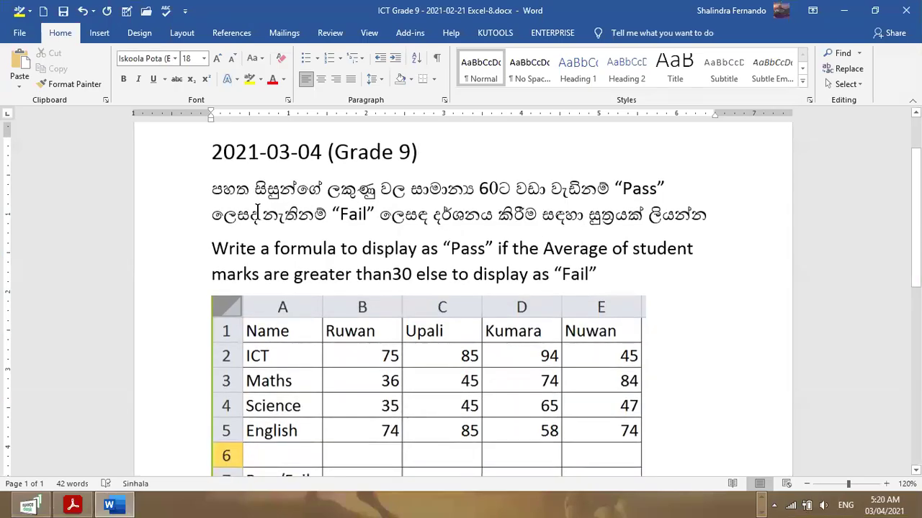
{"action": "scroll", "coordinate": [245, 327], "scroll_direction": "down", "scroll_amount": 1}
{"action": "scroll", "coordinate": [252, 342], "scroll_direction": "down", "scroll_amount": 2}
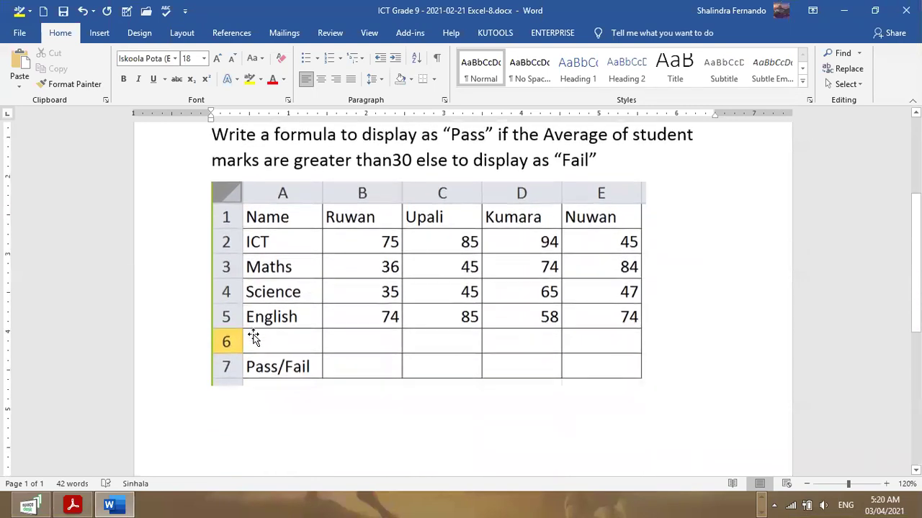
{"action": "scroll", "coordinate": [283, 349], "scroll_direction": "up", "scroll_amount": 2}
{"action": "scroll", "coordinate": [283, 350], "scroll_direction": "up", "scroll_amount": 1}
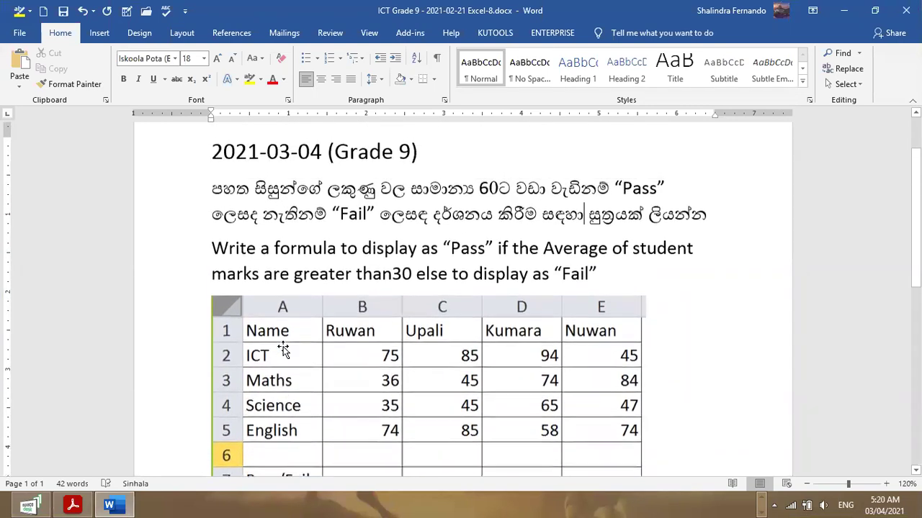
{"action": "scroll", "coordinate": [285, 350], "scroll_direction": "down", "scroll_amount": 1}
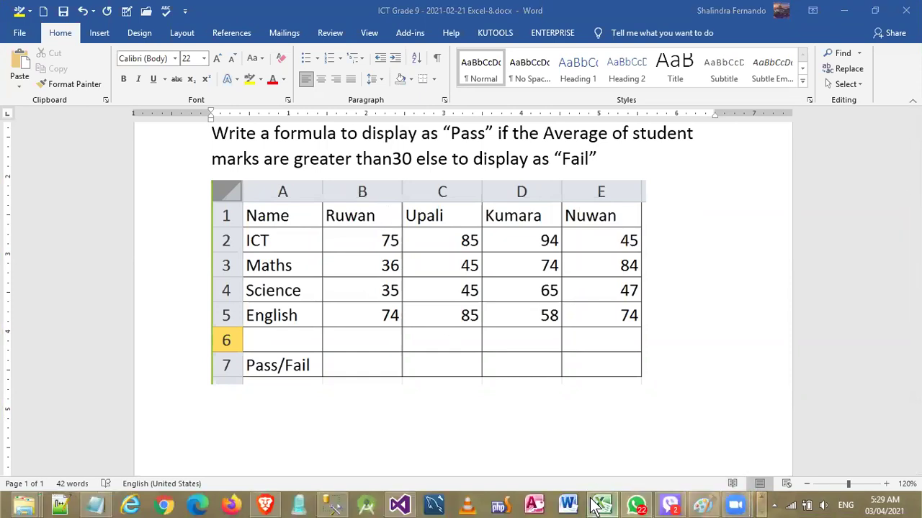
Copy the Ruwan heading from B1 into cell A9, then select B7
{"action": "left_click", "coordinate": [601, 507]}
{"action": "left_click", "coordinate": [101, 408]}
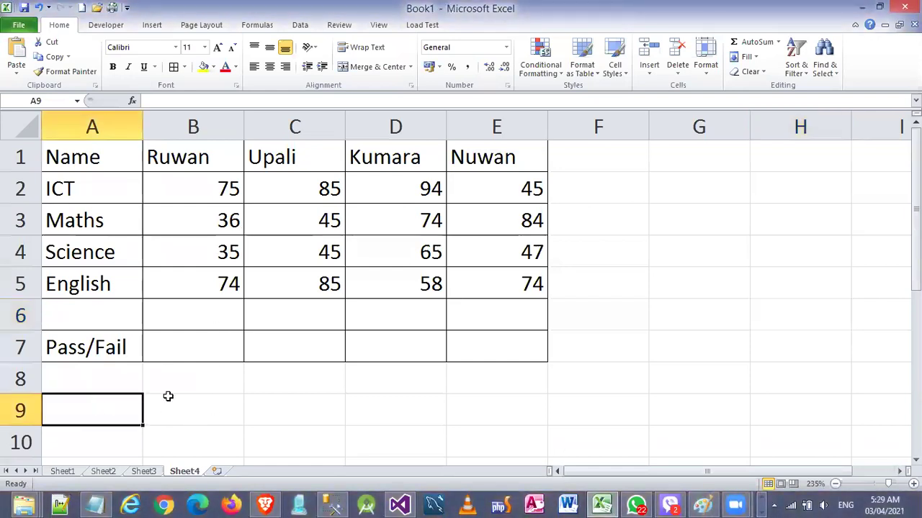
{"action": "left_click", "coordinate": [196, 187]}
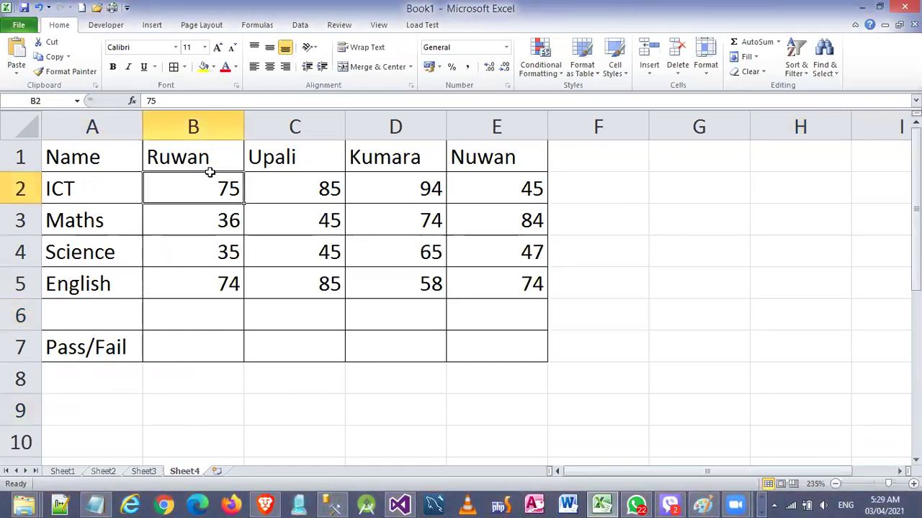
{"action": "left_click", "coordinate": [228, 155]}
{"action": "key", "text": "ctrl+c"}
{"action": "left_click", "coordinate": [62, 414]}
{"action": "key", "text": "ctrl+v"}
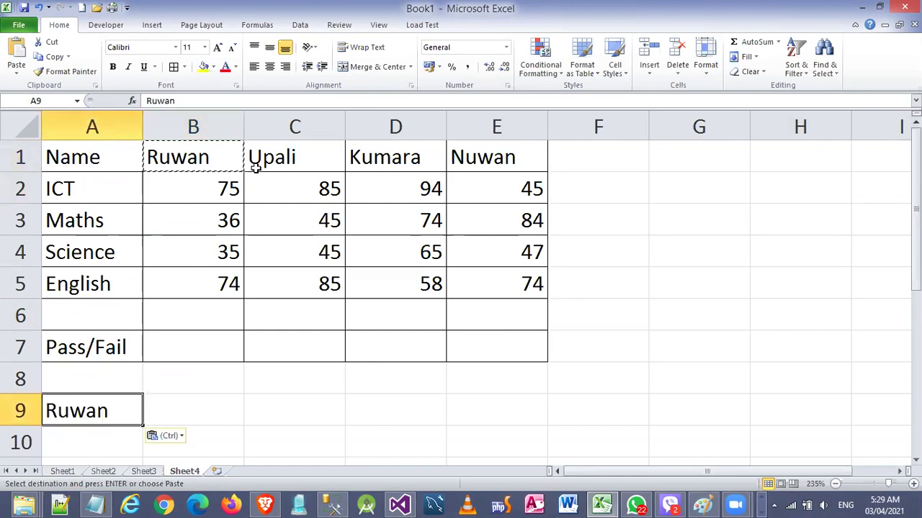
{"action": "key", "text": "Escape"}
{"action": "left_click", "coordinate": [102, 443]}
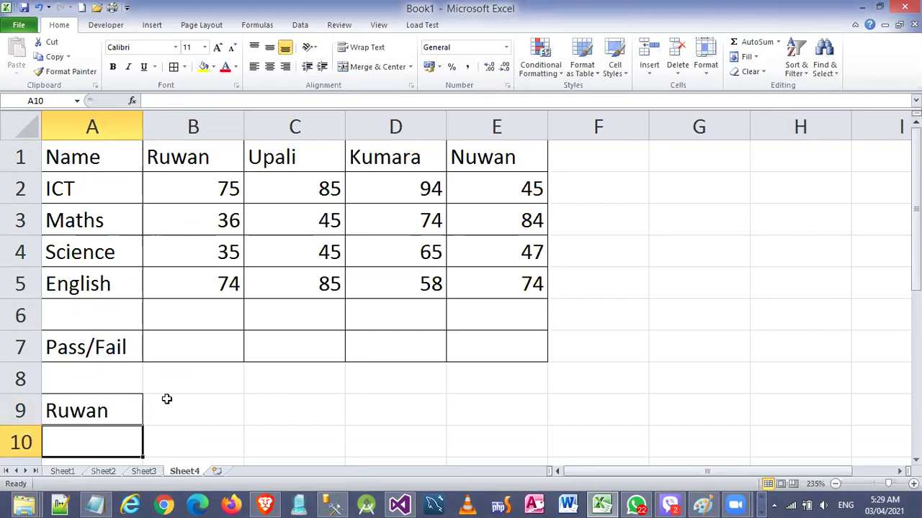
{"action": "left_click", "coordinate": [176, 346]}
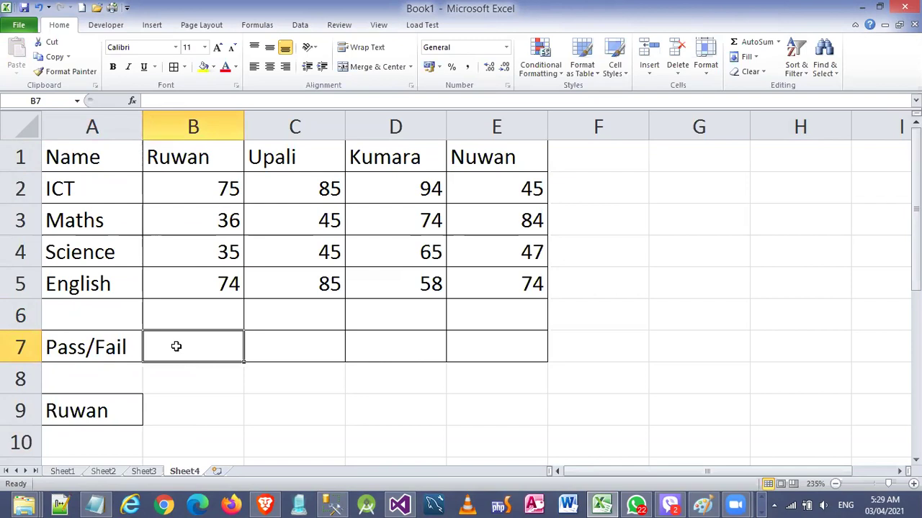
Start =IF( in B7 and correct 'than30' to 'than60' in the instruction text
{"action": "type", "text": "="}
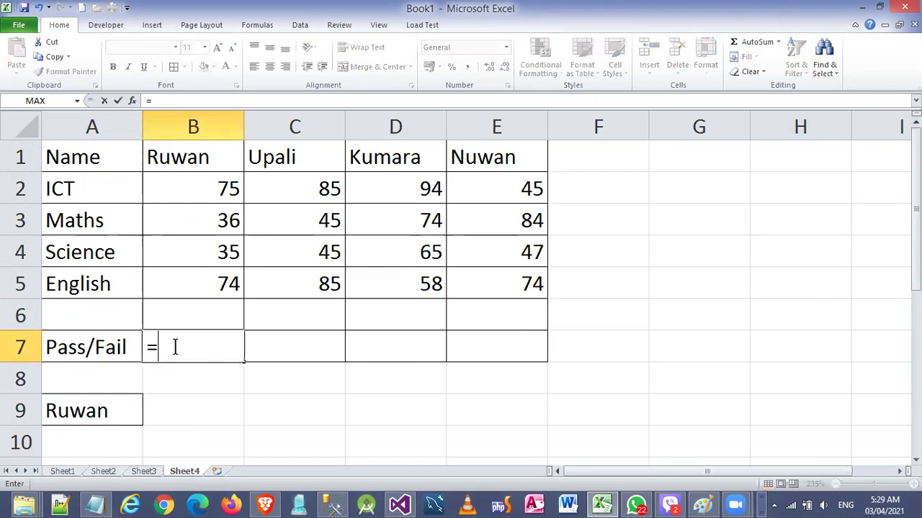
{"action": "type", "text": "IF"}
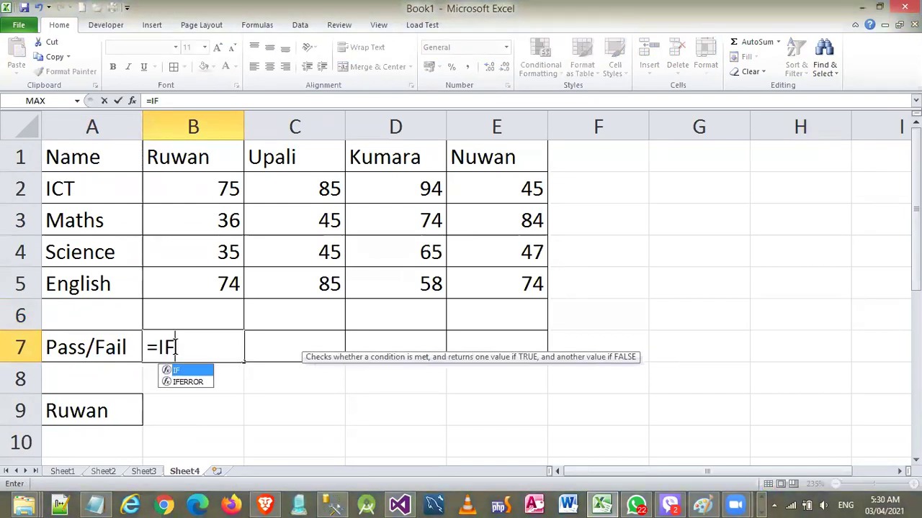
{"action": "type", "text": "("}
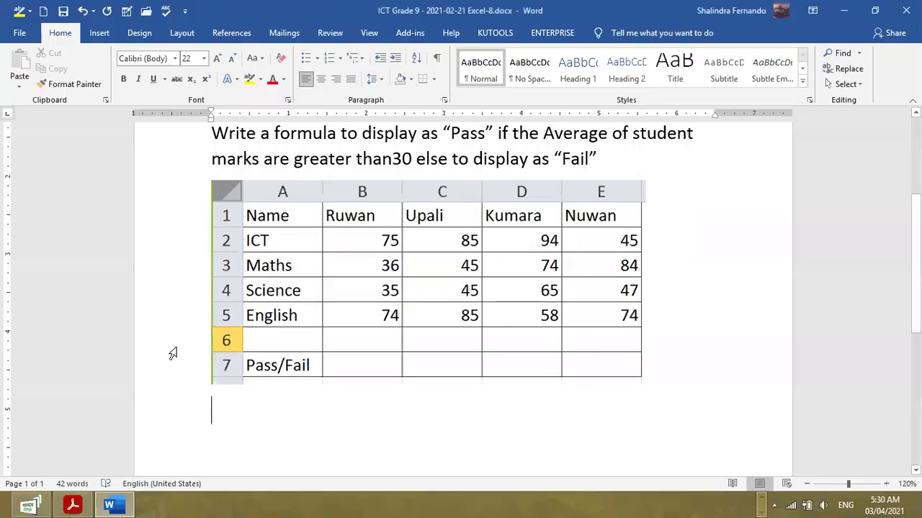
{"action": "scroll", "coordinate": [428, 180], "scroll_direction": "up", "scroll_amount": 1}
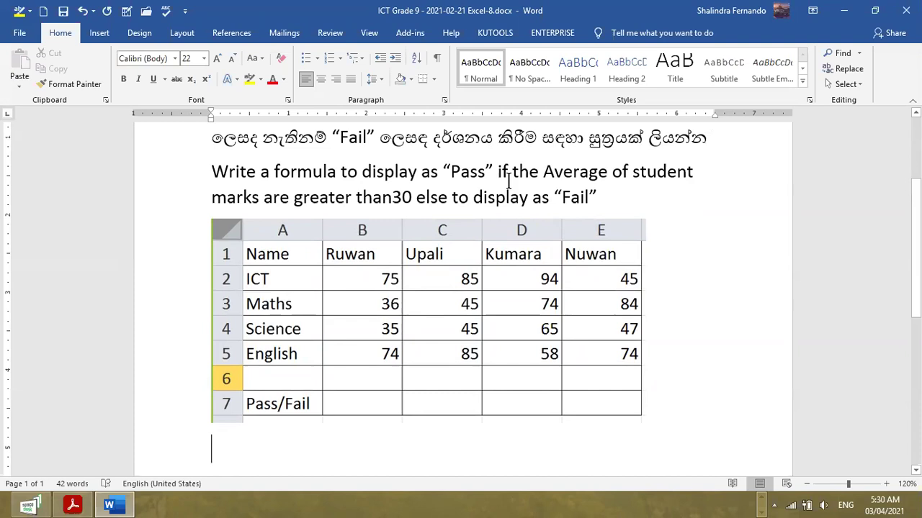
{"action": "scroll", "coordinate": [398, 199], "scroll_direction": "up", "scroll_amount": 2}
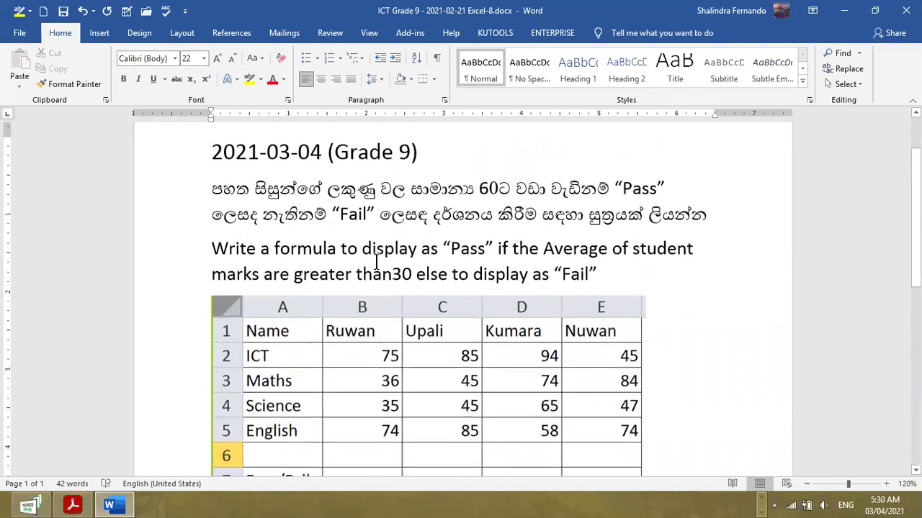
{"action": "left_click", "coordinate": [402, 274]}
{"action": "key", "text": "BackSpace"}
{"action": "type", "text": "6"}
{"action": "scroll", "coordinate": [689, 371], "scroll_direction": "down", "scroll_amount": 1}
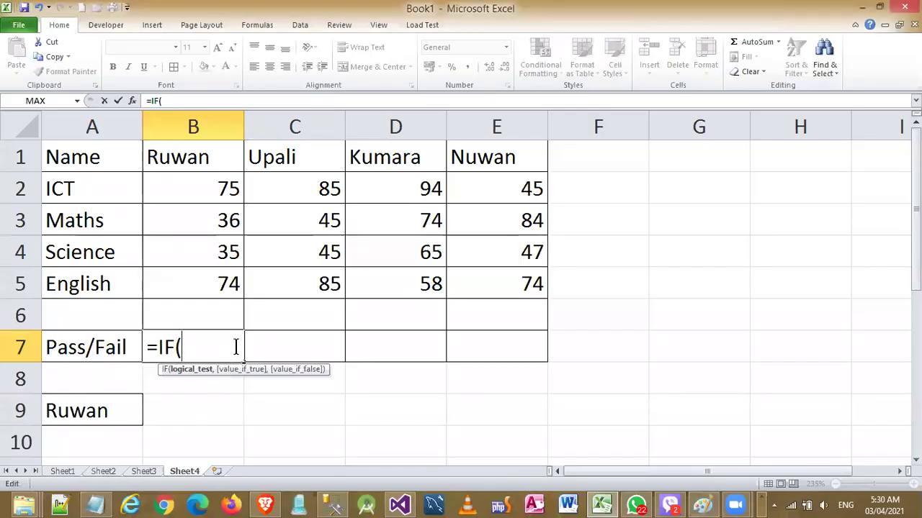
Complete and enter =IF(AVERAGE(B2:B5)>60,"Pass","Fail") in B7
{"action": "key", "text": "BackSpace"}
{"action": "type", "text": "("}
{"action": "type", "text": "a"}
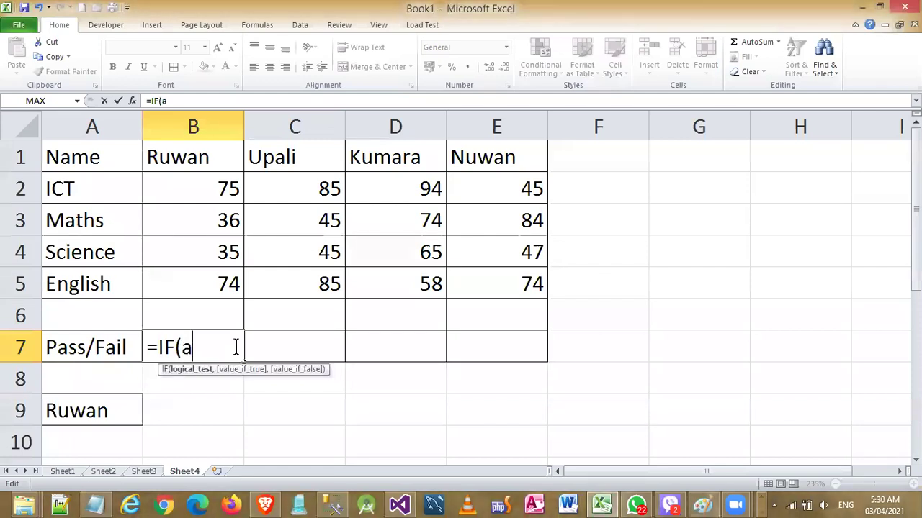
{"action": "type", "text": "v"}
{"action": "key", "text": "BackSpace"}
{"action": "key", "text": "BackSpace"}
{"action": "type", "text": "A"}
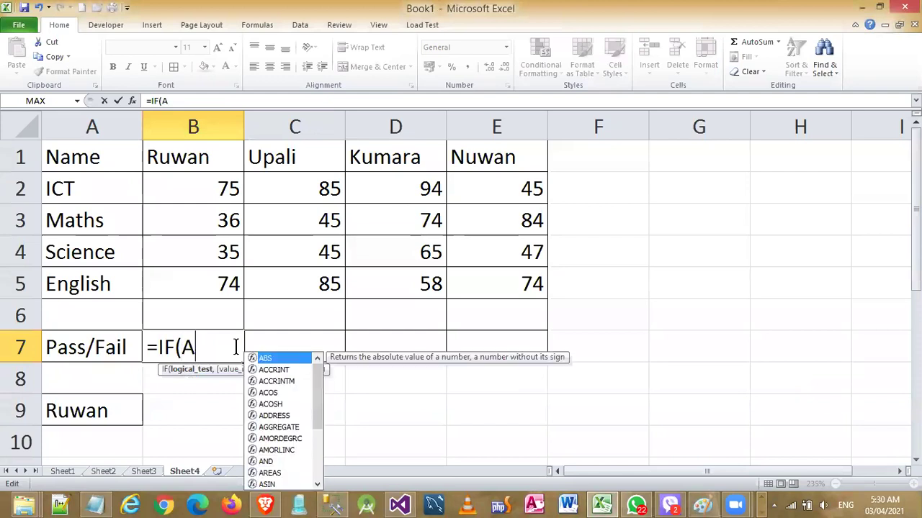
{"action": "type", "text": "VERAGE("}
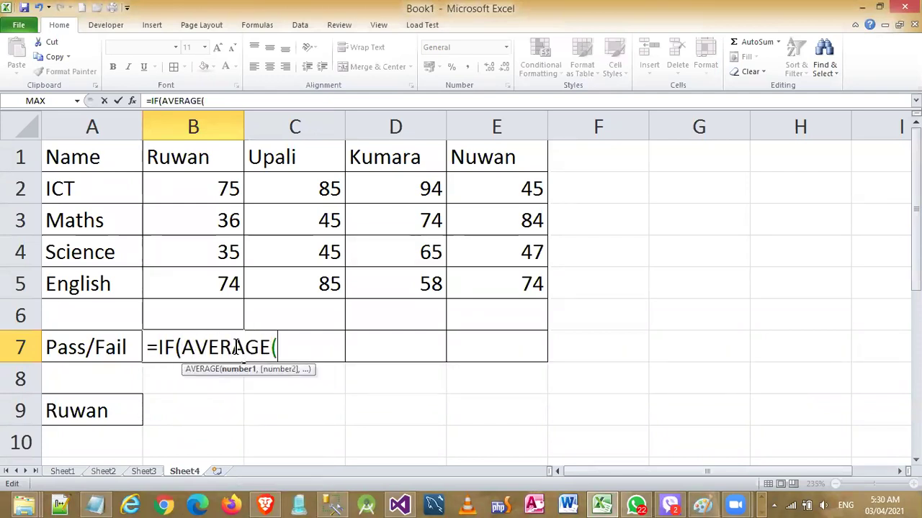
{"action": "left_click_drag", "start_coordinate": [211, 208], "coordinate": [219, 285]}
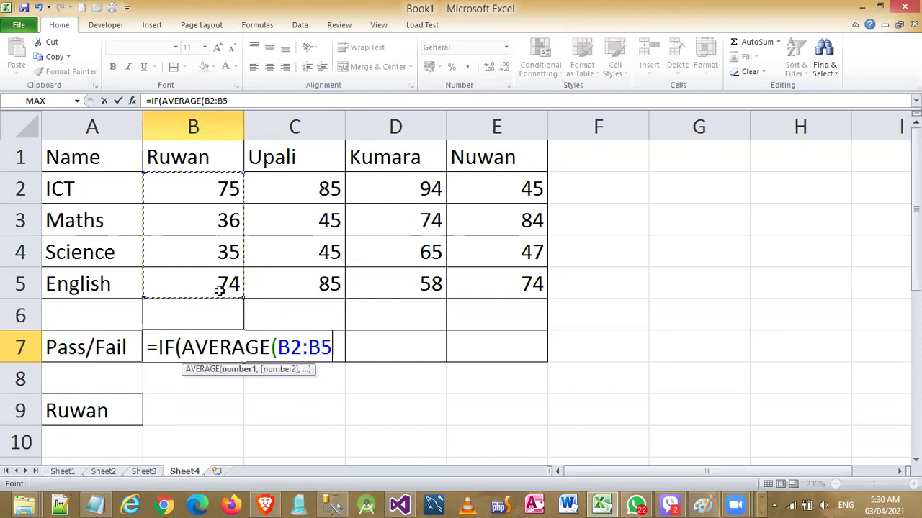
{"action": "type", "text": ")>"}
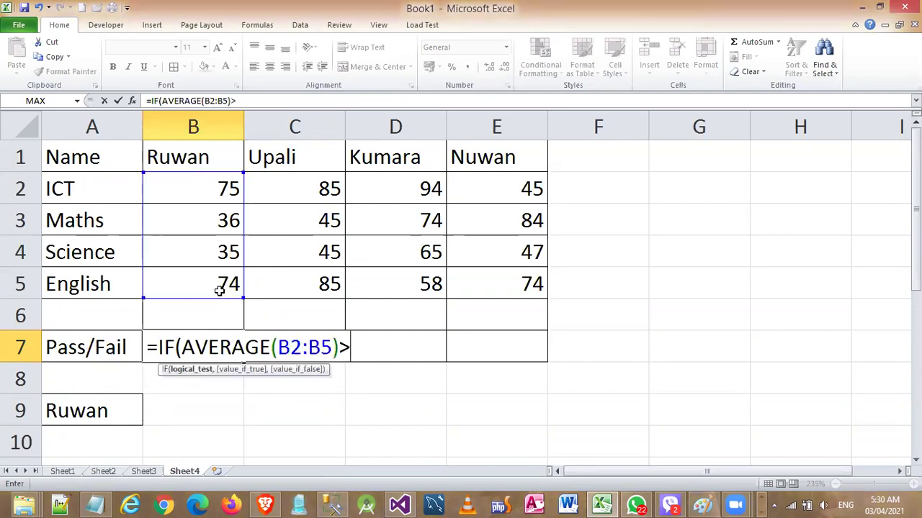
{"action": "type", "text": "60,"}
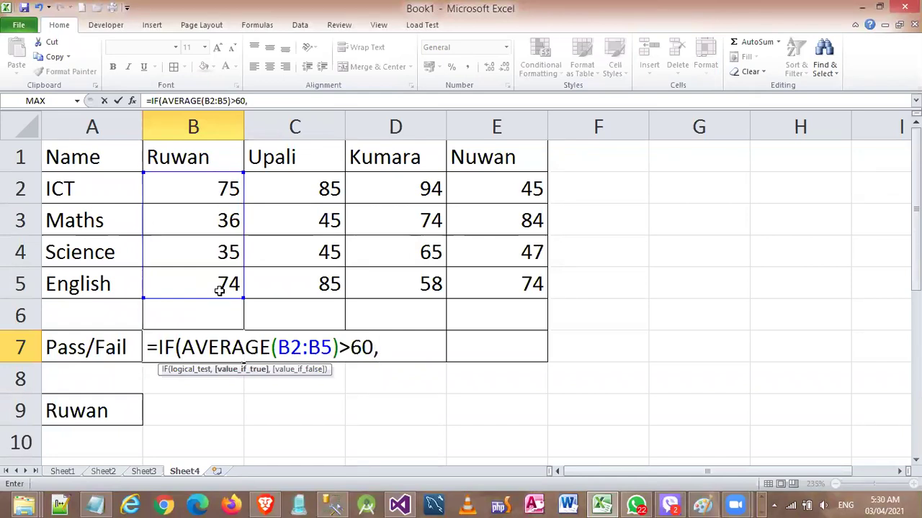
{"action": "type", "text": "pA"}
{"action": "key", "text": "BackSpace"}
{"action": "key", "text": "BackSpace"}
{"action": "type", "text": "Pass\",\"Fail\""}
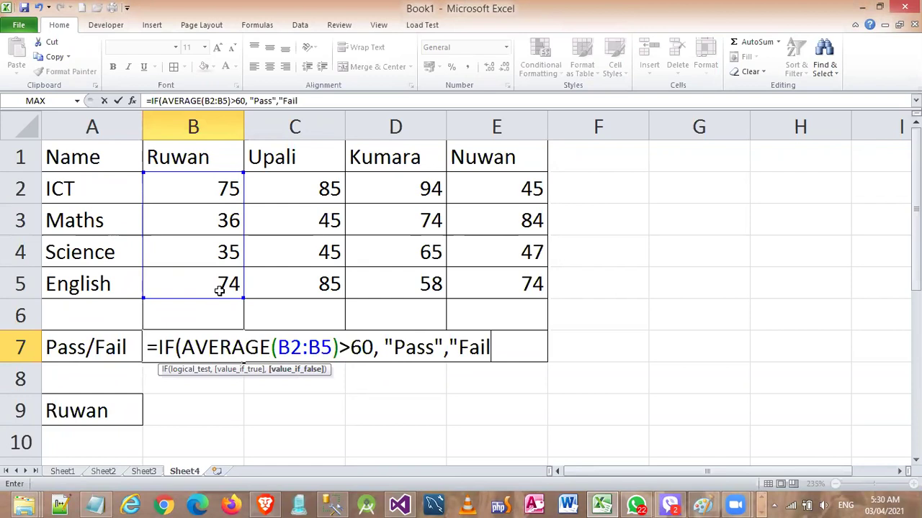
{"action": "type", "text": ")"}
{"action": "key", "text": "Left"}
{"action": "key", "text": "Left"}
{"action": "key", "text": "Left"}
{"action": "key", "text": "Left"}
{"action": "key", "text": "Left"}
{"action": "key", "text": "Left"}
{"action": "key", "text": "Left"}
{"action": "key", "text": "Left"}
{"action": "key", "text": "Left"}
{"action": "key", "text": "Left"}
{"action": "key", "text": "Left"}
{"action": "key", "text": "Left"}
{"action": "key", "text": "shift+Right"}
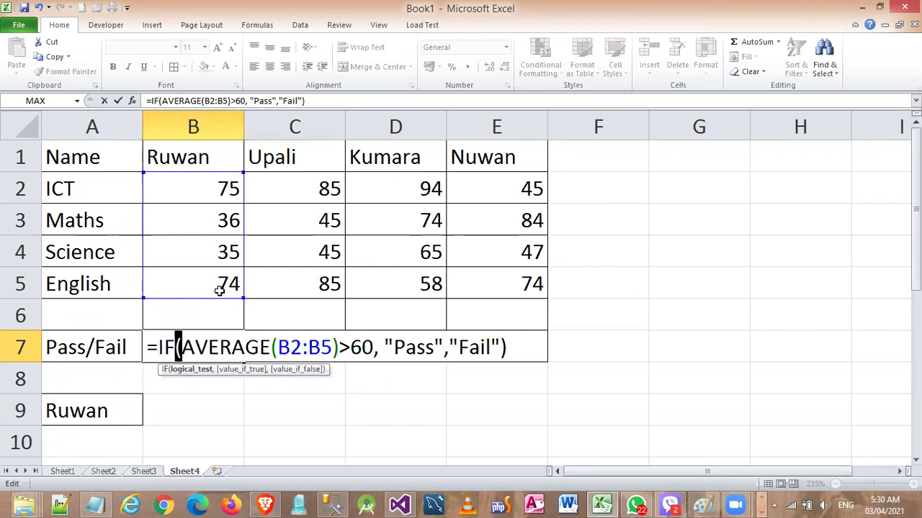
{"action": "key", "text": "End"}
{"action": "key", "text": "shift+Left"}
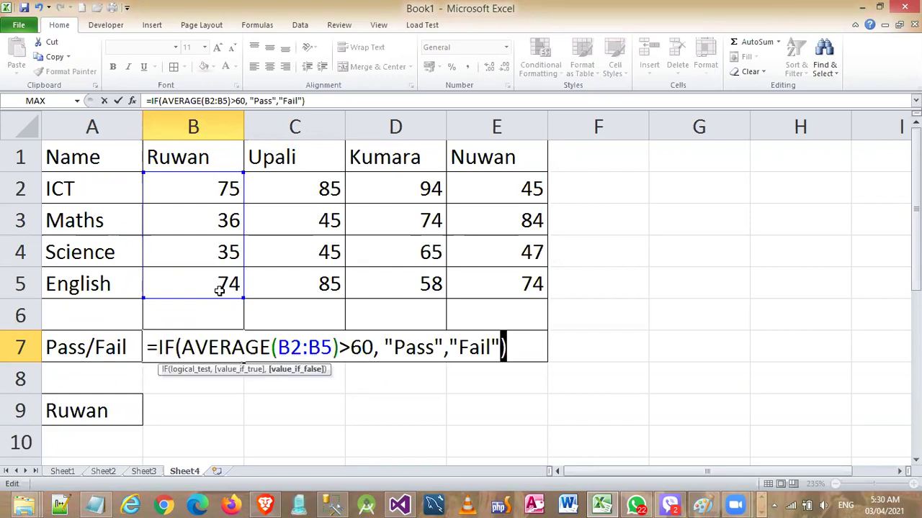
{"action": "key", "text": "Right"}
{"action": "key", "text": "Return"}
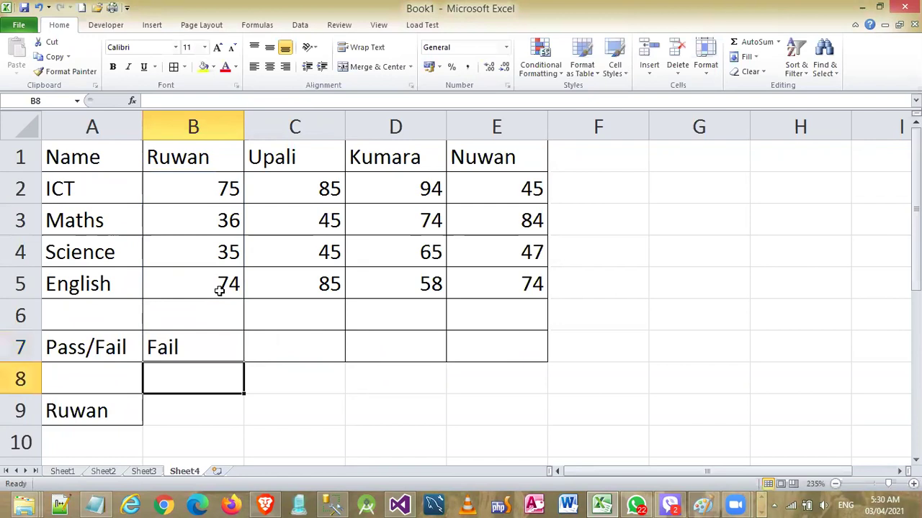
Reopen B7's formula and select its full text for copying
{"action": "left_click", "coordinate": [207, 341]}
{"action": "double_click", "coordinate": [206, 341]}
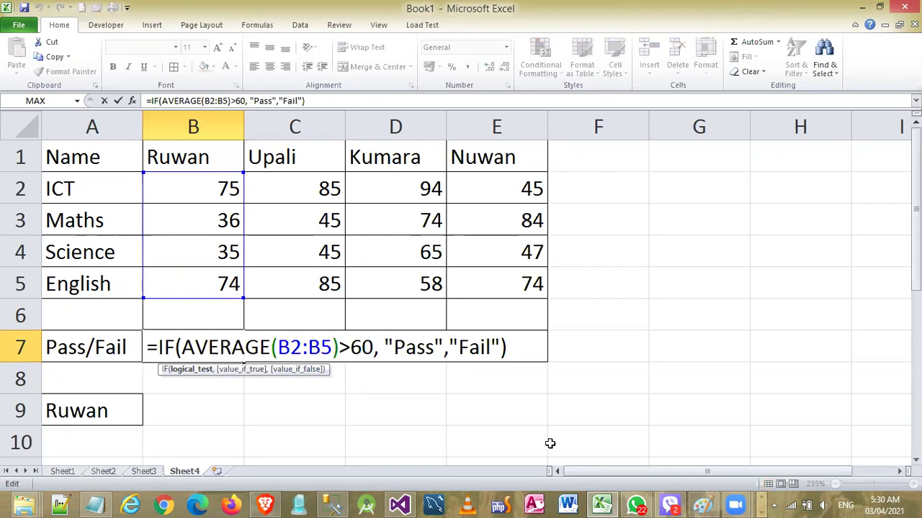
{"action": "key", "text": "Return"}
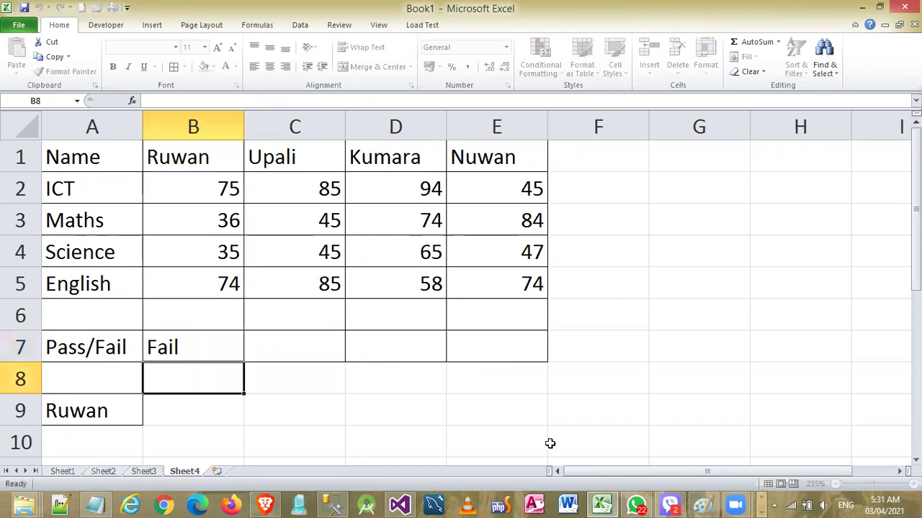
{"action": "left_click", "coordinate": [174, 357]}
{"action": "double_click", "coordinate": [175, 356]}
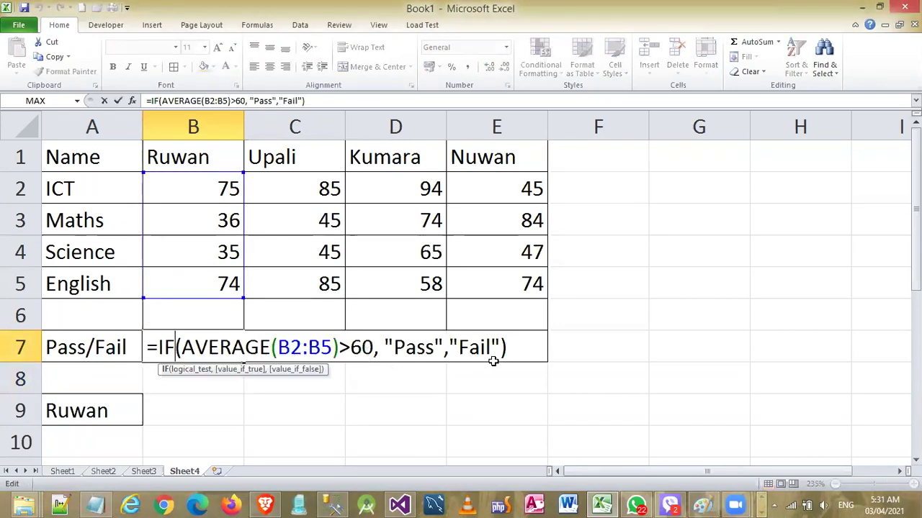
{"action": "left_click_drag", "start_coordinate": [522, 348], "coordinate": [70, 361]}
Copy B7's formula and add 'Ruwan' with the pasted formula below the Word table
{"action": "key", "text": "ctrl+c"}
{"action": "scroll", "coordinate": [303, 378], "scroll_direction": "down", "scroll_amount": 3}
{"action": "left_click", "coordinate": [304, 378]}
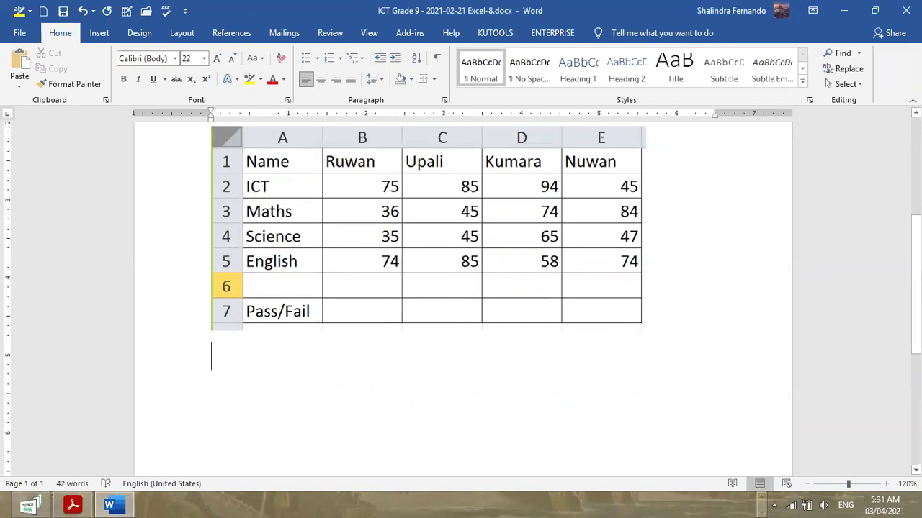
{"action": "type", "text": "Ruwan"}
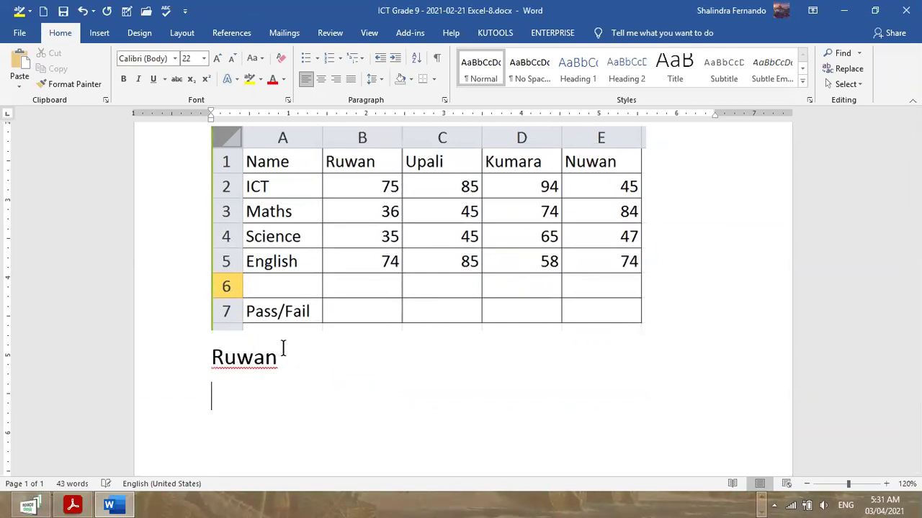
{"action": "key", "text": "ctrl+v"}
{"action": "key", "text": "Return"}
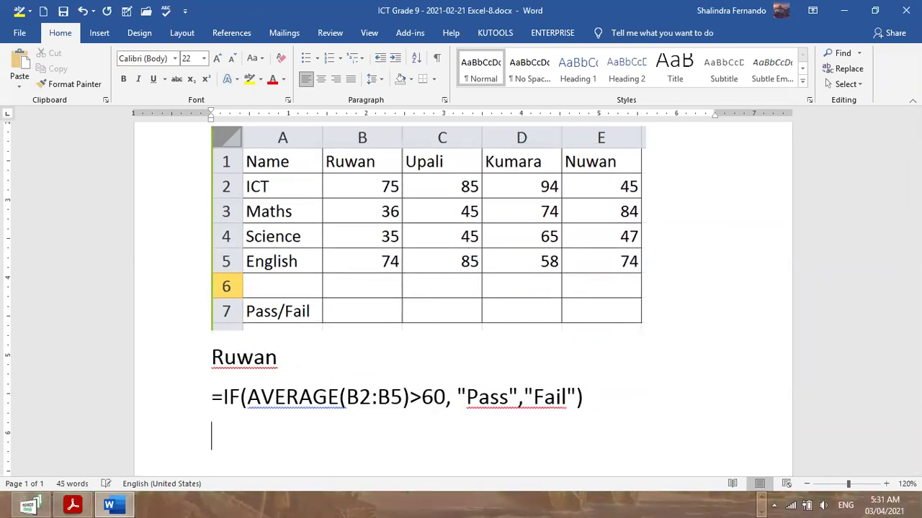
{"action": "key", "text": "alt+Tab"}
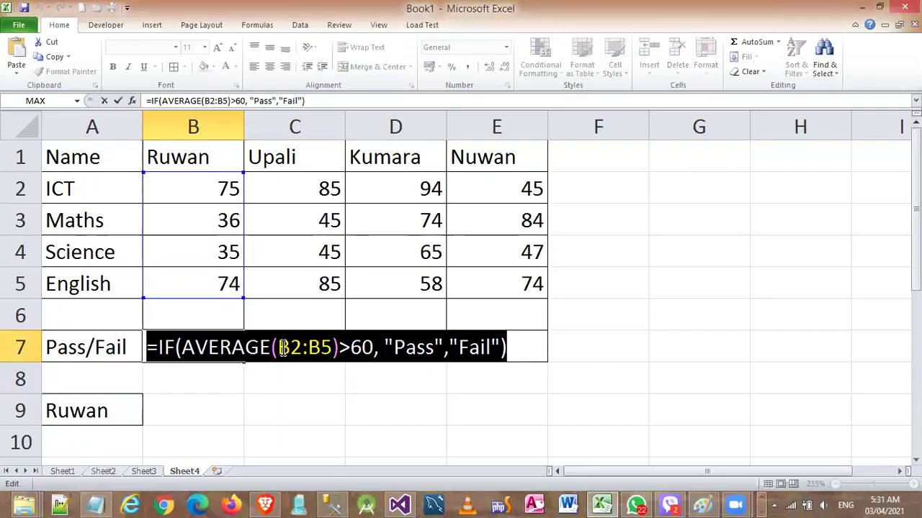
Commit B7, then type =IF(AVERAGE(C2:C5)>60,"Pass", "Fail into C7
{"action": "key", "text": "ctrl+Return"}
{"action": "left_click", "coordinate": [273, 356]}
{"action": "type", "text": "=I"}
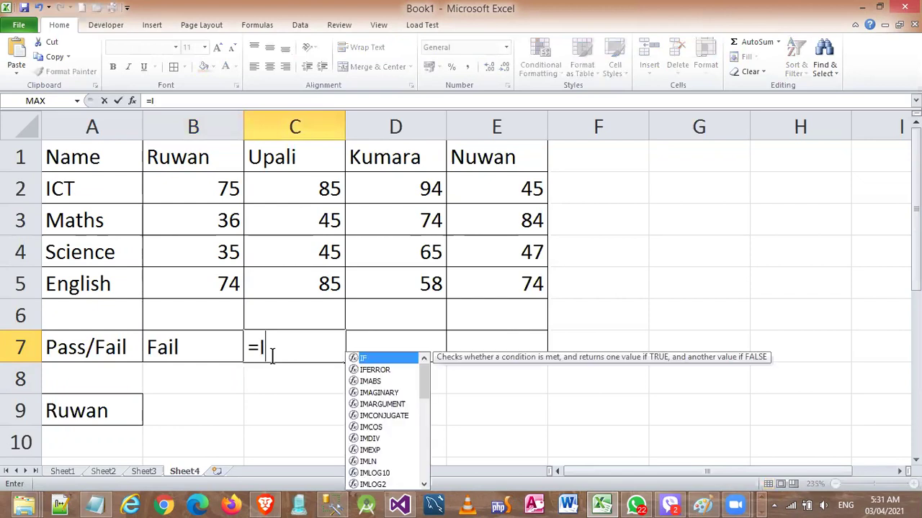
{"action": "type", "text": "F(AVERAGE"}
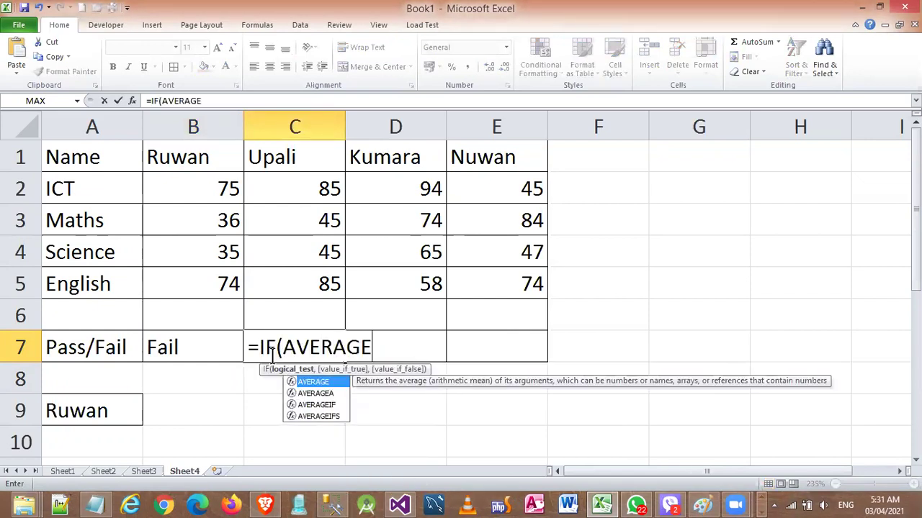
{"action": "type", "text": "("}
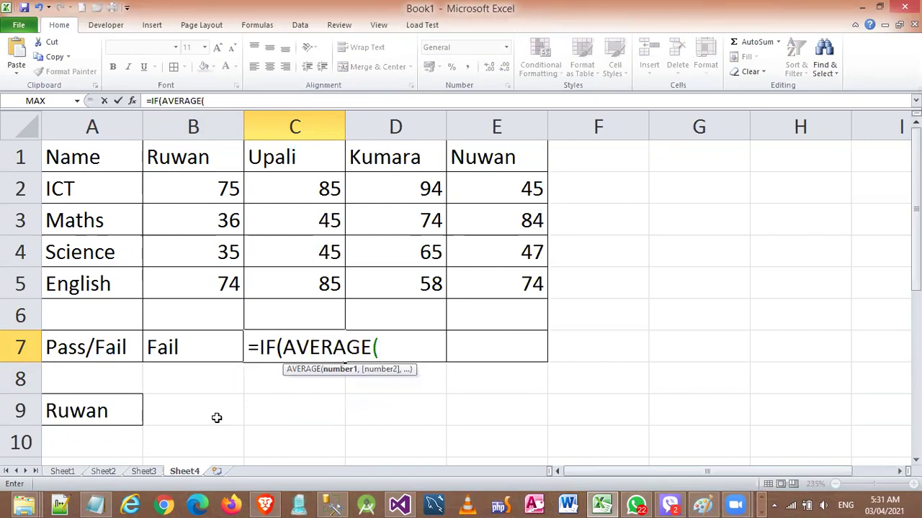
{"action": "left_click_drag", "start_coordinate": [323, 187], "coordinate": [323, 269]}
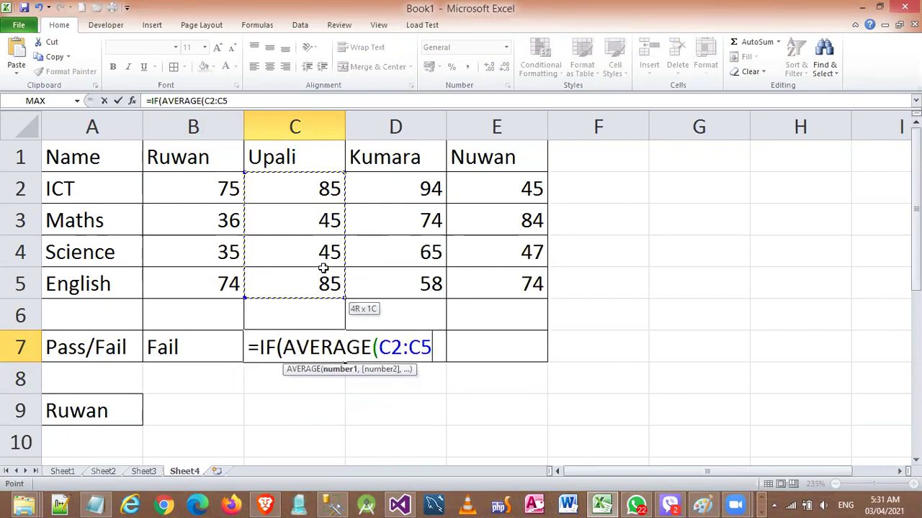
{"action": "type", "text": ")>60,"}
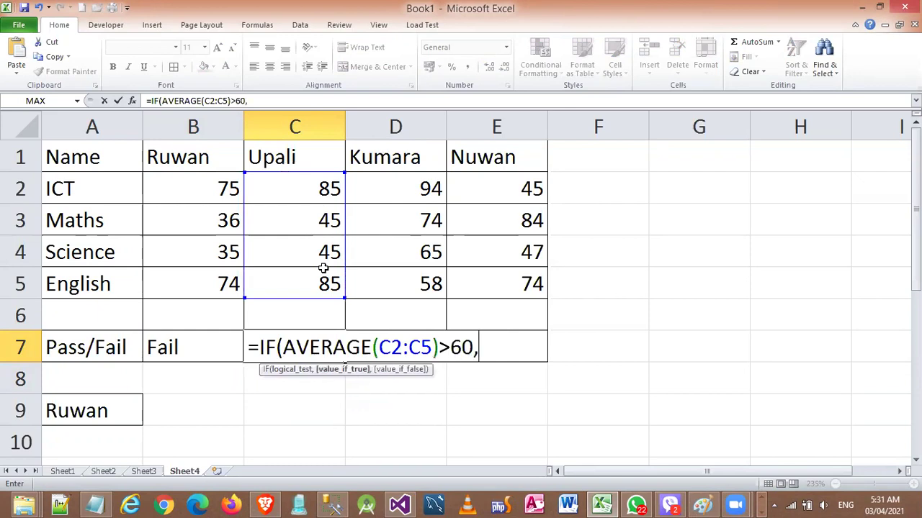
{"action": "type", "text": "\"Pass\", \""}
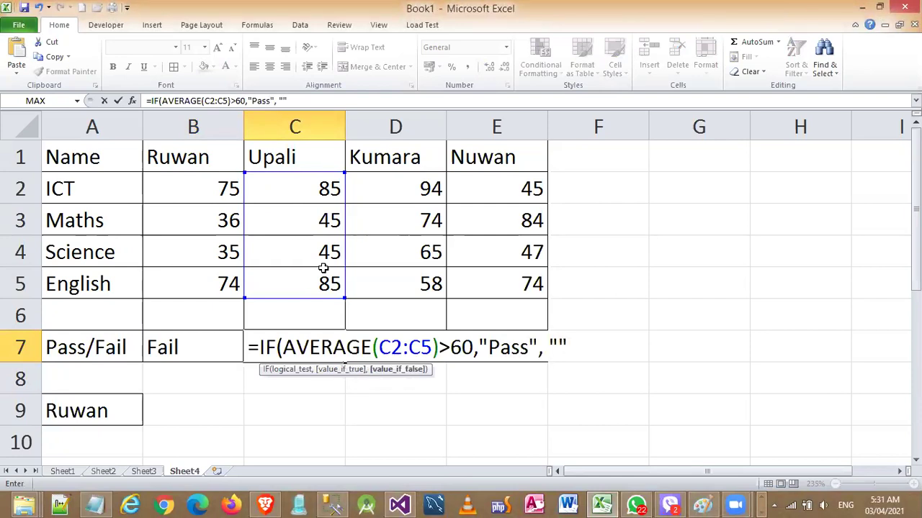
{"action": "type", "text": "Fail"}
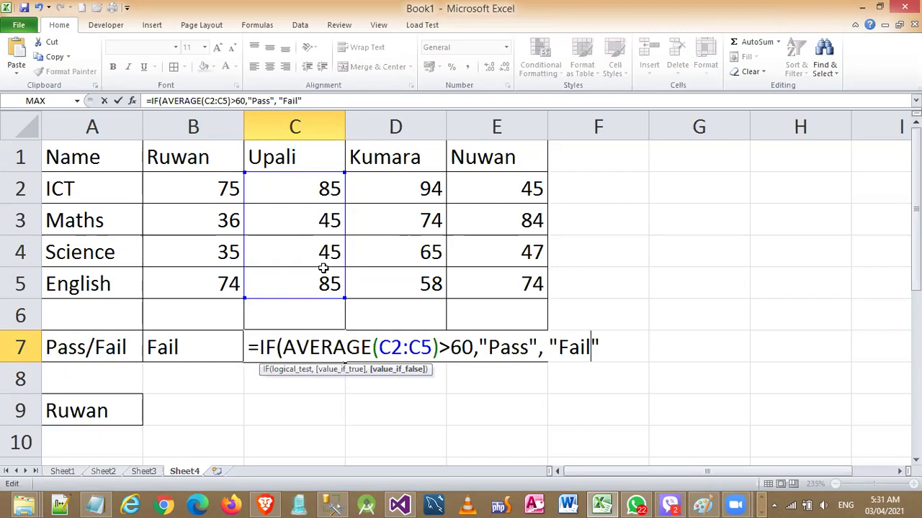
Add the missing closing parenthesis, enter C7's formula, and select its text for copying
{"action": "key", "text": "Return"}
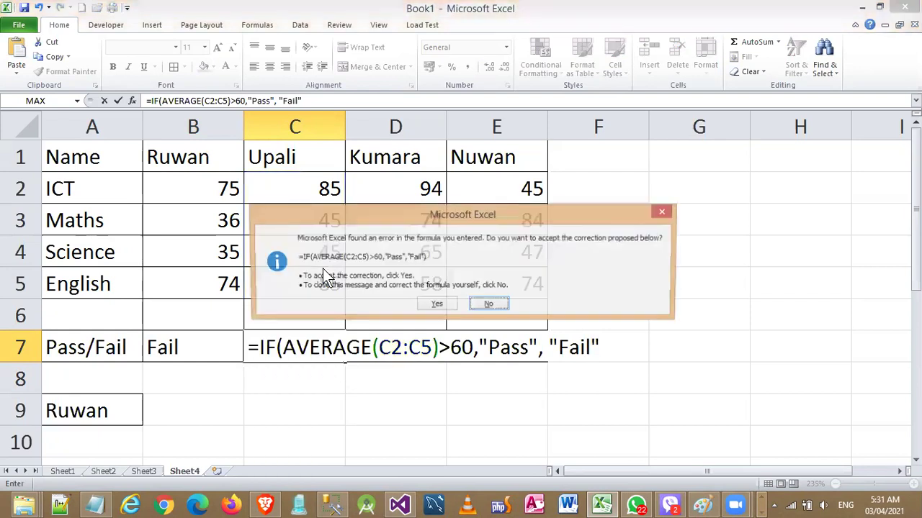
{"action": "key", "text": "n"}
{"action": "key", "text": "Return"}
{"action": "key", "text": "Right"}
{"action": "type", "text": ")"}
{"action": "key", "text": "Return"}
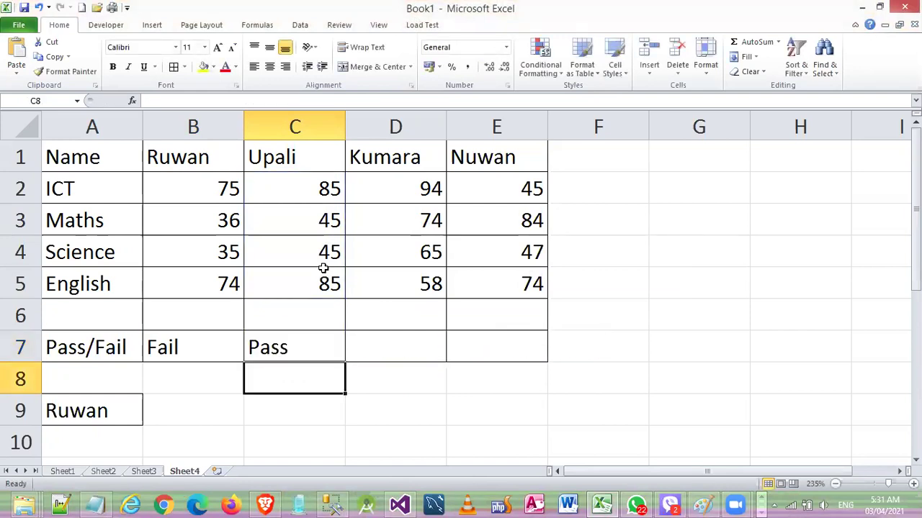
{"action": "double_click", "coordinate": [300, 354]}
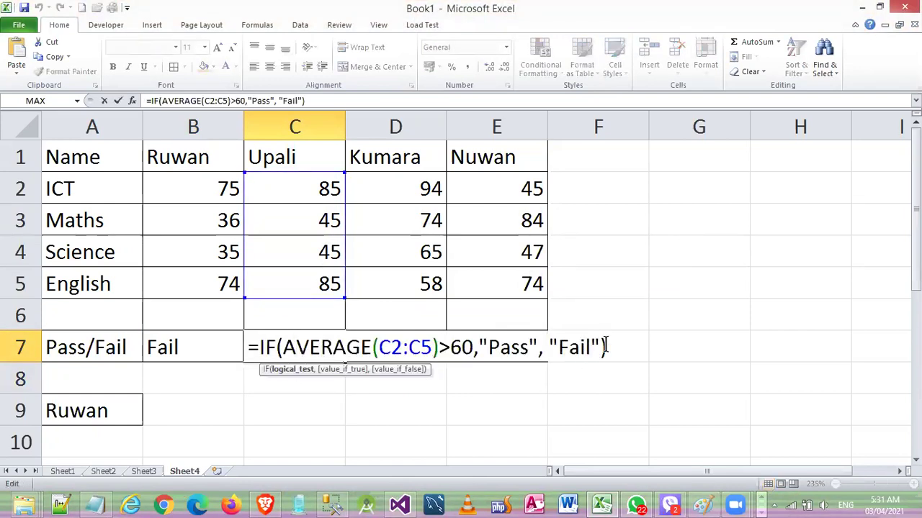
{"action": "left_click_drag", "start_coordinate": [607, 347], "coordinate": [189, 355]}
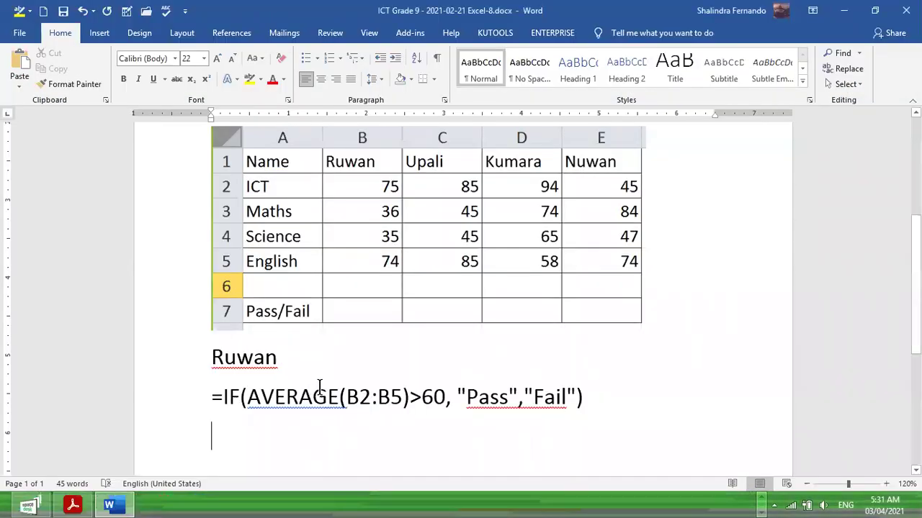
Add 'Upali' with the C2:C5 formula in the Word notes and start a blank line
{"action": "type", "text": "U"}
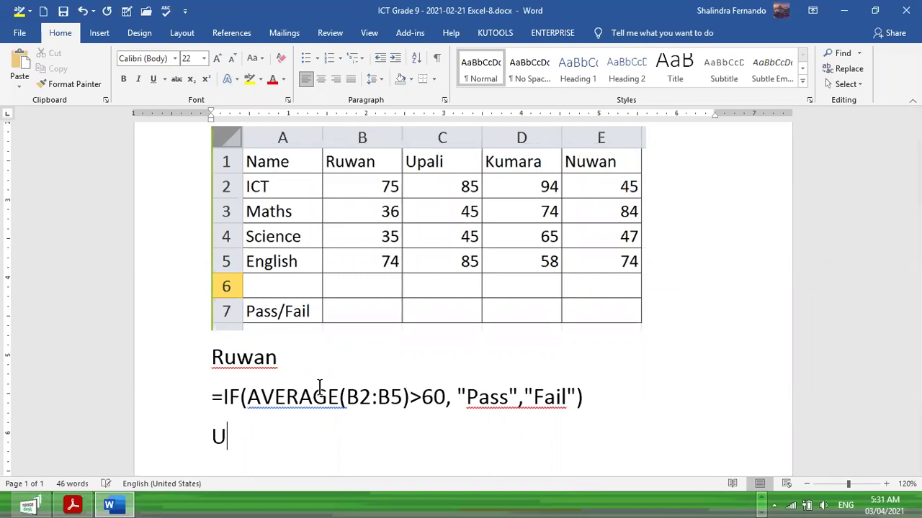
{"action": "type", "text": "pali"}
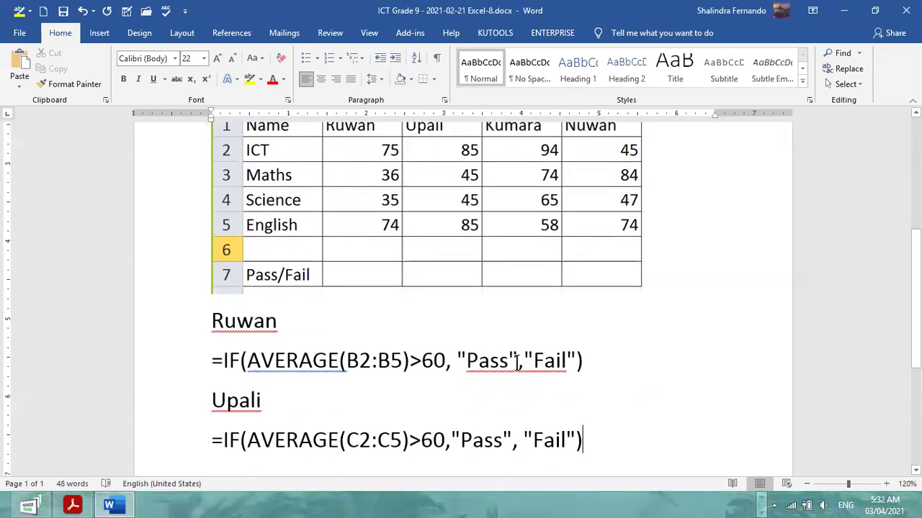
{"action": "left_click", "coordinate": [618, 435]}
{"action": "key", "text": "Return"}
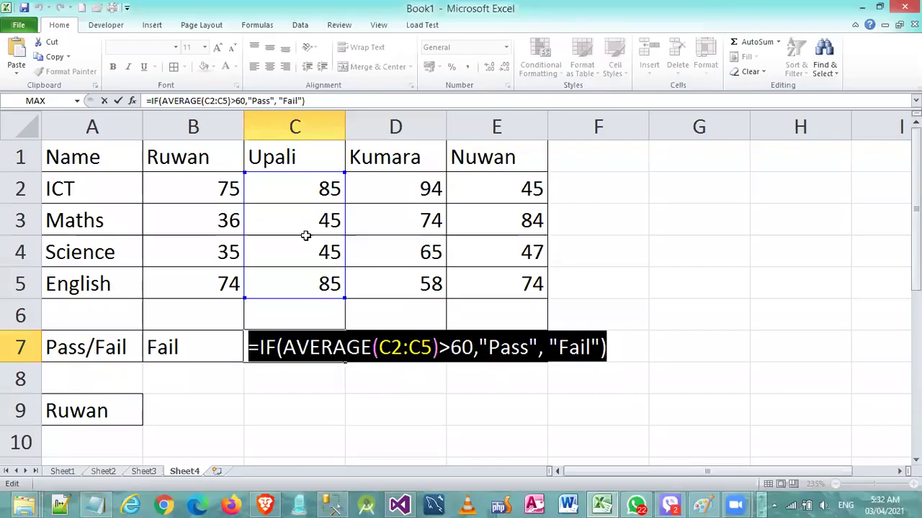
In D7, begin =IF(AVERAGE( and pick D2:D5 with the arrow keys
{"action": "key", "text": "Return"}
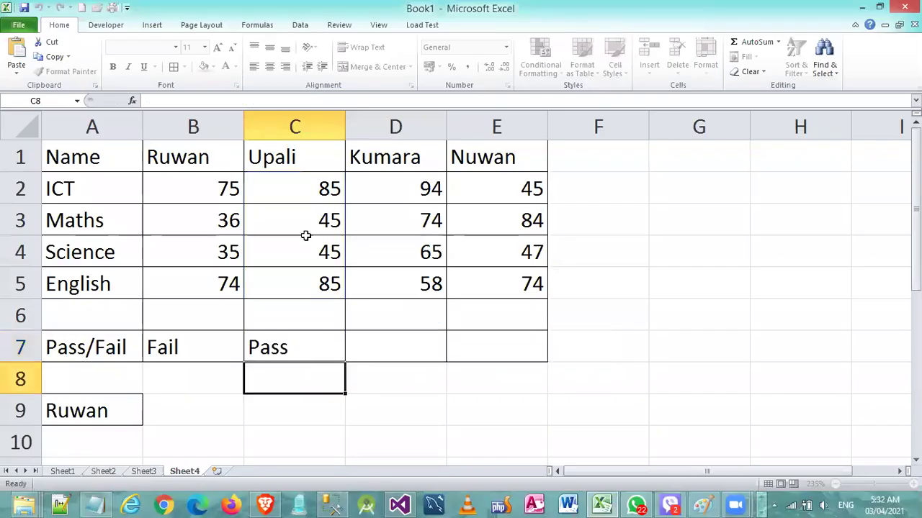
{"action": "left_click", "coordinate": [404, 348]}
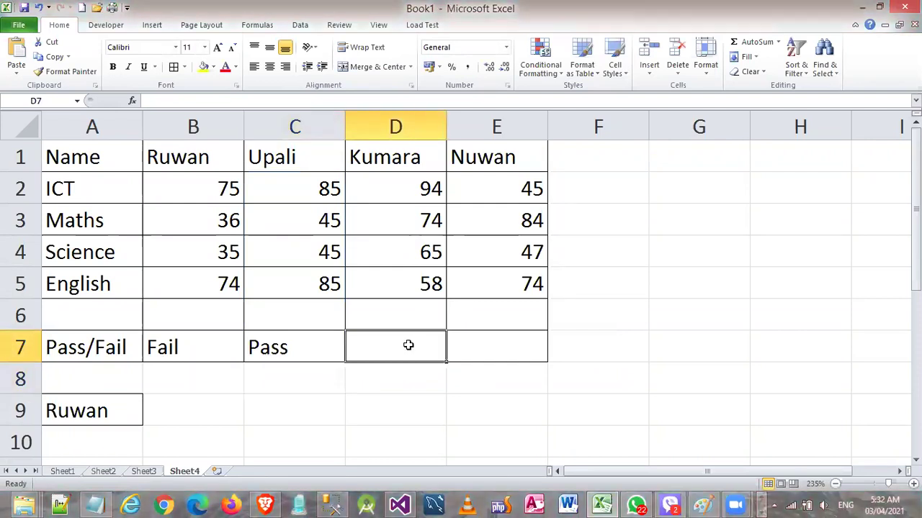
{"action": "type", "text": "=IF(AVERAGE"}
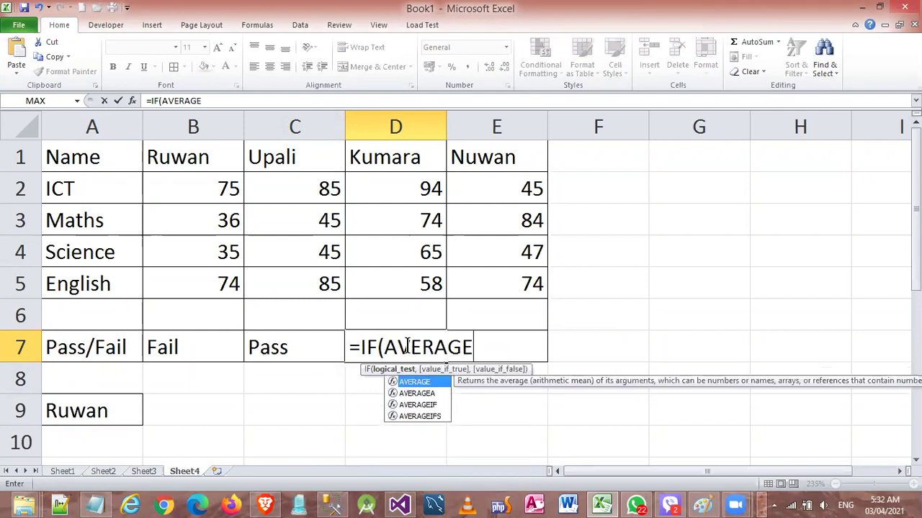
{"action": "type", "text": "("}
{"action": "key", "text": "Up"}
{"action": "key", "text": "Up"}
{"action": "key", "text": "Up"}
{"action": "key", "text": "Up"}
{"action": "key", "text": "Up"}
{"action": "key", "text": "shift+Down"}
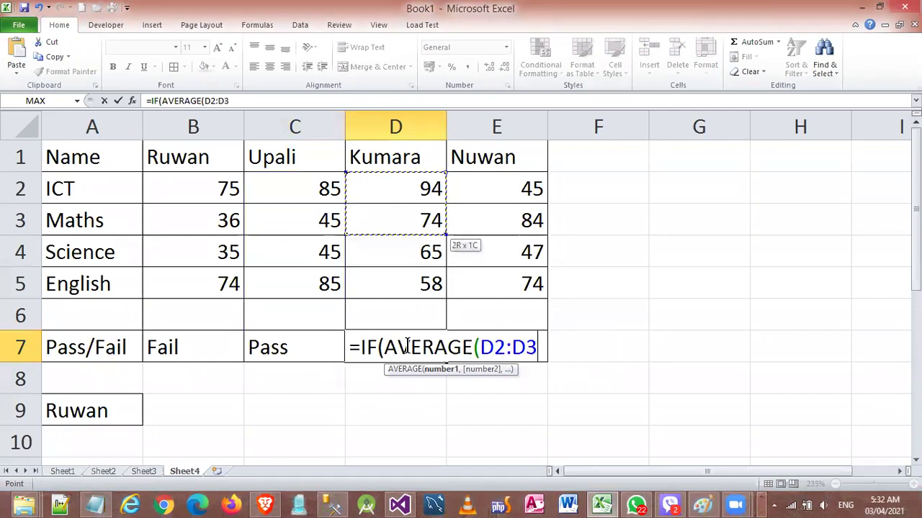
{"action": "key", "text": "shift+Down"}
{"action": "key", "text": "shift+Down"}
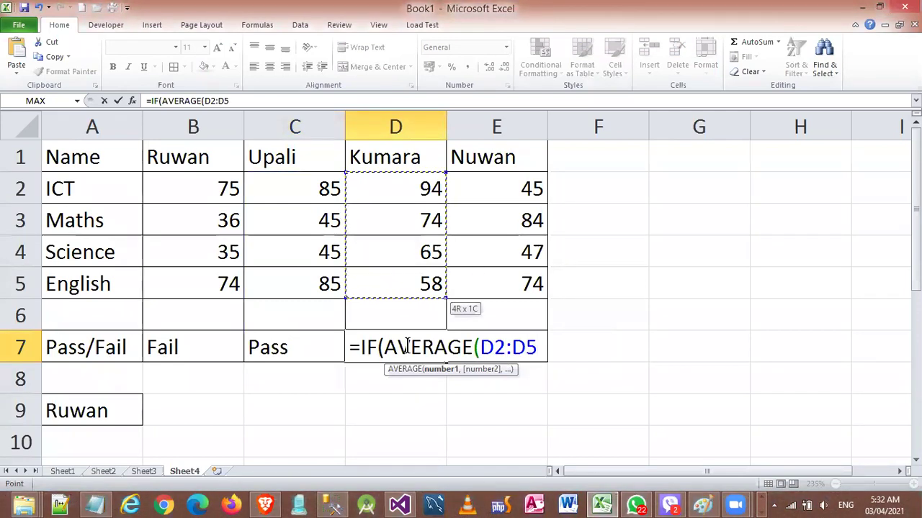
Finish D7 with )>60,"Pass","Fail") and enter it, returning Pass
{"action": "type", "text": "("}
{"action": "key", "text": "BackSpace"}
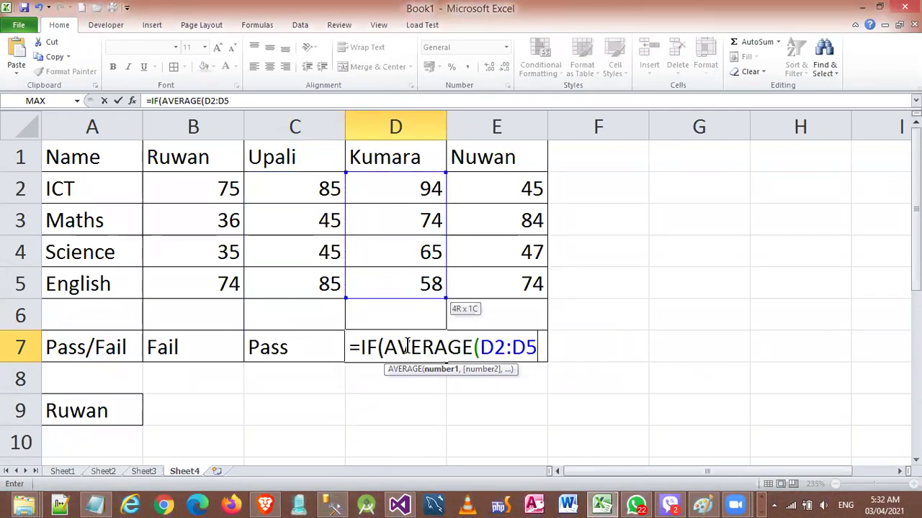
{"action": "type", "text": ")>60"}
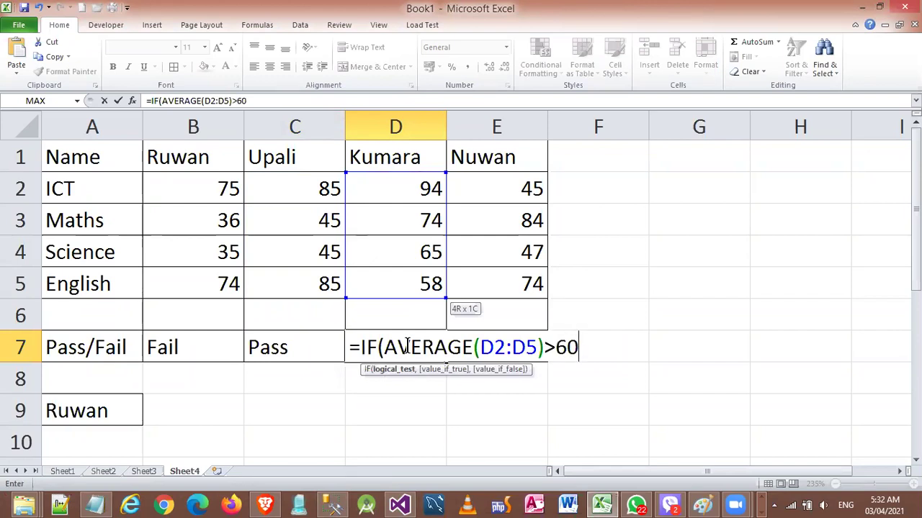
{"action": "type", "text": ","}
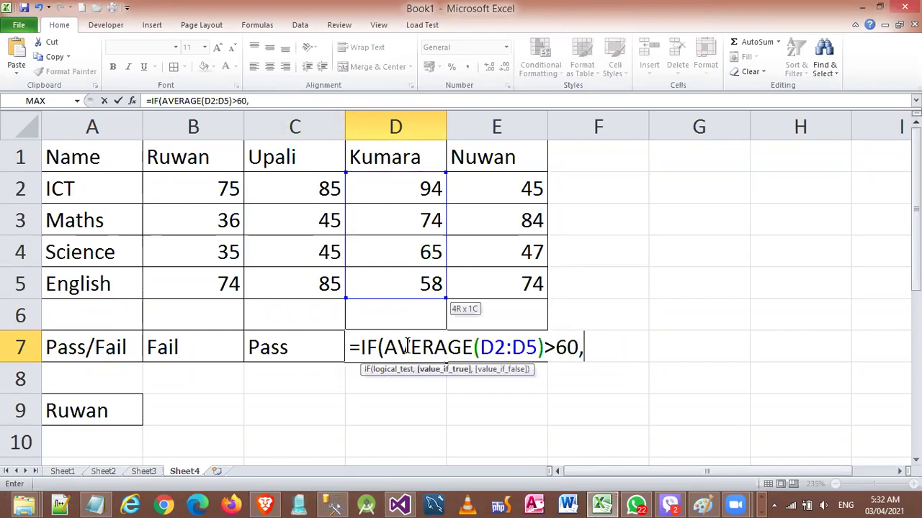
{"action": "type", "text": "\"Pass"}
{"action": "type", "text": "\""}
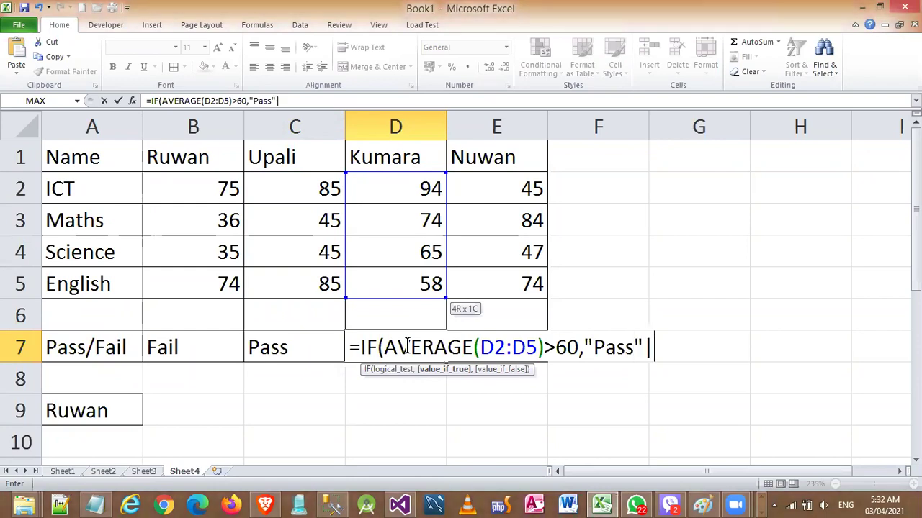
{"action": "key", "text": "BackSpace"}
{"action": "type", "text": ","}
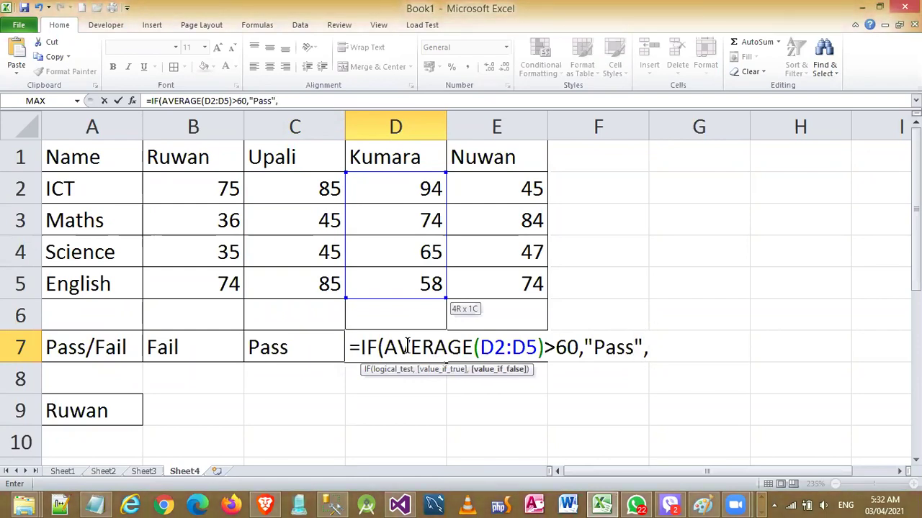
{"action": "type", "text": "Fail\")"}
{"action": "key", "text": "Return"}
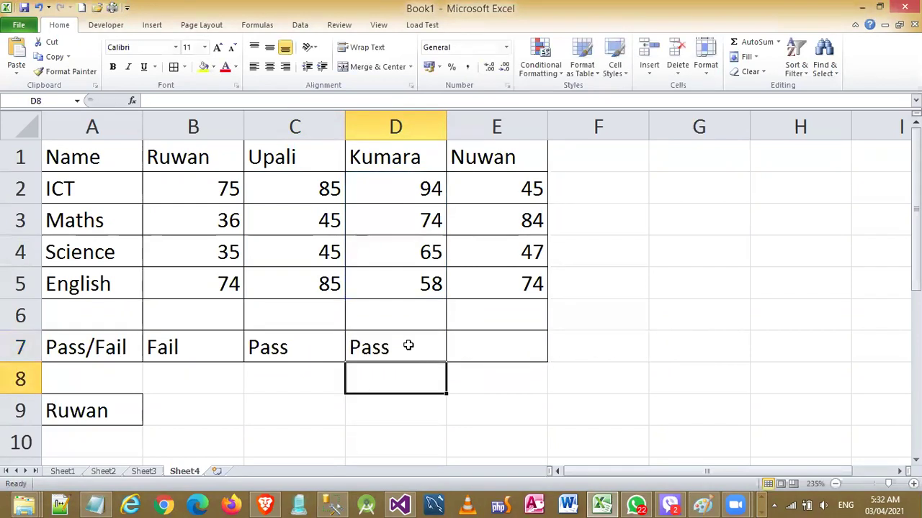
Reopen D7 and select its formula text for copying
{"action": "left_click", "coordinate": [408, 345]}
{"action": "double_click", "coordinate": [409, 346]}
{"action": "left_click_drag", "start_coordinate": [706, 345], "coordinate": [204, 346]}
{"action": "key", "text": "ctrl+c"}
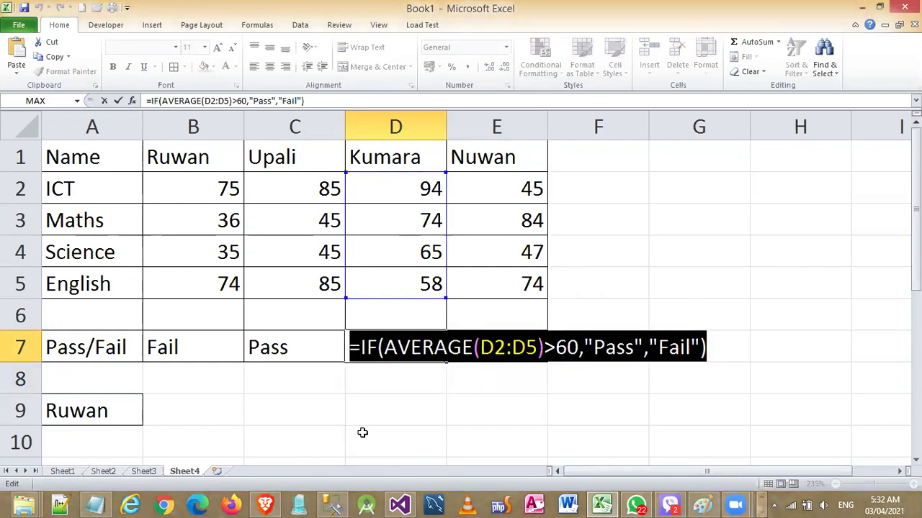
{"action": "key", "text": "Return"}
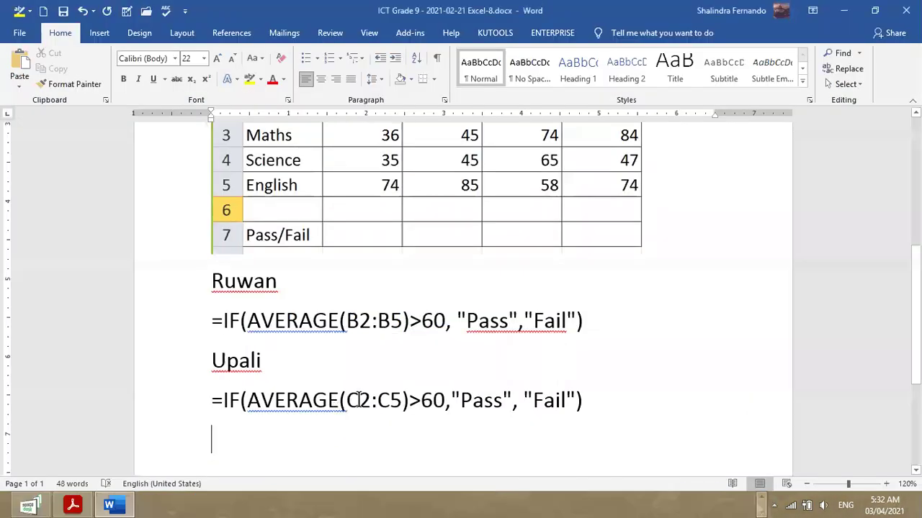
Add 'Kumara' and =IF(AVERAGE(D2:D5)>60,"Pass","Fail") under Upali's entry in Word
{"action": "scroll", "coordinate": [358, 398], "scroll_direction": "down", "scroll_amount": 2}
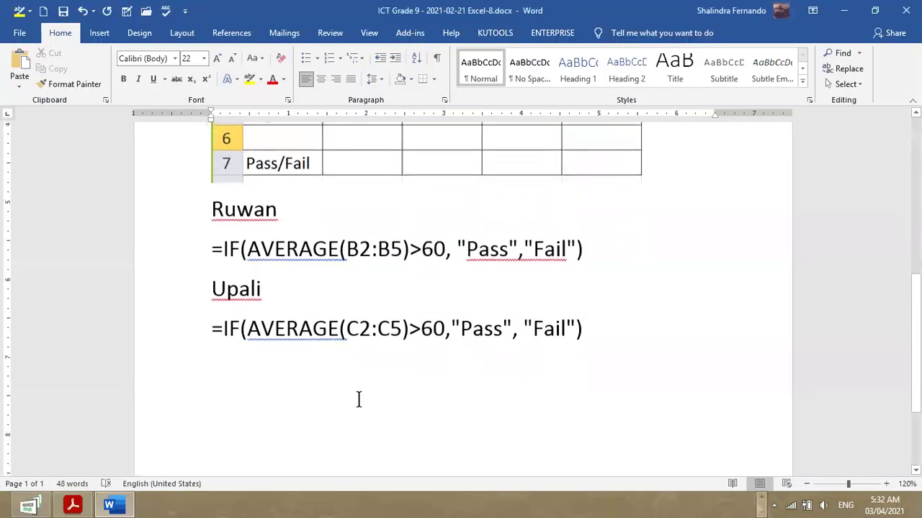
{"action": "scroll", "coordinate": [358, 399], "scroll_direction": "up", "scroll_amount": 3}
{"action": "scroll", "coordinate": [358, 398], "scroll_direction": "up", "scroll_amount": 1}
{"action": "scroll", "coordinate": [357, 398], "scroll_direction": "down", "scroll_amount": 4}
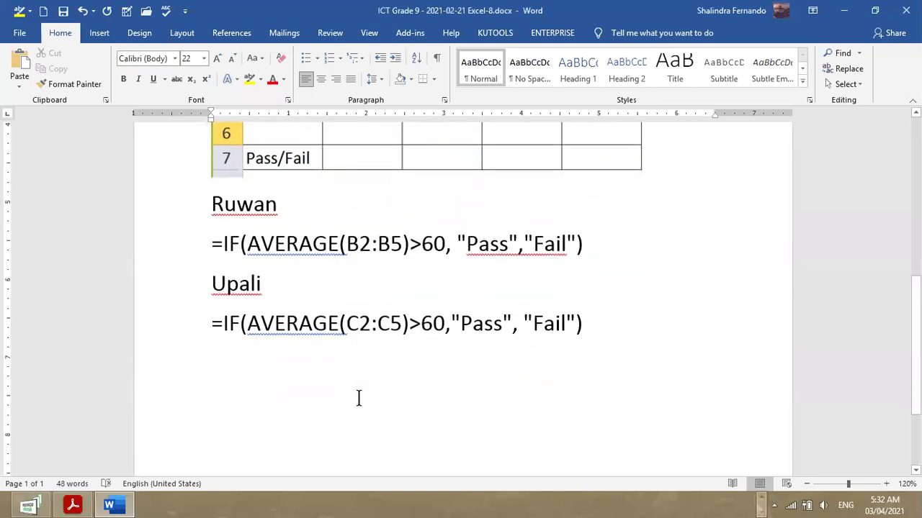
{"action": "type", "text": "Kumara"}
{"action": "key", "text": "Return"}
{"action": "key", "text": "ctrl+v"}
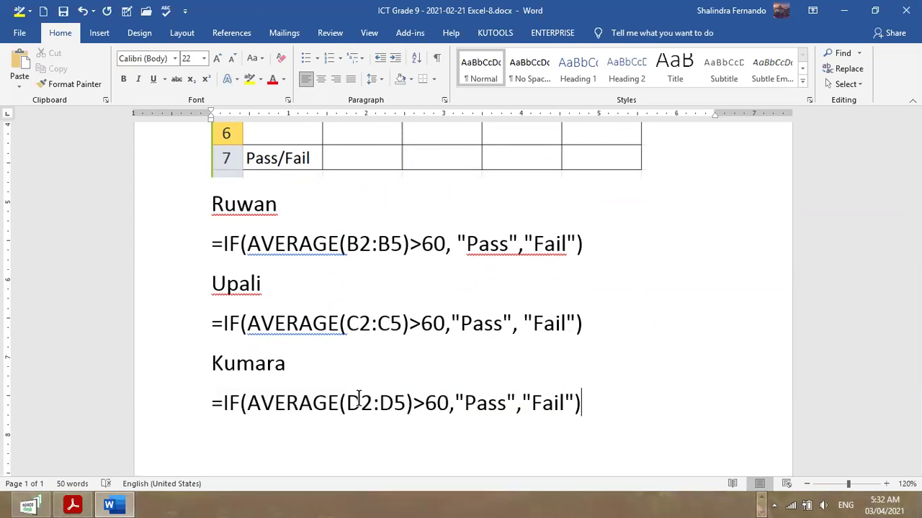
{"action": "key", "text": "Return"}
{"action": "key", "text": "BackSpace"}
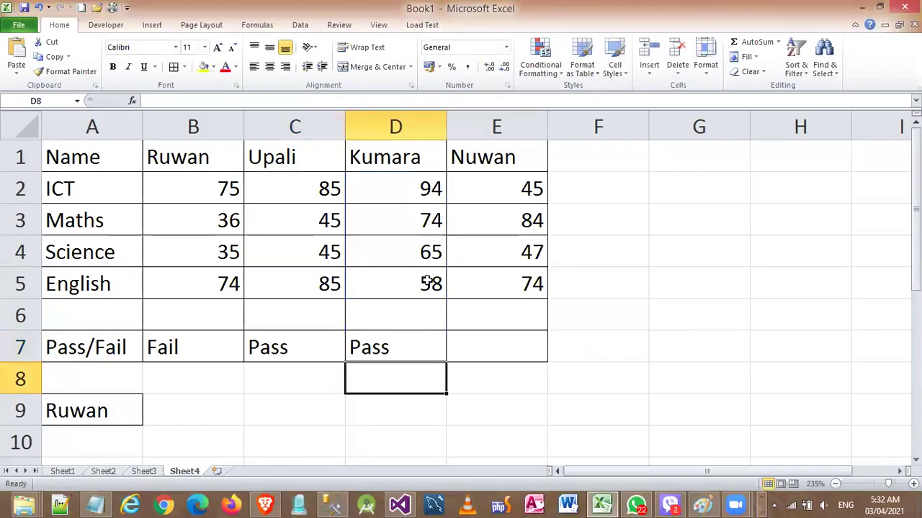
In E7, start =IF(AVERAGE( and select E2:E5 with the arrow keys
{"action": "left_click", "coordinate": [518, 358]}
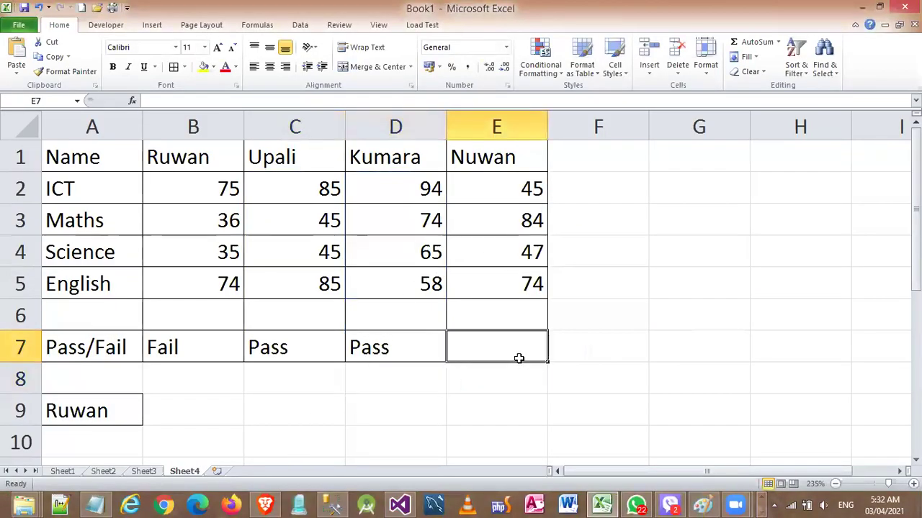
{"action": "type", "text": "=IF("}
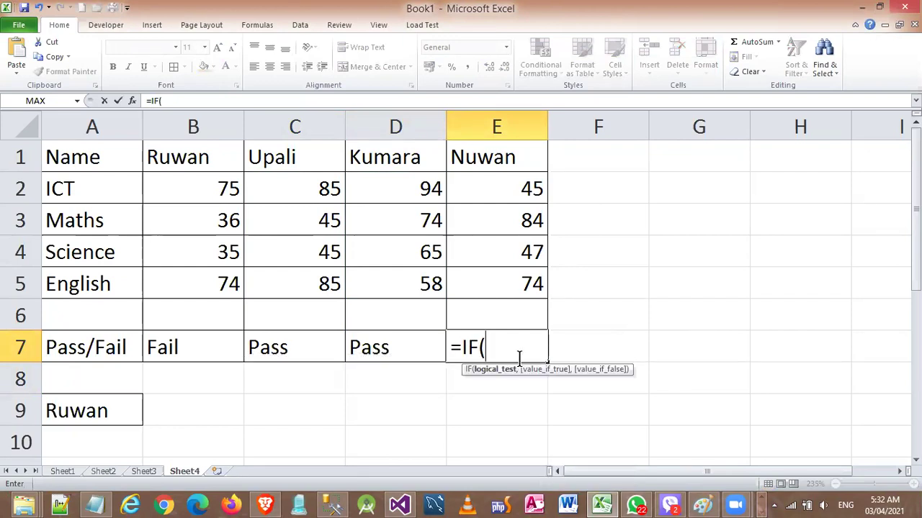
{"action": "type", "text": "AVE"}
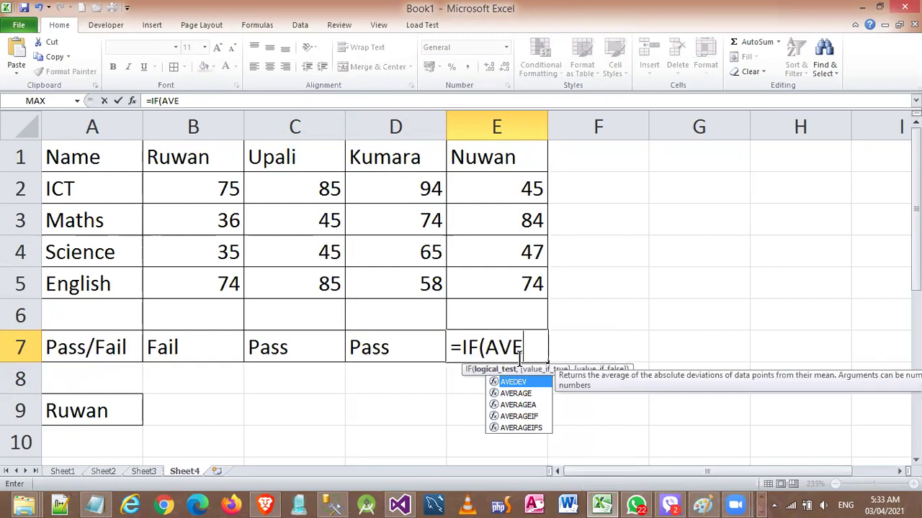
{"action": "type", "text": "RAGE("}
{"action": "key", "text": "Up"}
{"action": "key", "text": "Up"}
{"action": "key", "text": "Up"}
{"action": "key", "text": "Up"}
{"action": "key", "text": "Up"}
{"action": "key", "text": "shift+Down"}
{"action": "key", "text": "shift+Down"}
{"action": "key", "text": "shift+Down"}
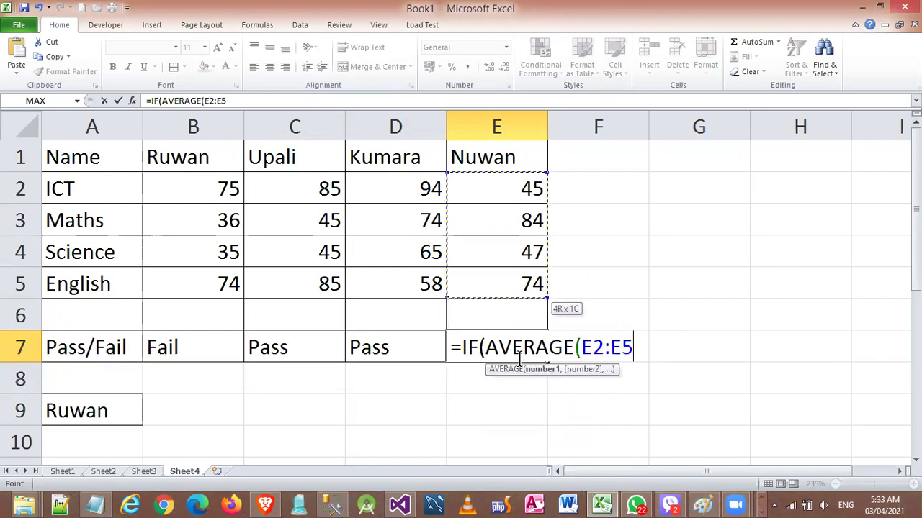
Complete E7 with )>60,"Pass","Fail"), enter it, and review it showing Pass
{"action": "type", "text": ")>"}
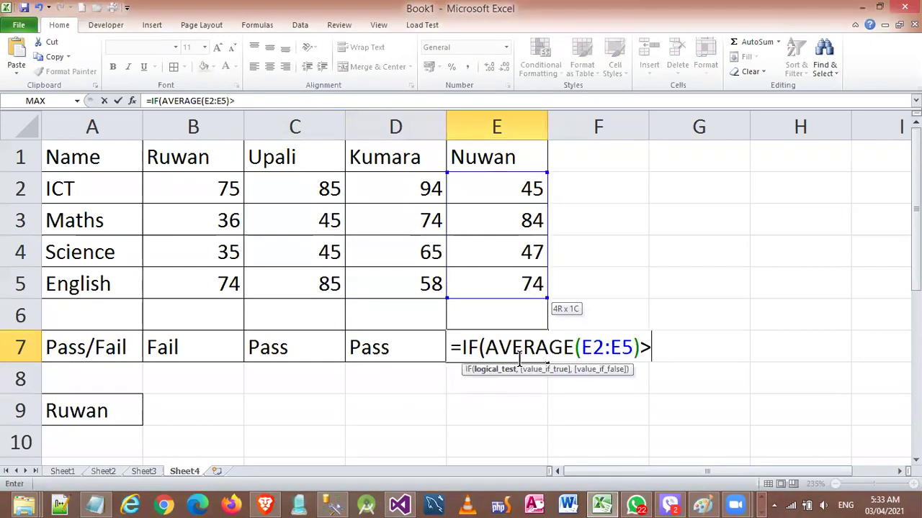
{"action": "type", "text": "60,"}
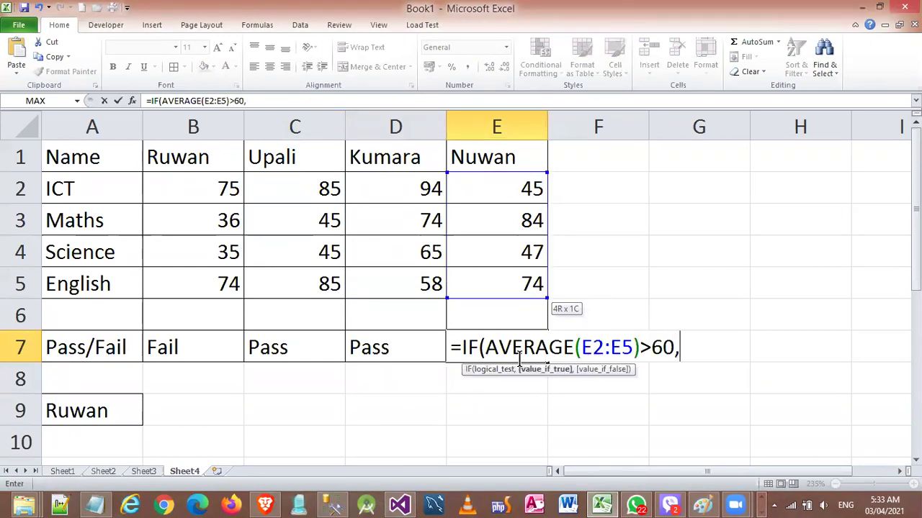
{"action": "type", "text": "\"\""}
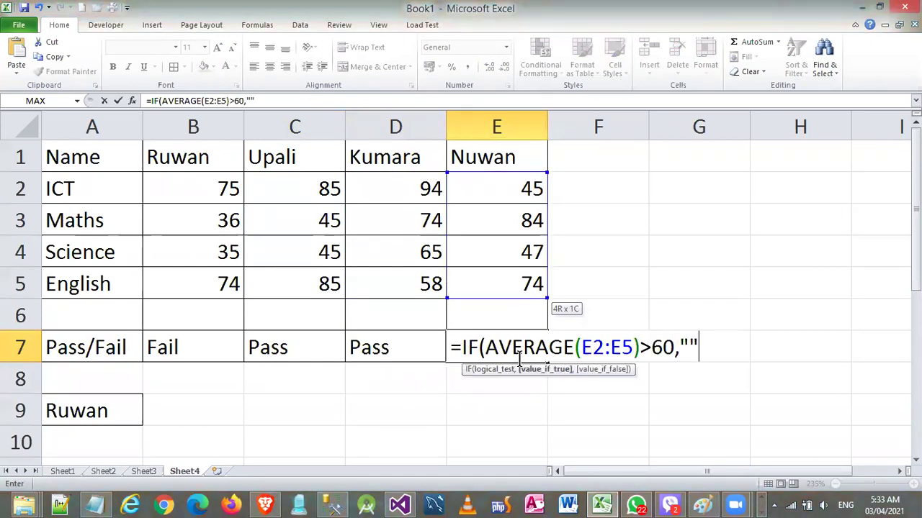
{"action": "key", "text": "BackSpace"}
{"action": "type", "text": "pA"}
{"action": "key", "text": "BackSpace"}
{"action": "key", "text": "BackSpace"}
{"action": "type", "text": "Pass\",\"Fail\")"}
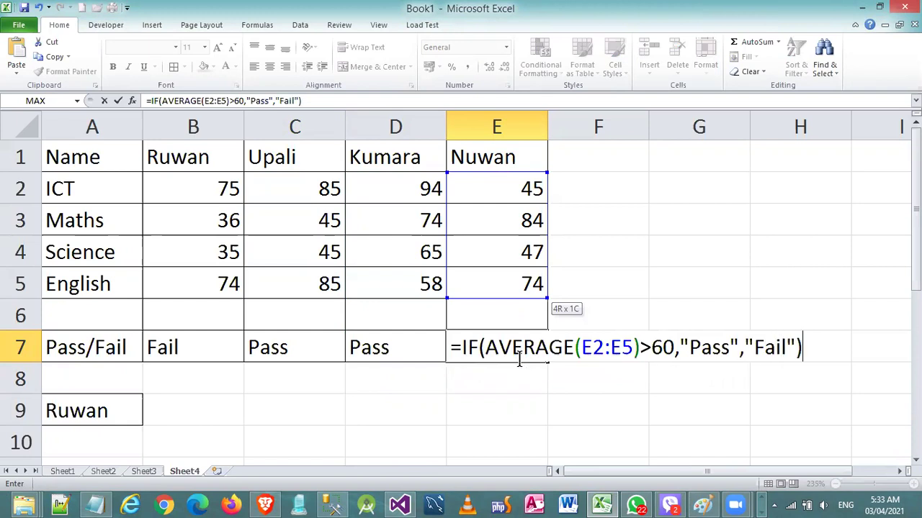
{"action": "key", "text": "Return"}
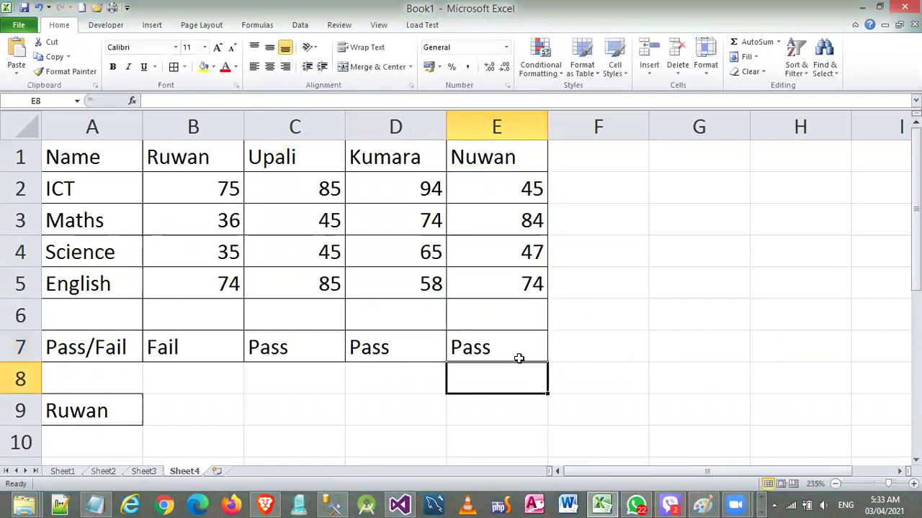
{"action": "double_click", "coordinate": [520, 353]}
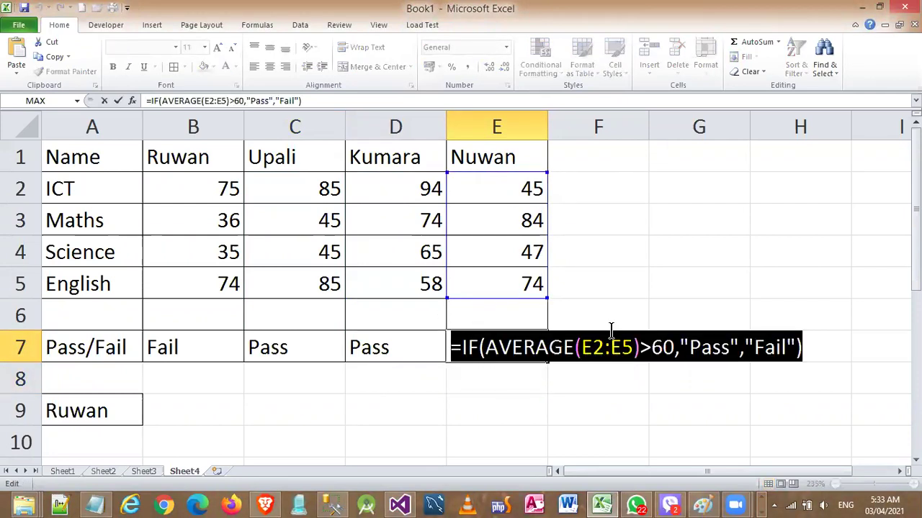
{"action": "key", "text": "Return"}
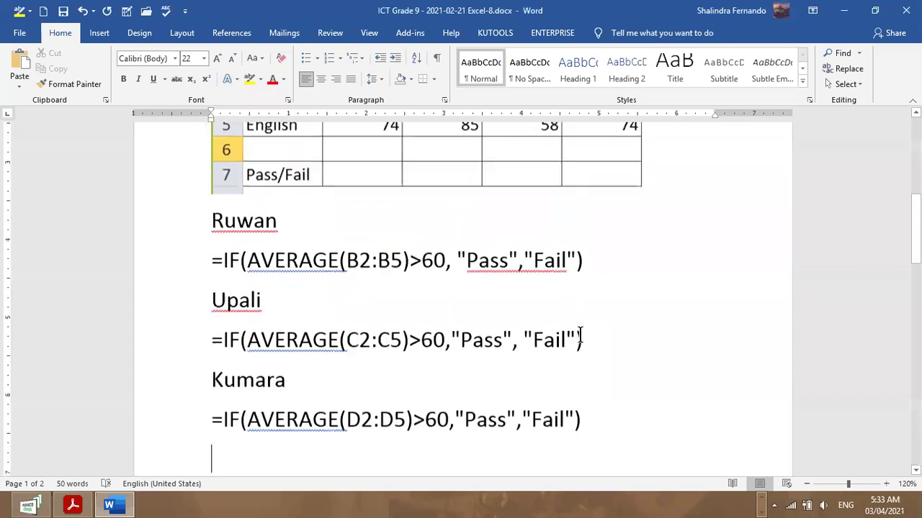
Add a fourth student name followed by the formula =IF(AVERAGE(E2:E5)>60,"Pass","Fail")
{"action": "scroll", "coordinate": [580, 335], "scroll_direction": "up", "scroll_amount": 3}
{"action": "scroll", "coordinate": [580, 335], "scroll_direction": "up", "scroll_amount": 5}
{"action": "scroll", "coordinate": [580, 333], "scroll_direction": "down", "scroll_amount": 9}
{"action": "scroll", "coordinate": [580, 332], "scroll_direction": "down", "scroll_amount": 2}
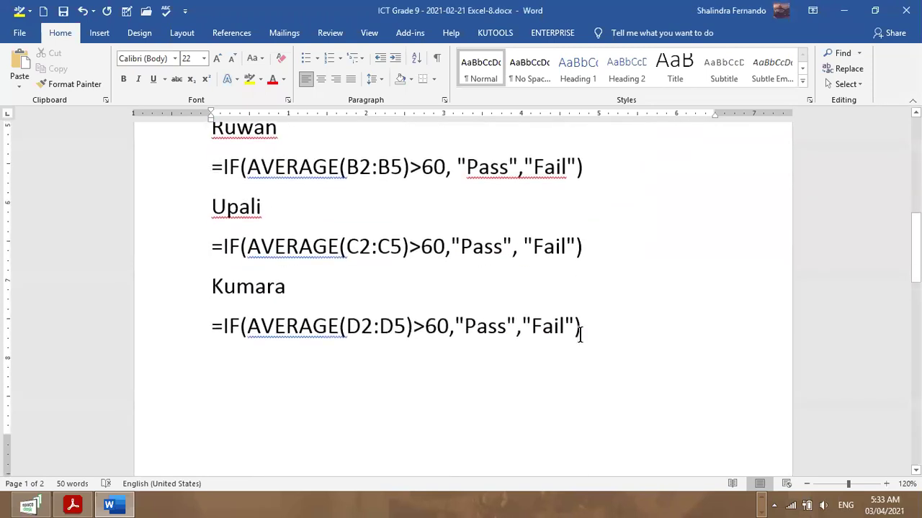
{"action": "type", "text": "Nuwan"}
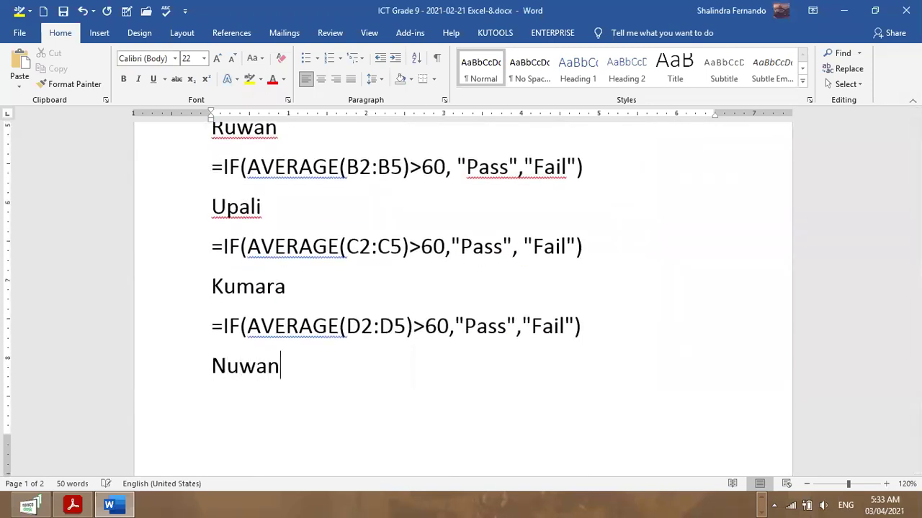
{"action": "key", "text": "Return"}
{"action": "type", "text": "=IF(AVERAGE(E2:E5)>60,\"Pass\",\"Fail\")"}
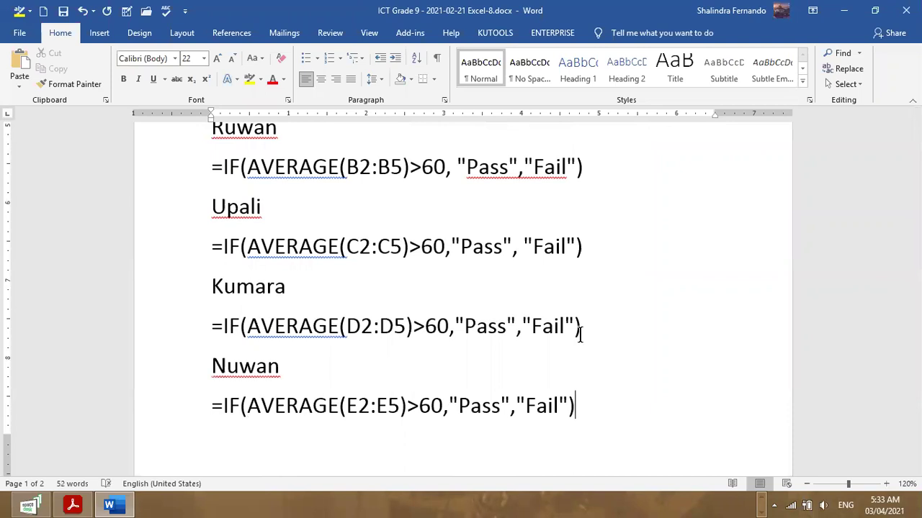
Add the first name to the dictionary; ignore AVERAGE and quoted-text flags in its formula
{"action": "scroll", "coordinate": [580, 334], "scroll_direction": "up", "scroll_amount": 1}
{"action": "scroll", "coordinate": [580, 333], "scroll_direction": "down", "scroll_amount": 1}
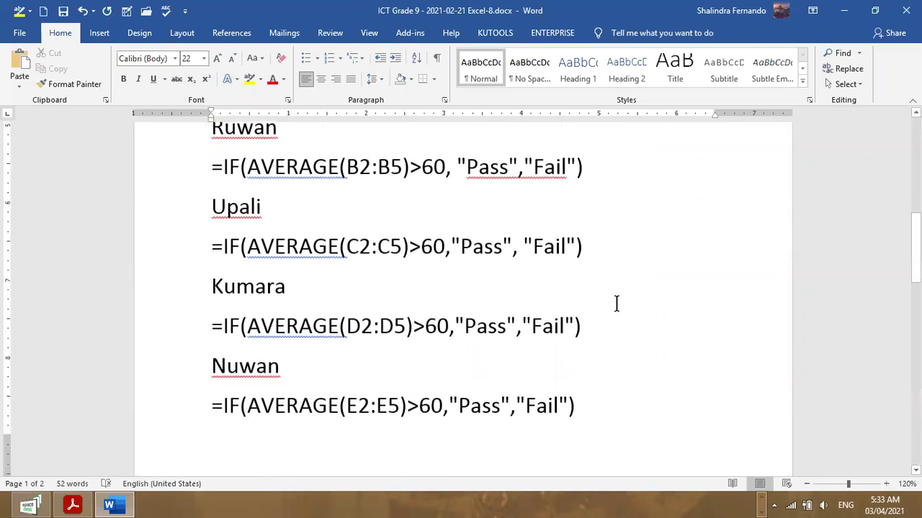
{"action": "scroll", "coordinate": [663, 286], "scroll_direction": "up", "scroll_amount": 1}
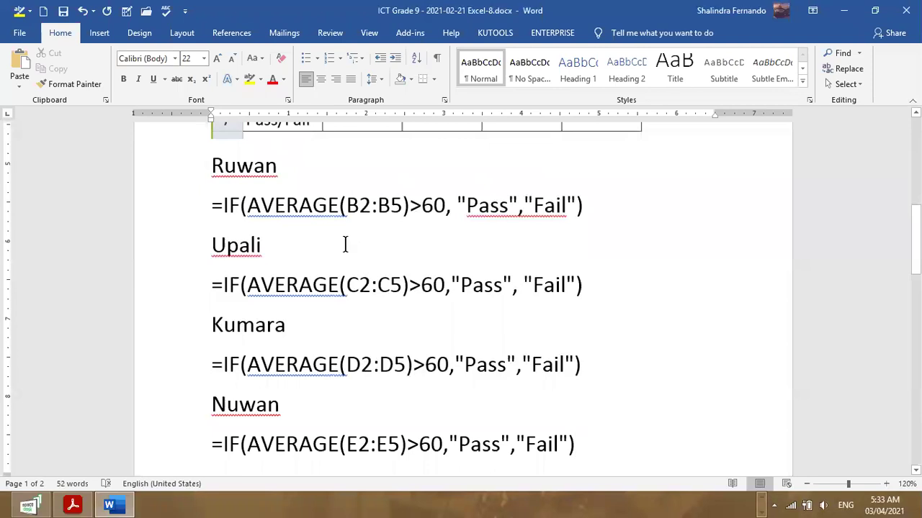
{"action": "left_click", "coordinate": [224, 165]}
{"action": "right_click", "coordinate": [224, 166]}
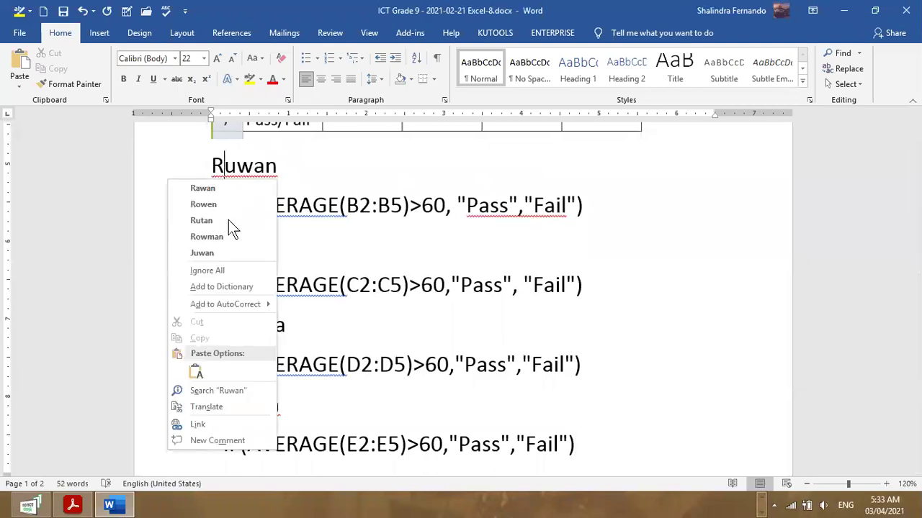
{"action": "left_click", "coordinate": [242, 286]}
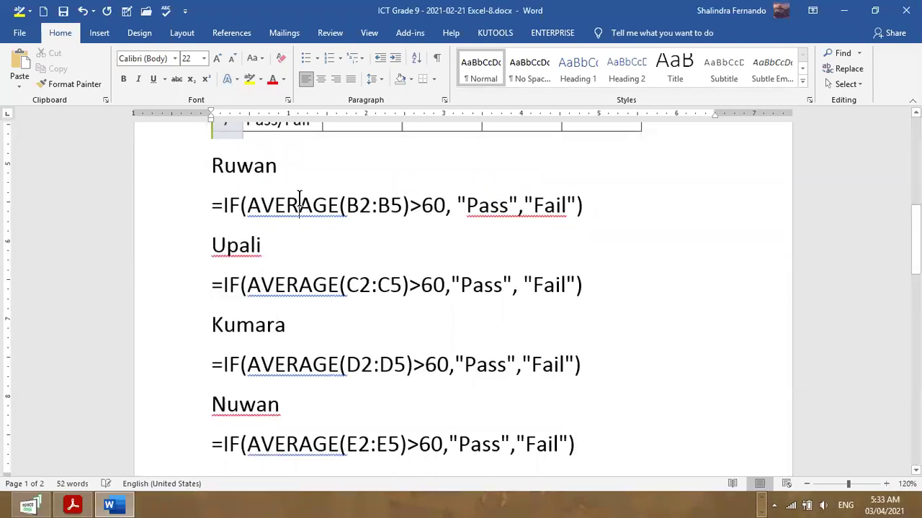
{"action": "right_click", "coordinate": [299, 202]}
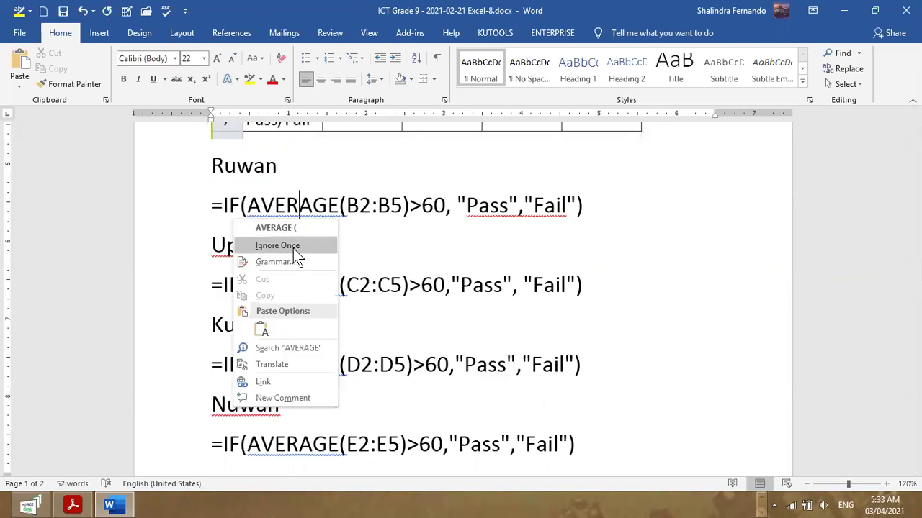
{"action": "left_click", "coordinate": [293, 248]}
{"action": "left_click", "coordinate": [533, 208]}
{"action": "right_click", "coordinate": [530, 210]}
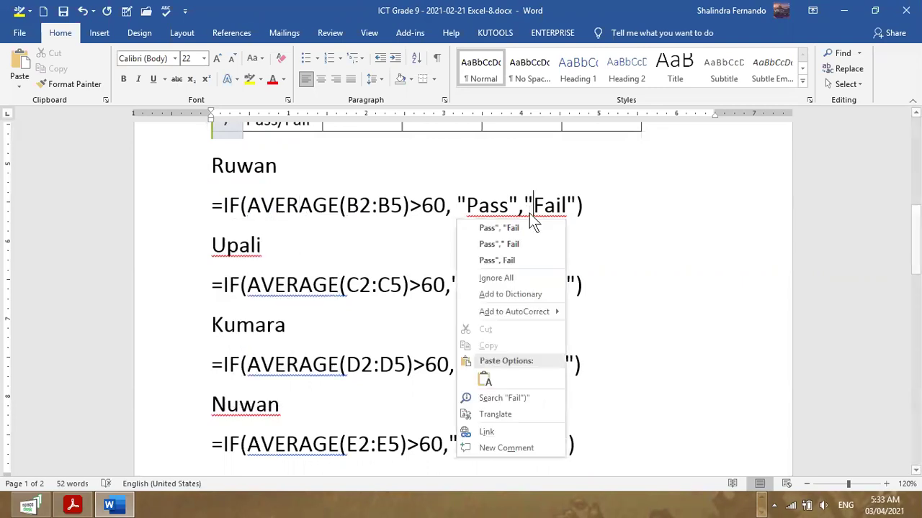
{"action": "left_click", "coordinate": [513, 295]}
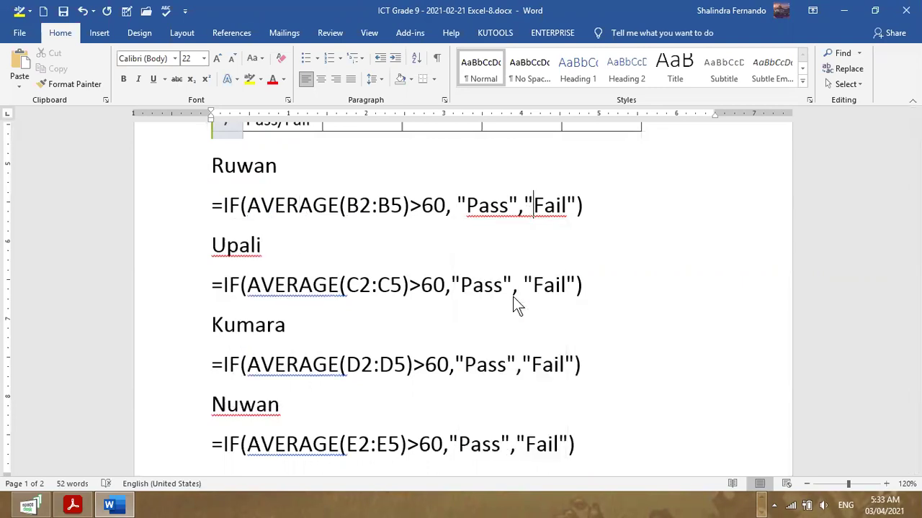
Ignore the second name, add the fourth name, and ignore AVERAGE in the remaining formulas
{"action": "right_click", "coordinate": [238, 252]}
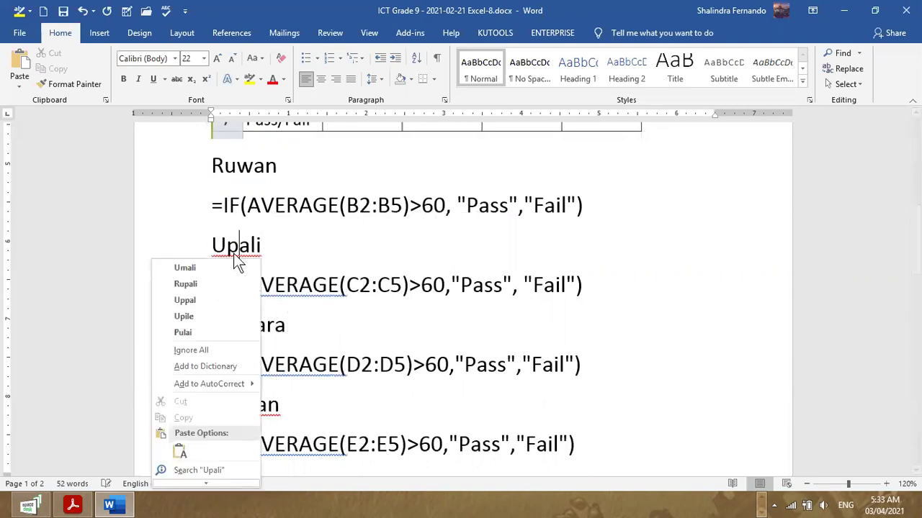
{"action": "left_click", "coordinate": [208, 350]}
{"action": "left_click", "coordinate": [314, 288]}
{"action": "right_click", "coordinate": [314, 290]}
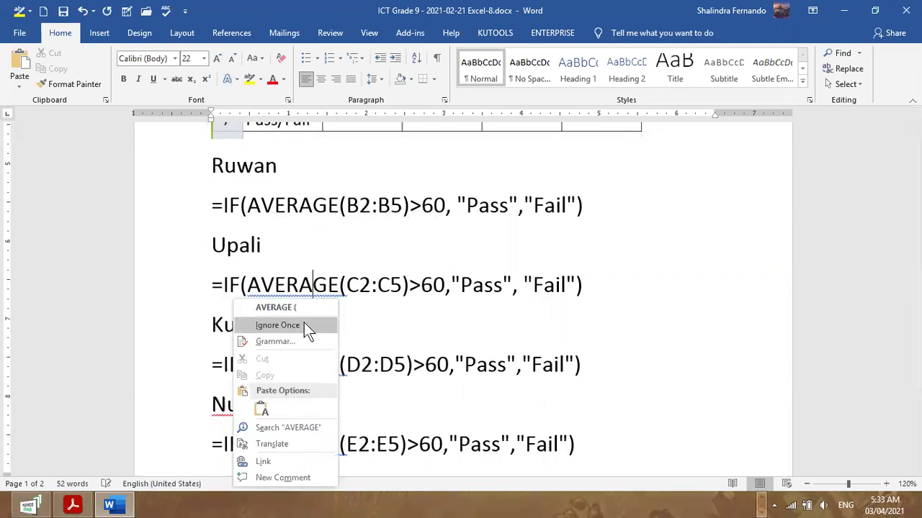
{"action": "left_click", "coordinate": [304, 324]}
{"action": "right_click", "coordinate": [249, 414]}
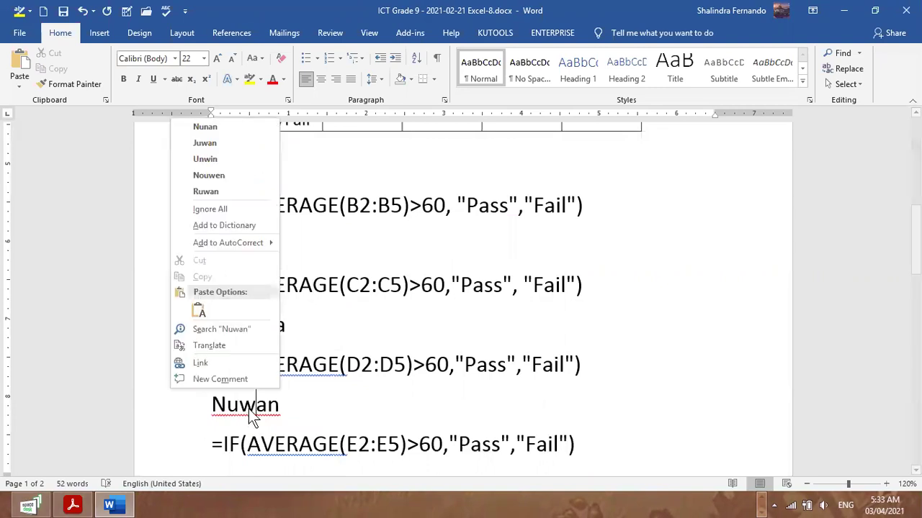
{"action": "left_click", "coordinate": [234, 223]}
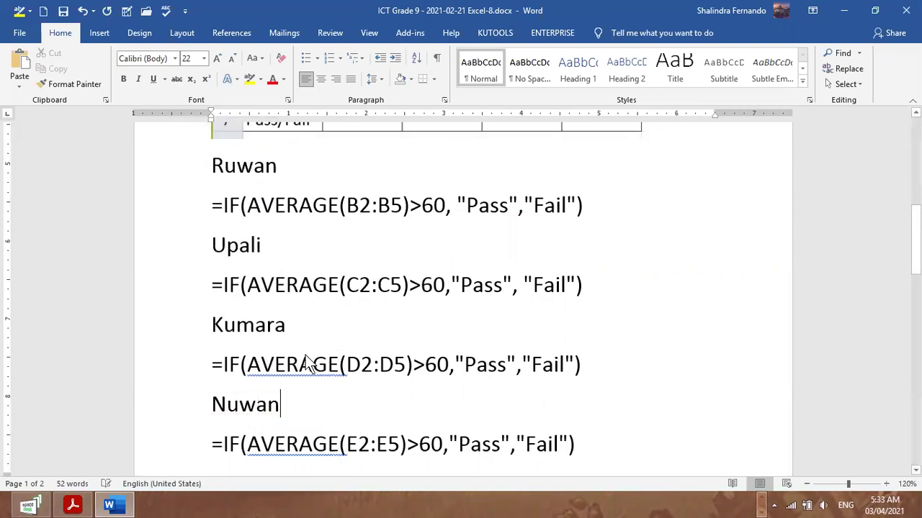
{"action": "right_click", "coordinate": [307, 362]}
{"action": "left_click", "coordinate": [304, 189]}
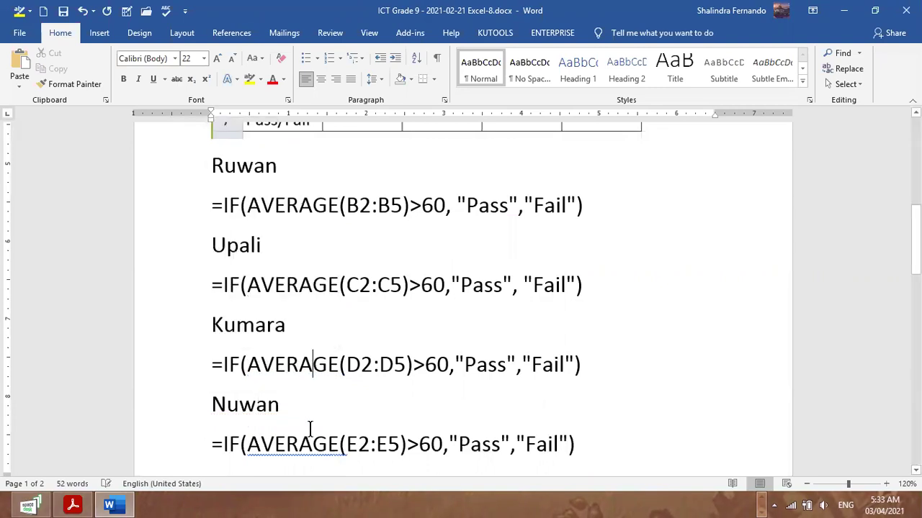
{"action": "right_click", "coordinate": [305, 455]}
{"action": "left_click", "coordinate": [278, 262]}
Snip the name and formula lines as a screen capture image
{"action": "left_click", "coordinate": [672, 173]}
{"action": "scroll", "coordinate": [670, 171], "scroll_direction": "up", "scroll_amount": 1}
{"action": "left_click", "coordinate": [705, 159]}
{"action": "scroll", "coordinate": [704, 160], "scroll_direction": "down", "scroll_amount": 1}
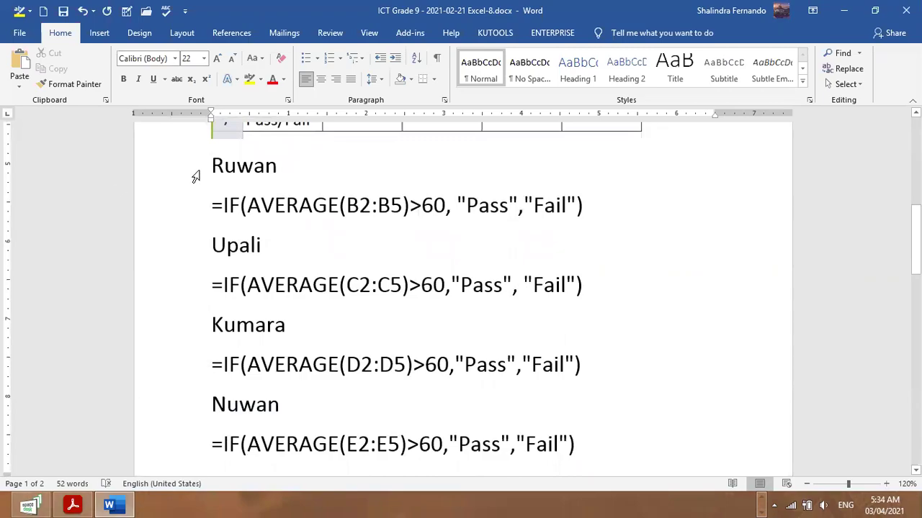
{"action": "key", "text": "super+shift+s"}
{"action": "left_click_drag", "start_coordinate": [207, 154], "coordinate": [589, 455]}
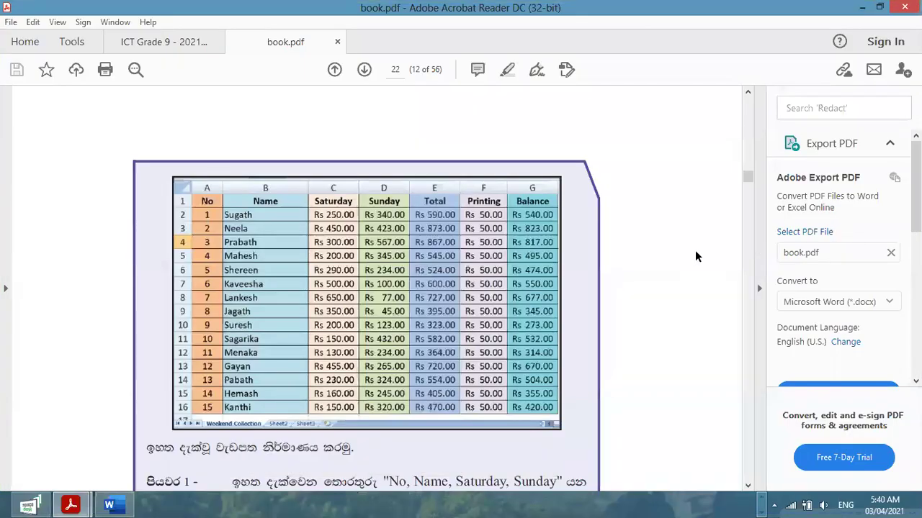
Snip the Weekend Collection table from the PDF page, then switch to Paint
{"action": "left_click", "coordinate": [762, 257]}
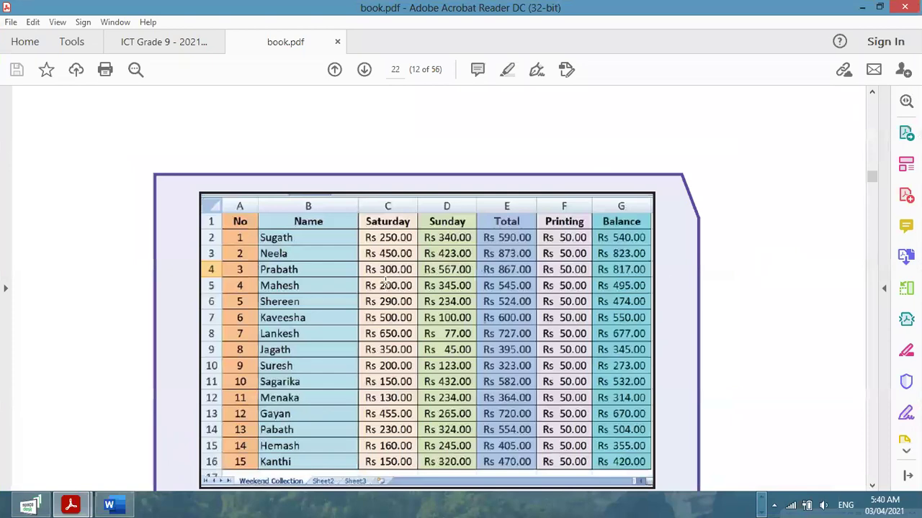
{"action": "scroll", "coordinate": [361, 280], "scroll_direction": "down", "scroll_amount": 1}
{"action": "scroll", "coordinate": [530, 307], "scroll_direction": "down", "scroll_amount": 5}
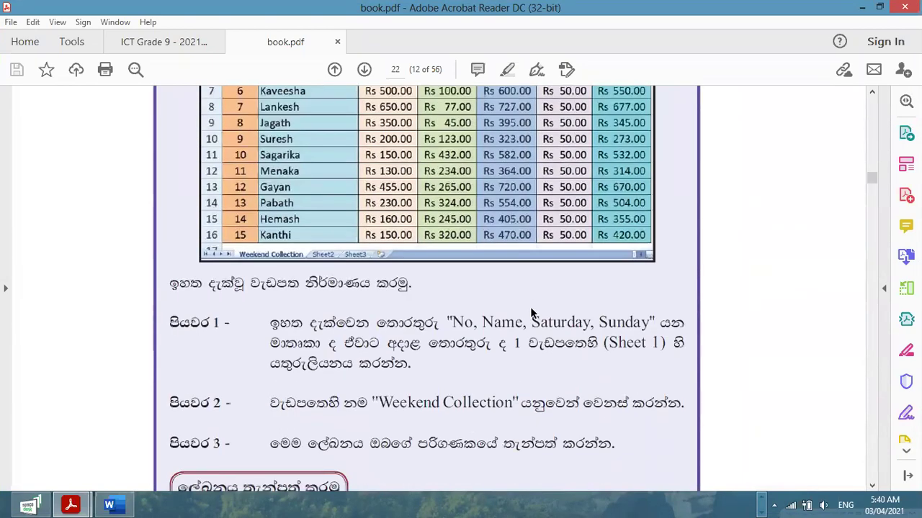
{"action": "scroll", "coordinate": [530, 306], "scroll_direction": "down", "scroll_amount": 10}
{"action": "scroll", "coordinate": [530, 307], "scroll_direction": "down", "scroll_amount": 2}
{"action": "scroll", "coordinate": [530, 307], "scroll_direction": "up", "scroll_amount": 7}
{"action": "scroll", "coordinate": [530, 306], "scroll_direction": "up", "scroll_amount": 6}
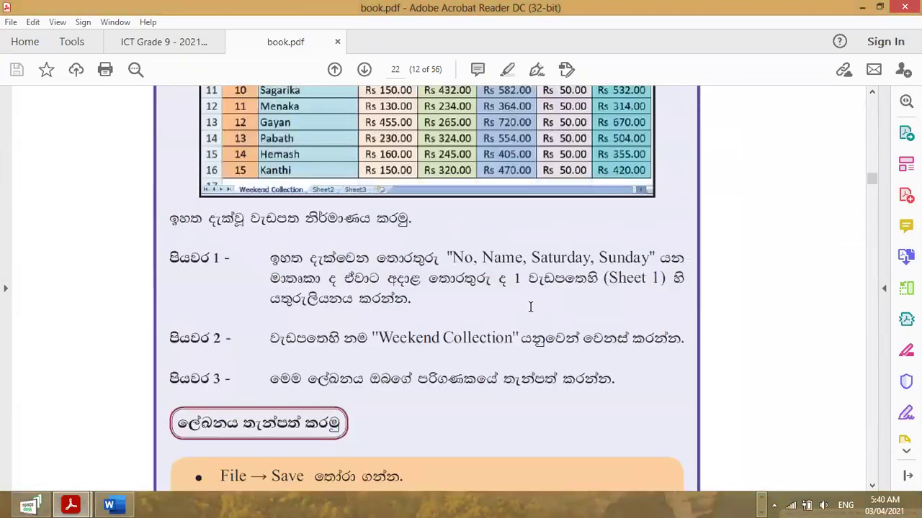
{"action": "scroll", "coordinate": [530, 307], "scroll_direction": "up", "scroll_amount": 8}
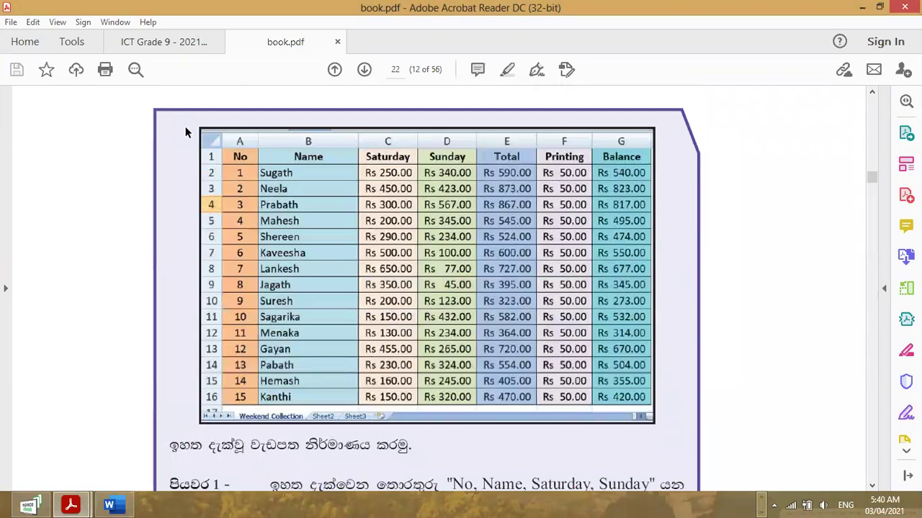
{"action": "key", "text": "super+shift+s"}
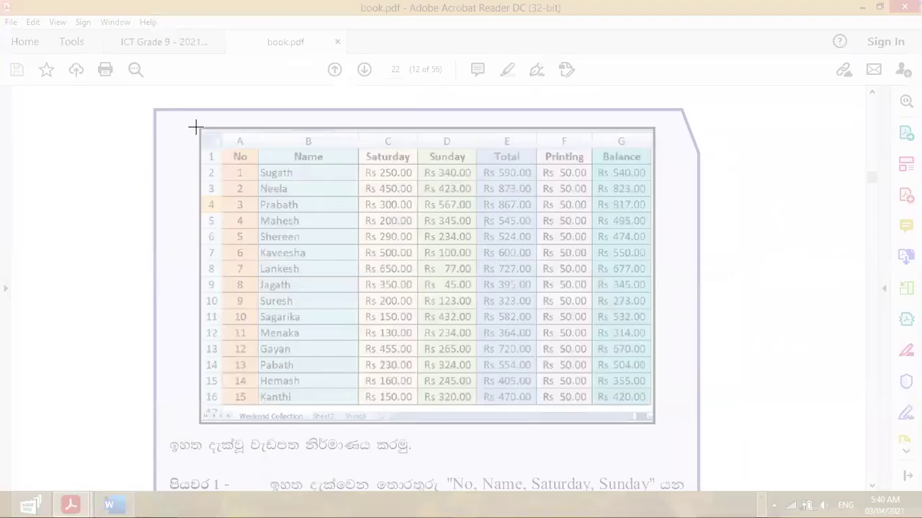
{"action": "left_click_drag", "start_coordinate": [199, 124], "coordinate": [654, 424]}
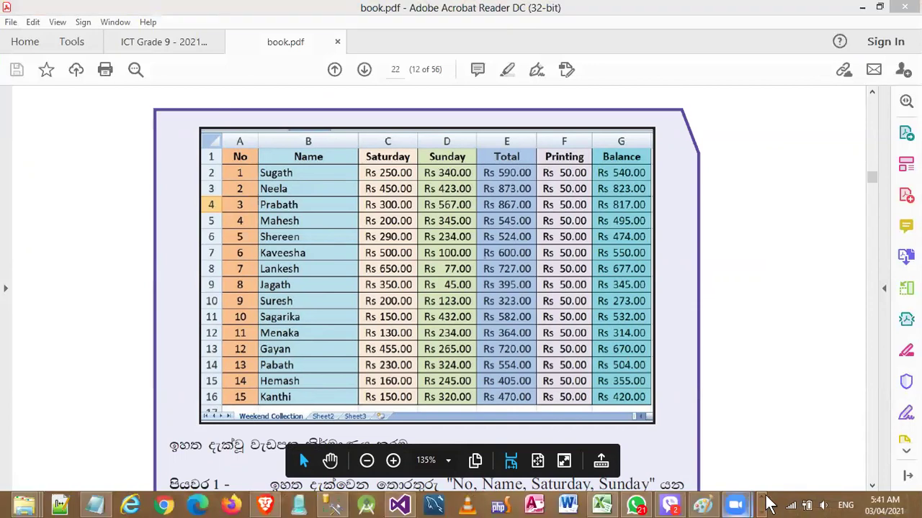
{"action": "left_click", "coordinate": [718, 504]}
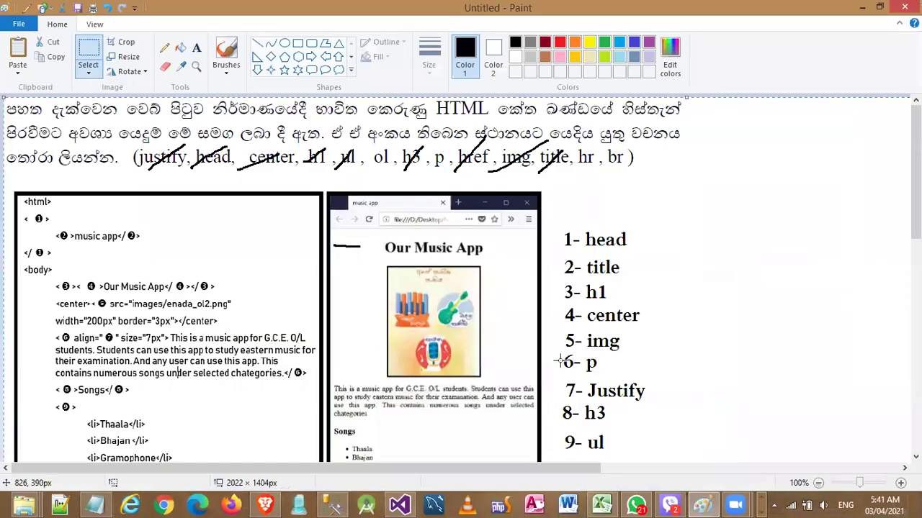
Replace the HTML exercise picture on the Paint canvas with the pasted worksheet image
{"action": "key", "text": "ctrl+a"}
{"action": "key", "text": "Delete"}
{"action": "key", "text": "ctrl+v"}
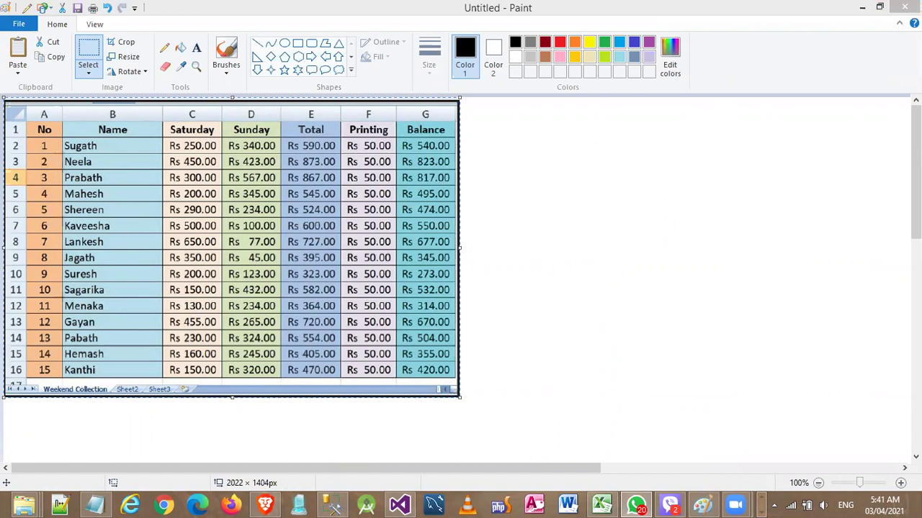
{"action": "left_click", "coordinate": [562, 199]}
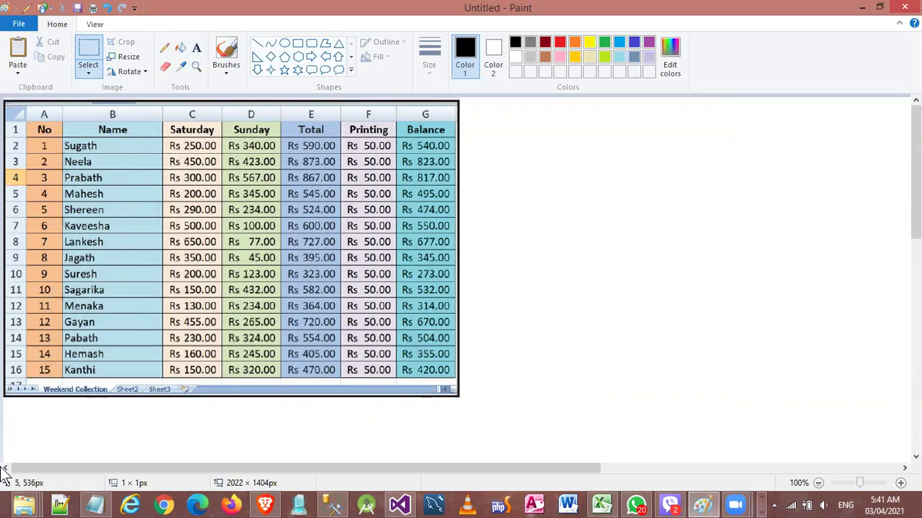
Bring the Excel workbook Book1 to the front
{"action": "left_click", "coordinate": [21, 507]}
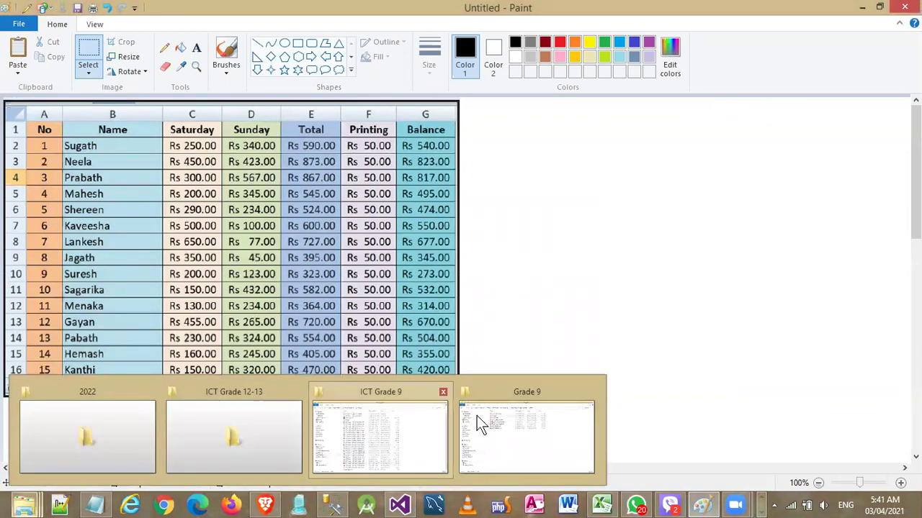
{"action": "left_click", "coordinate": [535, 301]}
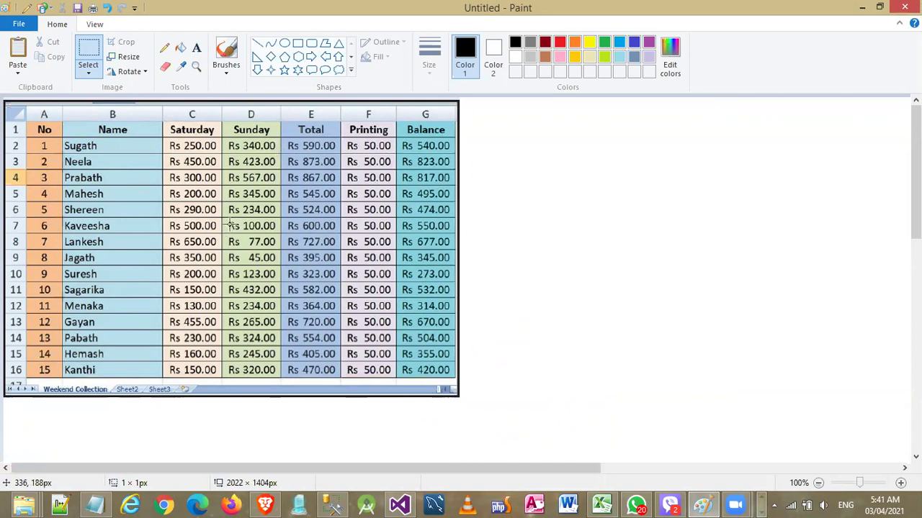
{"action": "left_click", "coordinate": [597, 506]}
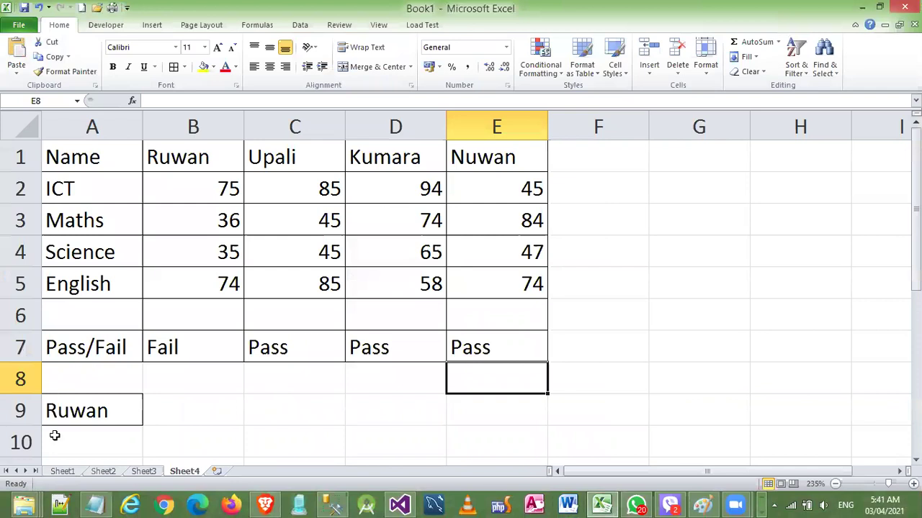
Insert a blank Sheet5, maximise Excel, and bring up the Grade 9 folder window
{"action": "left_click", "coordinate": [216, 473]}
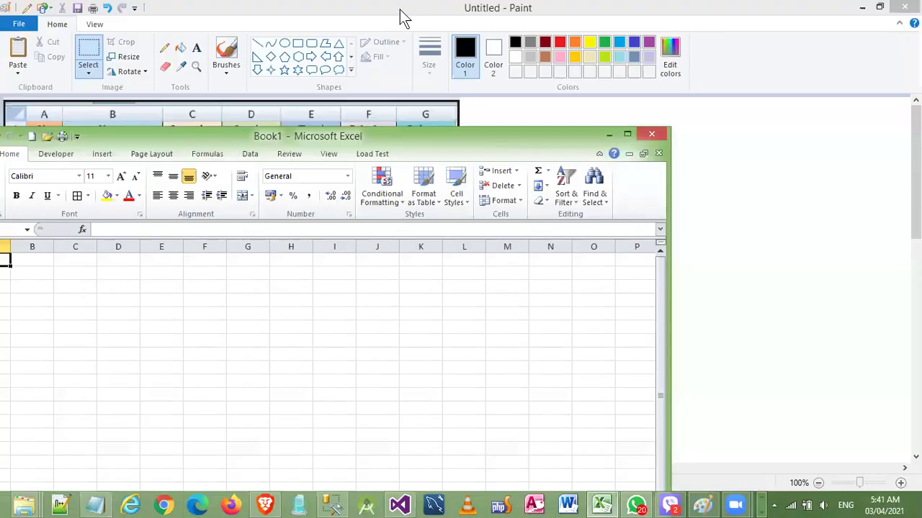
{"action": "left_click", "coordinate": [399, 10]}
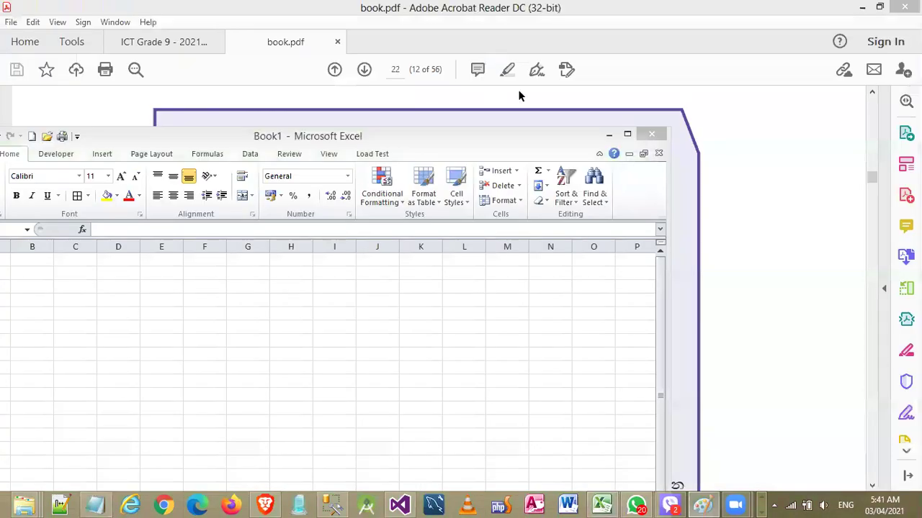
{"action": "double_click", "coordinate": [526, 140]}
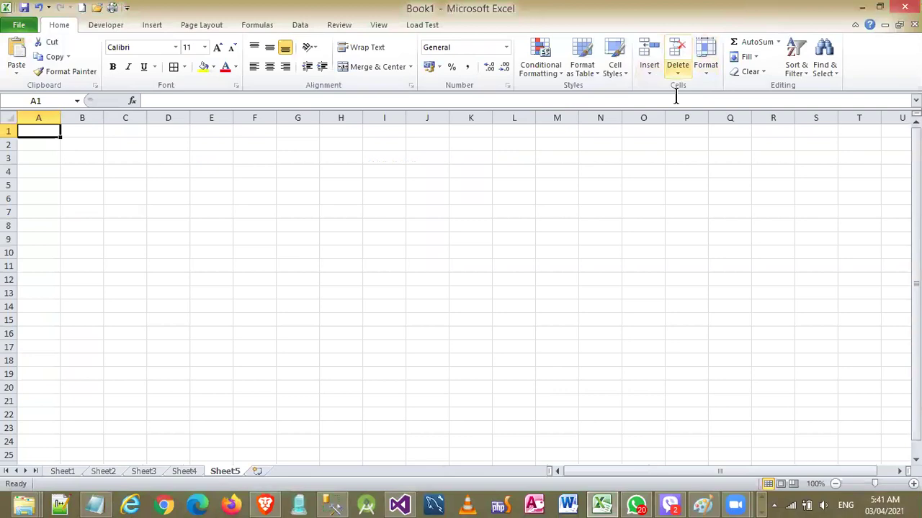
{"action": "left_click", "coordinate": [24, 506]}
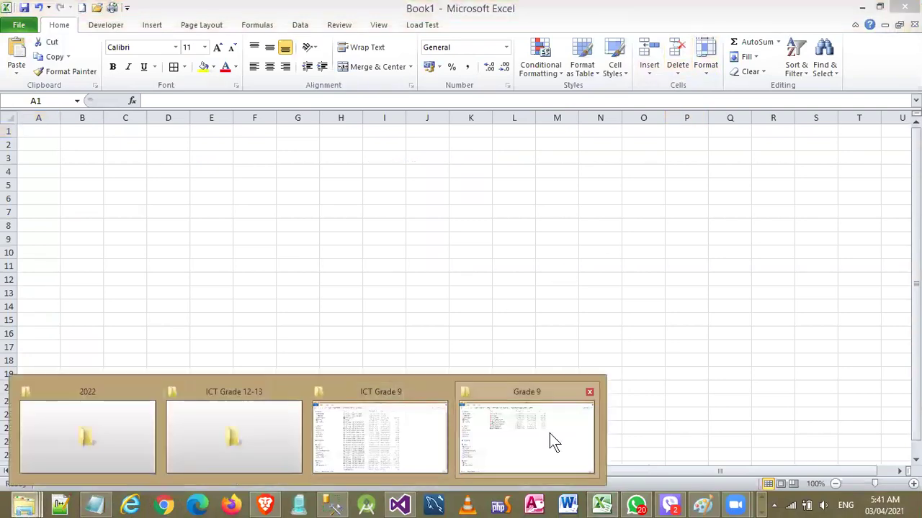
{"action": "left_click", "coordinate": [554, 432]}
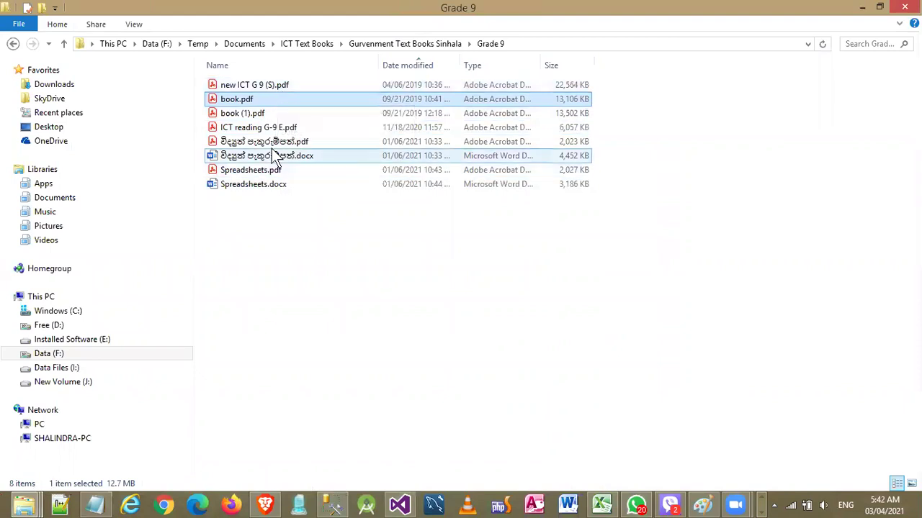
Open book (1).pdf and scroll down to the Weekend Collection worksheet on page 22
{"action": "double_click", "coordinate": [286, 113]}
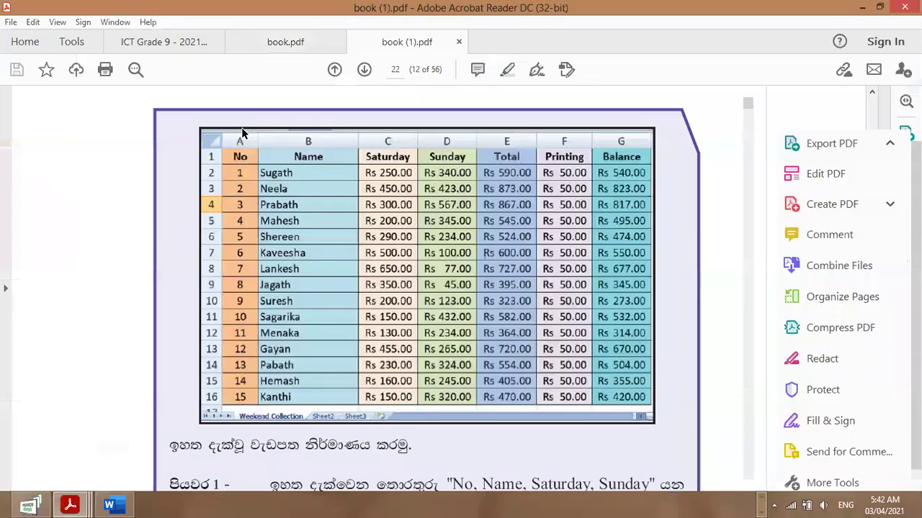
{"action": "scroll", "coordinate": [416, 189], "scroll_direction": "down", "scroll_amount": 5}
{"action": "scroll", "coordinate": [418, 176], "scroll_direction": "down", "scroll_amount": 5}
{"action": "scroll", "coordinate": [389, 237], "scroll_direction": "down", "scroll_amount": 5}
{"action": "scroll", "coordinate": [353, 338], "scroll_direction": "down", "scroll_amount": 10}
{"action": "scroll", "coordinate": [340, 368], "scroll_direction": "down", "scroll_amount": 10}
{"action": "scroll", "coordinate": [323, 396], "scroll_direction": "down", "scroll_amount": 10}
{"action": "scroll", "coordinate": [319, 405], "scroll_direction": "down", "scroll_amount": 10}
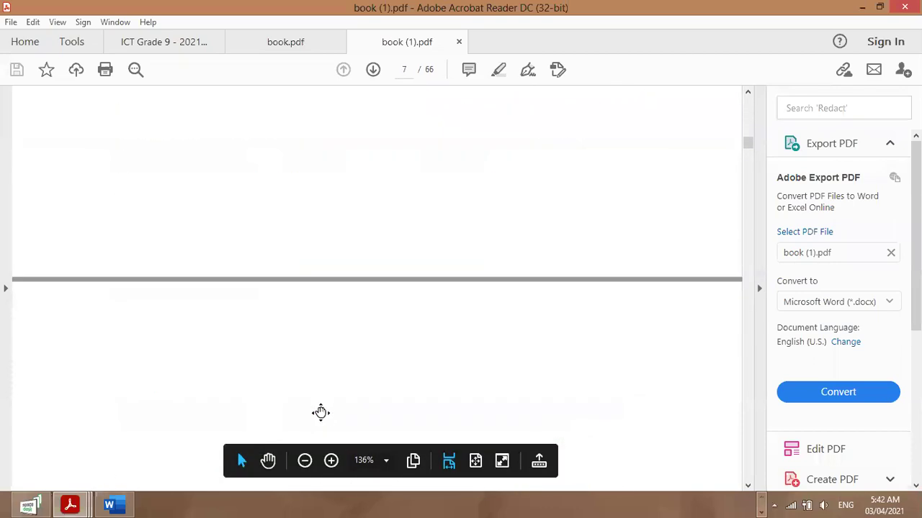
{"action": "scroll", "coordinate": [319, 414], "scroll_direction": "down", "scroll_amount": 10}
{"action": "scroll", "coordinate": [300, 465], "scroll_direction": "down", "scroll_amount": 10}
{"action": "scroll", "coordinate": [365, 309], "scroll_direction": "down", "scroll_amount": 5}
{"action": "scroll", "coordinate": [368, 375], "scroll_direction": "down", "scroll_amount": 10}
{"action": "scroll", "coordinate": [344, 431], "scroll_direction": "down", "scroll_amount": 10}
{"action": "scroll", "coordinate": [345, 431], "scroll_direction": "down", "scroll_amount": 10}
{"action": "scroll", "coordinate": [356, 392], "scroll_direction": "down", "scroll_amount": 10}
{"action": "scroll", "coordinate": [370, 353], "scroll_direction": "down", "scroll_amount": 5}
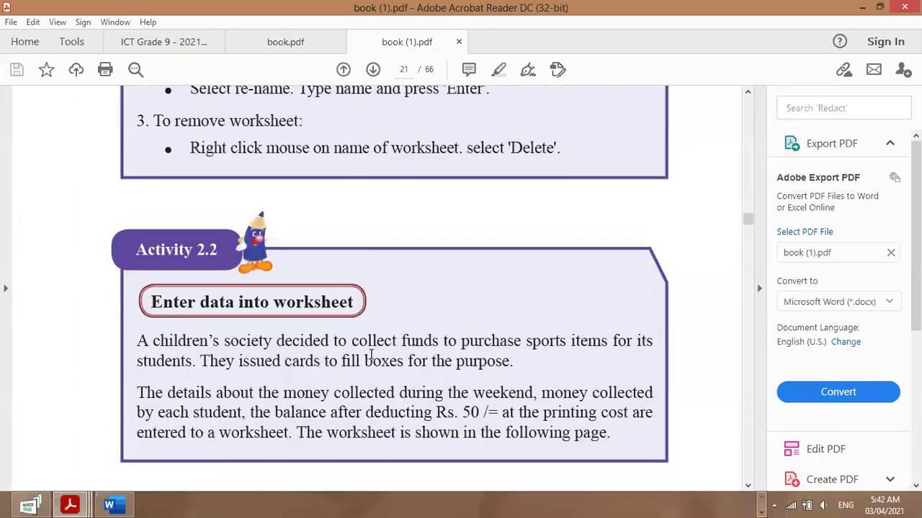
{"action": "scroll", "coordinate": [372, 353], "scroll_direction": "down", "scroll_amount": 5}
{"action": "scroll", "coordinate": [371, 352], "scroll_direction": "down", "scroll_amount": 10}
{"action": "scroll", "coordinate": [372, 353], "scroll_direction": "down", "scroll_amount": 2}
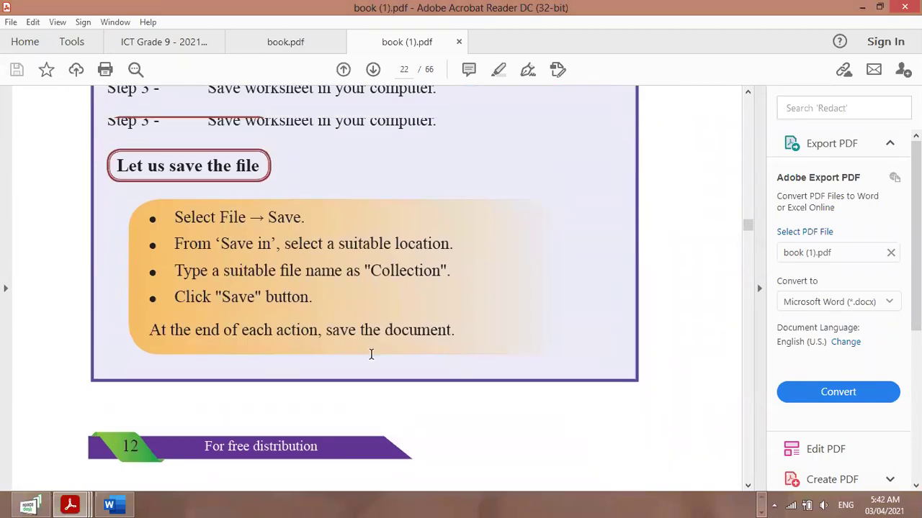
{"action": "scroll", "coordinate": [371, 352], "scroll_direction": "up", "scroll_amount": 5}
{"action": "scroll", "coordinate": [371, 353], "scroll_direction": "up", "scroll_amount": 3}
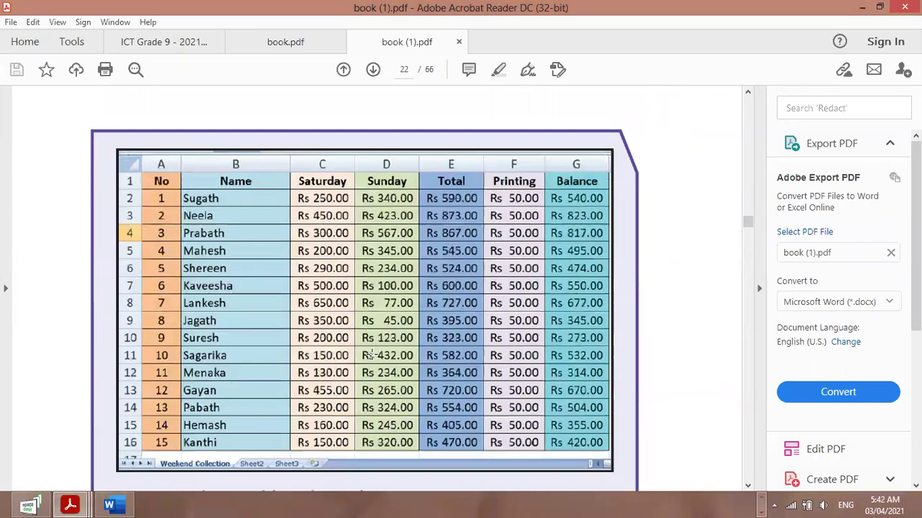
Switch to the book.pdf tab, then minimise Acrobat and the Grade 9 folder
{"action": "left_click", "coordinate": [272, 48]}
{"action": "left_click", "coordinate": [862, 7]}
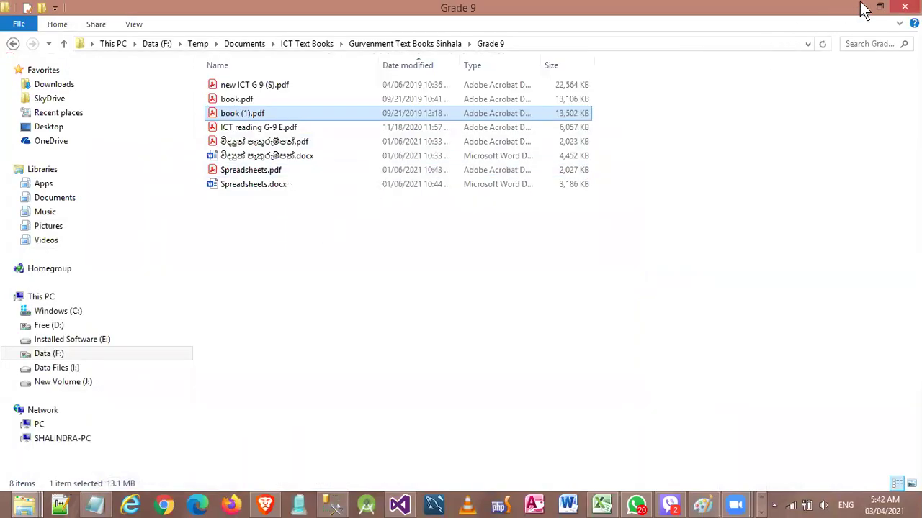
{"action": "left_click", "coordinate": [862, 8]}
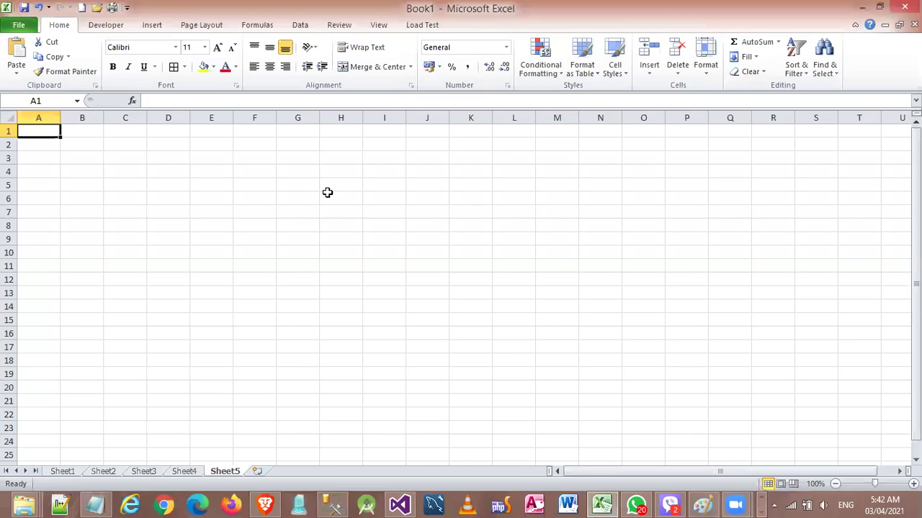
Zoom Sheet5 to 205% and switch to the Paint window with the table picture
{"action": "scroll", "coordinate": [91, 185], "scroll_direction": "up", "scroll_amount": 2}
{"action": "scroll", "coordinate": [91, 185], "scroll_direction": "up", "scroll_amount": 5}
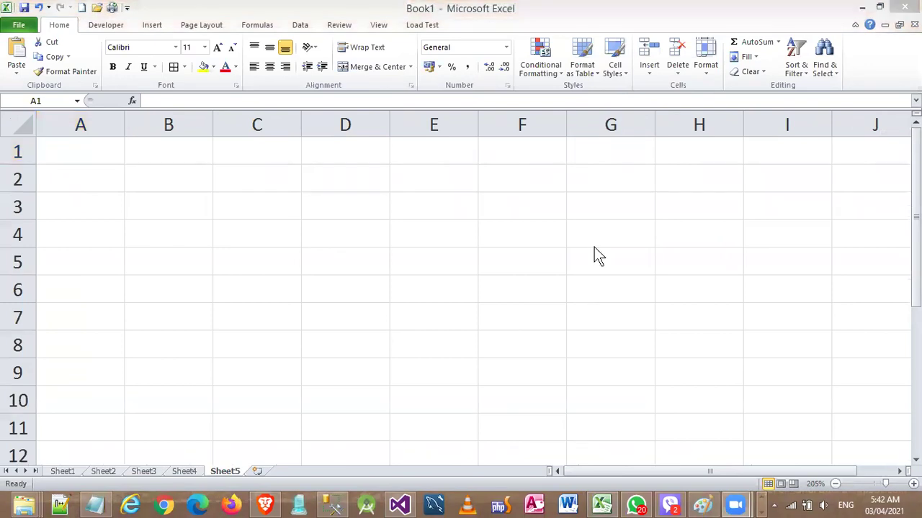
{"action": "key", "text": "alt+Tab"}
With the Pencil, mark the column A heading and row 1 on the picture, then undo
{"action": "left_click", "coordinate": [164, 47]}
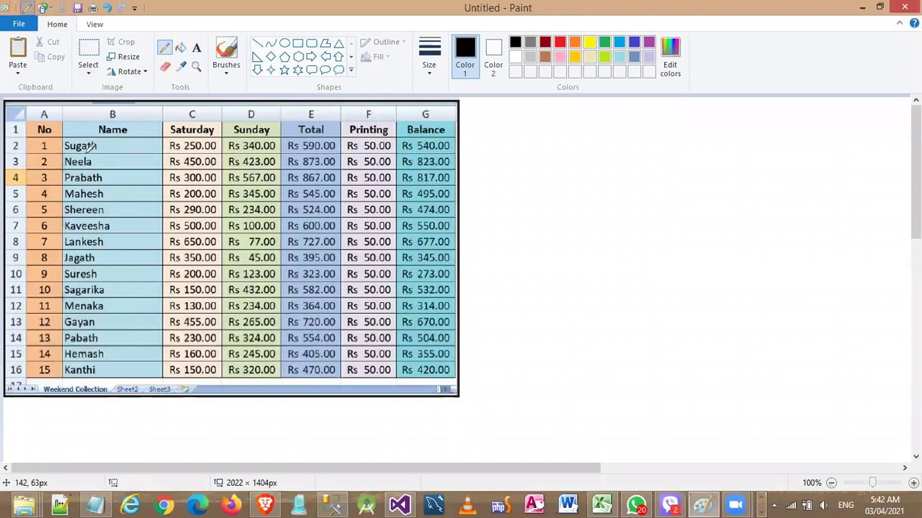
{"action": "scroll", "coordinate": [105, 164], "scroll_direction": "up", "scroll_amount": 2}
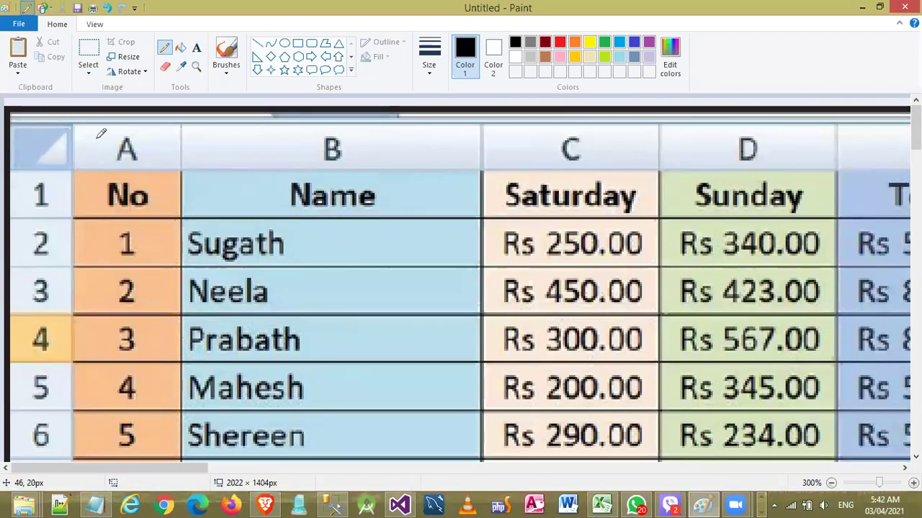
{"action": "left_click_drag", "start_coordinate": [97, 139], "coordinate": [92, 180]}
{"action": "mouse_move", "coordinate": [32, 206]}
{"action": "left_mouse_down"}
{"action": "mouse_move", "coordinate": [81, 204]}
{"action": "mouse_move", "coordinate": [94, 180]}
{"action": "mouse_move", "coordinate": [220, 176]}
{"action": "mouse_move", "coordinate": [194, 225]}
{"action": "left_mouse_up"}
{"action": "key", "text": "ctrl+z"}
{"action": "key", "text": "ctrl+z"}
{"action": "key", "text": "ctrl+z"}
{"action": "key", "text": "ctrl+z"}
{"action": "key", "text": "ctrl+z"}
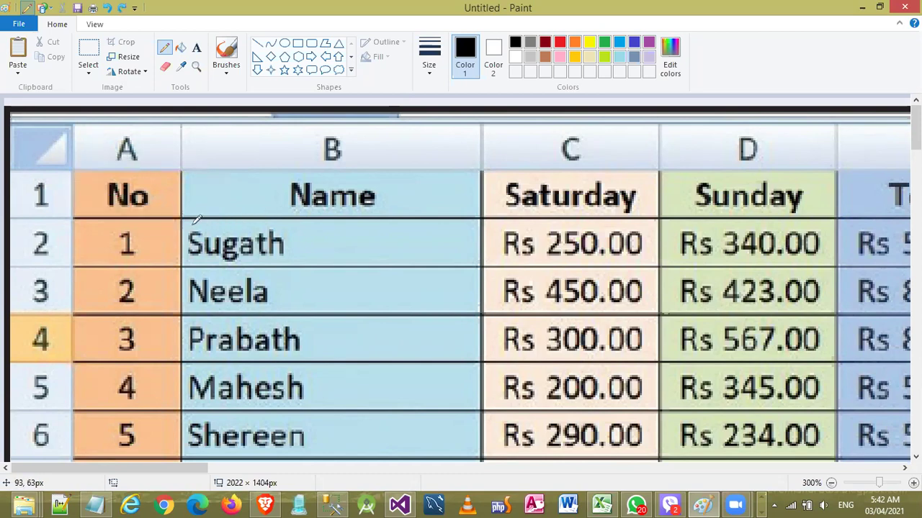
Circle the Total and Balance headings on the picture, then undo both circles
{"action": "scroll", "coordinate": [275, 138], "scroll_direction": "down", "scroll_amount": 1}
{"action": "scroll", "coordinate": [275, 138], "scroll_direction": "down", "scroll_amount": 1}
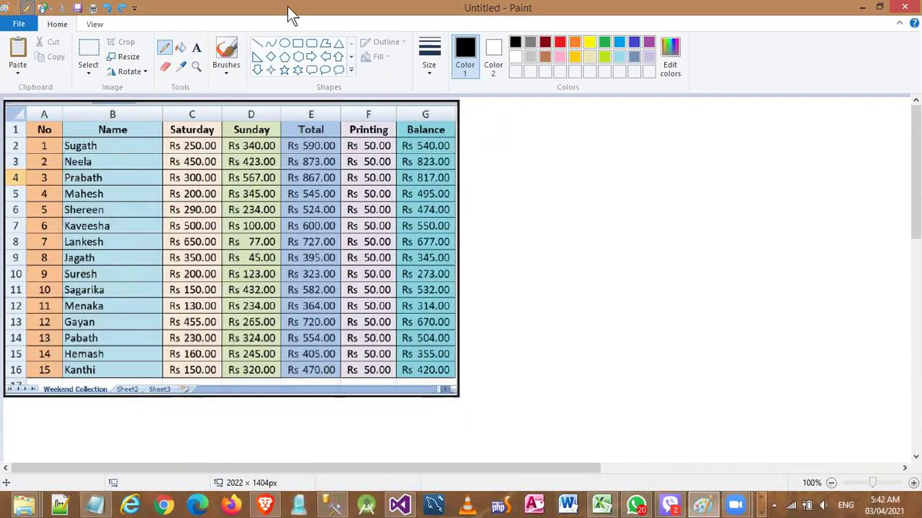
{"action": "left_click_drag", "start_coordinate": [282, 119], "coordinate": [267, 131]}
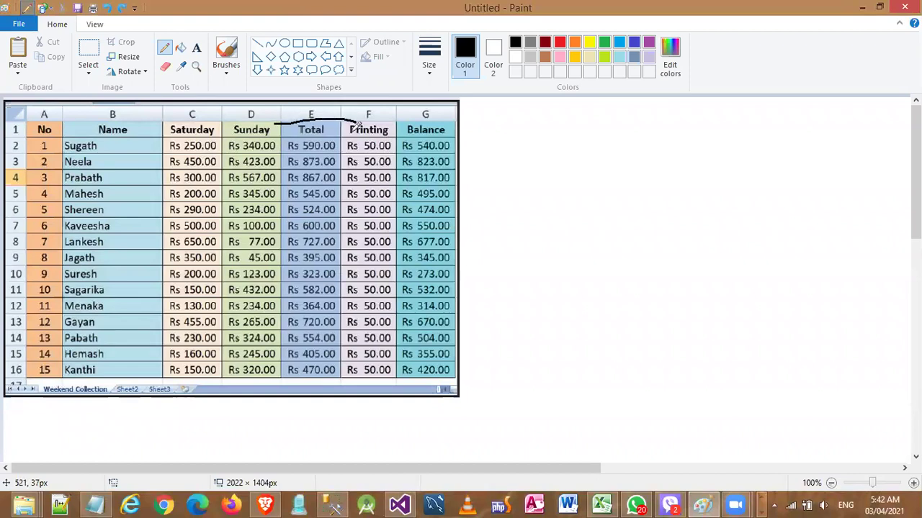
{"action": "mouse_move", "coordinate": [448, 116]}
{"action": "left_mouse_down"}
{"action": "mouse_move", "coordinate": [393, 126]}
{"action": "mouse_move", "coordinate": [434, 115]}
{"action": "left_mouse_up"}
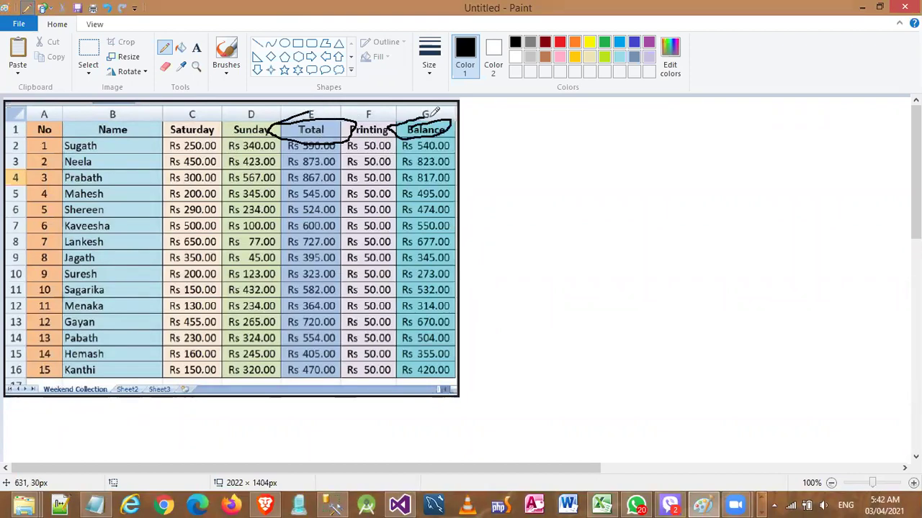
{"action": "key", "text": "ctrl+z"}
{"action": "key", "text": "ctrl+z"}
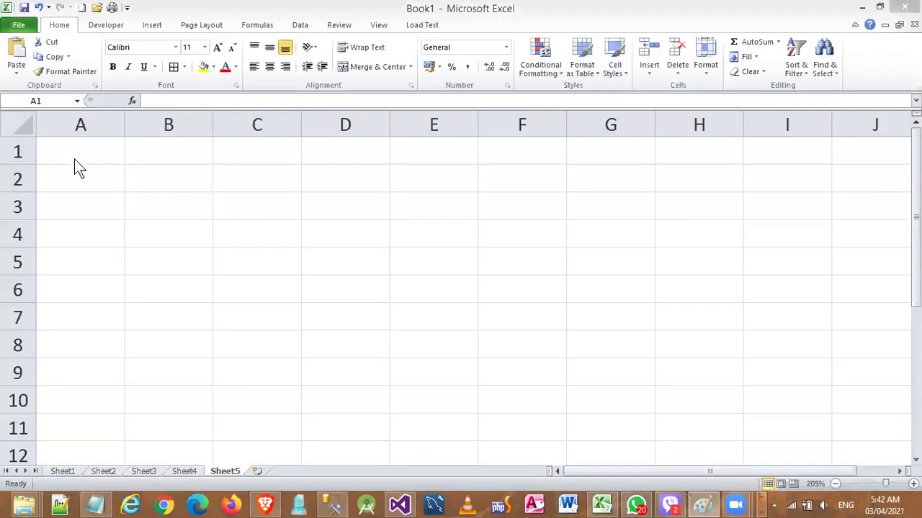
Outline rows 1–8 on the reference picture, undo it, then select cell A1 on Sheet5
{"action": "left_click", "coordinate": [73, 159]}
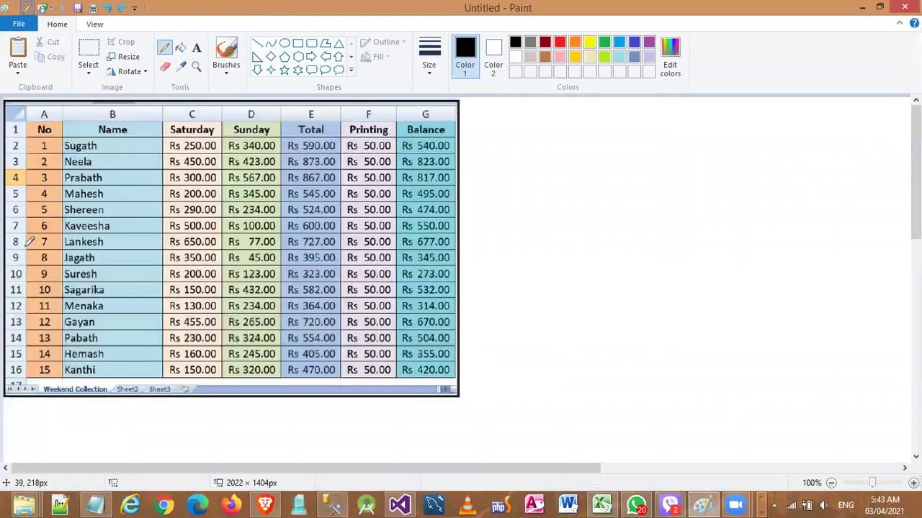
{"action": "mouse_move", "coordinate": [26, 251]}
{"action": "left_mouse_down"}
{"action": "mouse_move", "coordinate": [497, 254]}
{"action": "mouse_move", "coordinate": [490, 100]}
{"action": "mouse_move", "coordinate": [87, 86]}
{"action": "mouse_move", "coordinate": [9, 105]}
{"action": "mouse_move", "coordinate": [9, 249]}
{"action": "mouse_move", "coordinate": [36, 251]}
{"action": "left_mouse_up"}
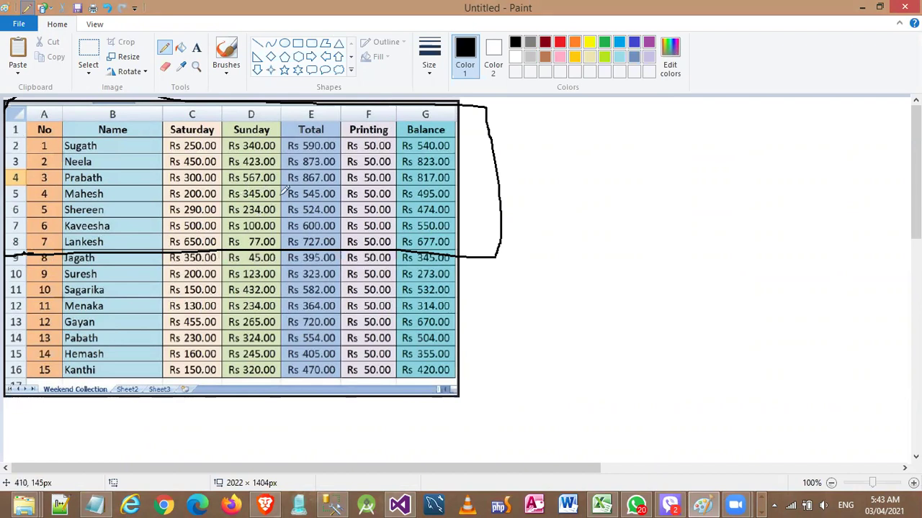
{"action": "key", "text": "super"}
{"action": "key", "text": "super"}
{"action": "key", "text": "ctrl+z"}
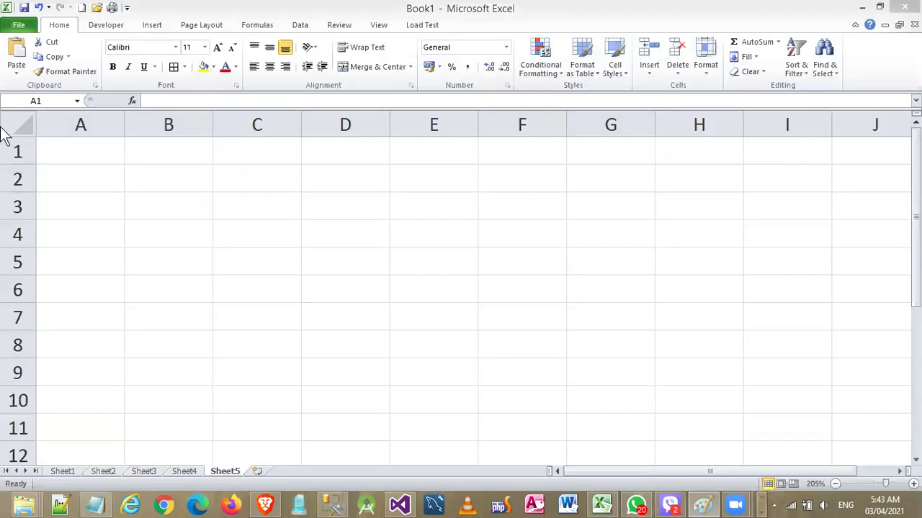
{"action": "left_click", "coordinate": [122, 156]}
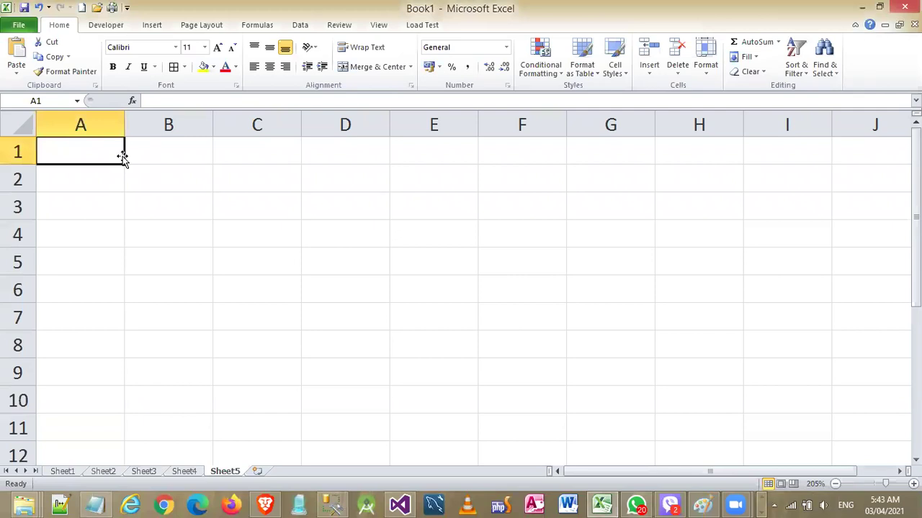
Enter No in A1 and Name in B1, checking the Name header on the reference image
{"action": "type", "text": "No"}
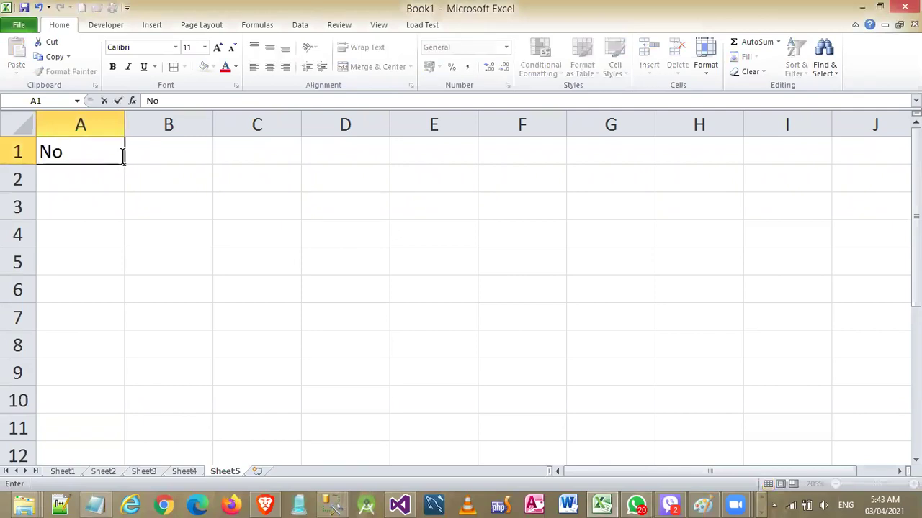
{"action": "key", "text": "Tab"}
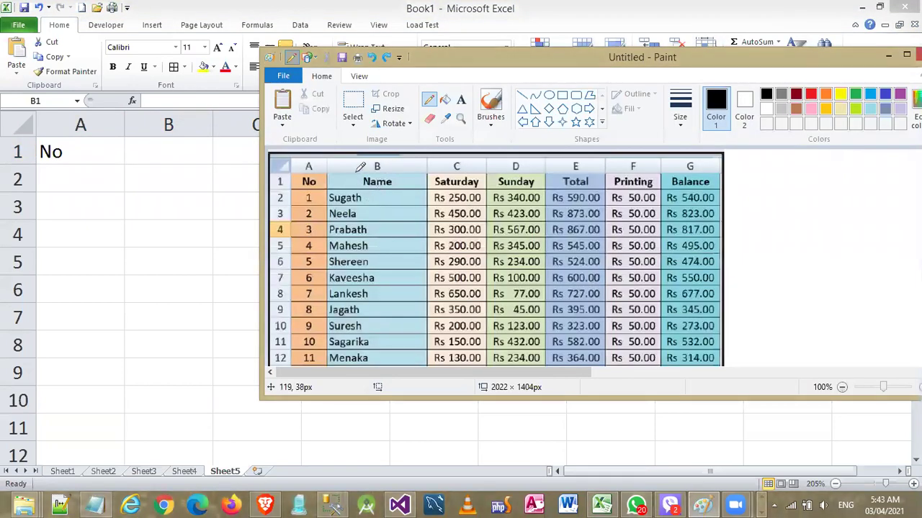
{"action": "left_click_drag", "start_coordinate": [360, 169], "coordinate": [408, 164]}
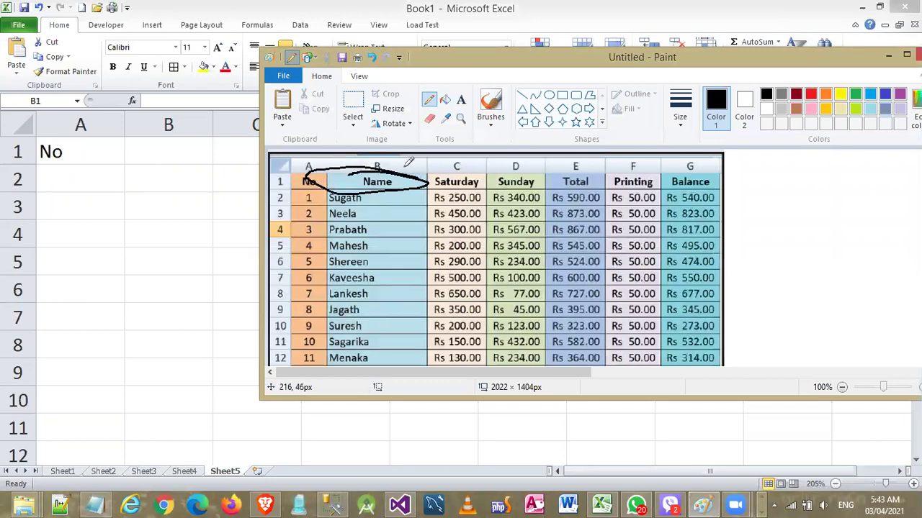
{"action": "key", "text": "ctrl+z"}
{"action": "left_click", "coordinate": [181, 157]}
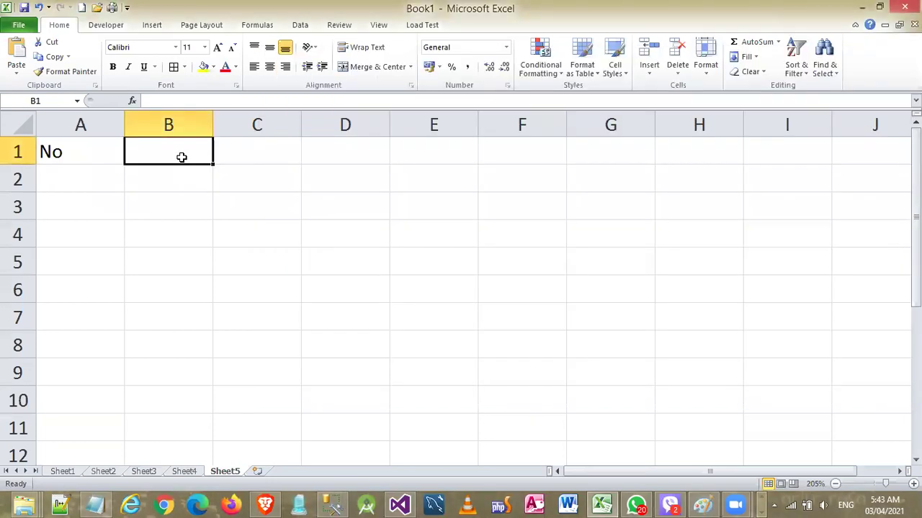
{"action": "type", "text": "Name"}
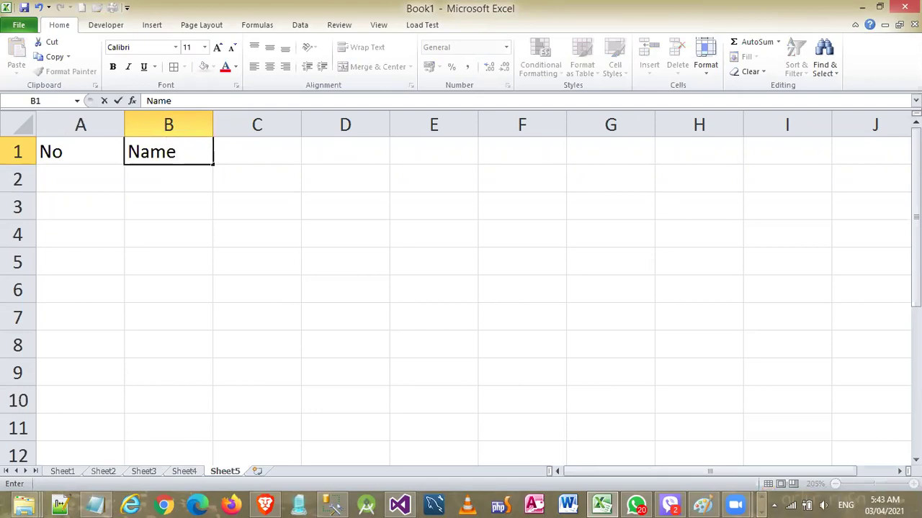
Enter Saturday and Sunday in C1 and D1 after checking the reference image
{"action": "key", "text": "alt+Tab"}
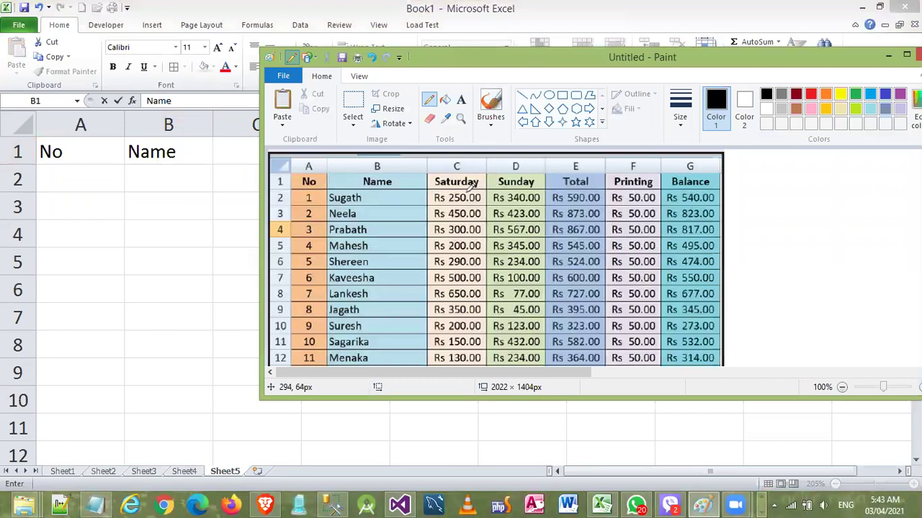
{"action": "left_click_drag", "start_coordinate": [428, 190], "coordinate": [493, 190]}
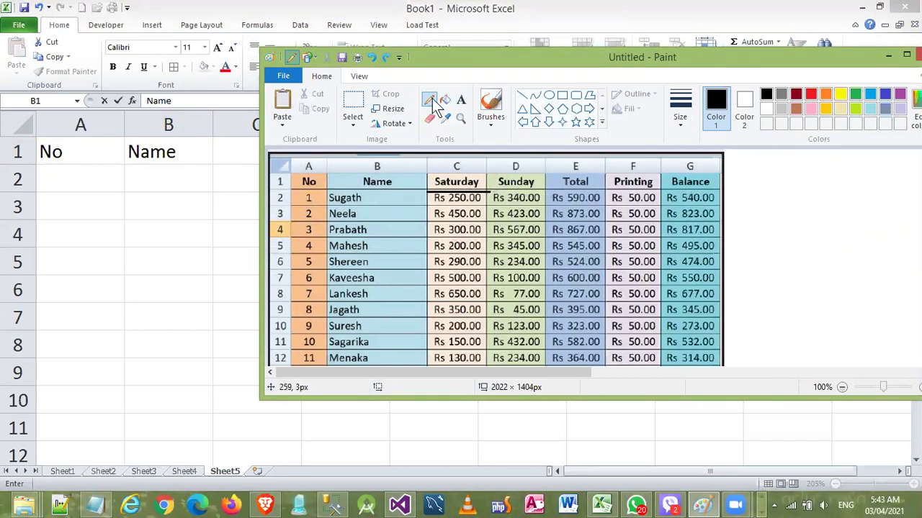
{"action": "left_click", "coordinate": [432, 8]}
{"action": "key", "text": "Tab"}
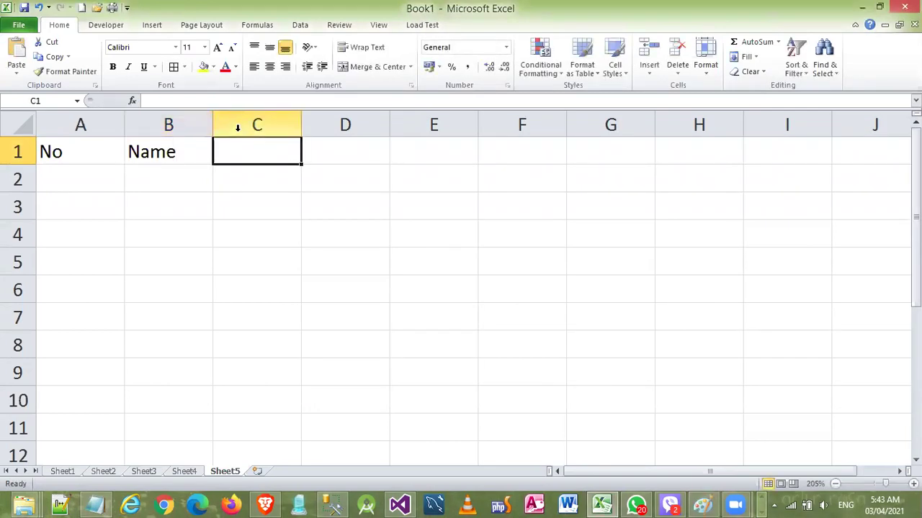
{"action": "type", "text": "Saturday"}
{"action": "key", "text": "Tab"}
{"action": "type", "text": "Sunday"}
{"action": "key", "text": "Tab"}
Enter Total, Printing and Balance in E1:G1, then return to the reference image
{"action": "key", "text": "alt+Tab"}
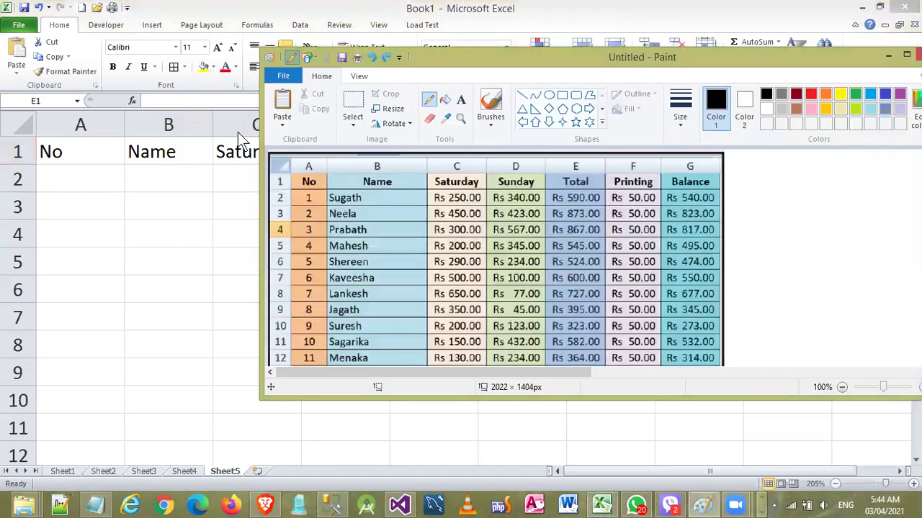
{"action": "left_click_drag", "start_coordinate": [556, 189], "coordinate": [693, 187]}
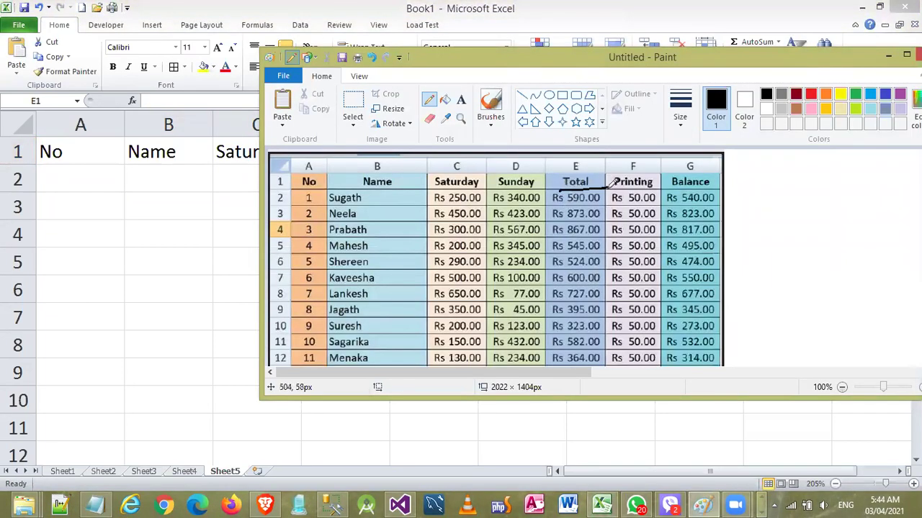
{"action": "key", "text": "ctrl+z"}
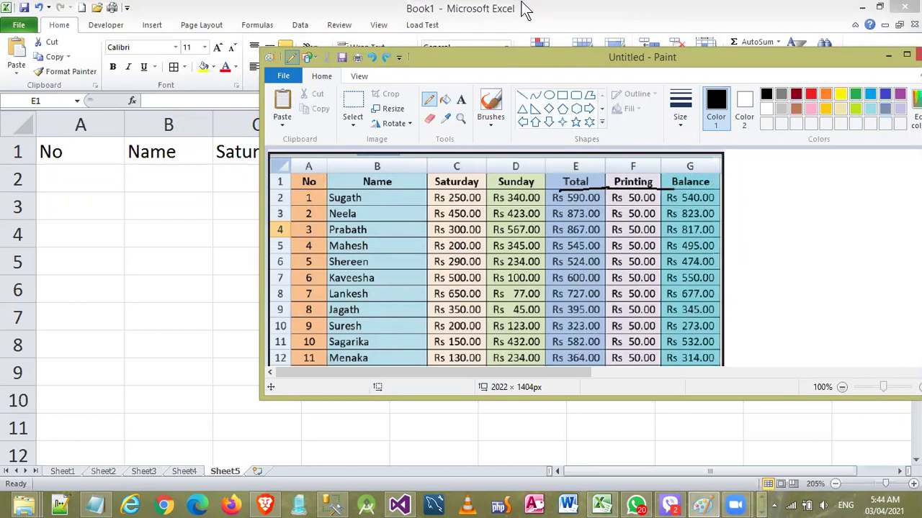
{"action": "left_click", "coordinate": [553, 10]}
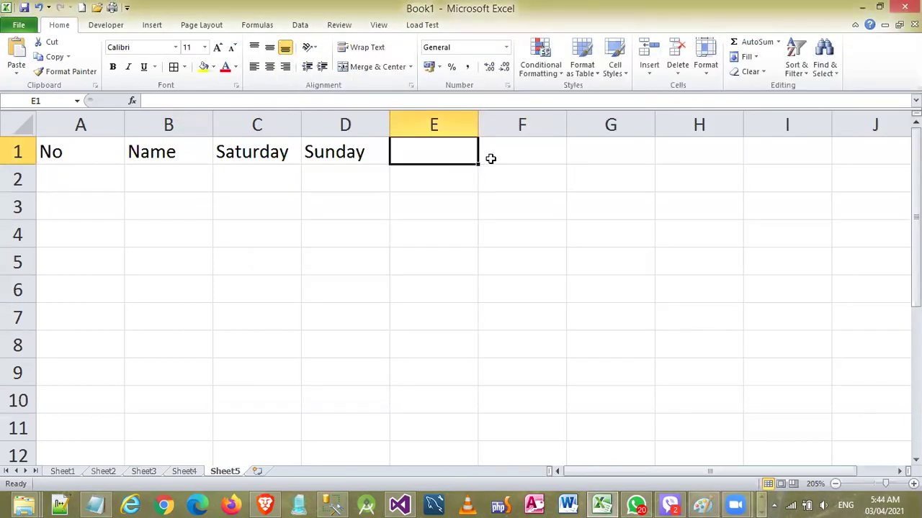
{"action": "type", "text": "Total"}
{"action": "key", "text": "Tab"}
{"action": "type", "text": "Printing"}
{"action": "key", "text": "Tab"}
{"action": "type", "text": "Balance"}
{"action": "key", "text": "Return"}
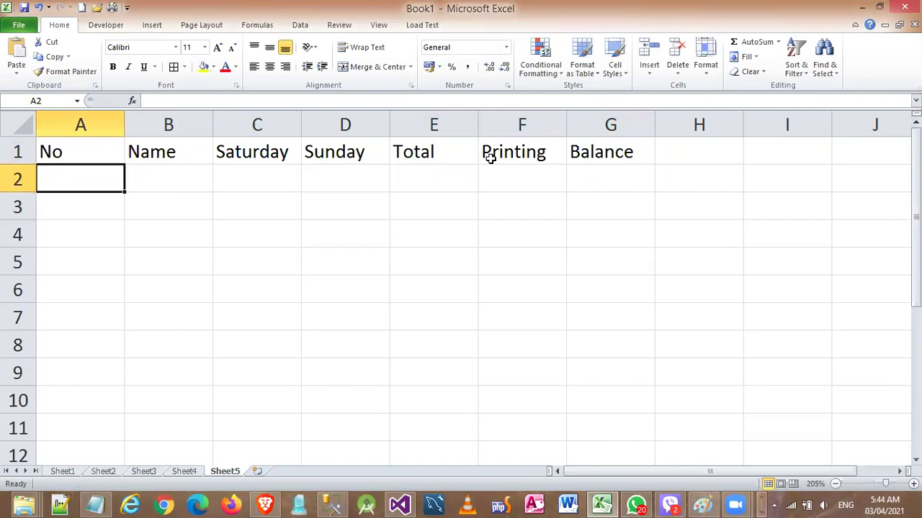
{"action": "key", "text": "alt+Tab"}
{"action": "key", "text": "alt+Tab"}
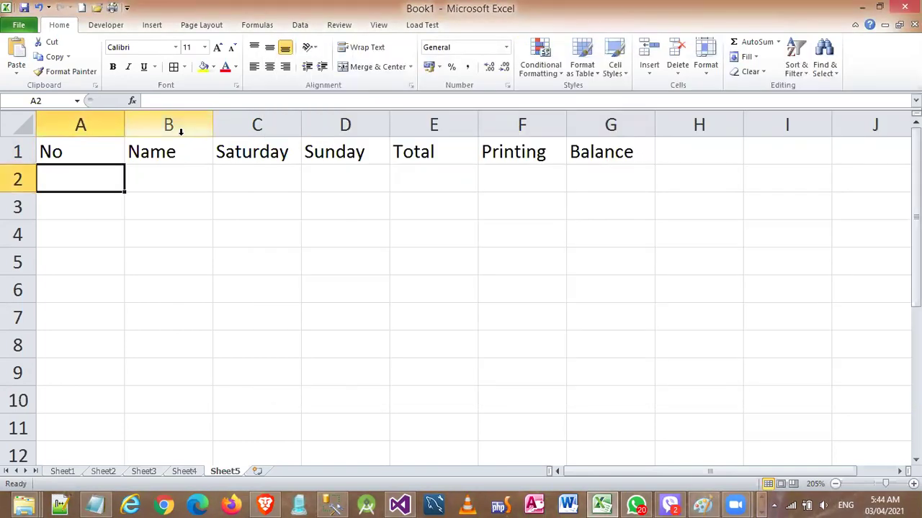
{"action": "key", "text": "alt+Tab"}
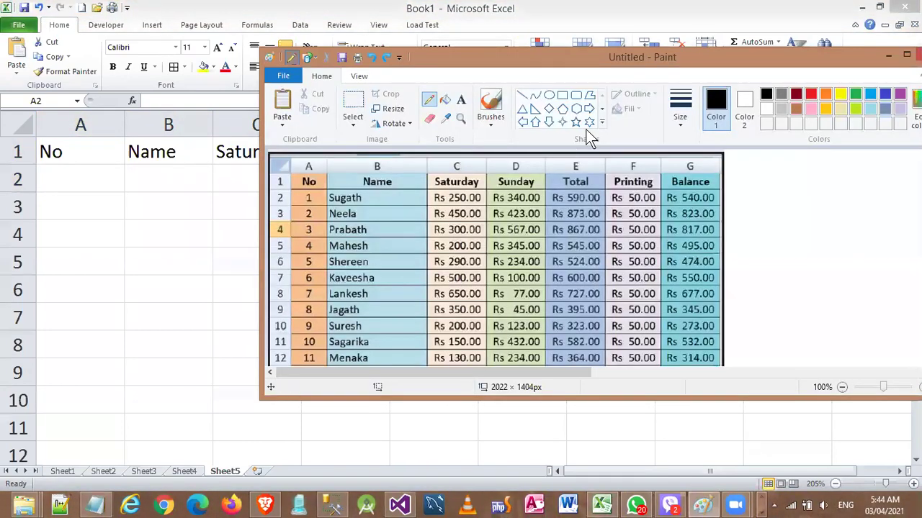
Maximize the Paint reference image and undo trial marks on the No, Name and weekend headers
{"action": "double_click", "coordinate": [602, 54]}
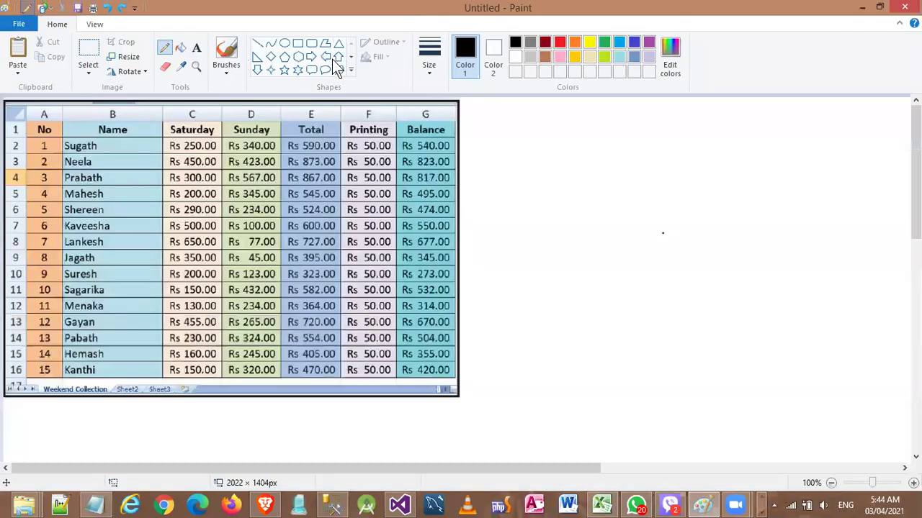
{"action": "scroll", "coordinate": [79, 191], "scroll_direction": "up", "scroll_amount": 1}
{"action": "mouse_move", "coordinate": [70, 180]}
{"action": "left_mouse_down"}
{"action": "mouse_move", "coordinate": [108, 170]}
{"action": "mouse_move", "coordinate": [91, 177]}
{"action": "left_mouse_up"}
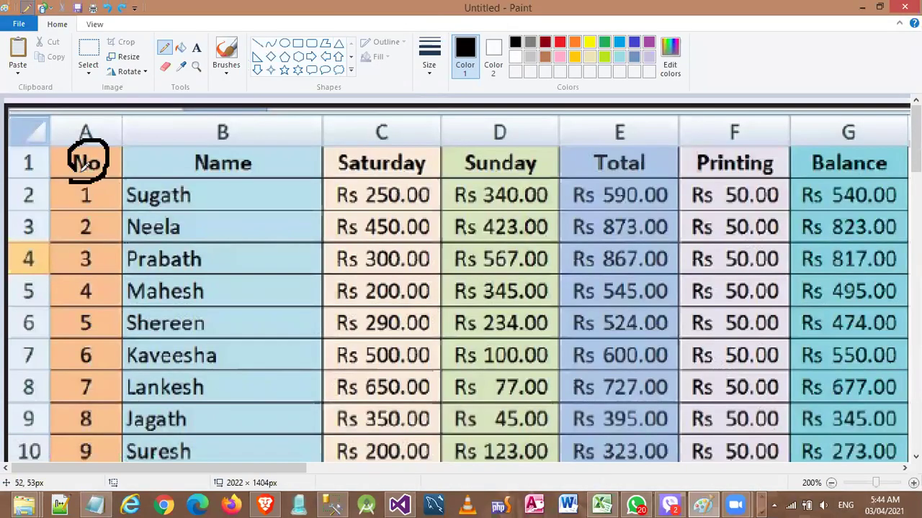
{"action": "left_click_drag", "start_coordinate": [165, 175], "coordinate": [238, 203]}
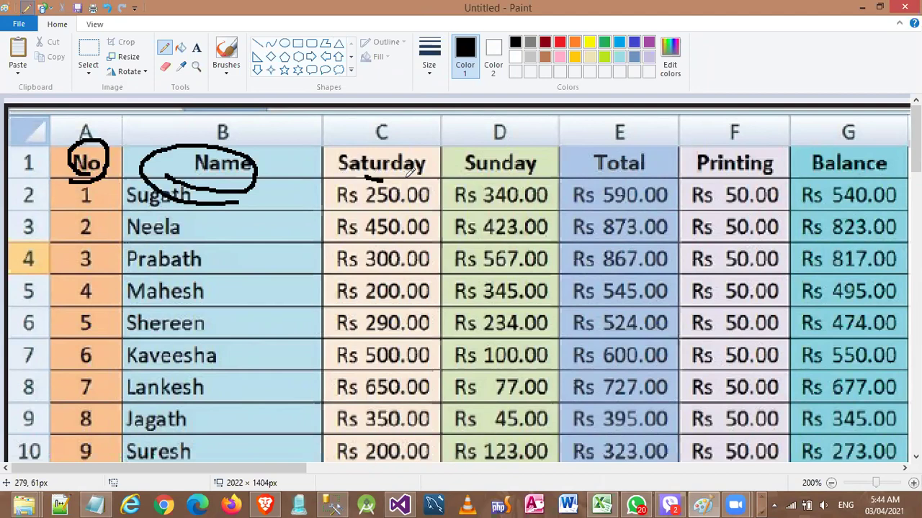
{"action": "left_click_drag", "start_coordinate": [386, 170], "coordinate": [552, 176]}
{"action": "key", "text": "ctrl+z"}
{"action": "key", "text": "ctrl+z"}
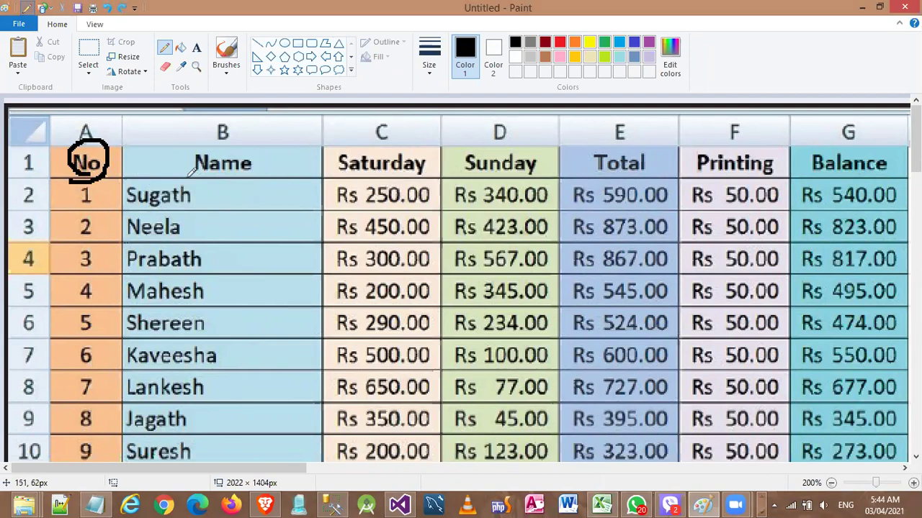
{"action": "key", "text": "ctrl+z"}
Remove further trial pencil marks under the Name header and return to Excel
{"action": "scroll", "coordinate": [201, 179], "scroll_direction": "up", "scroll_amount": 1}
{"action": "scroll", "coordinate": [198, 208], "scroll_direction": "up", "scroll_amount": 1}
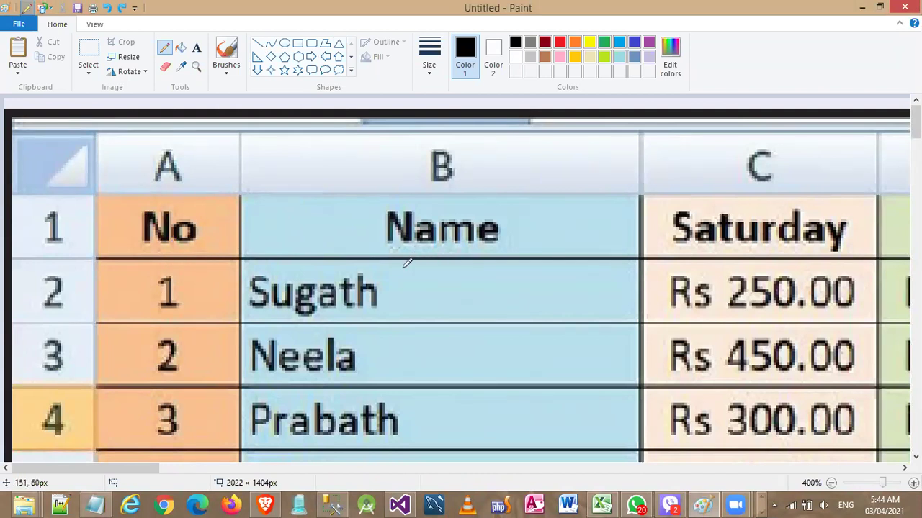
{"action": "left_click_drag", "start_coordinate": [425, 236], "coordinate": [354, 270]}
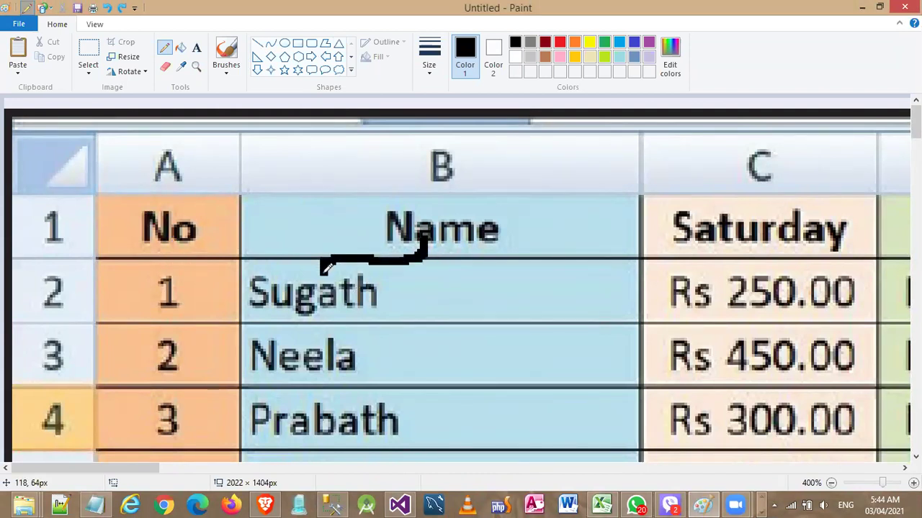
{"action": "key", "text": "ctrl+z"}
{"action": "mouse_move", "coordinate": [409, 249]}
{"action": "left_mouse_down"}
{"action": "mouse_move", "coordinate": [423, 242]}
{"action": "mouse_move", "coordinate": [416, 252]}
{"action": "left_mouse_up"}
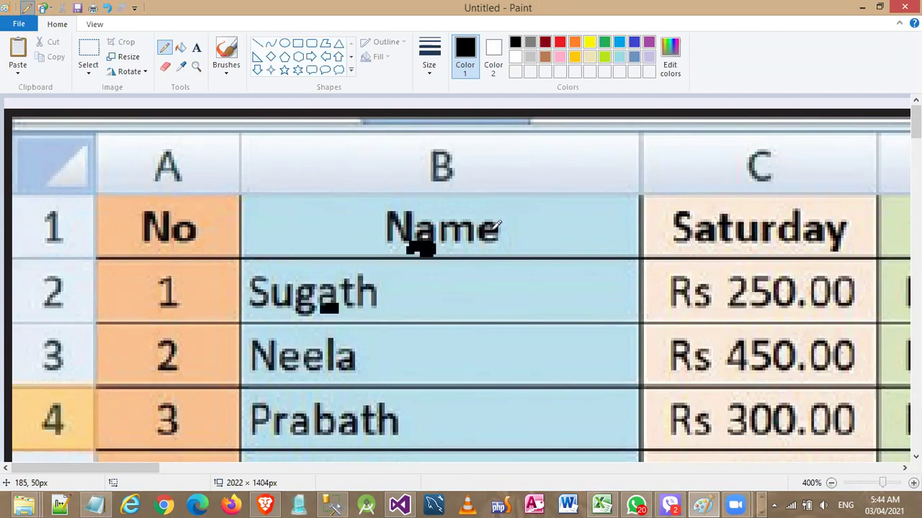
{"action": "key", "text": "ctrl+z"}
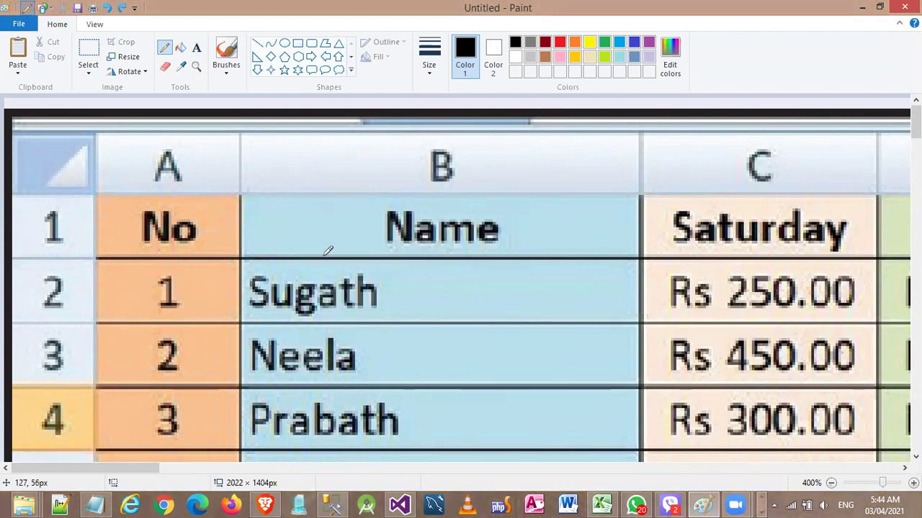
{"action": "scroll", "coordinate": [324, 254], "scroll_direction": "down", "scroll_amount": 2}
{"action": "scroll", "coordinate": [325, 254], "scroll_direction": "down", "scroll_amount": 1}
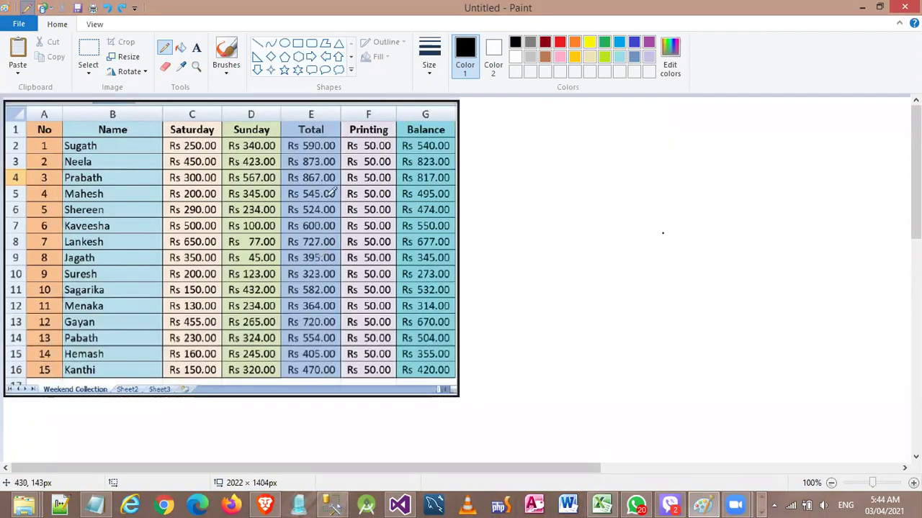
{"action": "key", "text": "alt+Tab"}
{"action": "left_click_drag", "start_coordinate": [110, 155], "coordinate": [590, 144]}
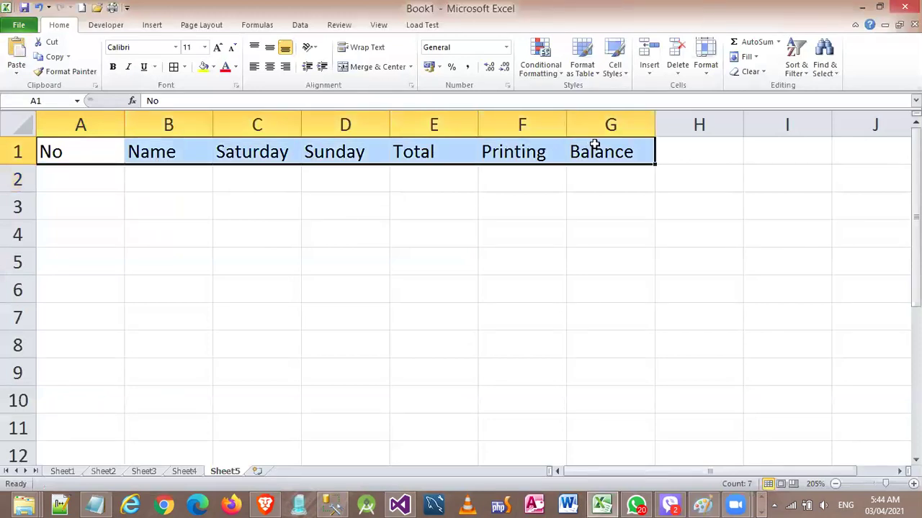
{"action": "left_click", "coordinate": [116, 70]}
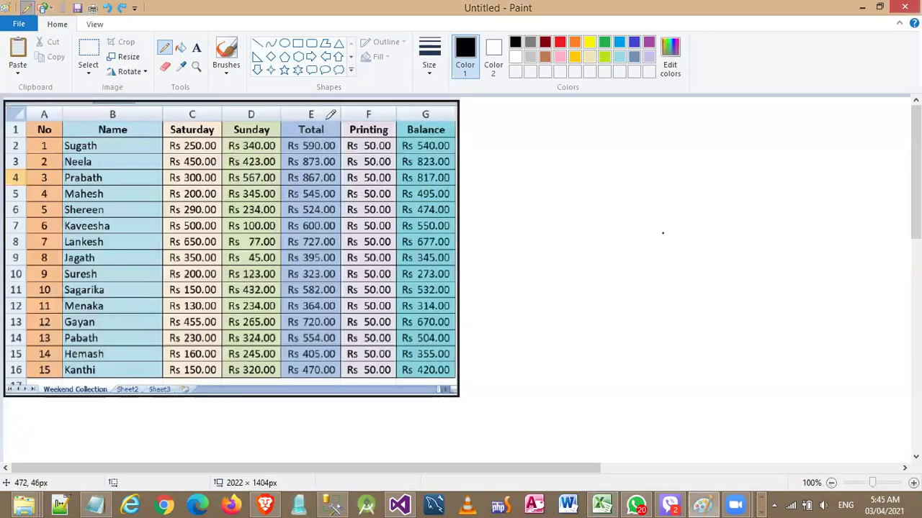
{"action": "key", "text": "alt+Tab"}
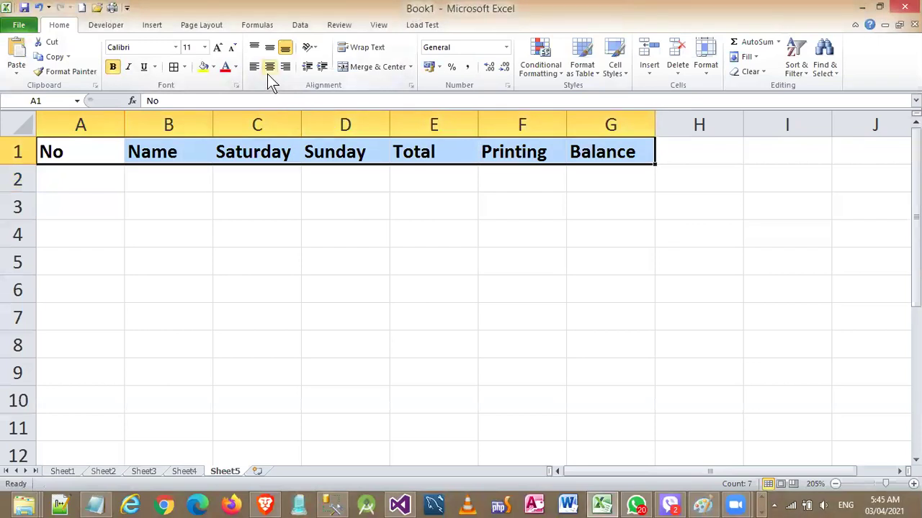
{"action": "left_click", "coordinate": [267, 73]}
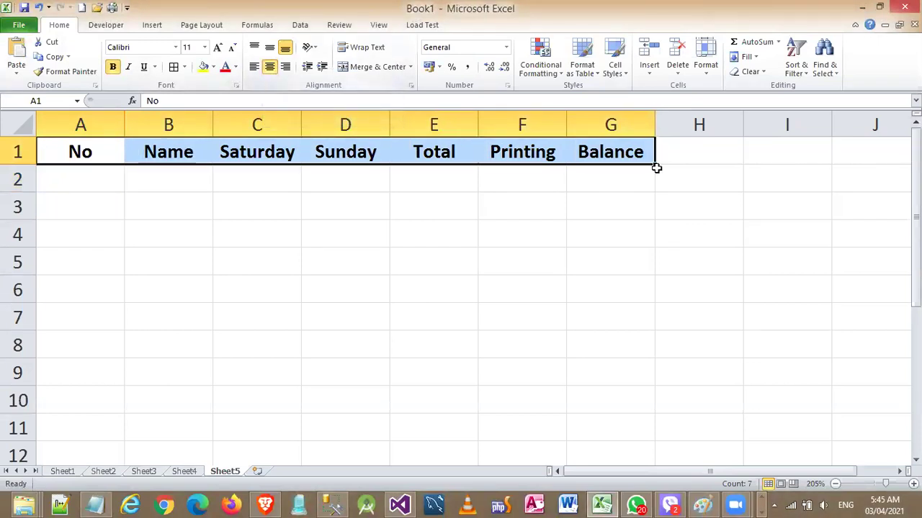
{"action": "left_click", "coordinate": [672, 263]}
{"action": "left_click_drag", "start_coordinate": [648, 126], "coordinate": [675, 126]}
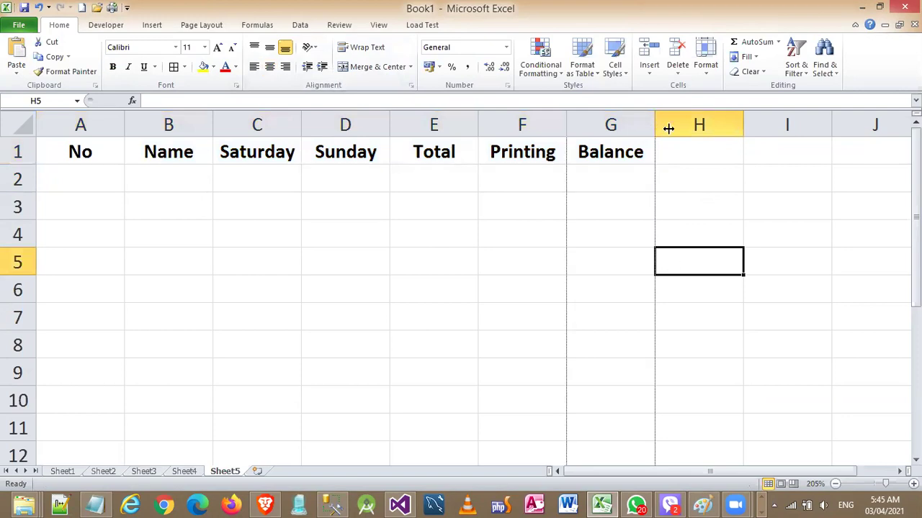
{"action": "left_click_drag", "start_coordinate": [566, 125], "coordinate": [586, 125]}
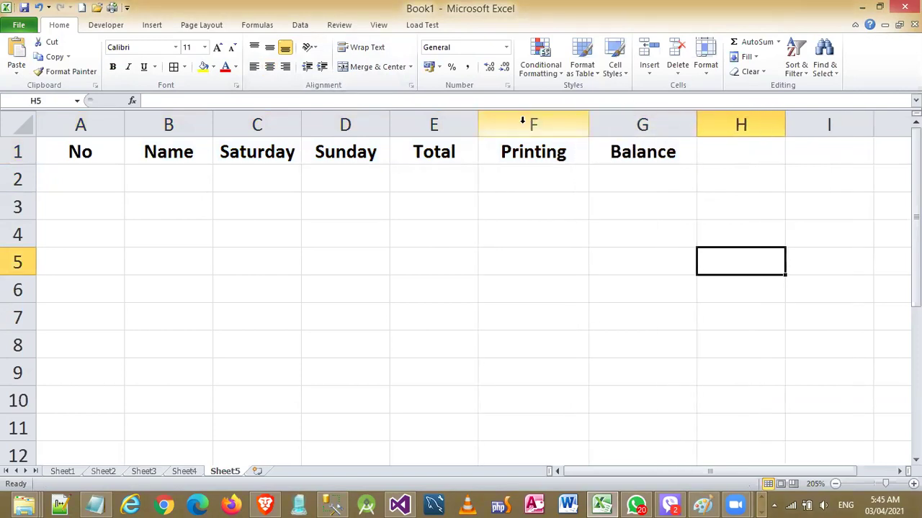
{"action": "left_click_drag", "start_coordinate": [478, 122], "coordinate": [502, 122]}
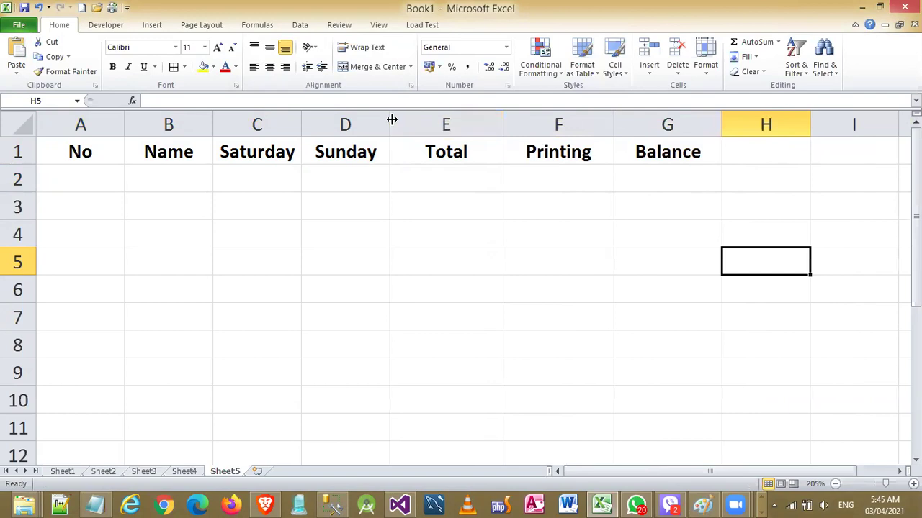
{"action": "left_click_drag", "start_coordinate": [391, 122], "coordinate": [423, 122]}
{"action": "left_click_drag", "start_coordinate": [303, 115], "coordinate": [331, 115]}
{"action": "left_click_drag", "start_coordinate": [213, 123], "coordinate": [240, 123]}
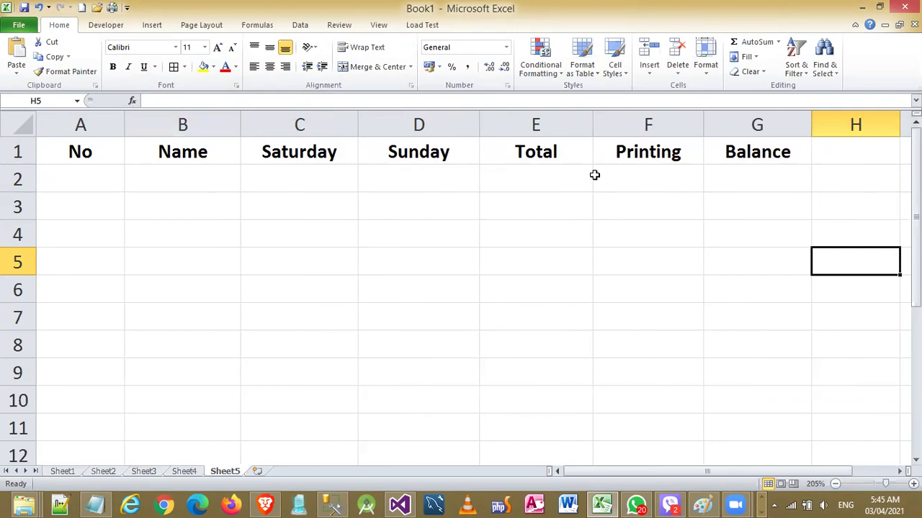
{"action": "key", "text": "ctrl+z"}
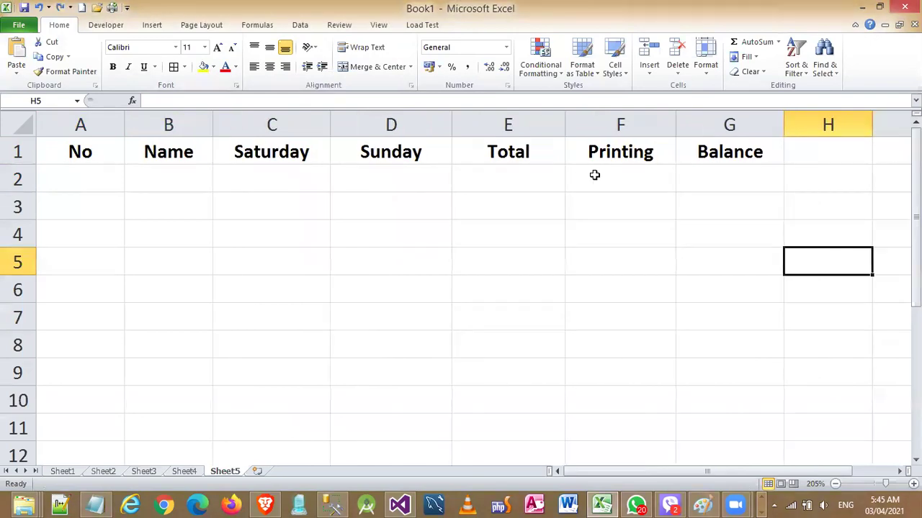
{"action": "key", "text": "ctrl+z"}
{"action": "key", "text": "ctrl+z"}
{"action": "key", "text": "ctrl+z"}
{"action": "key", "text": "ctrl+z"}
{"action": "key", "text": "ctrl+z"}
{"action": "key", "text": "ctrl+z"}
{"action": "key", "text": "ctrl+z"}
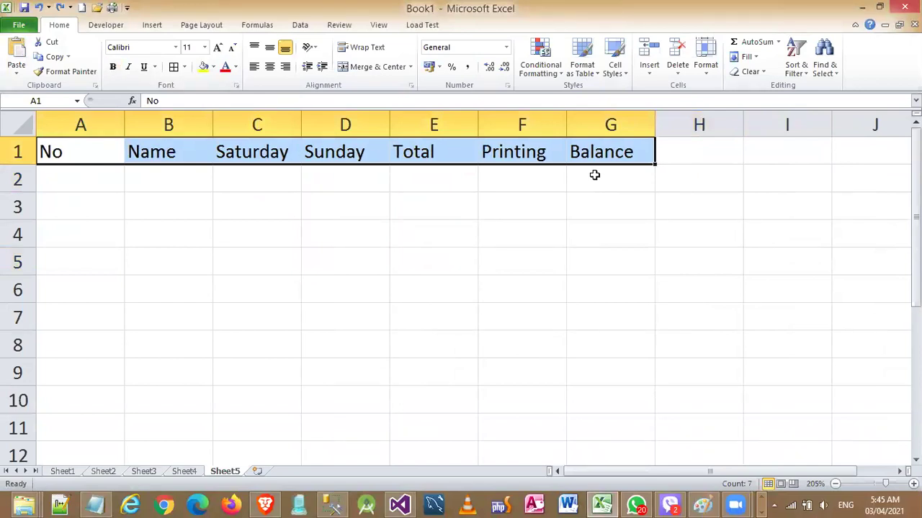
Make the header row A1:G1 bold and centred
{"action": "left_click", "coordinate": [514, 214]}
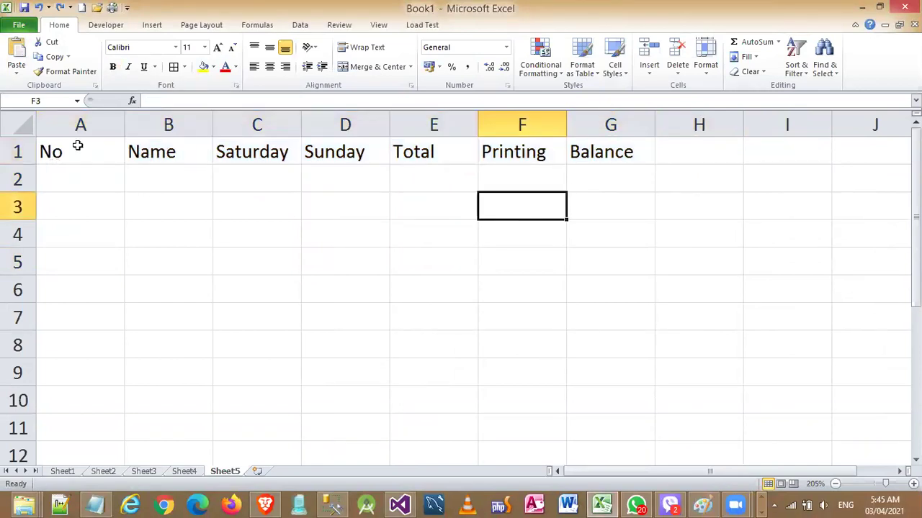
{"action": "mouse_move", "coordinate": [77, 146]}
{"action": "left_mouse_down"}
{"action": "mouse_move", "coordinate": [245, 175]}
{"action": "mouse_move", "coordinate": [603, 151]}
{"action": "left_mouse_up"}
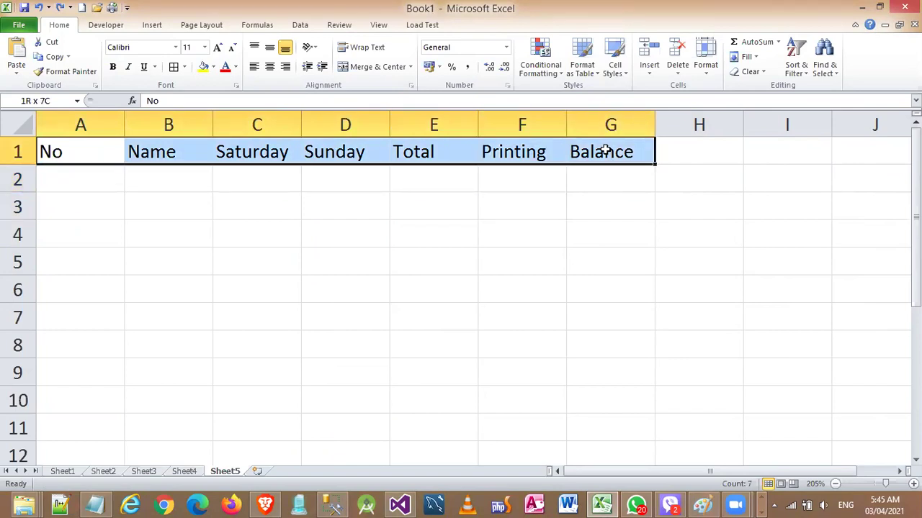
{"action": "left_click", "coordinate": [113, 68]}
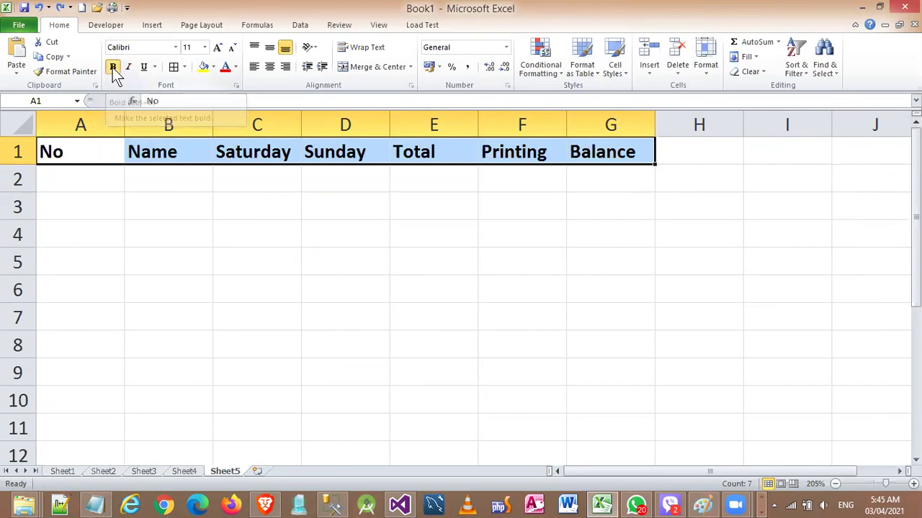
{"action": "left_click", "coordinate": [275, 70]}
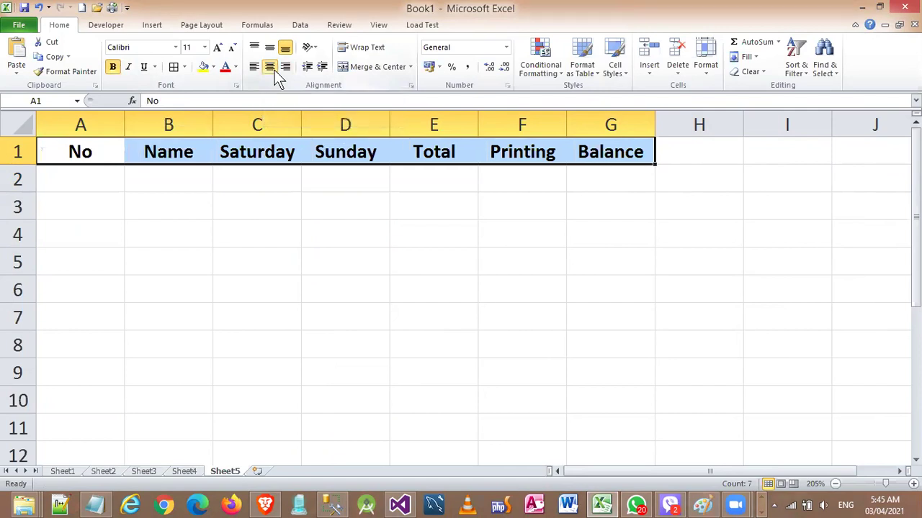
{"action": "left_click", "coordinate": [669, 187]}
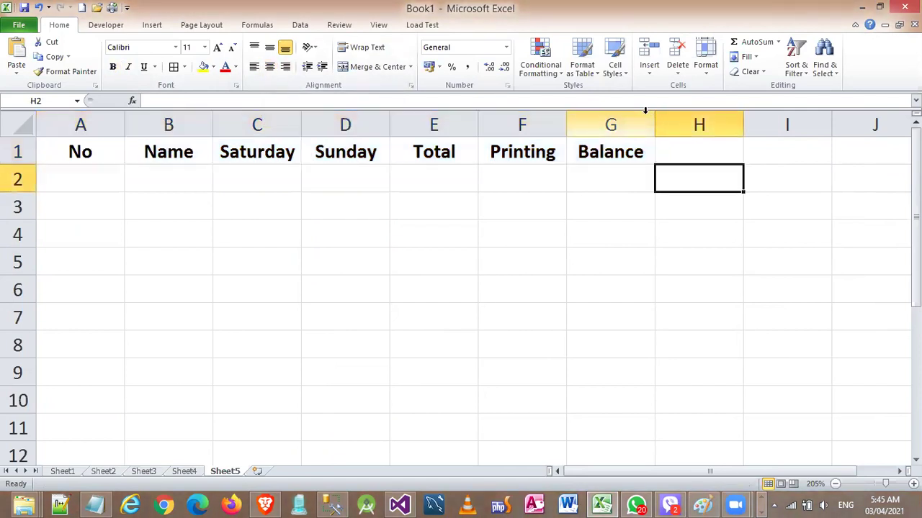
Widen columns G, F, E, D, C and B so the headings have room
{"action": "left_click_drag", "start_coordinate": [659, 123], "coordinate": [685, 123]}
{"action": "left_click_drag", "start_coordinate": [566, 123], "coordinate": [598, 132]}
{"action": "left_click_drag", "start_coordinate": [477, 126], "coordinate": [527, 133]}
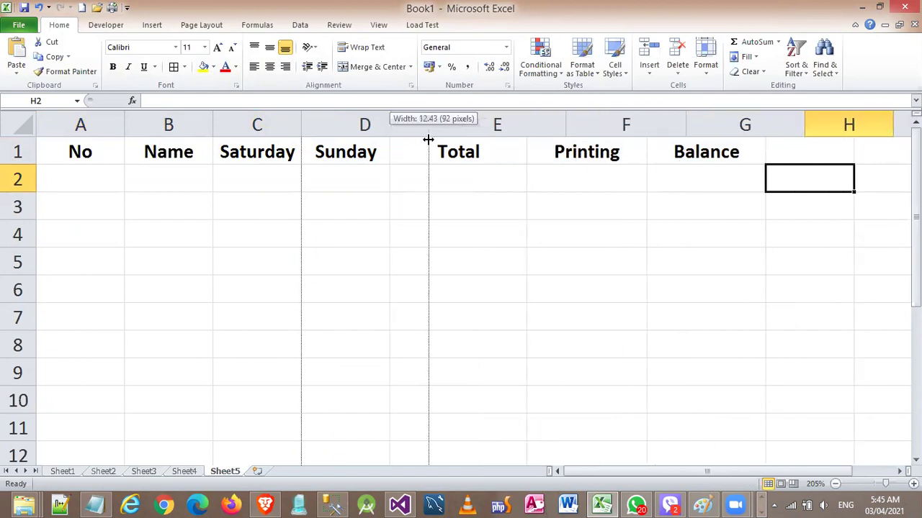
{"action": "left_click_drag", "start_coordinate": [391, 133], "coordinate": [420, 132]}
{"action": "left_click_drag", "start_coordinate": [301, 133], "coordinate": [336, 131]}
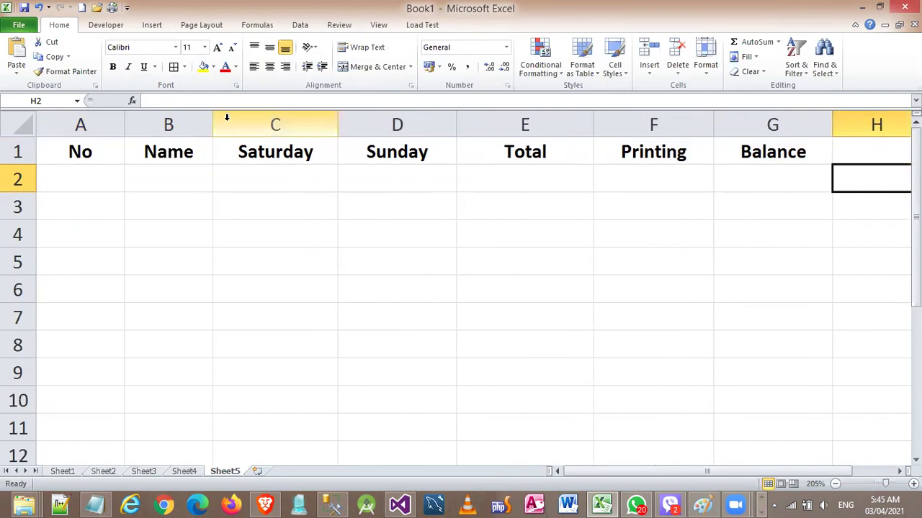
{"action": "left_click", "coordinate": [206, 124]}
{"action": "left_click_drag", "start_coordinate": [209, 127], "coordinate": [238, 127]}
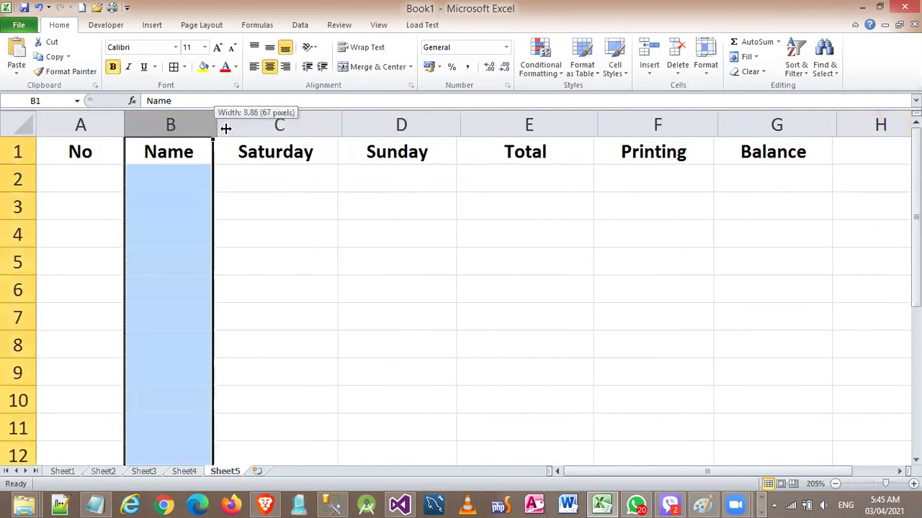
{"action": "left_click", "coordinate": [541, 218]}
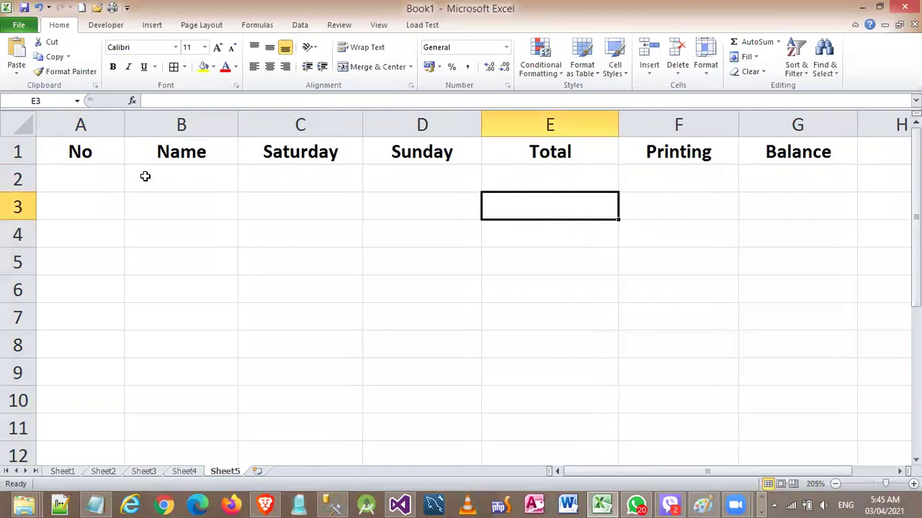
Check a row on the Paint reference table, removing the trial mark
{"action": "key", "text": "alt+Tab"}
{"action": "key", "text": "alt+Tab"}
{"action": "key", "text": "alt+Tab"}
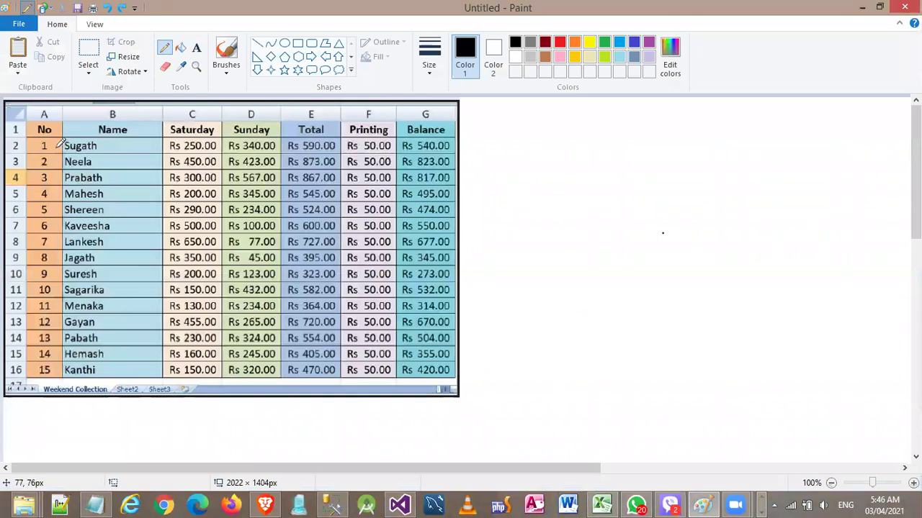
{"action": "mouse_move", "coordinate": [4, 252]}
{"action": "left_mouse_down"}
{"action": "mouse_move", "coordinate": [190, 237]}
{"action": "mouse_move", "coordinate": [314, 250]}
{"action": "left_mouse_up"}
{"action": "key", "text": "ctrl+z"}
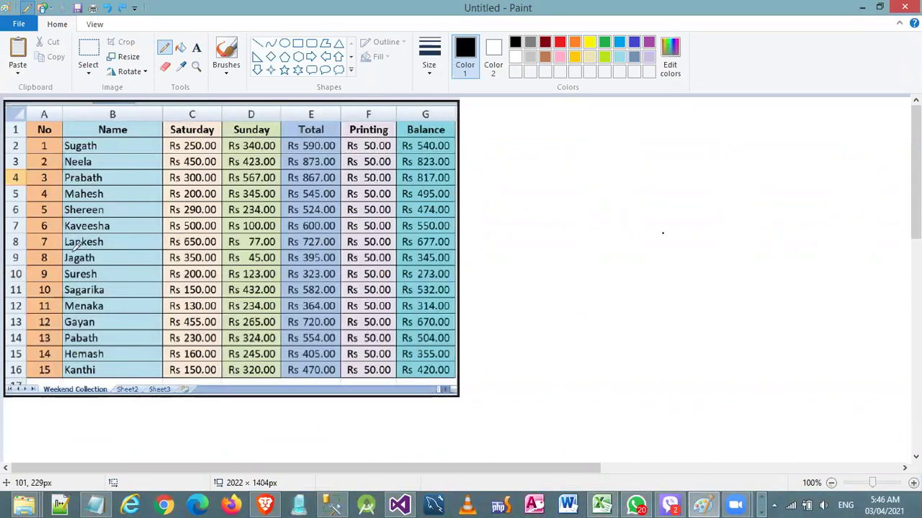
{"action": "key", "text": "alt+Tab"}
Enter 1 in A2 and 2 in A3 under the No heading
{"action": "left_click", "coordinate": [86, 189]}
{"action": "type", "text": "1"}
{"action": "key", "text": "Return"}
{"action": "type", "text": "2"}
{"action": "left_click", "coordinate": [160, 174]}
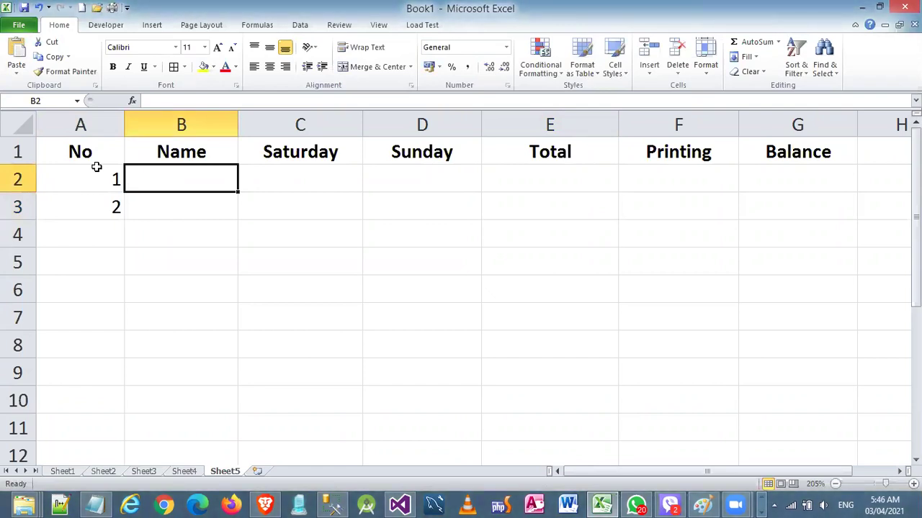
{"action": "left_click_drag", "start_coordinate": [96, 169], "coordinate": [79, 220]}
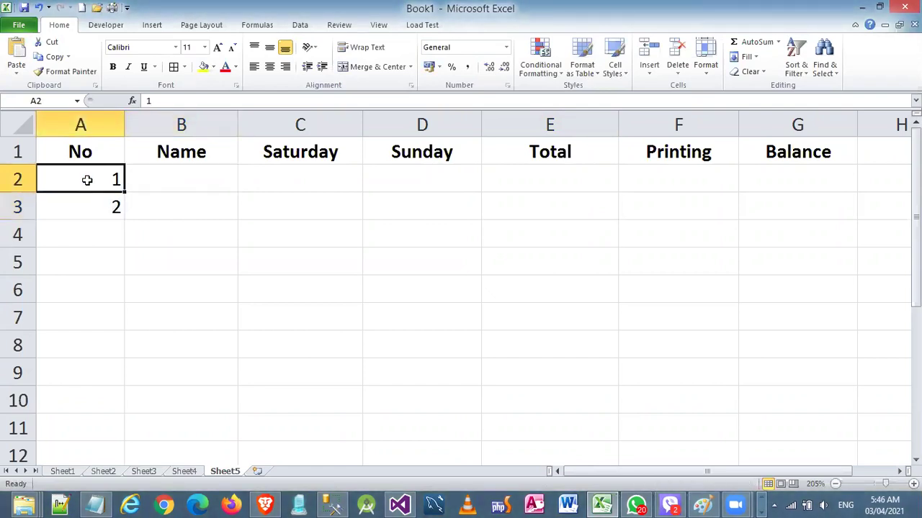
{"action": "left_click_drag", "start_coordinate": [82, 173], "coordinate": [80, 205]}
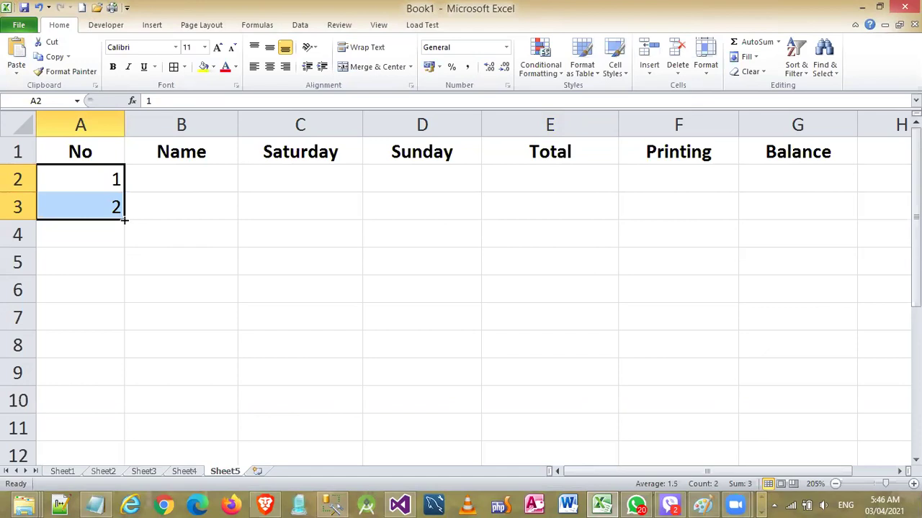
{"action": "mouse_move", "coordinate": [123, 220]}
{"action": "left_mouse_down"}
{"action": "mouse_move", "coordinate": [115, 378]}
{"action": "mouse_move", "coordinate": [119, 352]}
{"action": "left_mouse_up"}
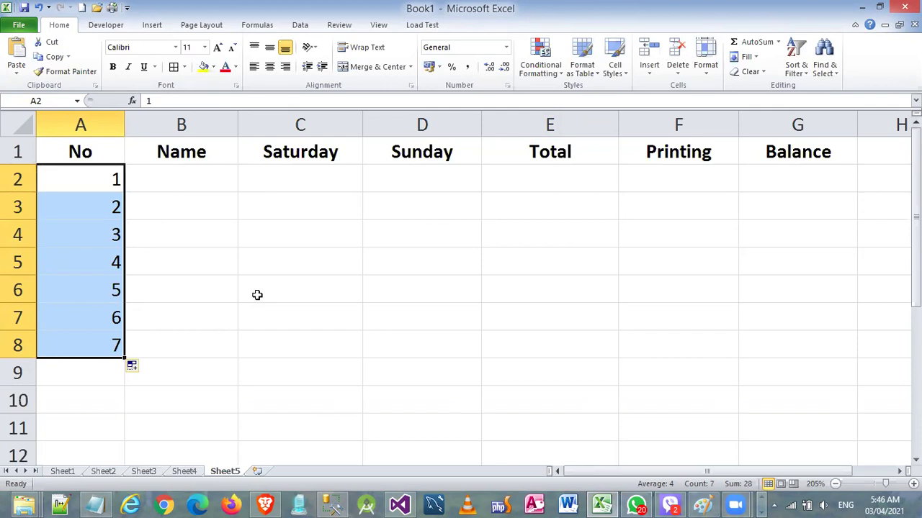
{"action": "left_click", "coordinate": [257, 295]}
{"action": "key", "text": "ctrl+z"}
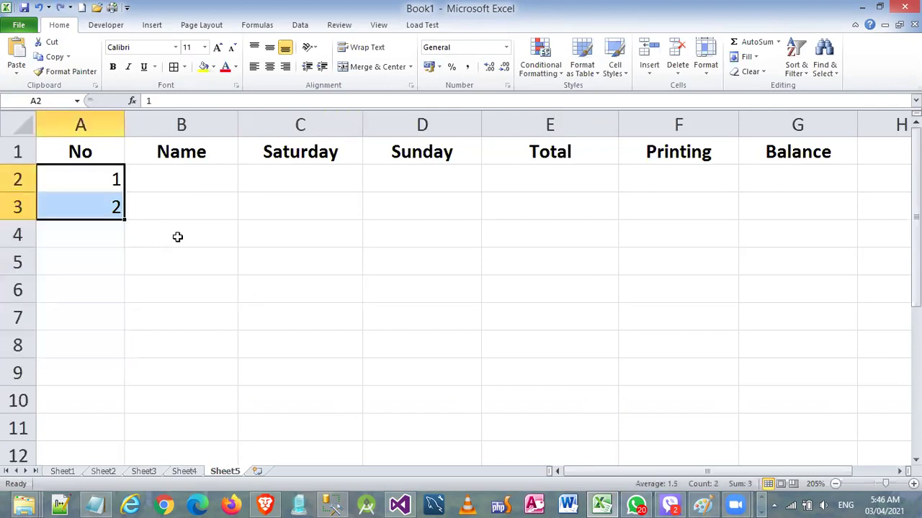
{"action": "key", "text": "Delete"}
{"action": "left_click", "coordinate": [91, 180]}
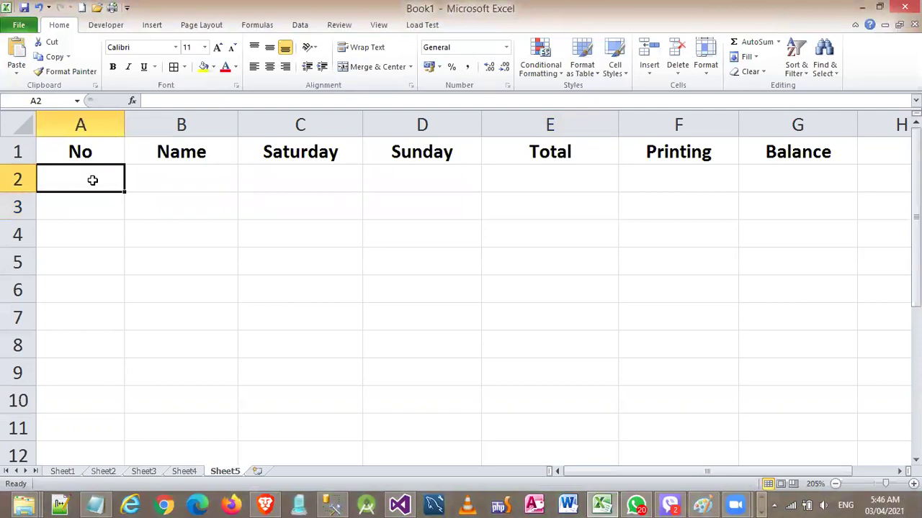
{"action": "type", "text": "1"}
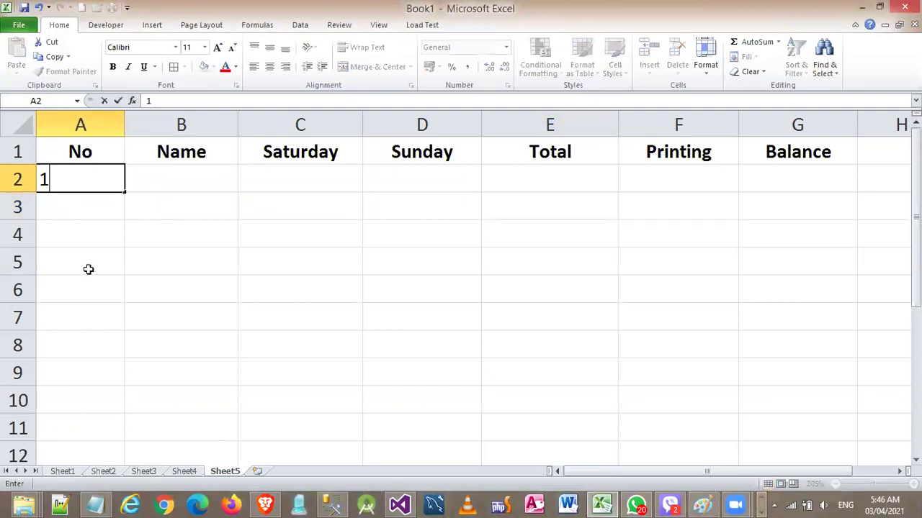
{"action": "left_click", "coordinate": [101, 223]}
{"action": "left_click", "coordinate": [108, 209]}
{"action": "type", "text": "2"}
{"action": "left_click", "coordinate": [242, 226]}
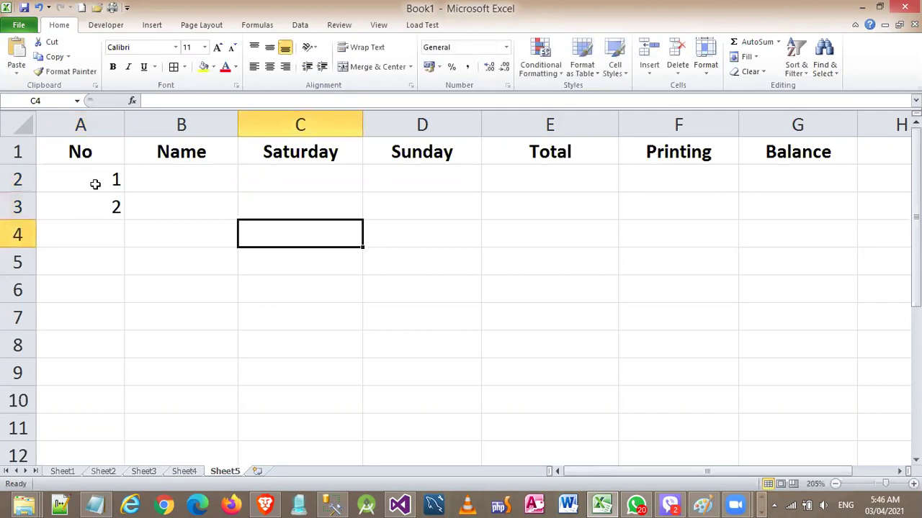
{"action": "left_click_drag", "start_coordinate": [96, 181], "coordinate": [97, 209]}
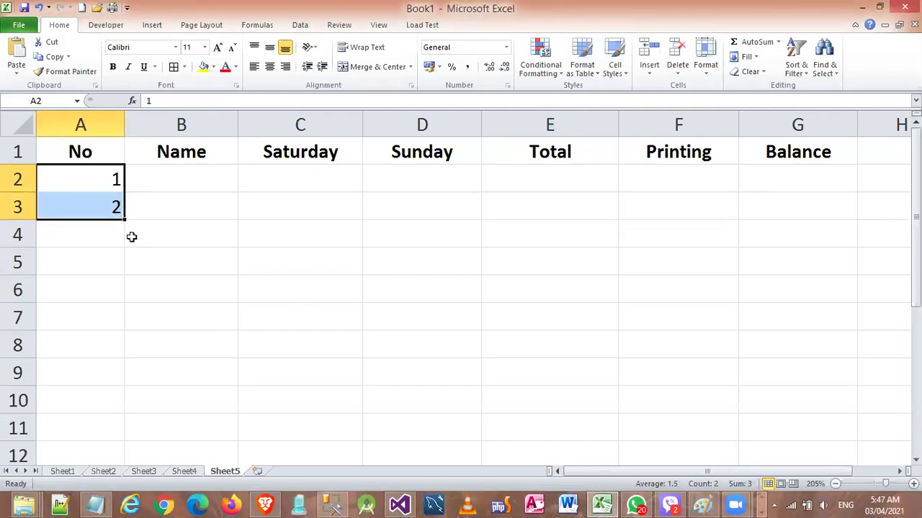
{"action": "left_click_drag", "start_coordinate": [126, 218], "coordinate": [94, 351]}
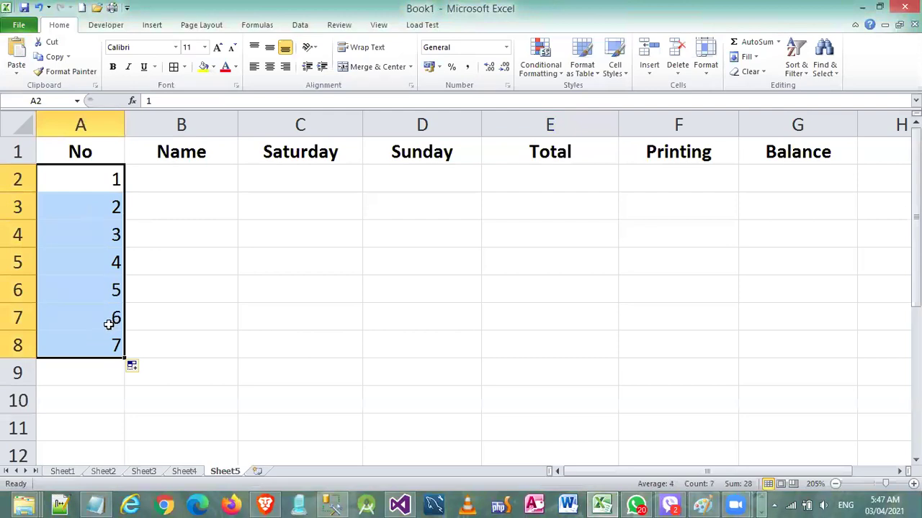
Undo the earlier fills, including repeated 1s copied down from A2, and delete A2:A3
{"action": "key", "text": "ctrl+z"}
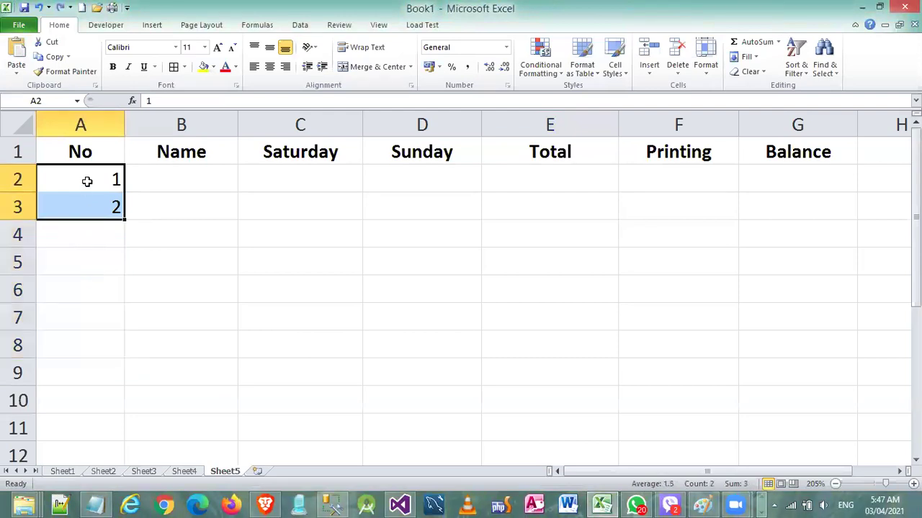
{"action": "left_click", "coordinate": [87, 179]}
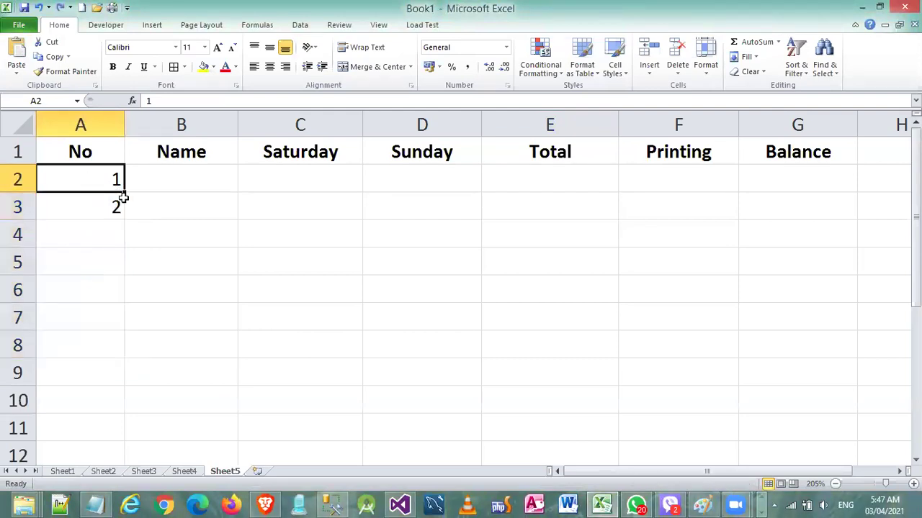
{"action": "mouse_move", "coordinate": [123, 202]}
{"action": "left_mouse_down"}
{"action": "mouse_move", "coordinate": [99, 374]}
{"action": "mouse_move", "coordinate": [97, 272]}
{"action": "left_mouse_up"}
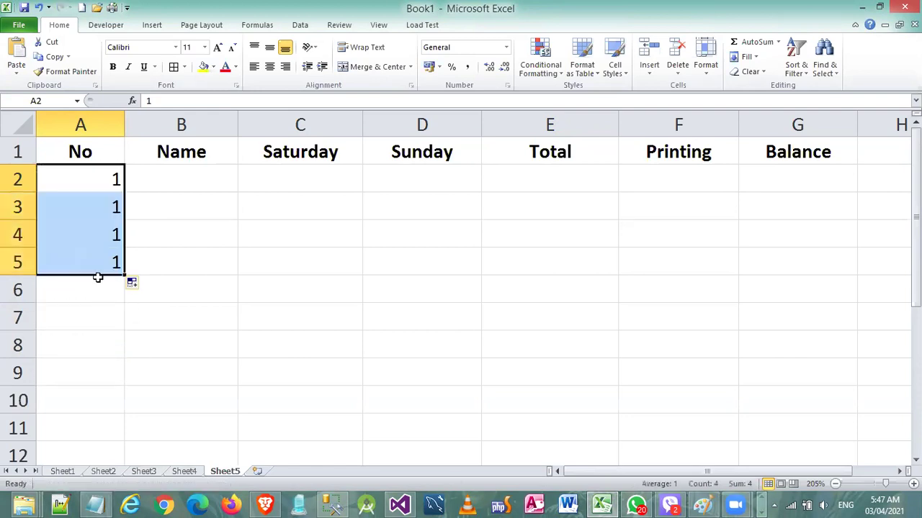
{"action": "key", "text": "ctrl+z"}
{"action": "left_click", "coordinate": [122, 205]}
{"action": "left_click_drag", "start_coordinate": [94, 180], "coordinate": [92, 198]}
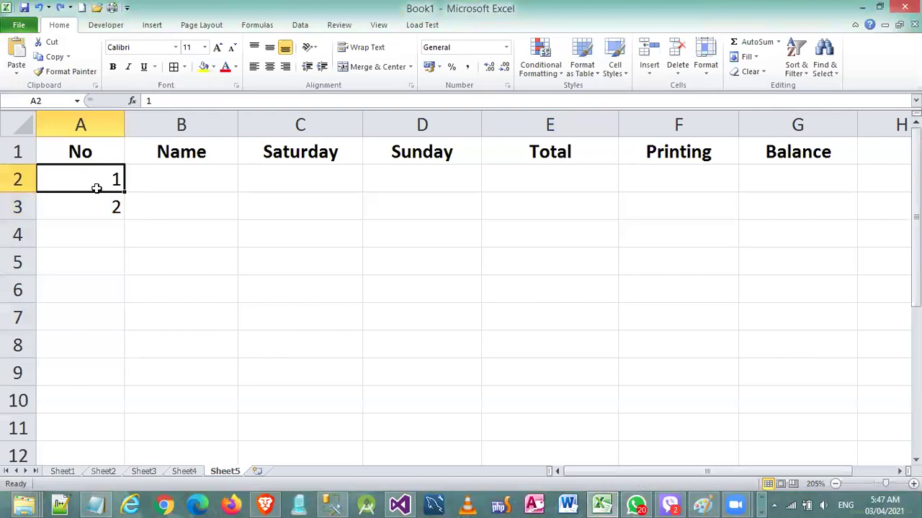
{"action": "left_click", "coordinate": [92, 198]}
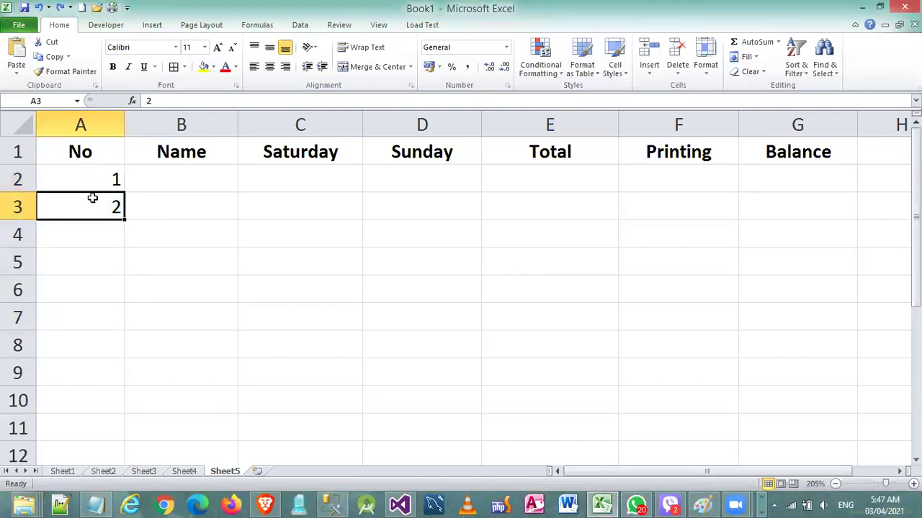
{"action": "left_click_drag", "start_coordinate": [107, 185], "coordinate": [99, 211]}
{"action": "key", "text": "Delete"}
Enter 2 and 4 in A2:A3, try an even series to 16, and delete it
{"action": "left_click", "coordinate": [107, 188]}
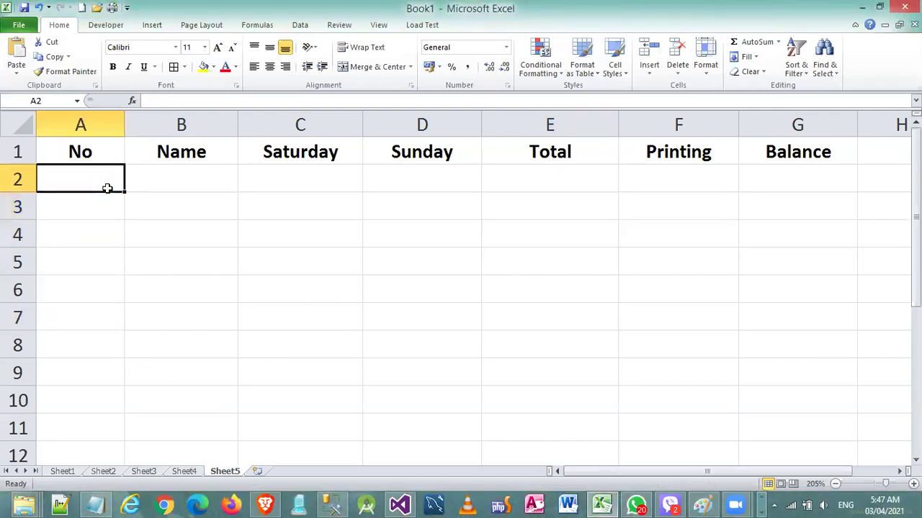
{"action": "type", "text": "2"}
{"action": "left_click", "coordinate": [99, 216]}
{"action": "type", "text": "3"}
{"action": "left_click", "coordinate": [115, 270]}
{"action": "left_click", "coordinate": [115, 206]}
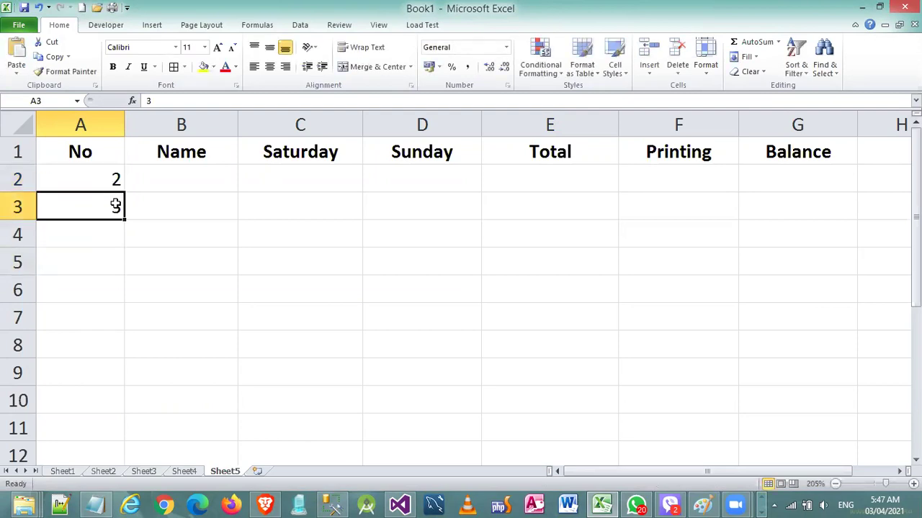
{"action": "type", "text": "4"}
{"action": "left_click", "coordinate": [111, 251]}
{"action": "left_click_drag", "start_coordinate": [96, 177], "coordinate": [123, 386]}
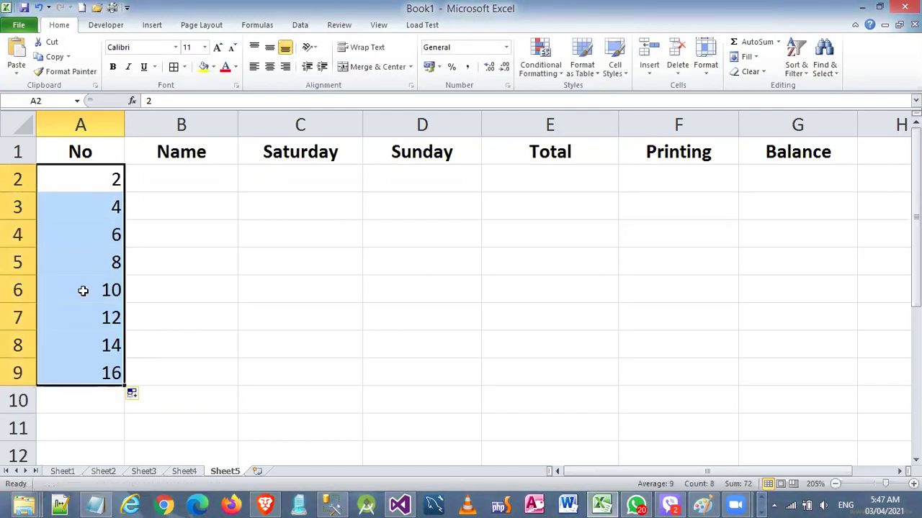
{"action": "key", "text": "Delete"}
{"action": "left_click", "coordinate": [88, 199]}
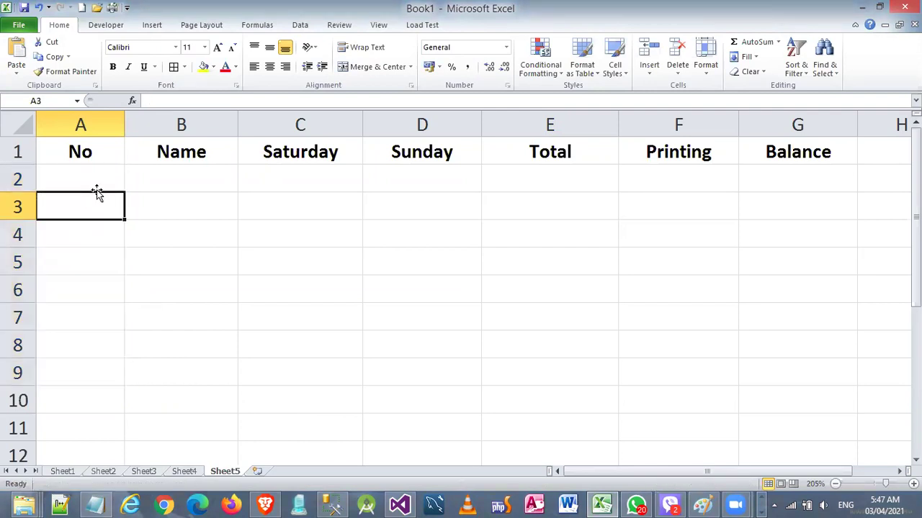
Enter 3 and 6 in A2:A3, try a multiples-of-3 series to 27, and clear it
{"action": "left_click", "coordinate": [106, 178]}
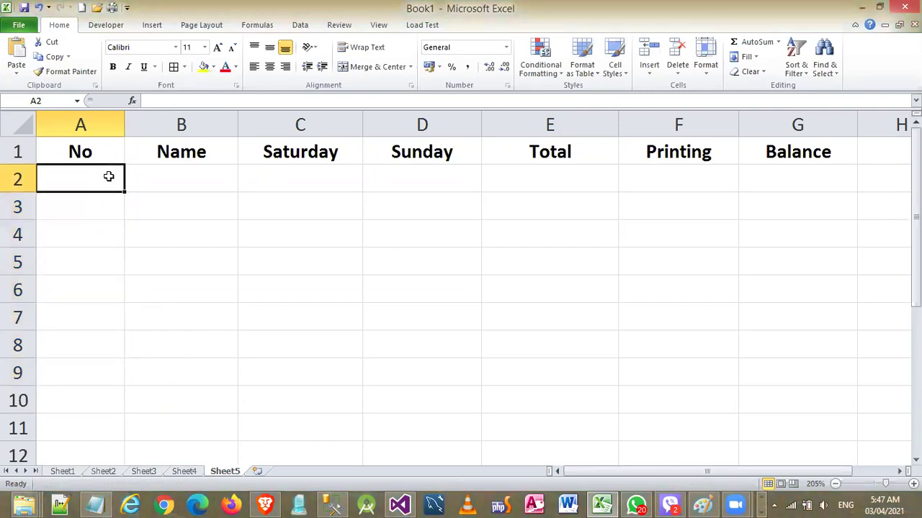
{"action": "type", "text": "36"}
{"action": "key", "text": "BackSpace"}
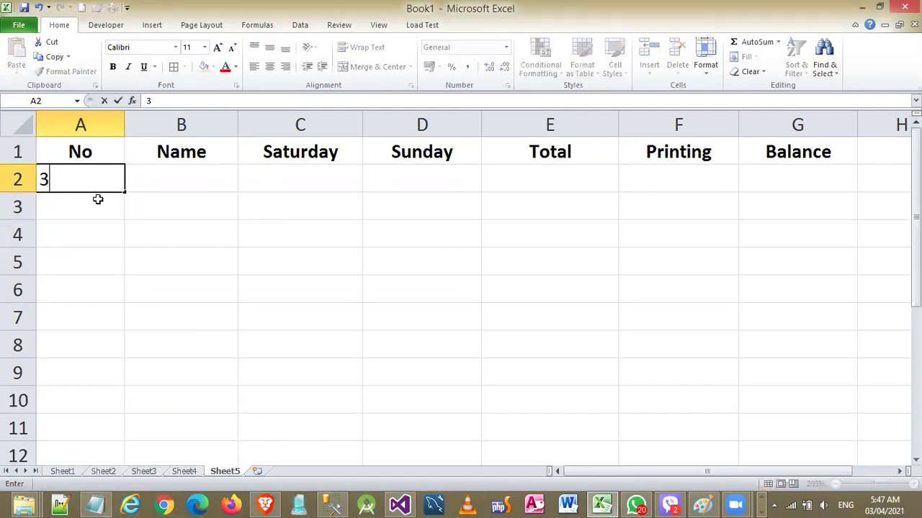
{"action": "key", "text": "Return"}
{"action": "type", "text": "6"}
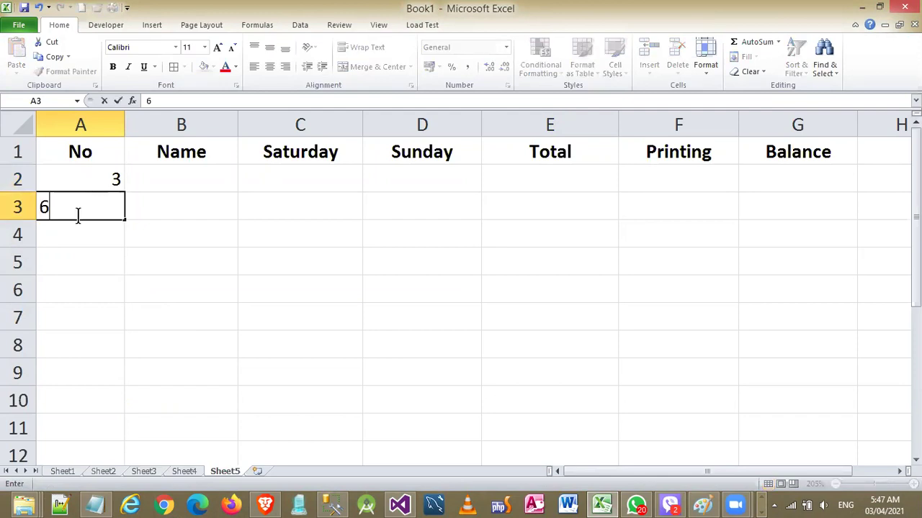
{"action": "key", "text": "Return"}
{"action": "left_click_drag", "start_coordinate": [69, 179], "coordinate": [118, 405]}
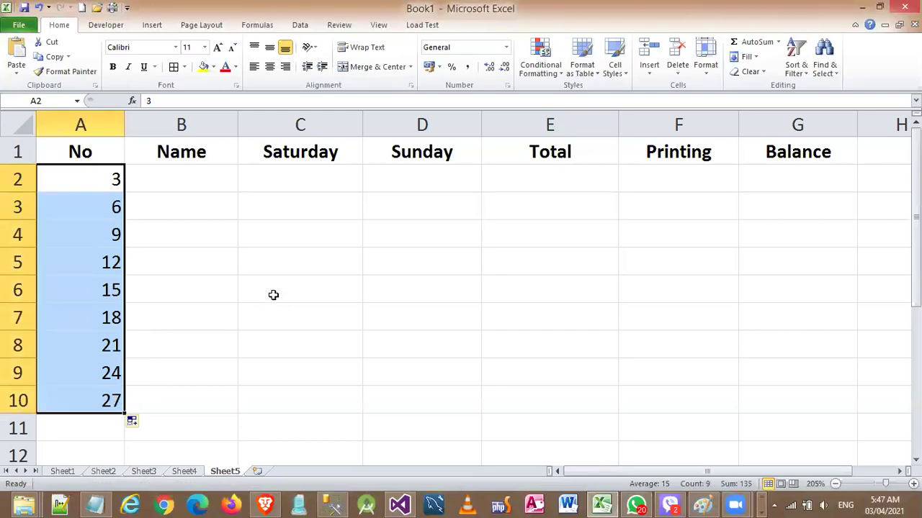
{"action": "key", "text": "Delete"}
Re-enter 1 in A2 and 2 in A3 and select both cells
{"action": "left_click", "coordinate": [93, 181]}
{"action": "type", "text": "1"}
{"action": "left_click", "coordinate": [89, 214]}
{"action": "type", "text": "2"}
{"action": "left_click_drag", "start_coordinate": [111, 179], "coordinate": [102, 206]}
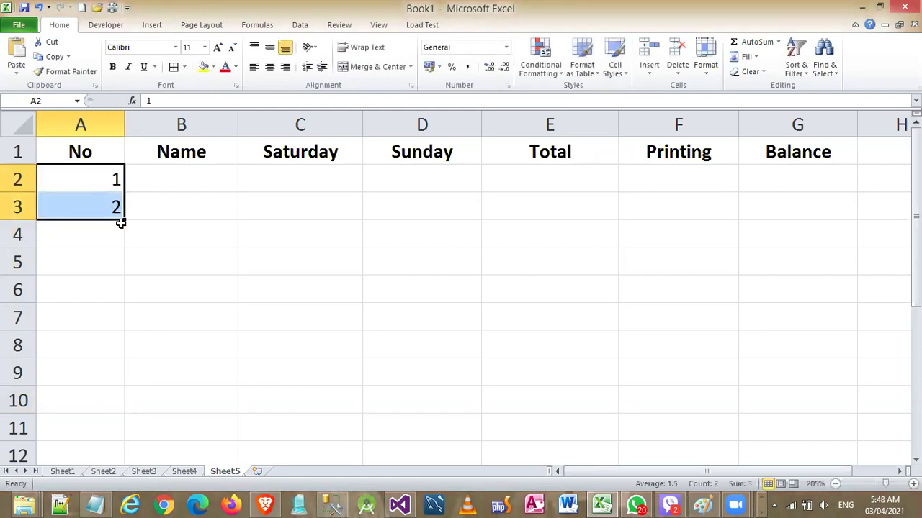
Fill A2:A8 with the series 1 through 7 from the 1, 2 start
{"action": "left_click_drag", "start_coordinate": [123, 219], "coordinate": [105, 351]}
{"action": "left_click", "coordinate": [267, 288]}
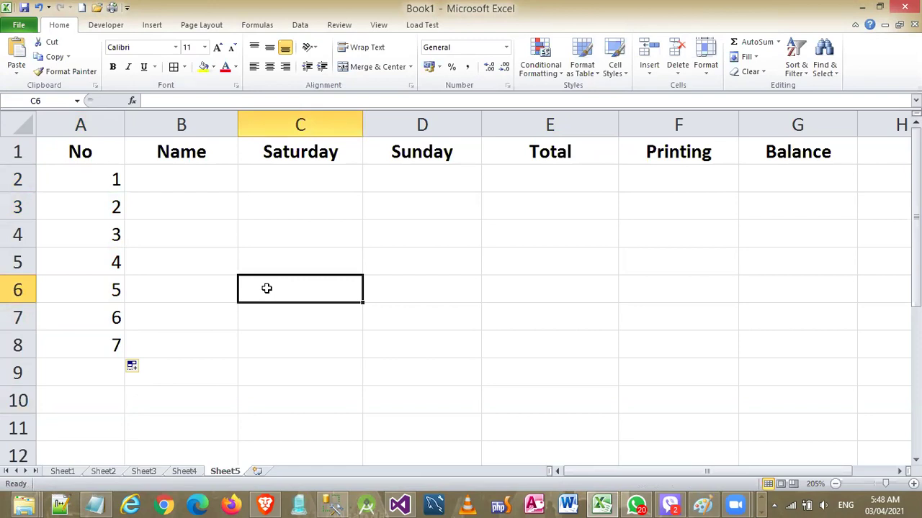
{"action": "left_click", "coordinate": [257, 207]}
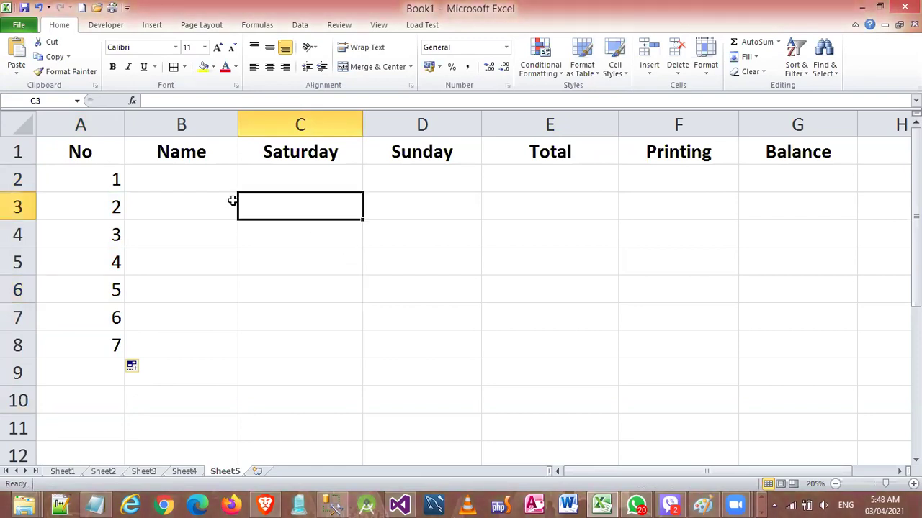
{"action": "left_click", "coordinate": [106, 351]}
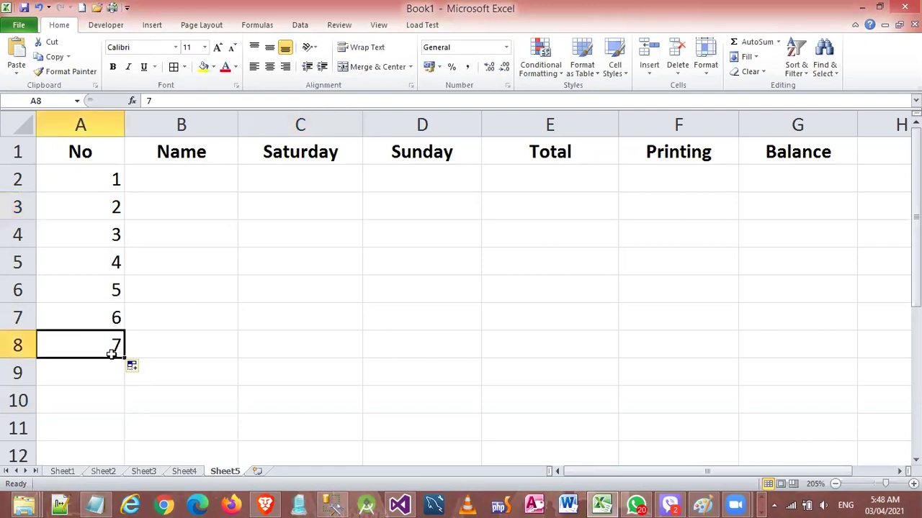
{"action": "left_click", "coordinate": [149, 344]}
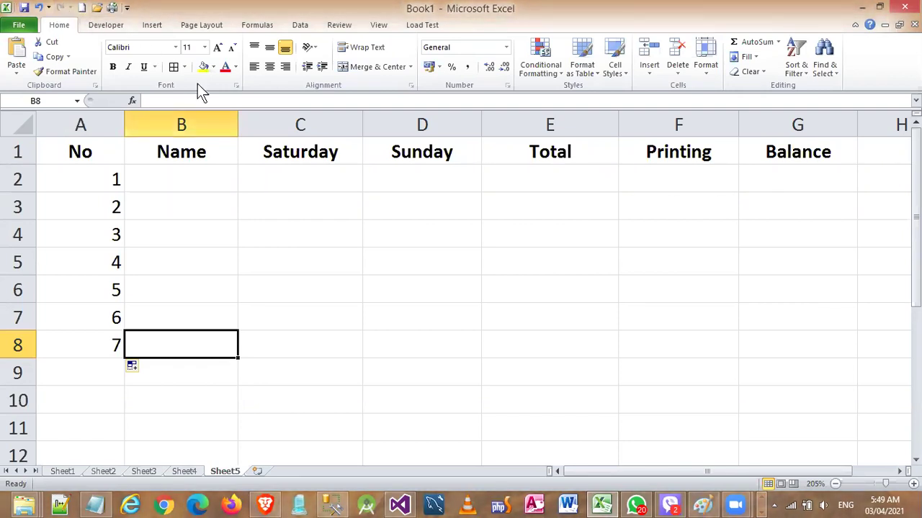
Enter the first person's name from the reference image into B2
{"action": "left_click", "coordinate": [162, 184]}
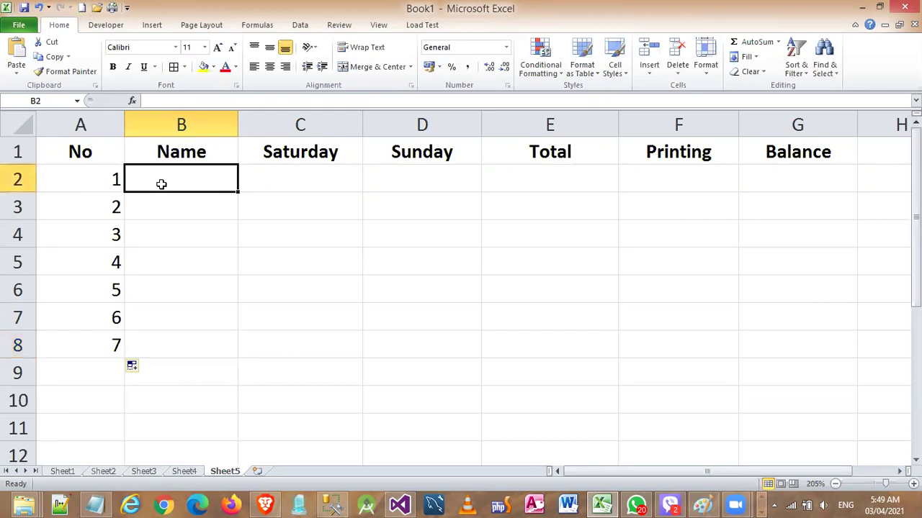
{"action": "key", "text": "alt+Tab"}
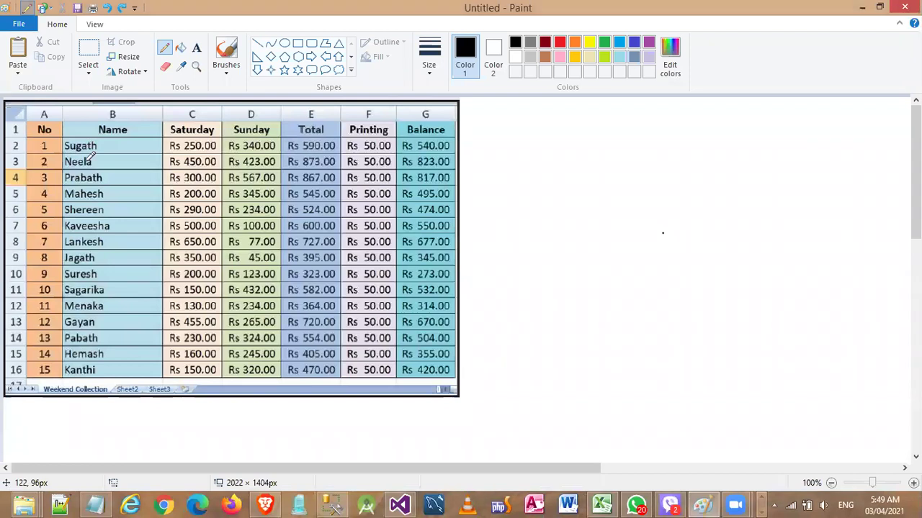
{"action": "left_click_drag", "start_coordinate": [65, 150], "coordinate": [121, 151]}
{"action": "key", "text": "ctrl+z"}
{"action": "key", "text": "alt+Tab"}
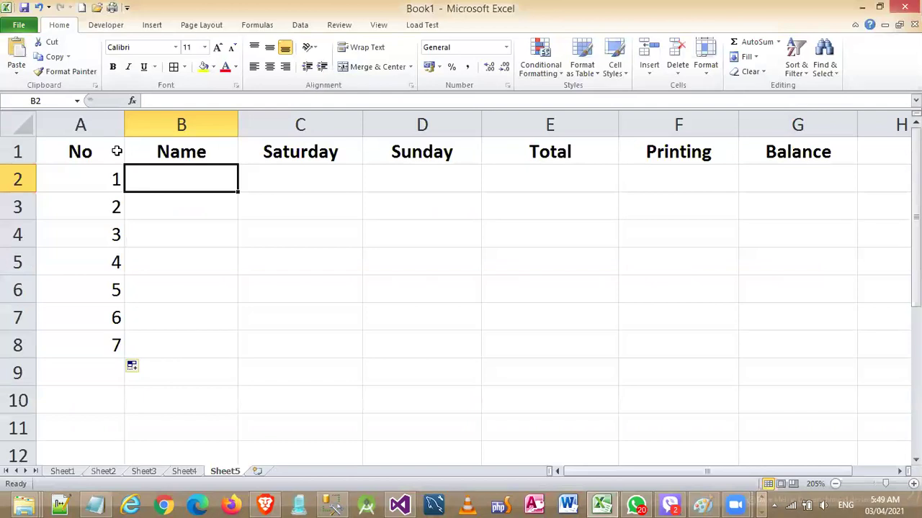
{"action": "type", "text": "Sugath"}
{"action": "key", "text": "Tab"}
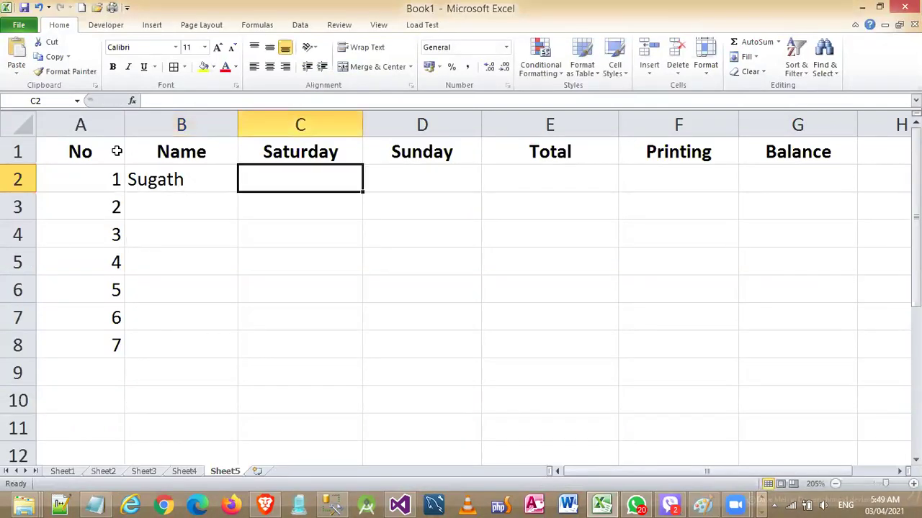
Enter 250 as the Saturday amount in C2
{"action": "key", "text": "alt+Tab"}
{"action": "key", "text": "alt+Tab"}
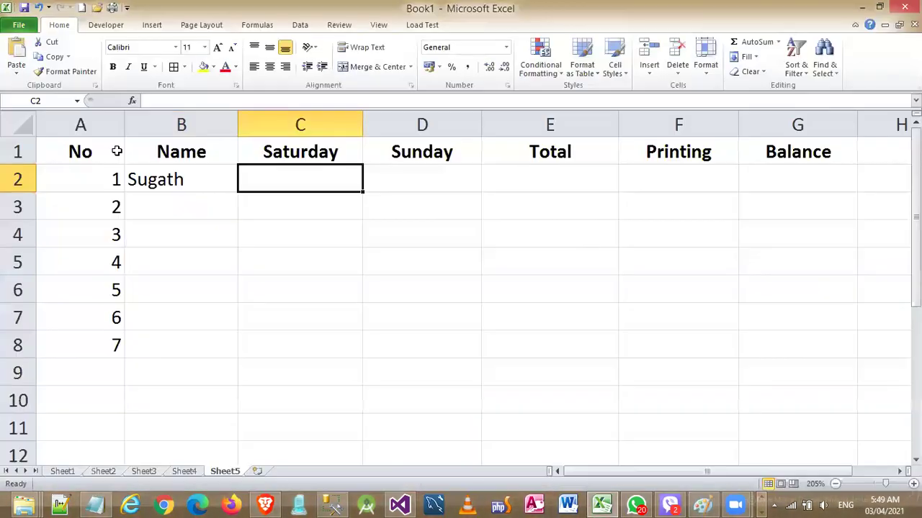
{"action": "type", "text": "250"}
{"action": "key", "text": "Tab"}
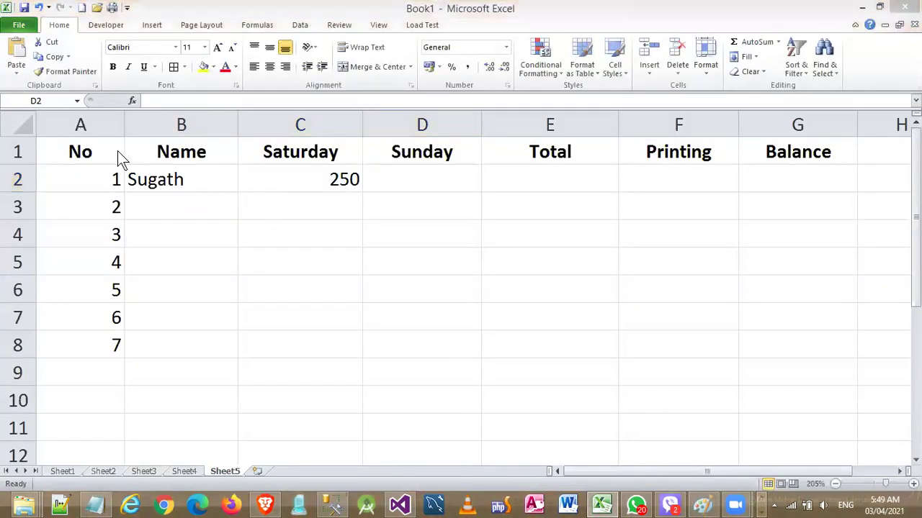
{"action": "key", "text": "alt+Tab"}
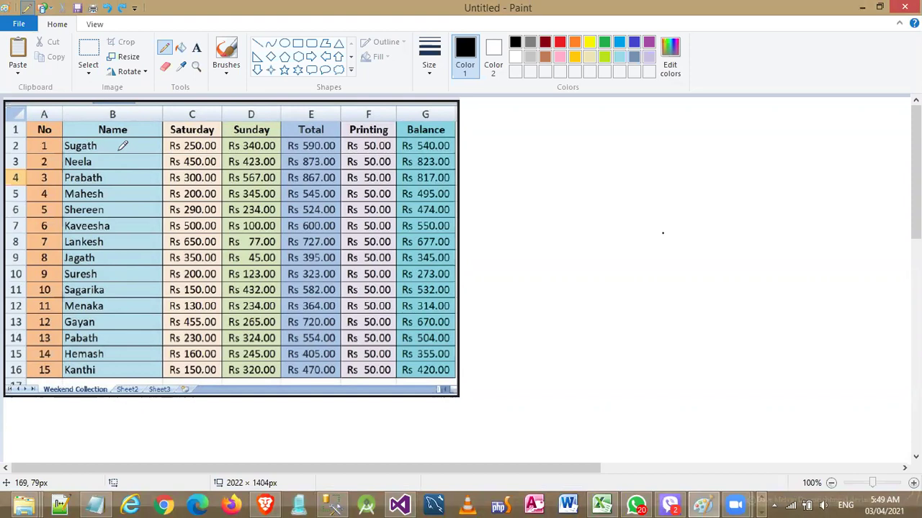
Enter 340 as the Sunday amount in D2
{"action": "key", "text": "alt"}
{"action": "key", "text": "alt+Tab"}
{"action": "type", "text": "340"}
{"action": "key", "text": "Return"}
Try prefixing the Saturday 250 in C2 with 'Rs.' as text, then undo it
{"action": "key", "text": "Up"}
{"action": "key", "text": "Right"}
{"action": "key", "text": "F2"}
{"action": "key", "text": "Left"}
{"action": "key", "text": "Left"}
{"action": "key", "text": "Left"}
{"action": "type", "text": "Rs."}
{"action": "key", "text": "Return"}
{"action": "key", "text": "Up"}
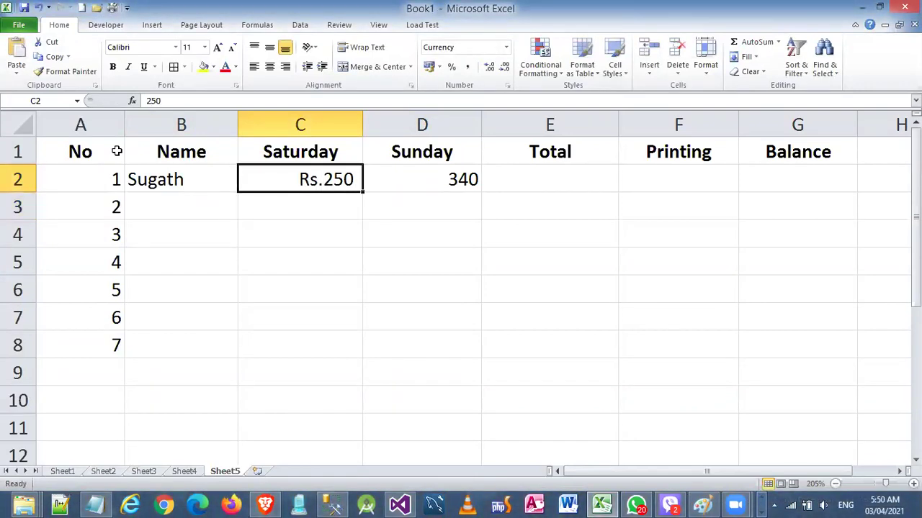
{"action": "key", "text": "F2"}
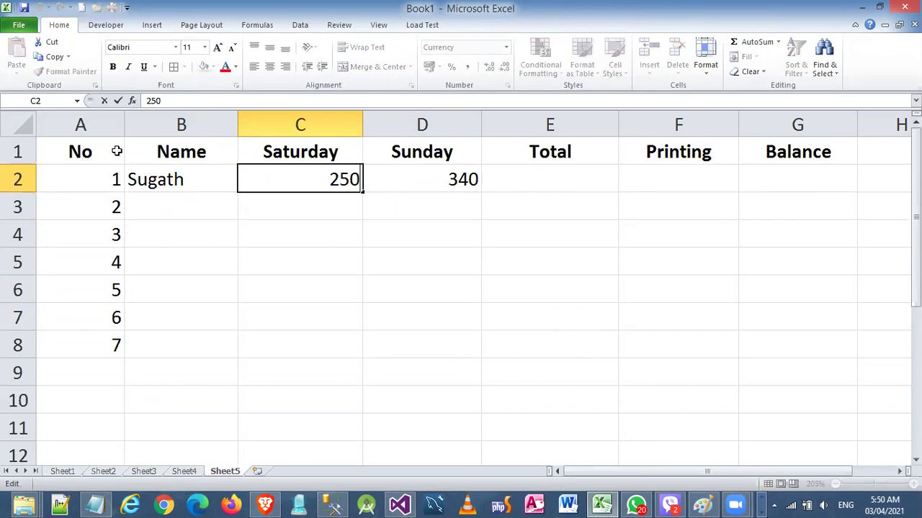
{"action": "key", "text": "Escape"}
{"action": "key", "text": "ctrl+z"}
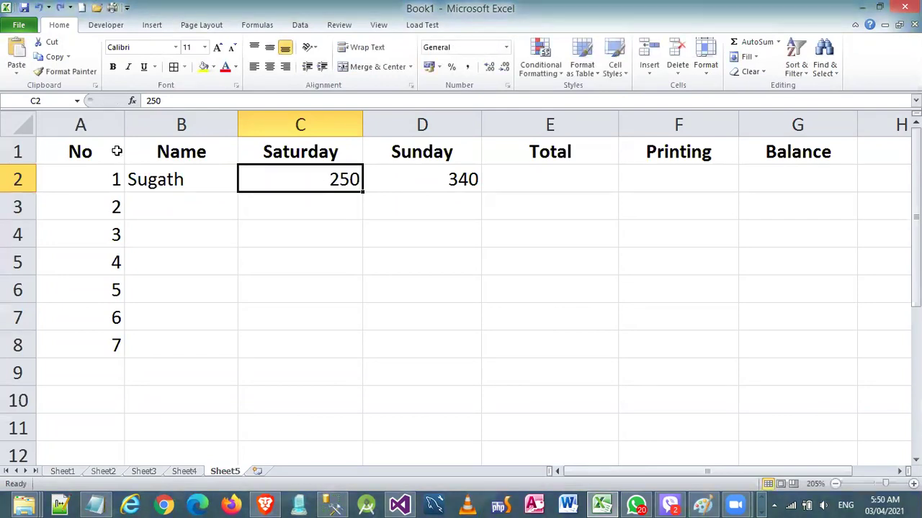
Try an 'rs.' prefix on the Saturday value again and undo it to restore 250
{"action": "key", "text": "F2"}
{"action": "key", "text": "Left"}
{"action": "key", "text": "Left"}
{"action": "key", "text": "Left"}
{"action": "type", "text": "rs."}
{"action": "key", "text": "Return"}
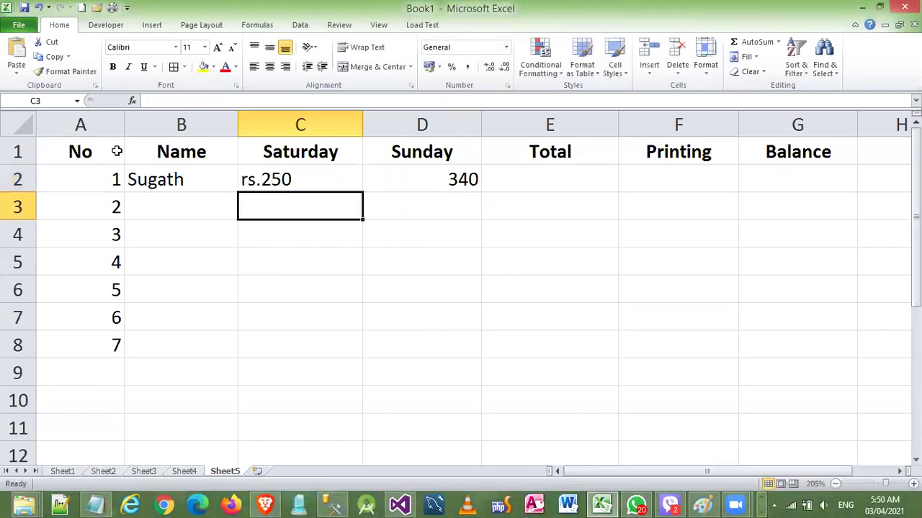
{"action": "left_click", "coordinate": [252, 185]}
{"action": "key", "text": "ctrl+z"}
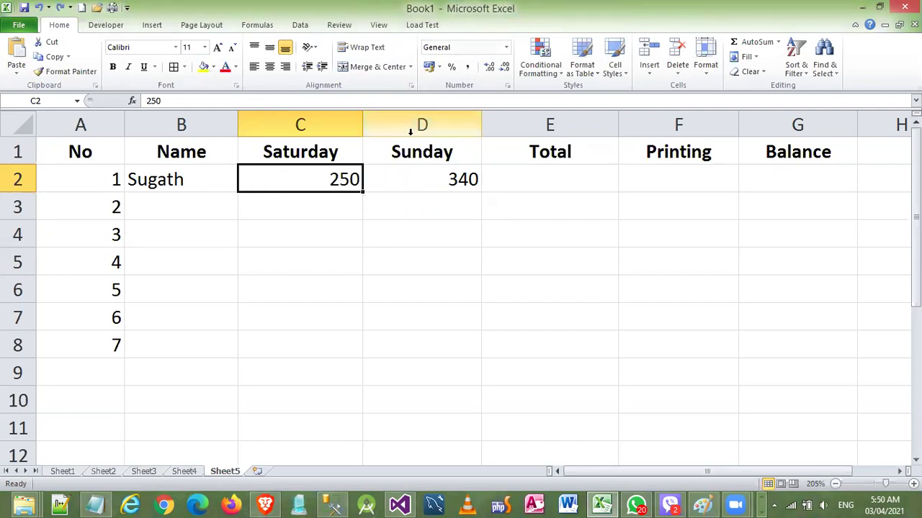
Apply Rs. accounting format to row 2 from Saturday to Balance (C2:G2)
{"action": "left_click_drag", "start_coordinate": [303, 185], "coordinate": [390, 182]}
{"action": "left_click", "coordinate": [278, 255]}
{"action": "left_click_drag", "start_coordinate": [303, 173], "coordinate": [752, 186]}
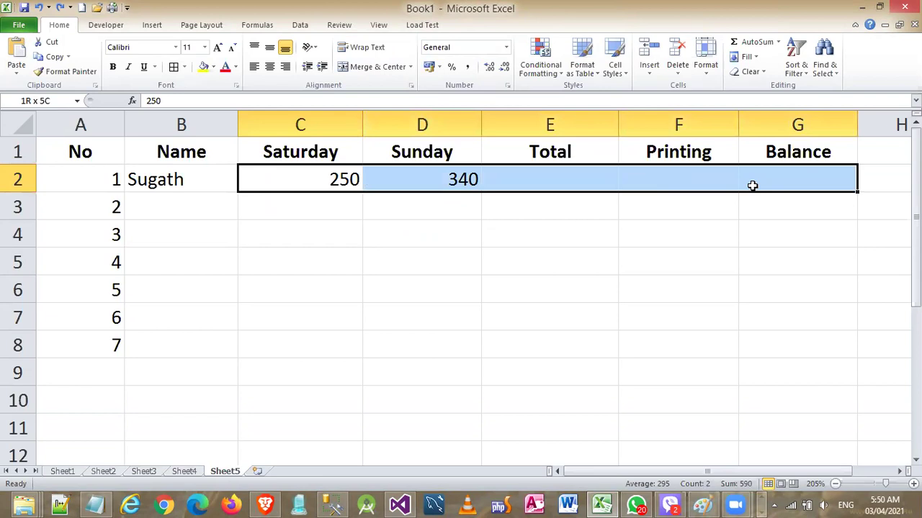
{"action": "left_click", "coordinate": [368, 262]}
{"action": "left_click", "coordinate": [322, 163]}
{"action": "mouse_move", "coordinate": [322, 169]}
{"action": "left_mouse_down"}
{"action": "mouse_move", "coordinate": [630, 165]}
{"action": "mouse_move", "coordinate": [770, 177]}
{"action": "left_mouse_up"}
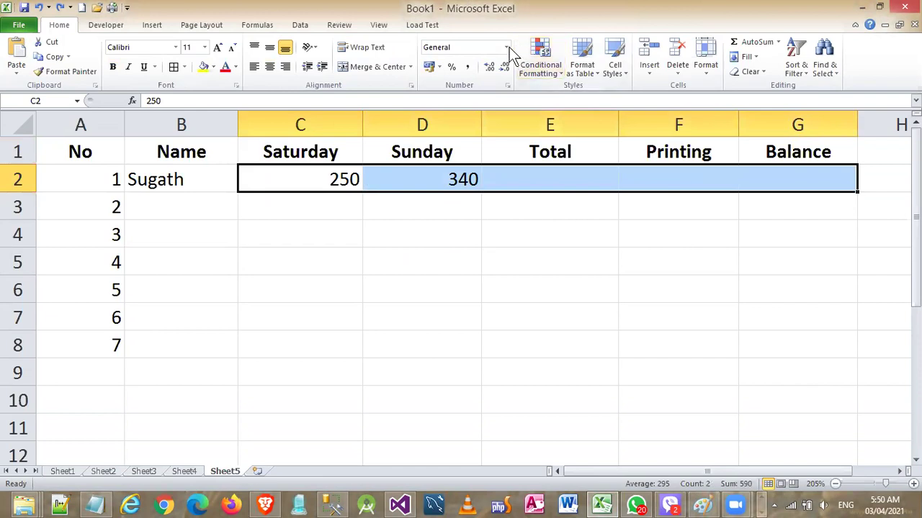
{"action": "left_click", "coordinate": [440, 67]}
{"action": "left_click", "coordinate": [434, 69]}
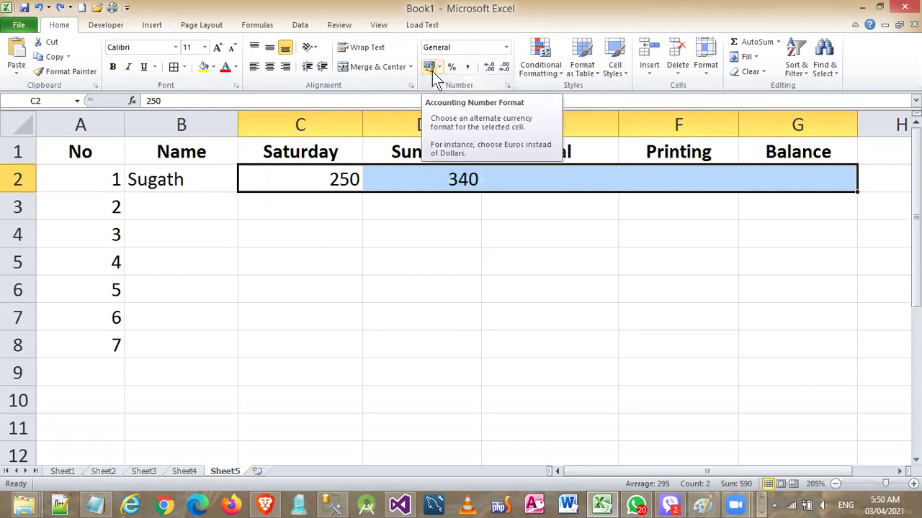
{"action": "left_click", "coordinate": [432, 72]}
{"action": "left_click", "coordinate": [359, 295]}
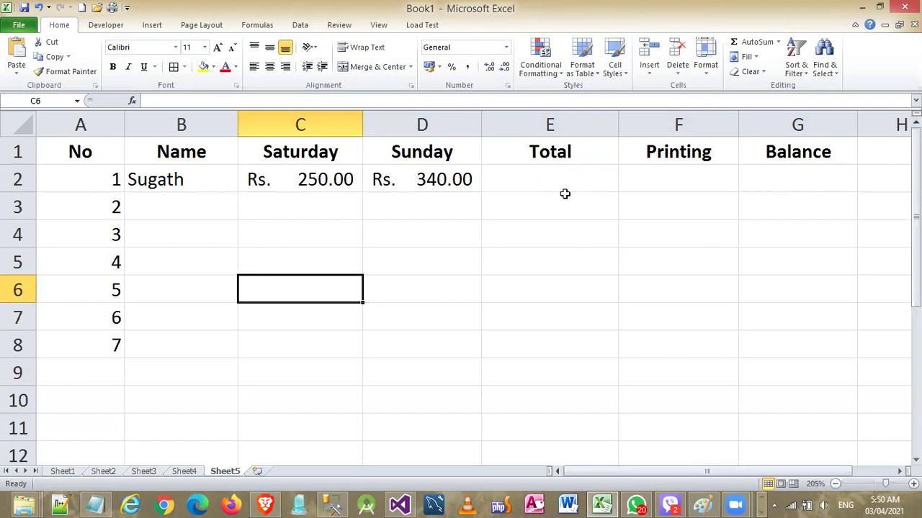
Revert the Saturday and Sunday values to General format with Ctrl+Shift+~
{"action": "left_click", "coordinate": [286, 183]}
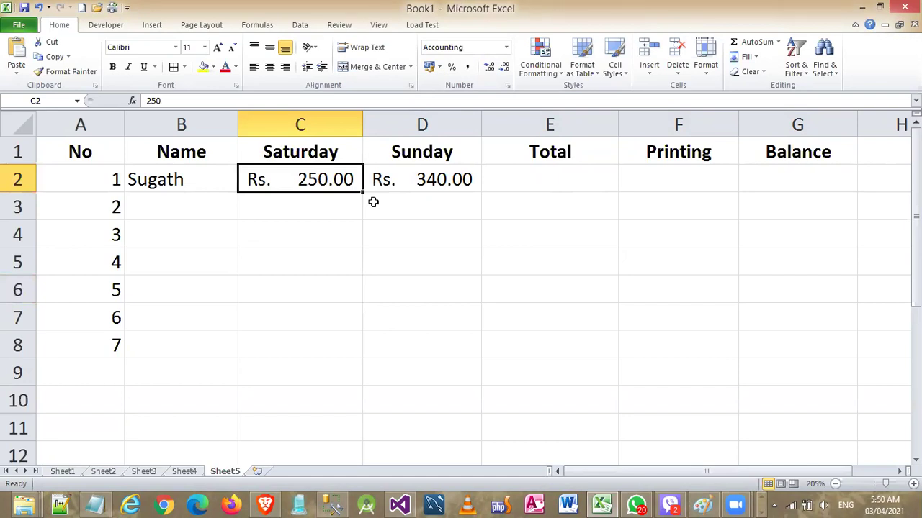
{"action": "key", "text": "shift+Right"}
{"action": "key", "text": "shift+Right"}
{"action": "key", "text": "shift+Right"}
{"action": "key", "text": "ctrl+shift+asciitilde"}
{"action": "left_click", "coordinate": [360, 325]}
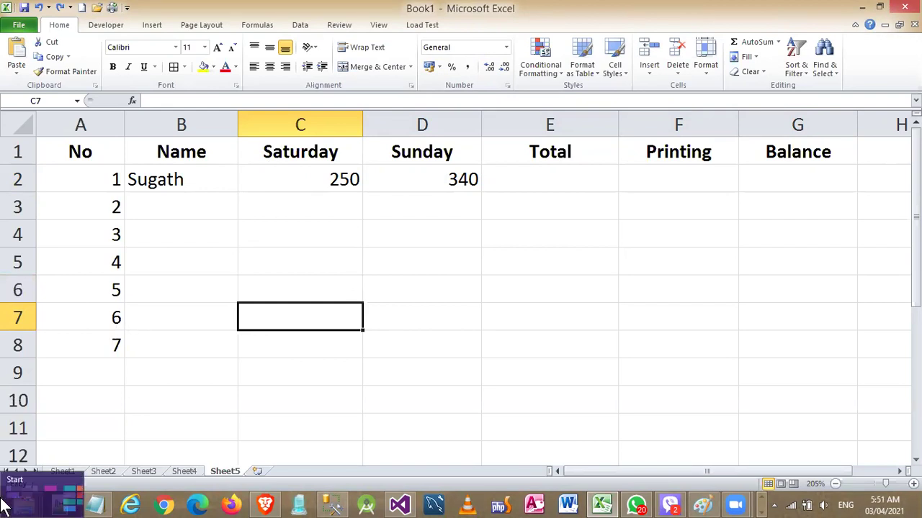
{"action": "left_click", "coordinate": [8, 511]}
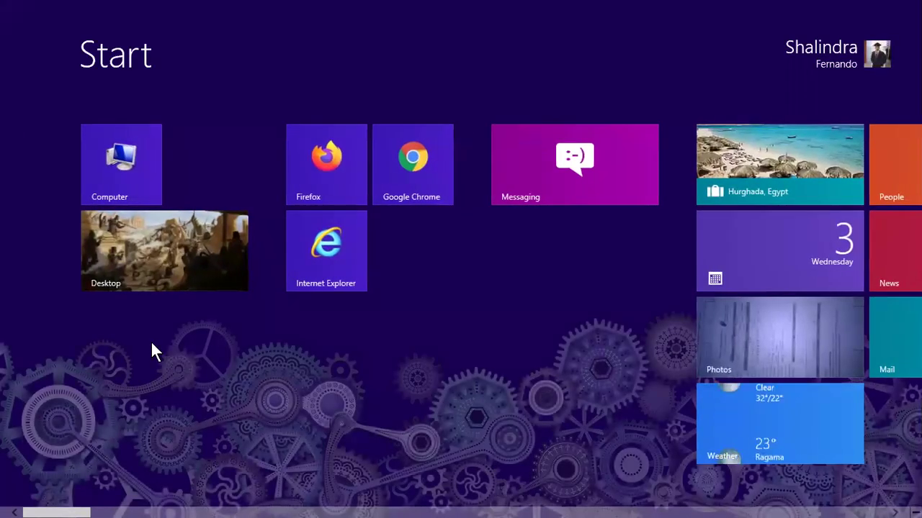
In Control Panel's Region additional settings, set the currency symbol to $ and apply
{"action": "type", "text": "co"}
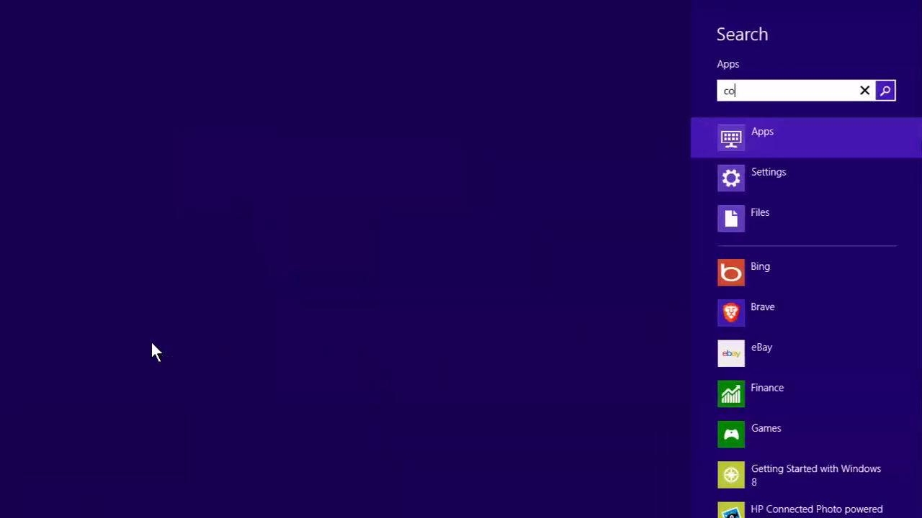
{"action": "left_click", "coordinate": [146, 114]}
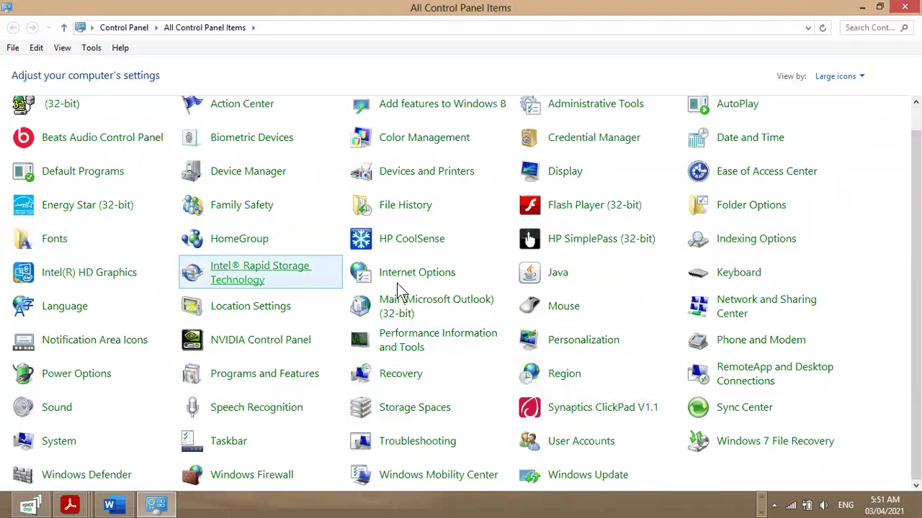
{"action": "left_click", "coordinate": [563, 375]}
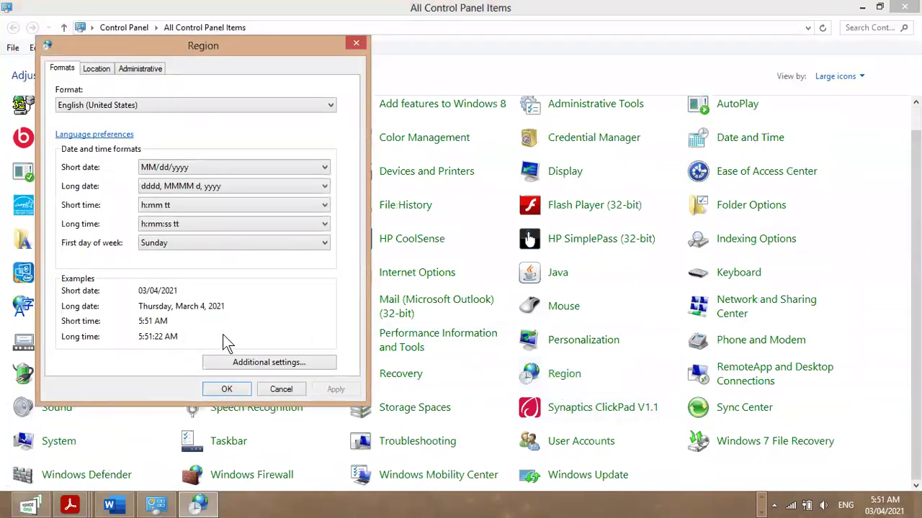
{"action": "left_click", "coordinate": [263, 364]}
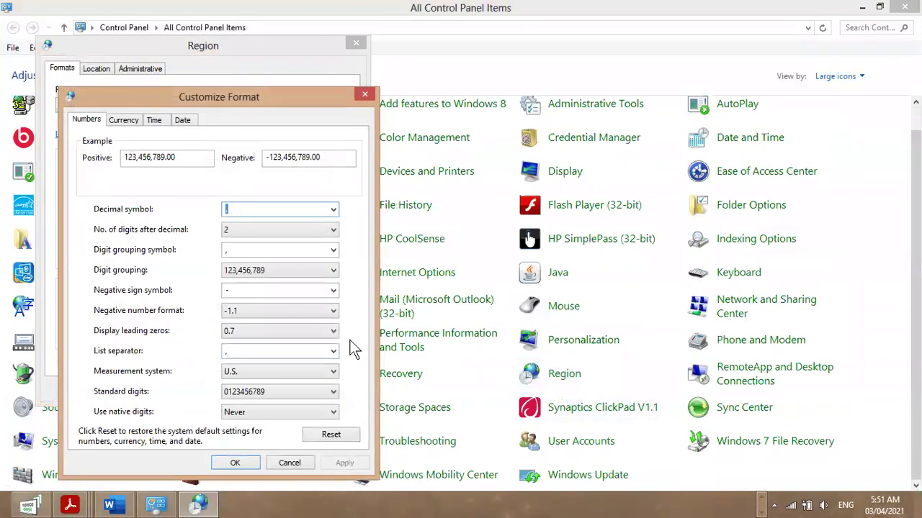
{"action": "left_click", "coordinate": [130, 122]}
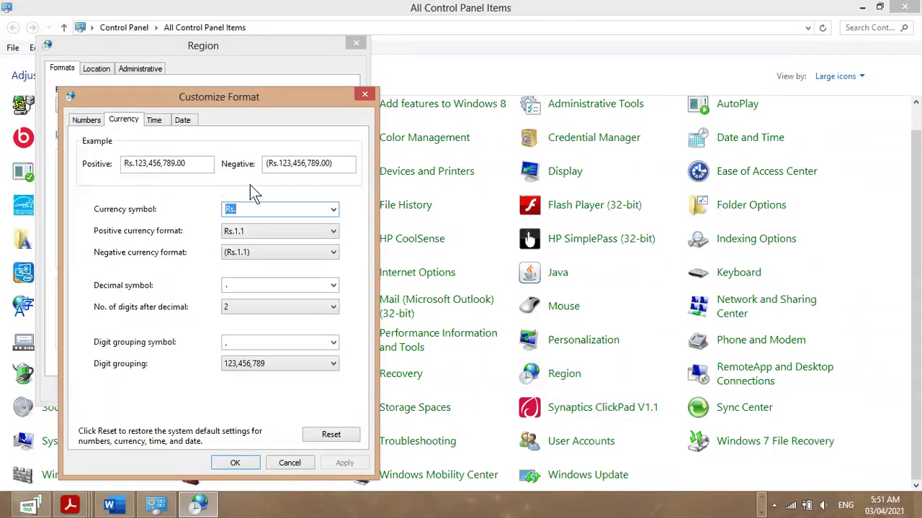
{"action": "type", "text": "$"}
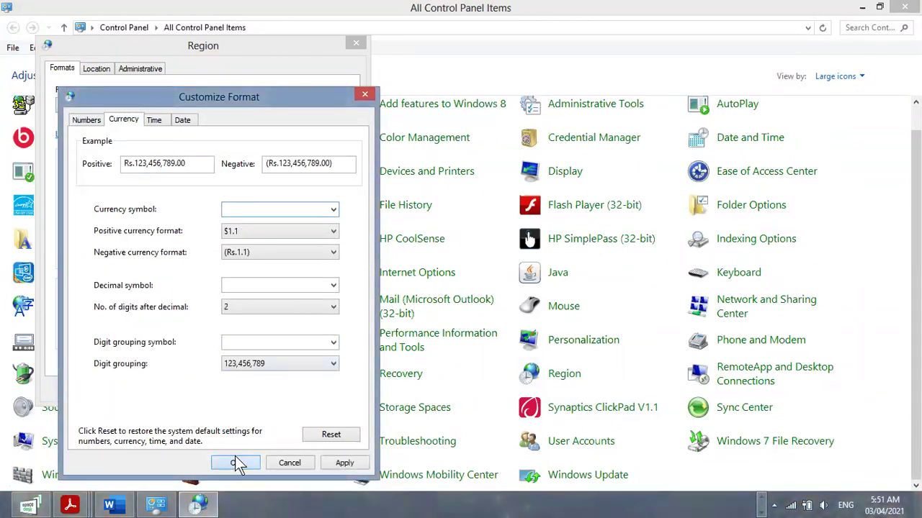
{"action": "left_click", "coordinate": [235, 463]}
{"action": "left_click", "coordinate": [226, 387]}
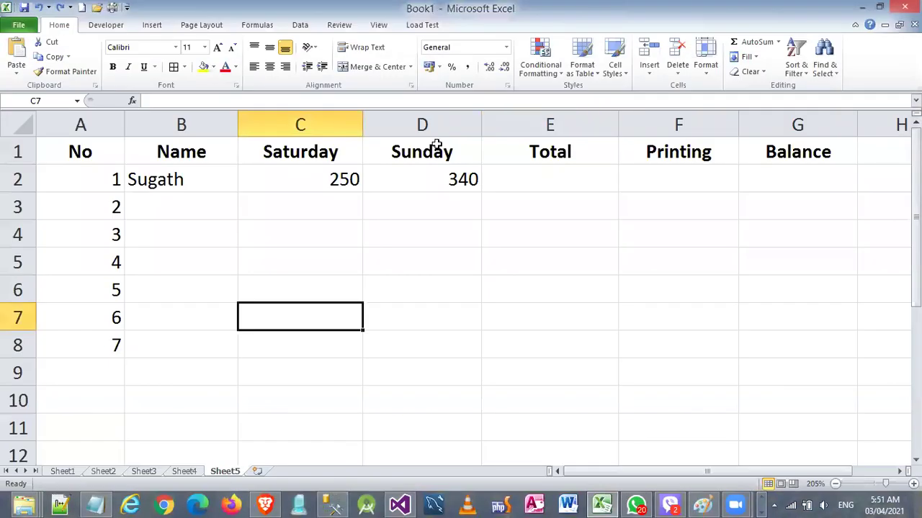
Apply accounting format to C2:G2, showing $ 250.00 and $ 340.00
{"action": "left_click_drag", "start_coordinate": [288, 179], "coordinate": [792, 184]}
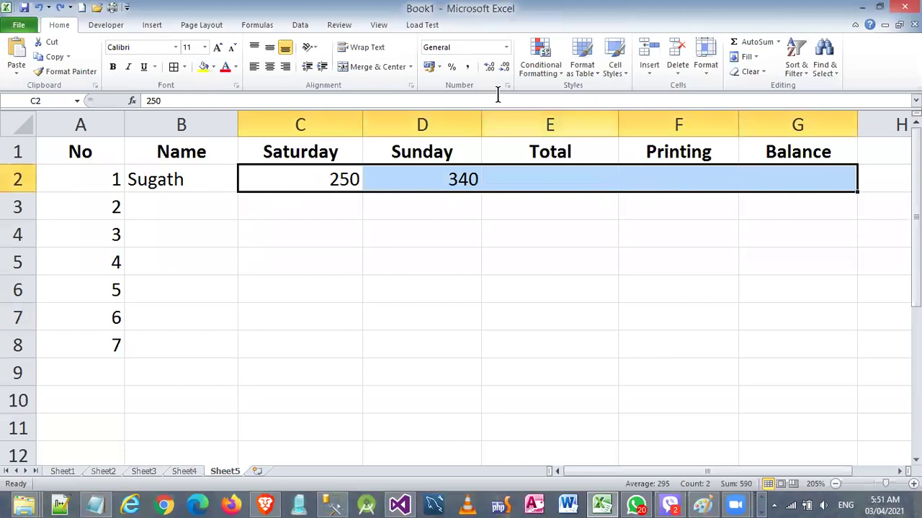
{"action": "left_click", "coordinate": [429, 66]}
{"action": "left_click", "coordinate": [423, 255]}
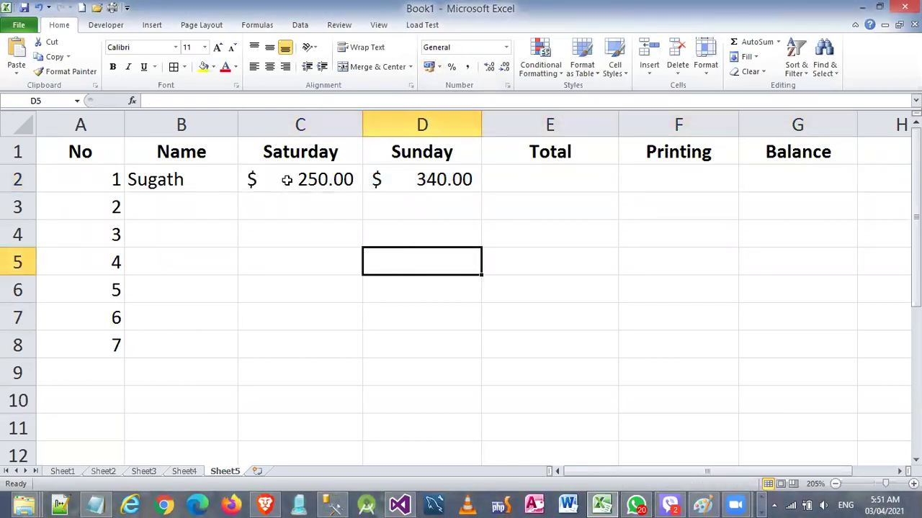
Reselect row 2 from Saturday to Balance to check the formatting, then leave Excel
{"action": "left_click_drag", "start_coordinate": [317, 172], "coordinate": [476, 179]}
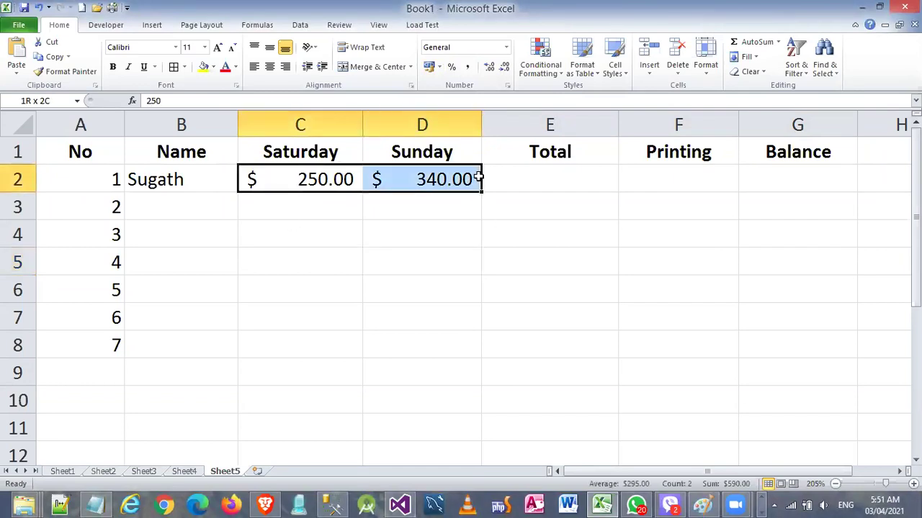
{"action": "left_click_drag", "start_coordinate": [478, 178], "coordinate": [811, 175]}
{"action": "left_click", "coordinate": [628, 321]}
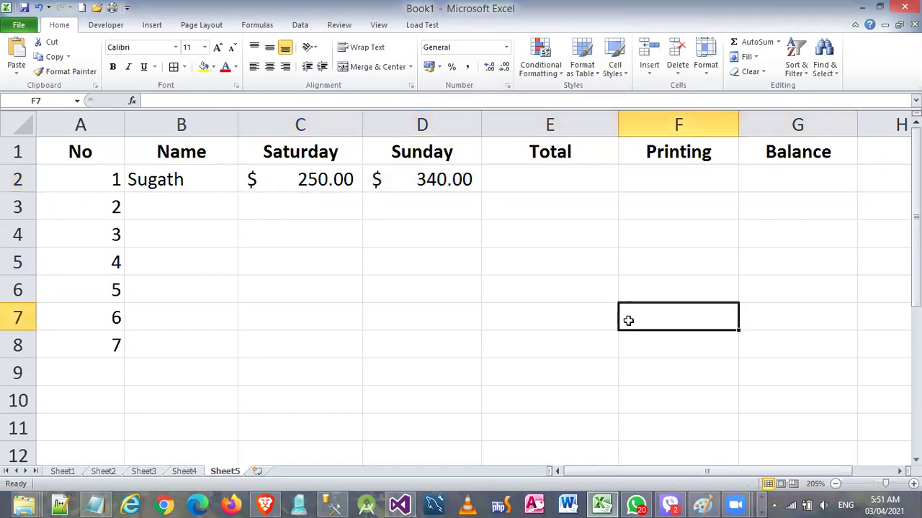
{"action": "mouse_move", "coordinate": [3, 504]}
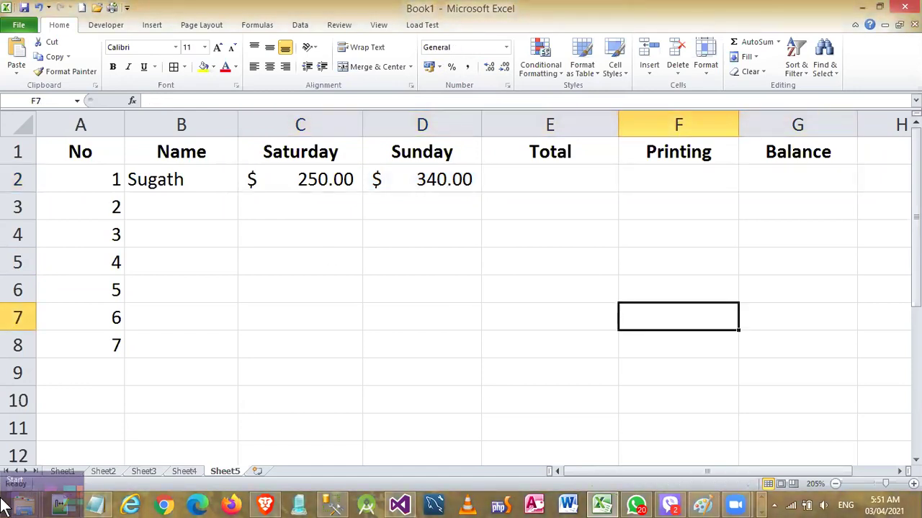
{"action": "left_click", "coordinate": [2, 516]}
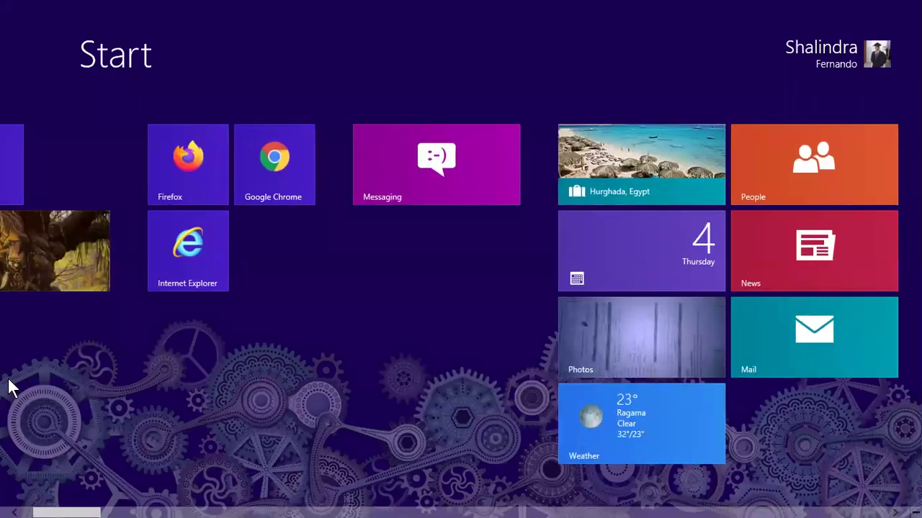
Launch Control Panel by searching 'control' and switch its view from Category to Large icons
{"action": "type", "text": "contro"}
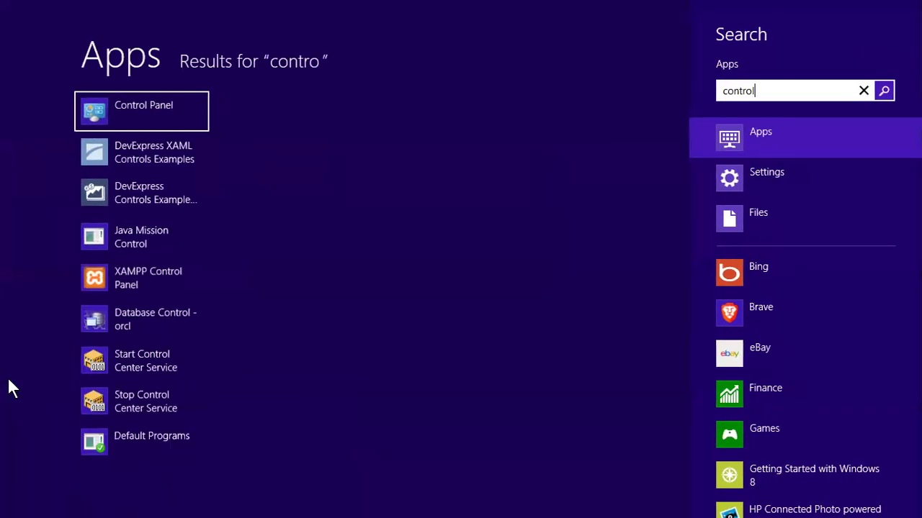
{"action": "type", "text": "l"}
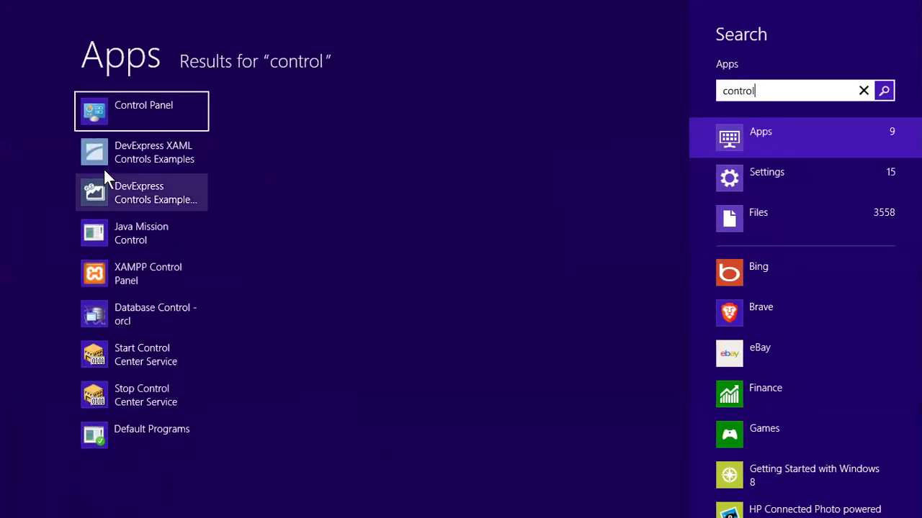
{"action": "left_click", "coordinate": [155, 115]}
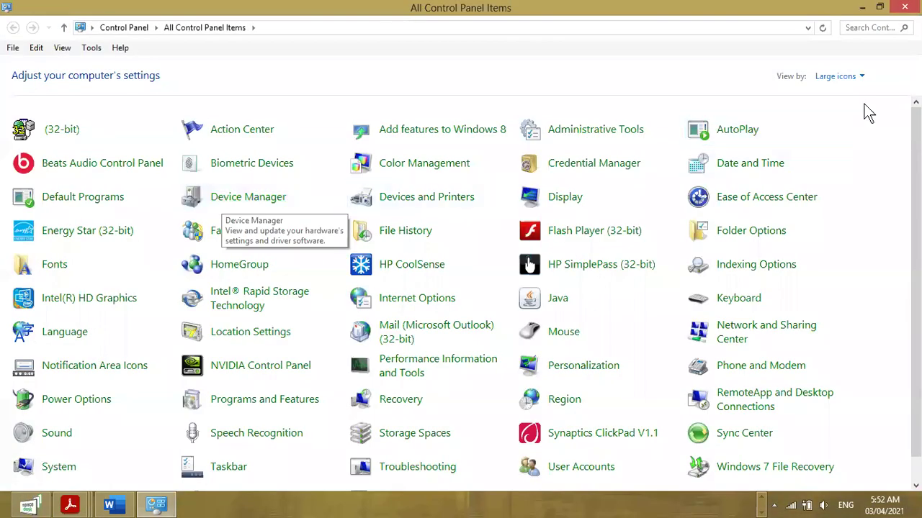
{"action": "left_click", "coordinate": [860, 75]}
{"action": "left_click", "coordinate": [849, 94]}
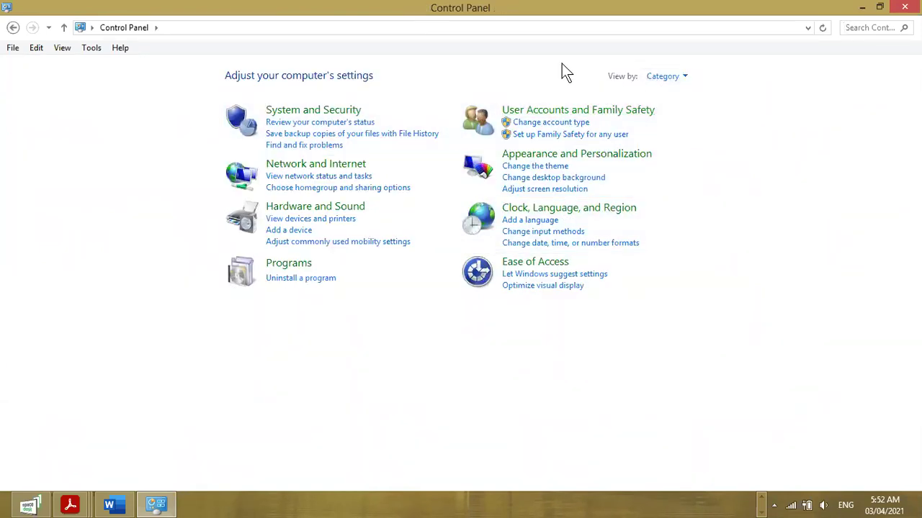
{"action": "left_click", "coordinate": [658, 82]}
{"action": "left_click", "coordinate": [674, 115]}
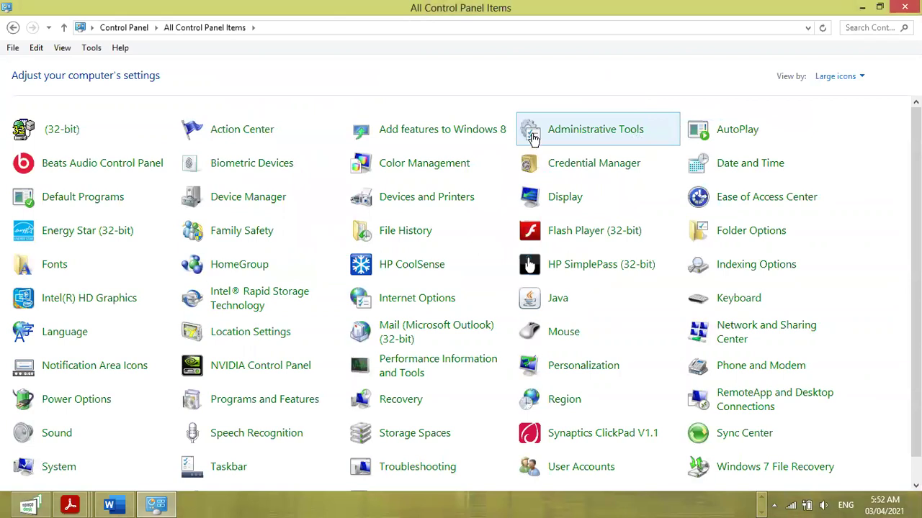
{"action": "scroll", "coordinate": [438, 184], "scroll_direction": "down", "scroll_amount": 1}
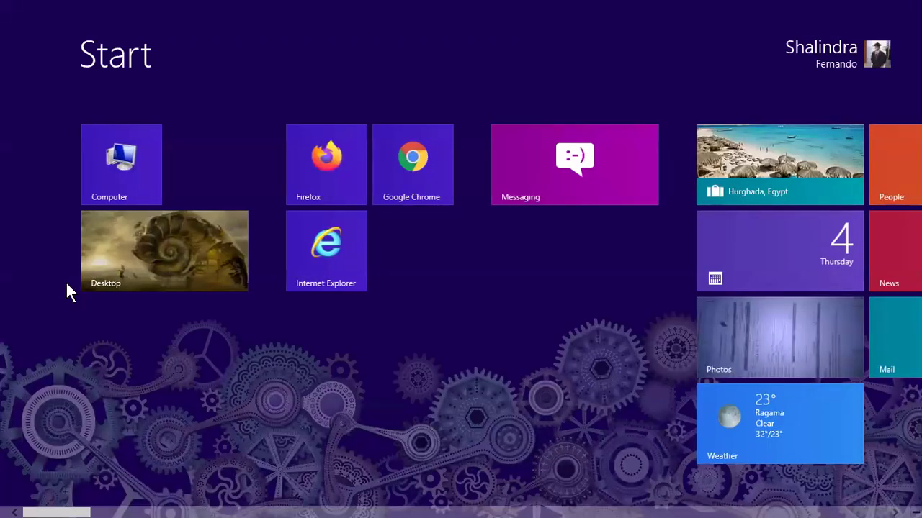
Relaunch Control Panel and again set View by to Large icons, listing all items
{"action": "type", "text": "co"}
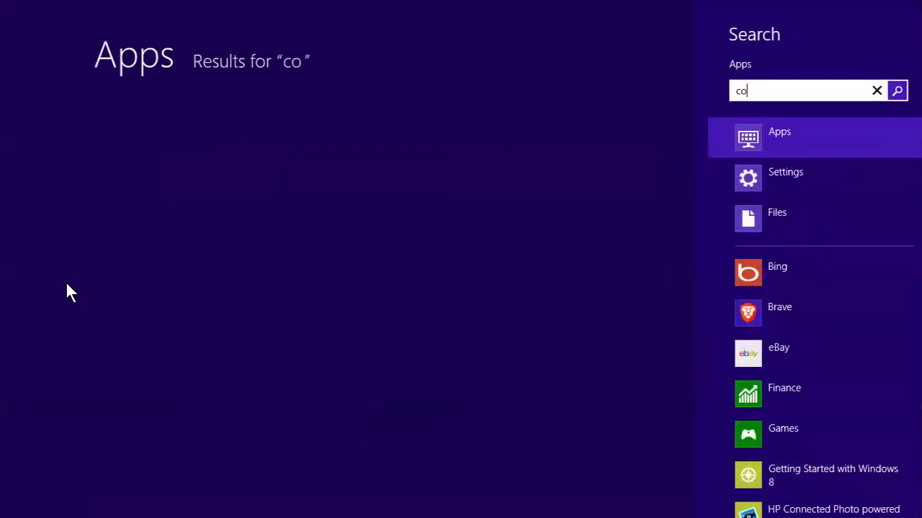
{"action": "type", "text": "ntrol"}
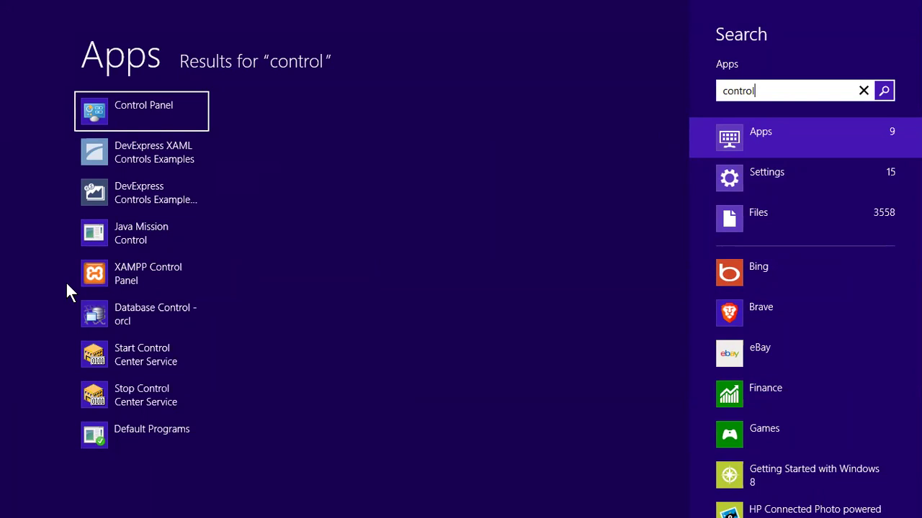
{"action": "left_click", "coordinate": [153, 108]}
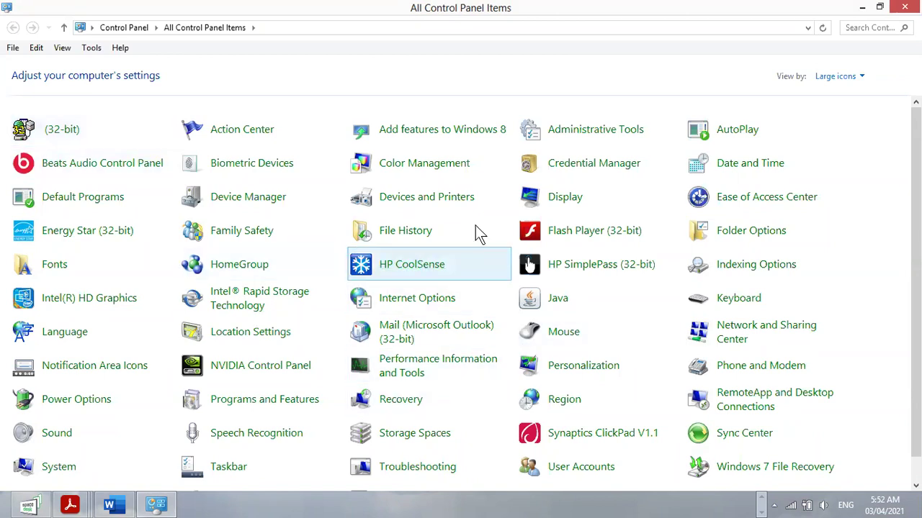
{"action": "left_click", "coordinate": [856, 76]}
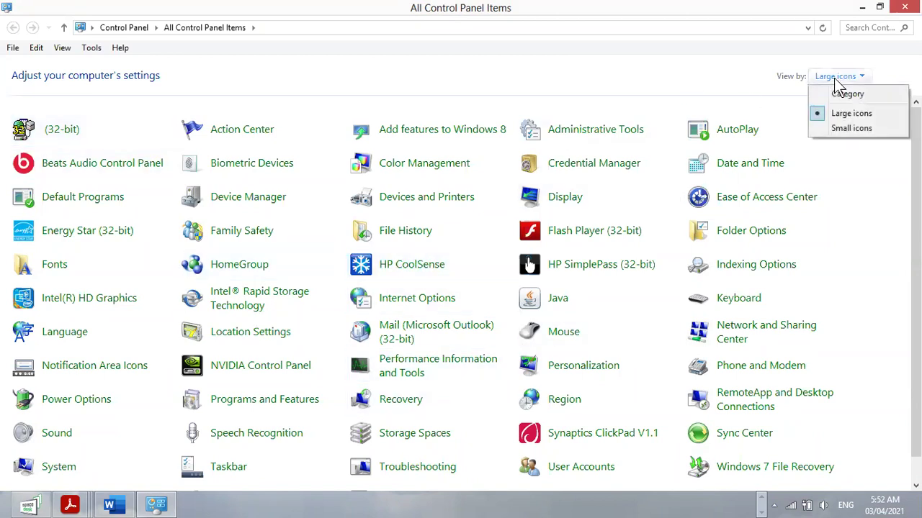
{"action": "left_click", "coordinate": [838, 91]}
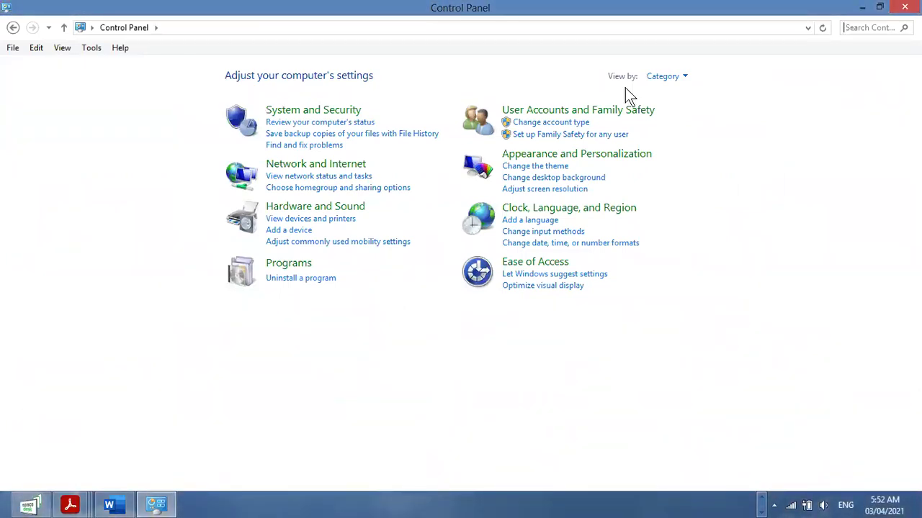
{"action": "left_click", "coordinate": [666, 78]}
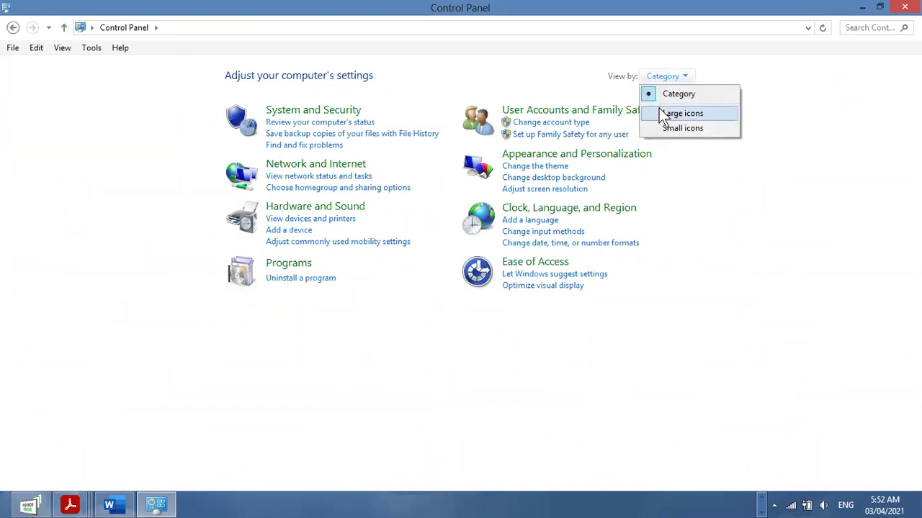
{"action": "left_click", "coordinate": [658, 109]}
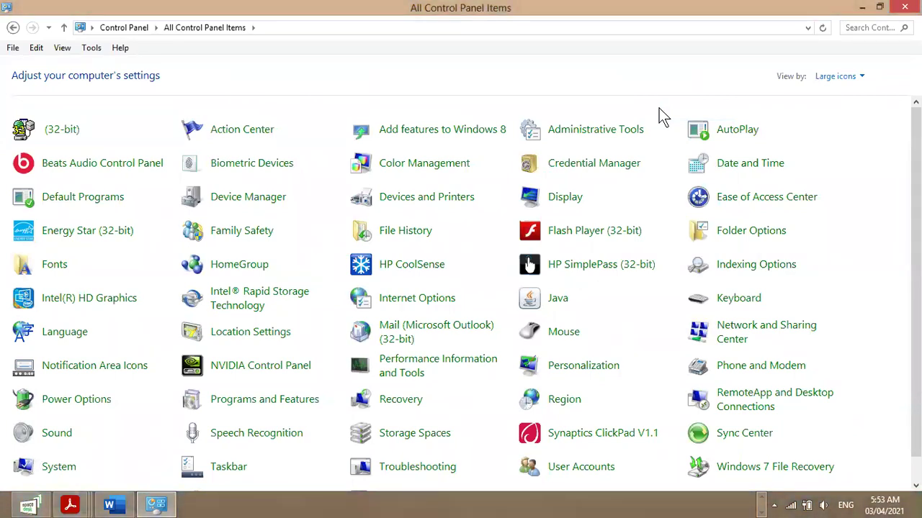
Change the Region currency symbol from $ to Rs., confirm all dialogs, and close Control Panel
{"action": "left_click", "coordinate": [576, 400]}
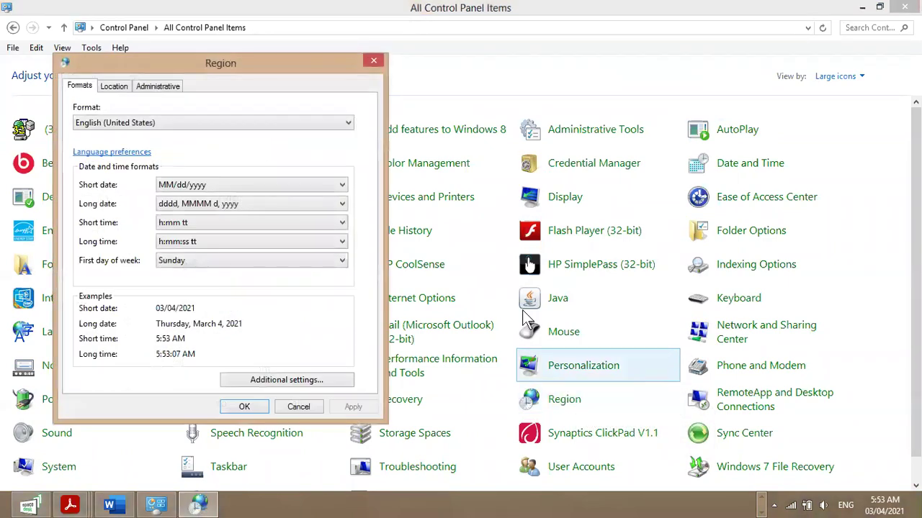
{"action": "left_click_drag", "start_coordinate": [283, 68], "coordinate": [541, 53]}
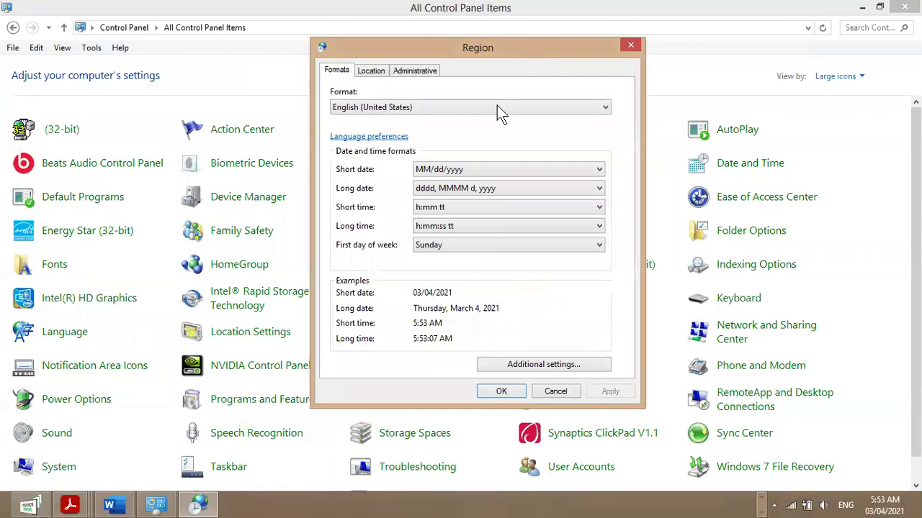
{"action": "left_click", "coordinate": [537, 367]}
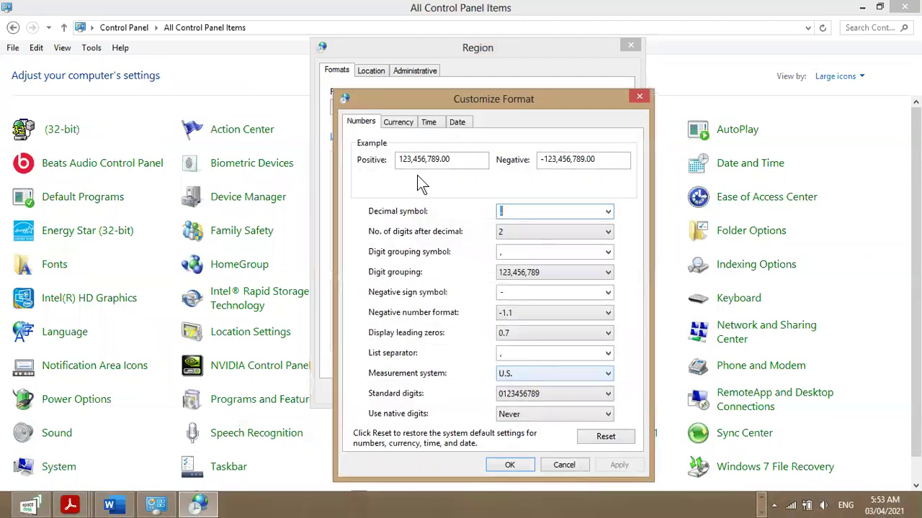
{"action": "left_click", "coordinate": [398, 122]}
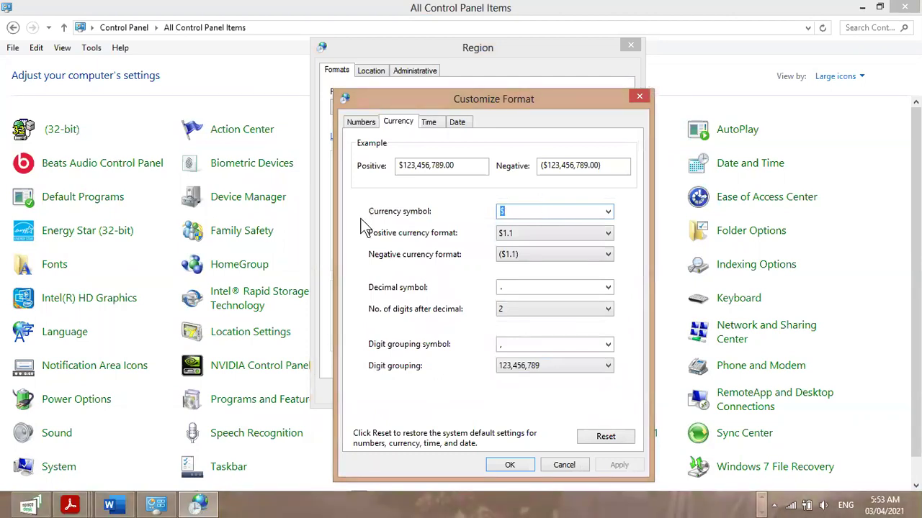
{"action": "type", "text": "Rs"}
{"action": "type", "text": "."}
{"action": "left_click", "coordinate": [620, 465]}
{"action": "left_click", "coordinate": [509, 465]}
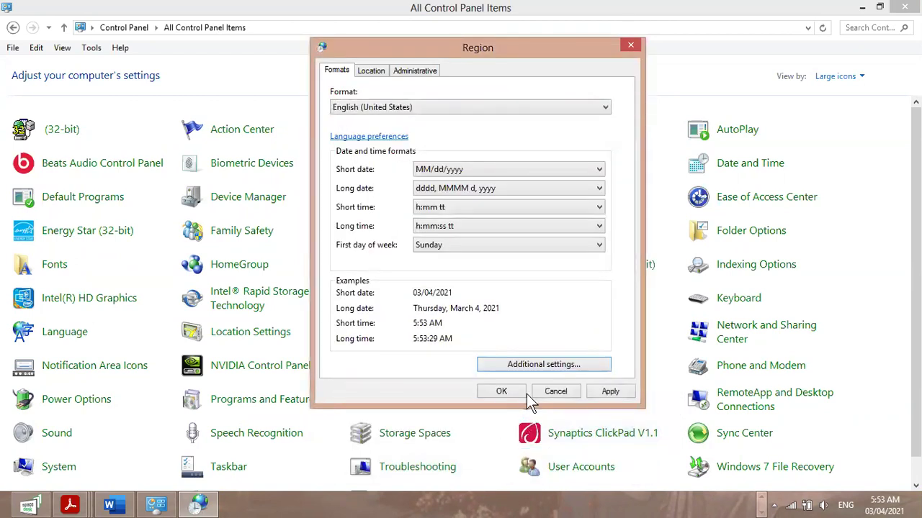
{"action": "left_click", "coordinate": [501, 389]}
{"action": "left_click", "coordinate": [902, 7]}
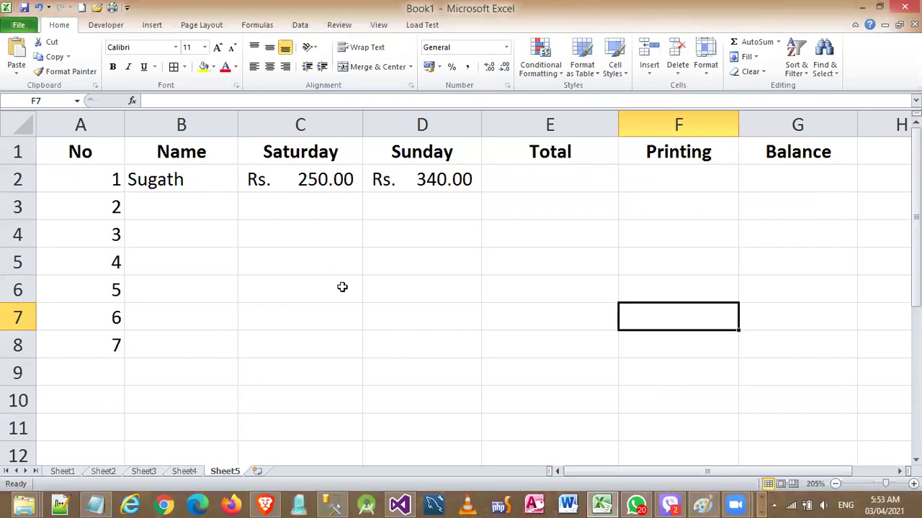
{"action": "left_click", "coordinate": [504, 172]}
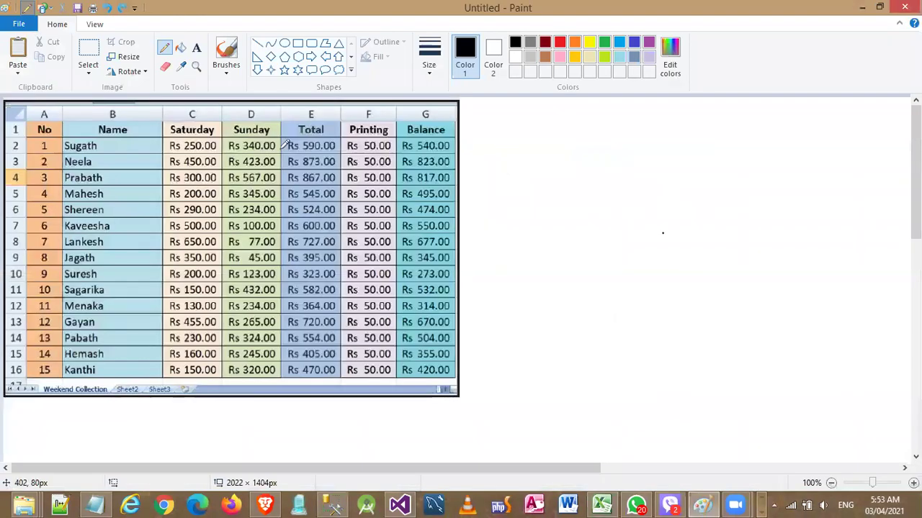
{"action": "left_click_drag", "start_coordinate": [278, 145], "coordinate": [392, 153]}
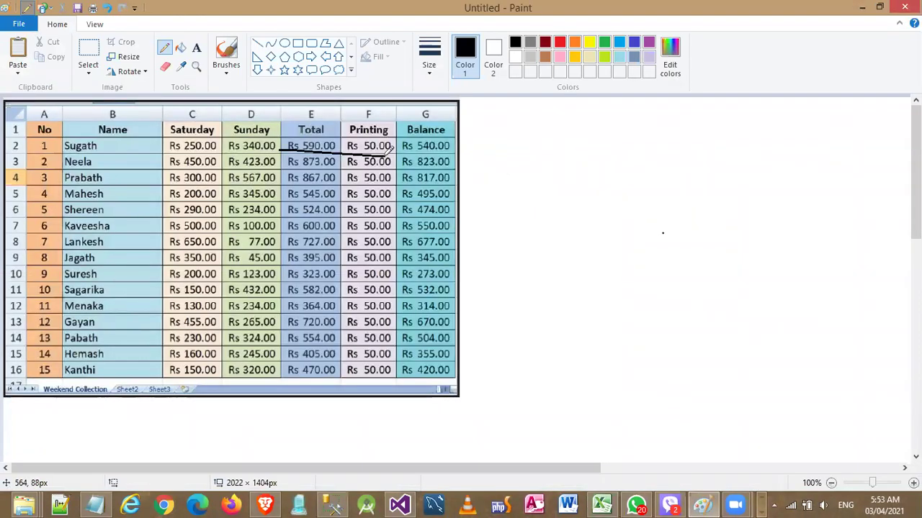
{"action": "key", "text": "ctrl+z"}
{"action": "key", "text": "alt+Tab"}
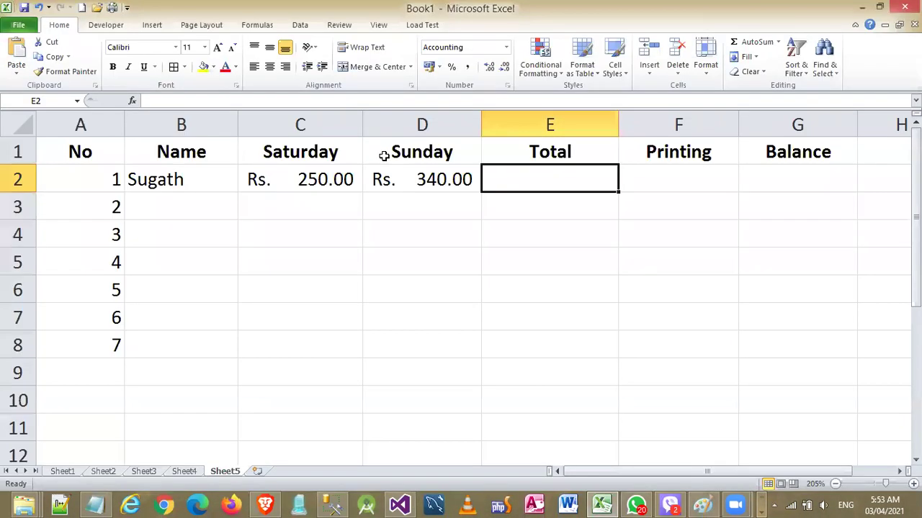
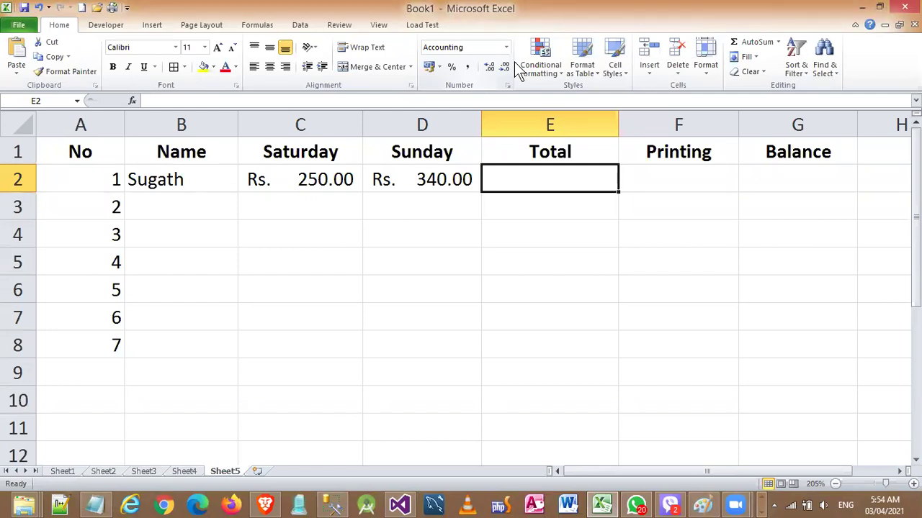
Enter =SUM(C2:D2) in E2 so the first row's Total shows Rs. 590.00
{"action": "type", "text": "="}
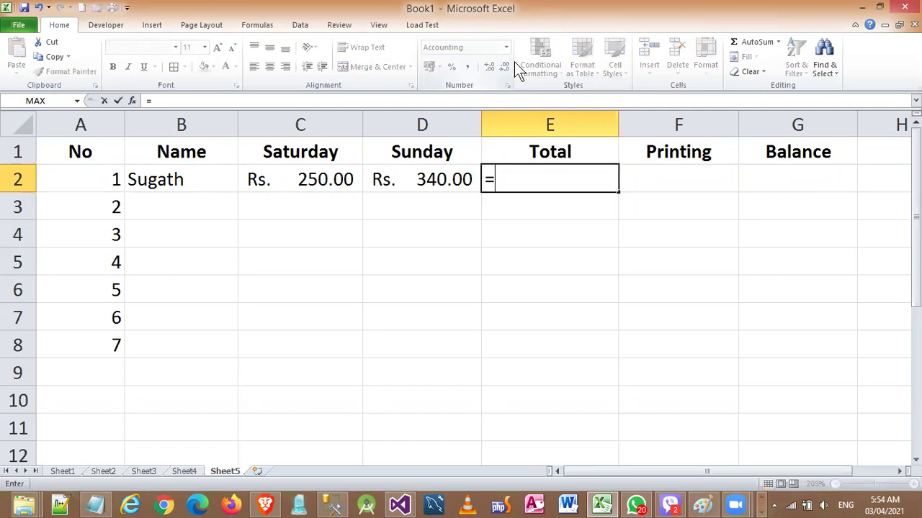
{"action": "type", "text": "sum("}
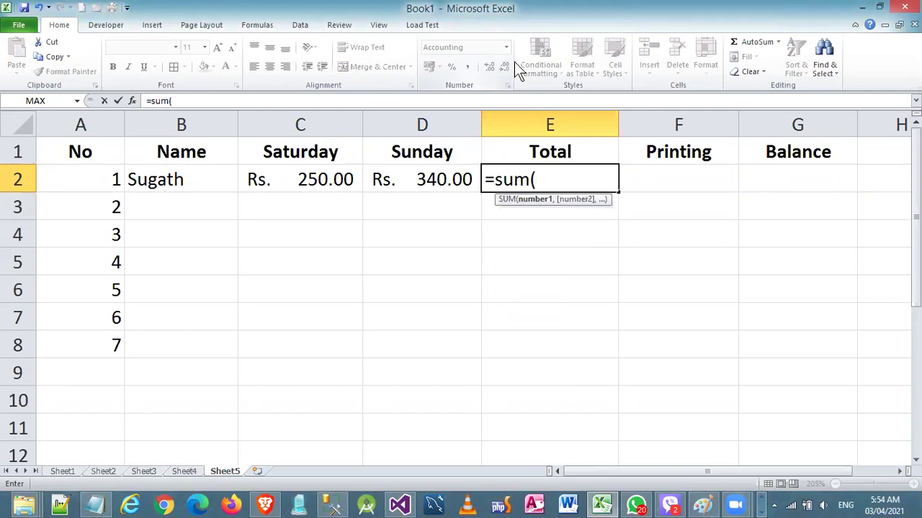
{"action": "type", "text": "c2:d2)"}
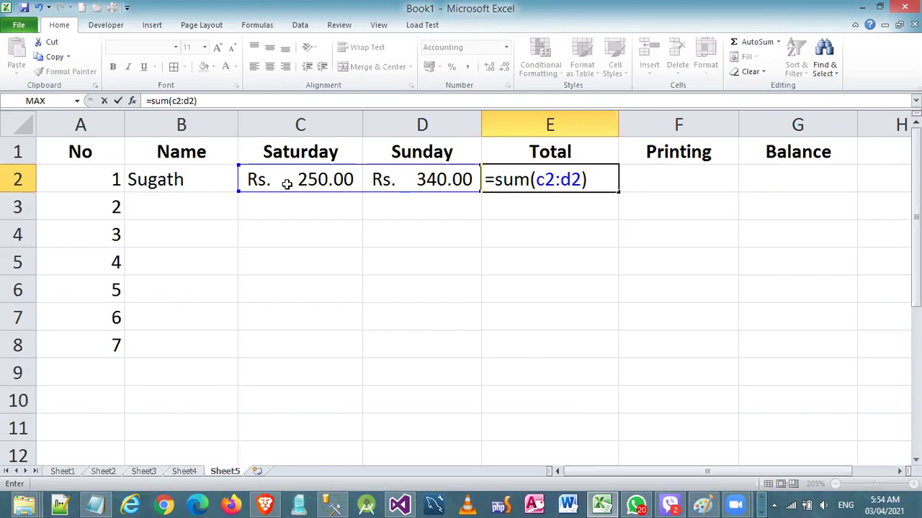
{"action": "key", "text": "Return"}
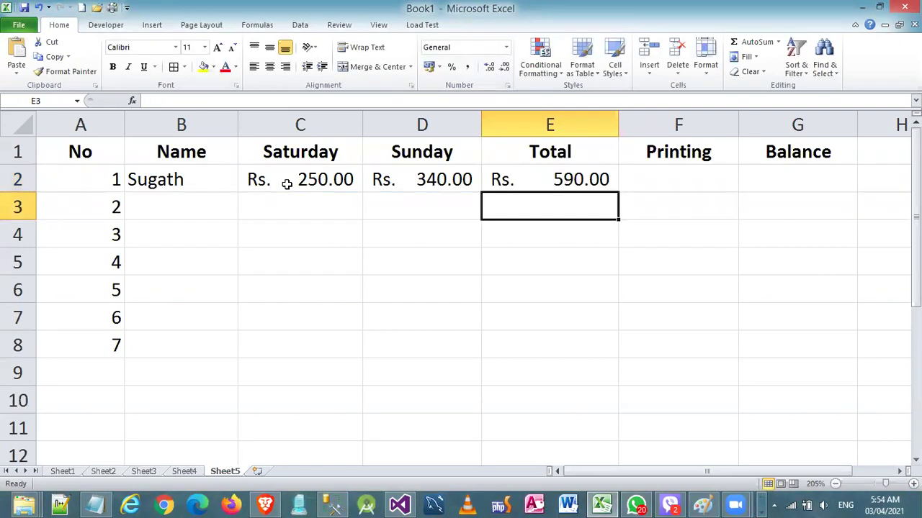
{"action": "key", "text": "Tab"}
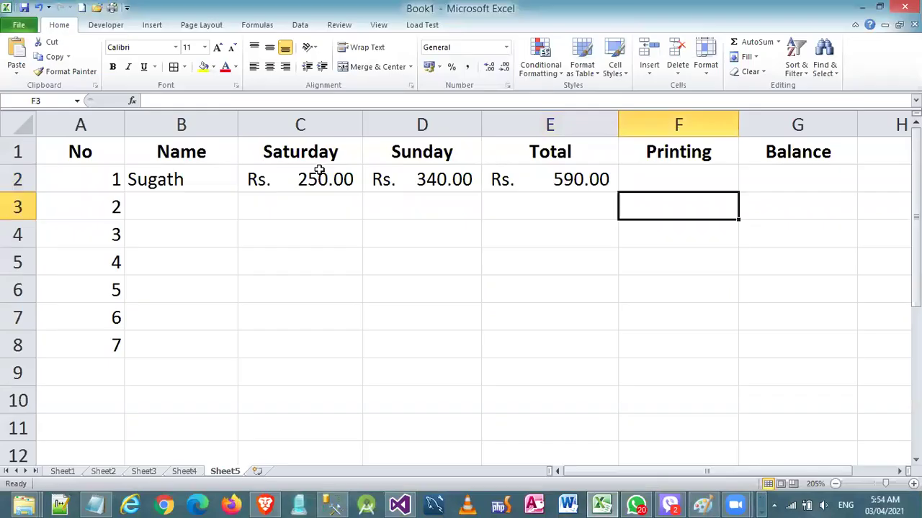
Enter a Printing charge of 50 in F2 for the first row
{"action": "left_click", "coordinate": [637, 170]}
{"action": "type", "text": "5"}
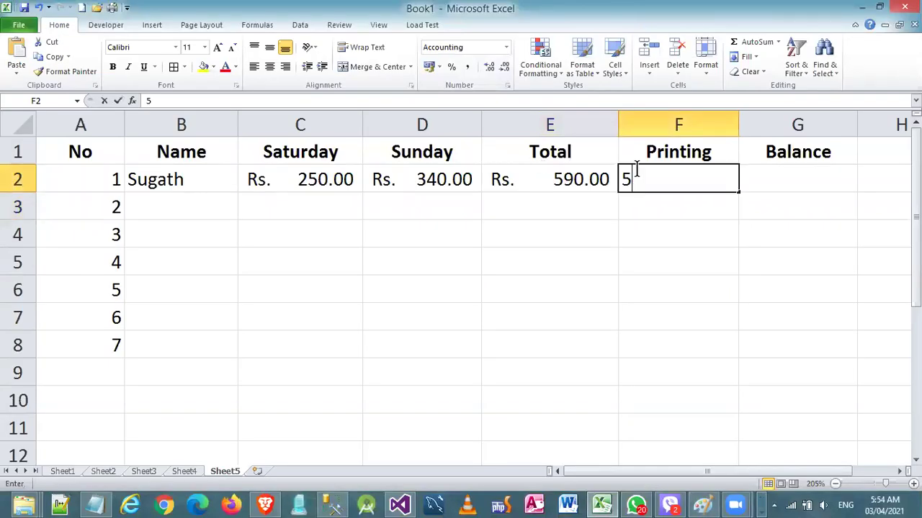
{"action": "type", "text": "0"}
{"action": "key", "text": "Tab"}
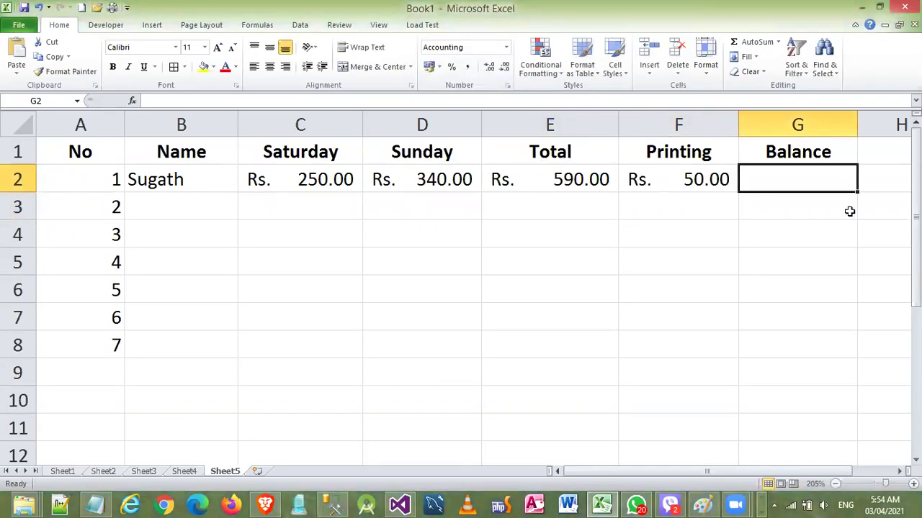
{"action": "left_click", "coordinate": [592, 181]}
{"action": "left_click", "coordinate": [704, 179]}
Enter =E2-F2 in G2 so row 2's Balance shows Rs. 540.00
{"action": "left_click", "coordinate": [774, 174]}
{"action": "type", "text": "="}
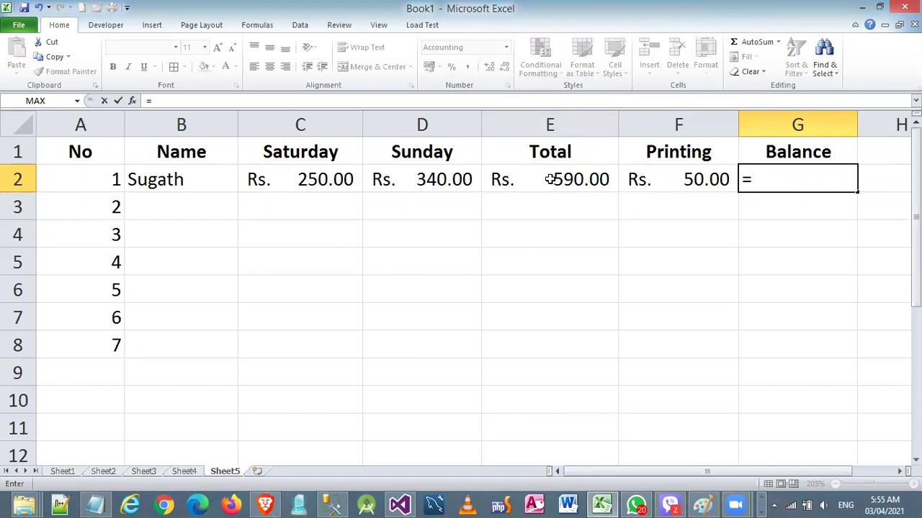
{"action": "type", "text": "e"}
{"action": "key", "text": "BackSpace"}
{"action": "type", "text": "E2-"}
{"action": "left_click", "coordinate": [695, 180]}
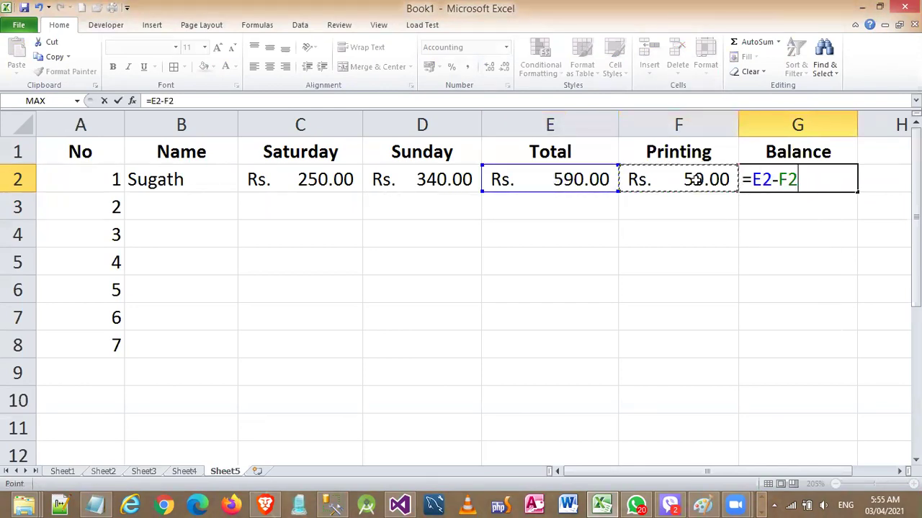
{"action": "key", "text": "Return"}
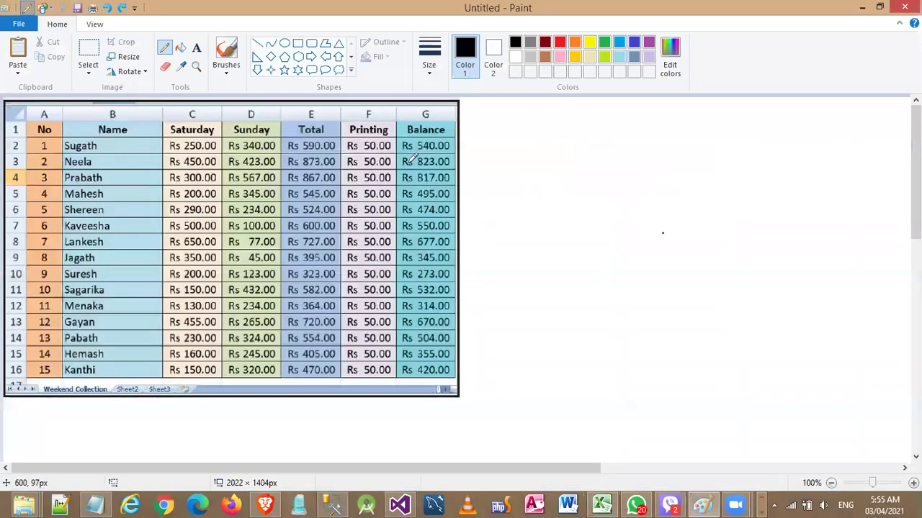
{"action": "left_click_drag", "start_coordinate": [384, 152], "coordinate": [467, 144]}
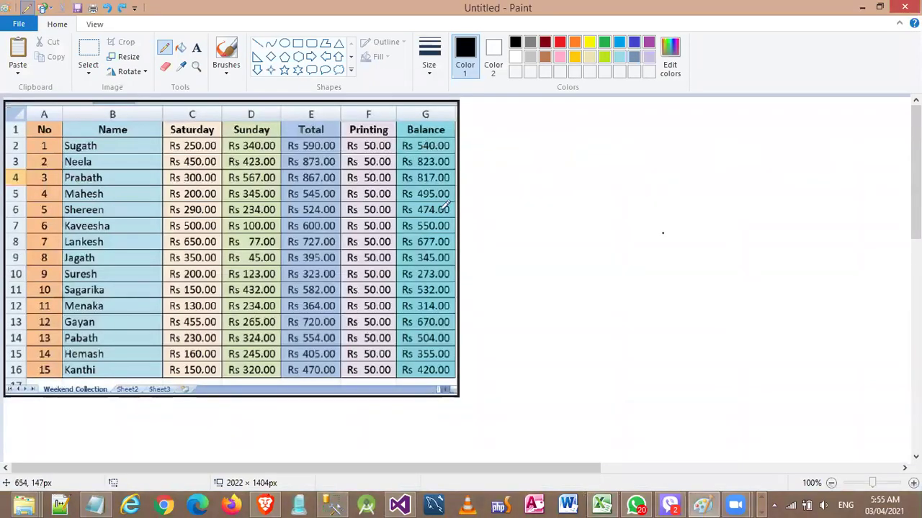
{"action": "key", "text": "alt+Tab"}
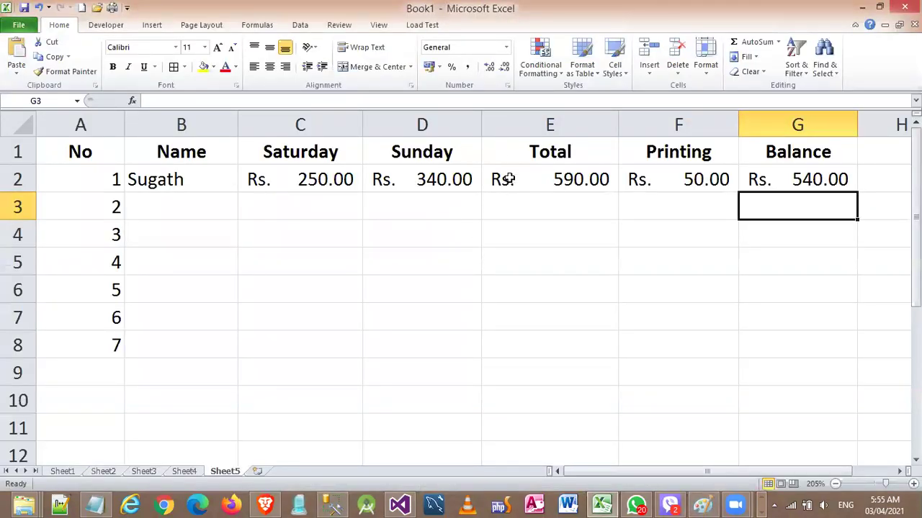
Enter the second person's name, Saturday 450 and Sunday 423 in row 3
{"action": "left_click", "coordinate": [165, 202]}
{"action": "key", "text": "alt+Tab"}
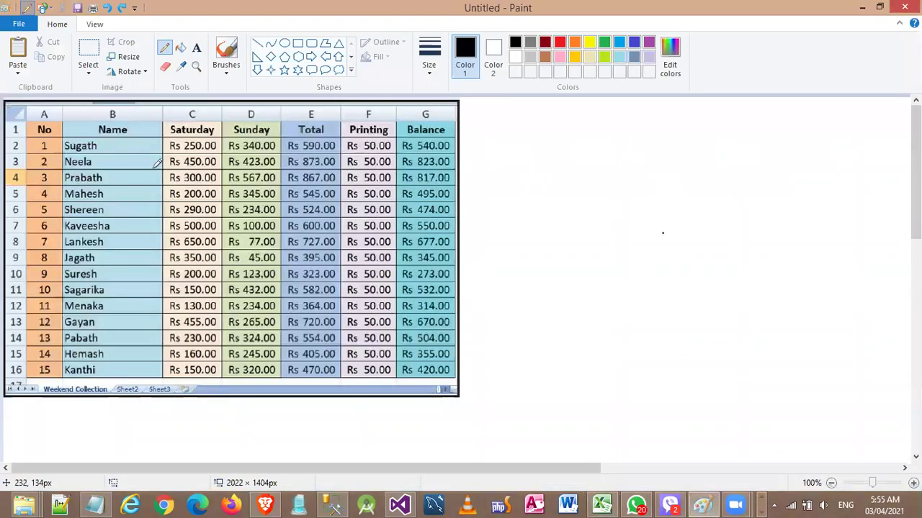
{"action": "key", "text": "alt+Tab"}
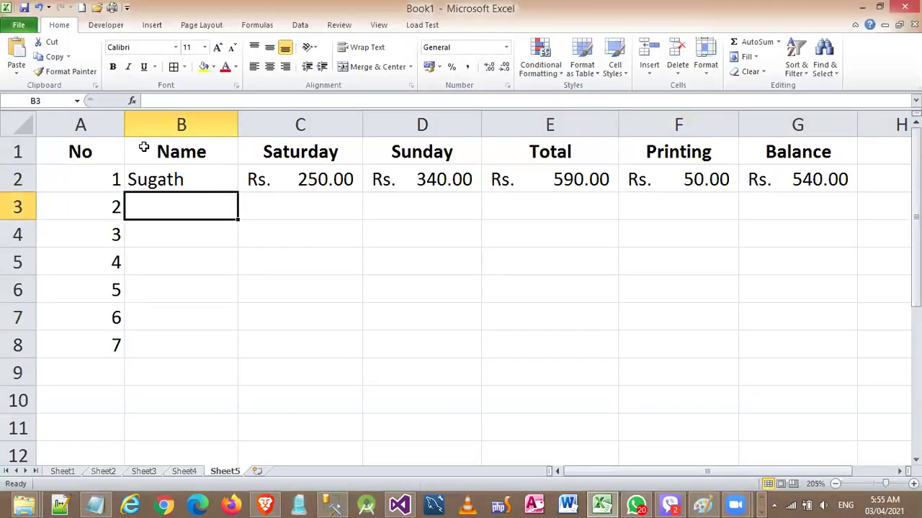
{"action": "type", "text": "Neela"}
{"action": "key", "text": "Tab"}
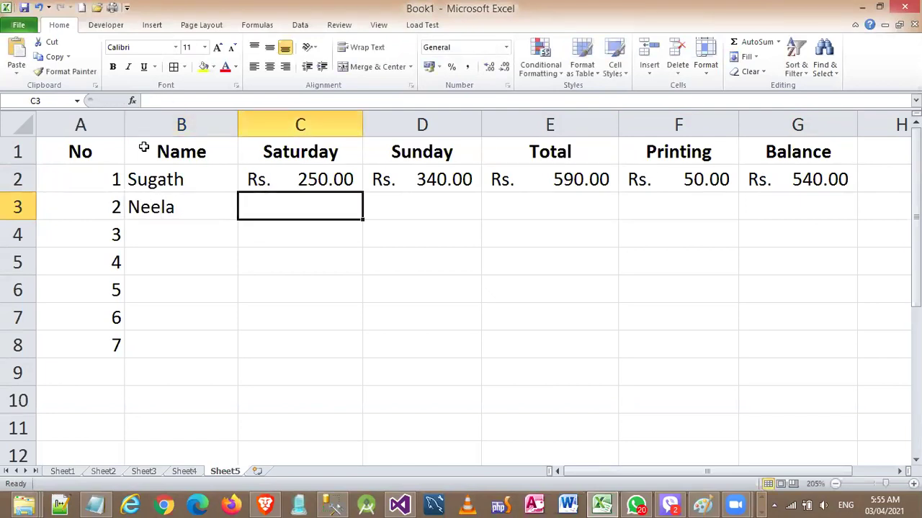
{"action": "key", "text": "alt+Tab"}
{"action": "key", "text": "alt+Tab"}
{"action": "type", "text": "450"}
{"action": "key", "text": "Tab"}
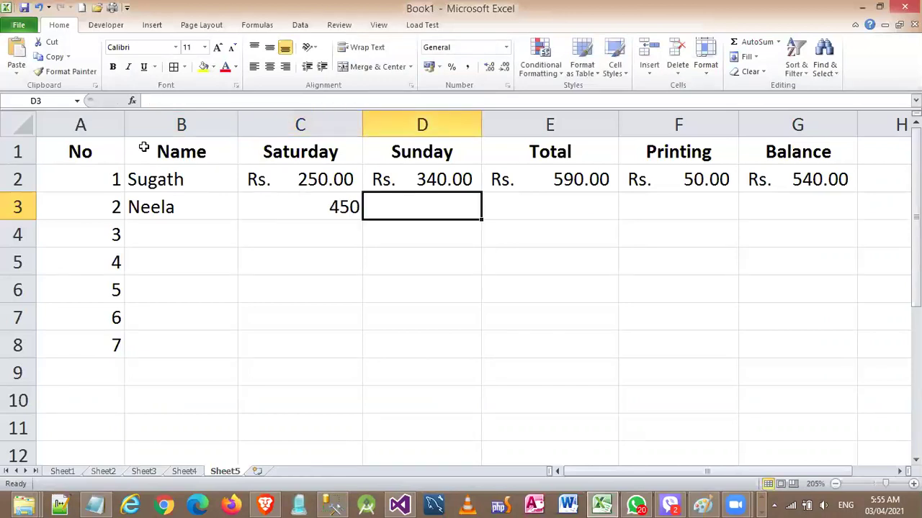
{"action": "key", "text": "alt+Tab"}
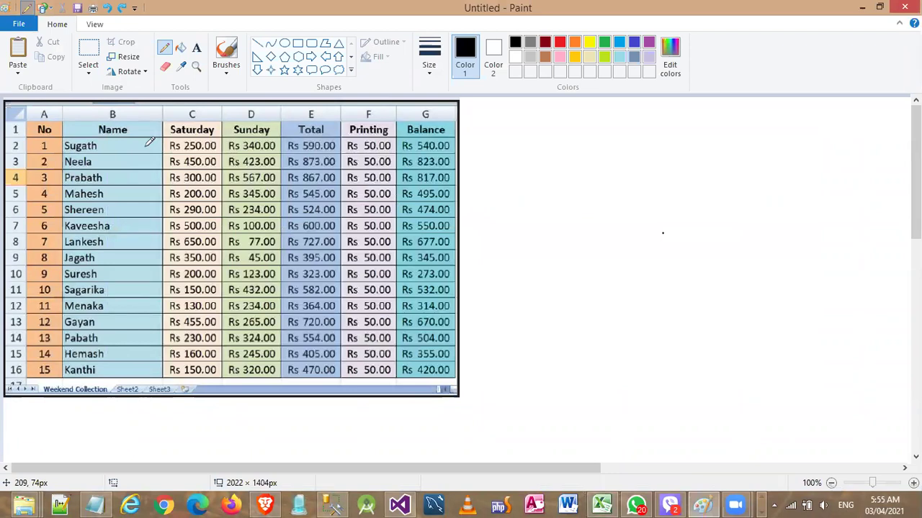
{"action": "key", "text": "alt+Tab"}
{"action": "type", "text": "423"}
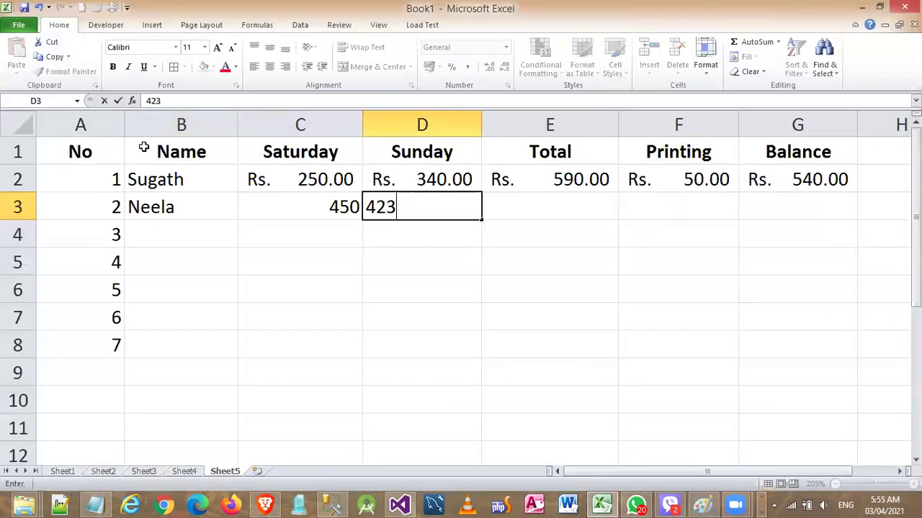
{"action": "key", "text": "Tab"}
Enter =SUM(C3:D3) in E3 for a row 3 Total of 873
{"action": "type", "text": "="}
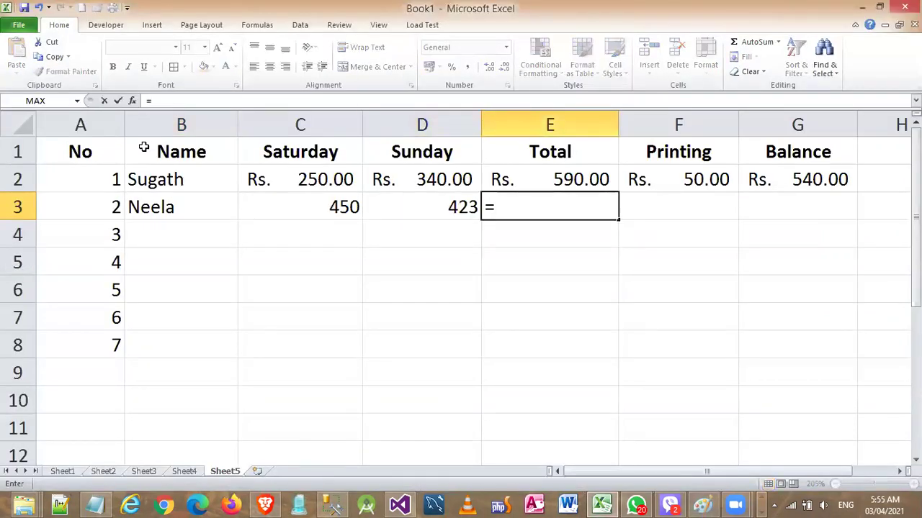
{"action": "type", "text": "sum("}
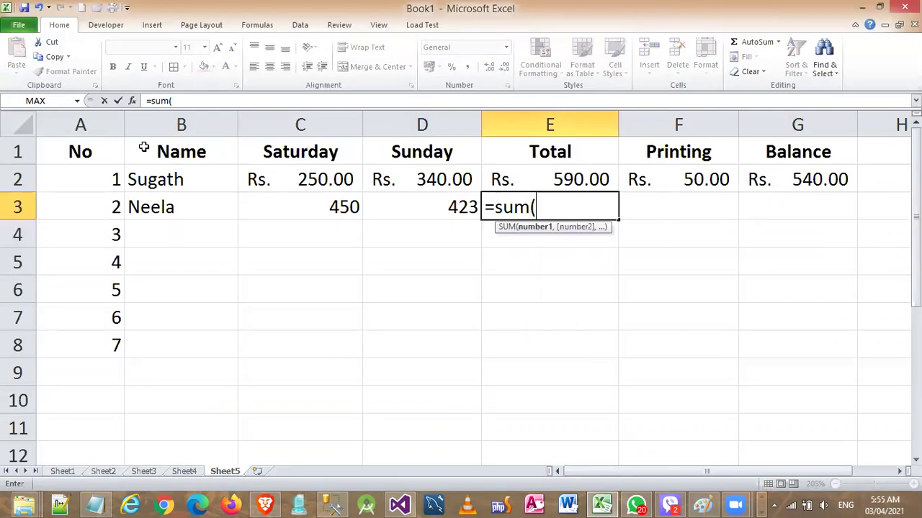
{"action": "key", "text": "Left"}
{"action": "key", "text": "Left"}
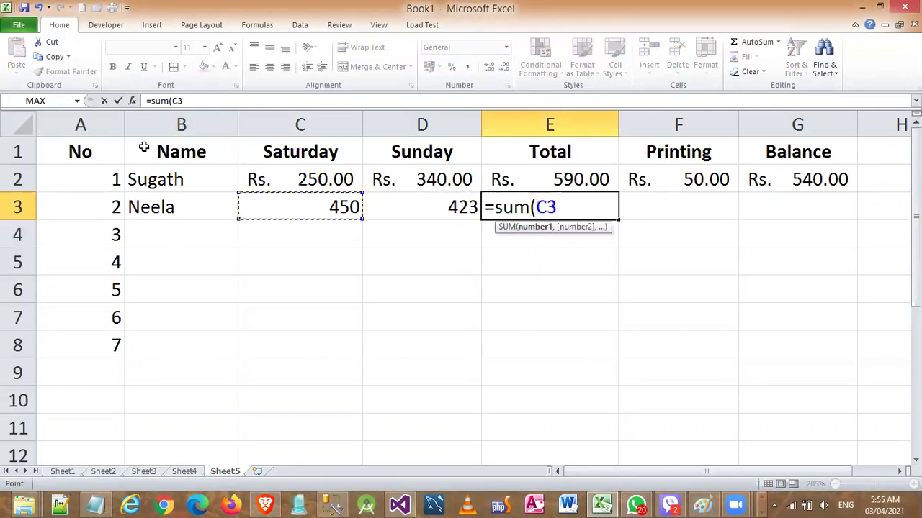
{"action": "key", "text": "F8"}
{"action": "key", "text": "Right"}
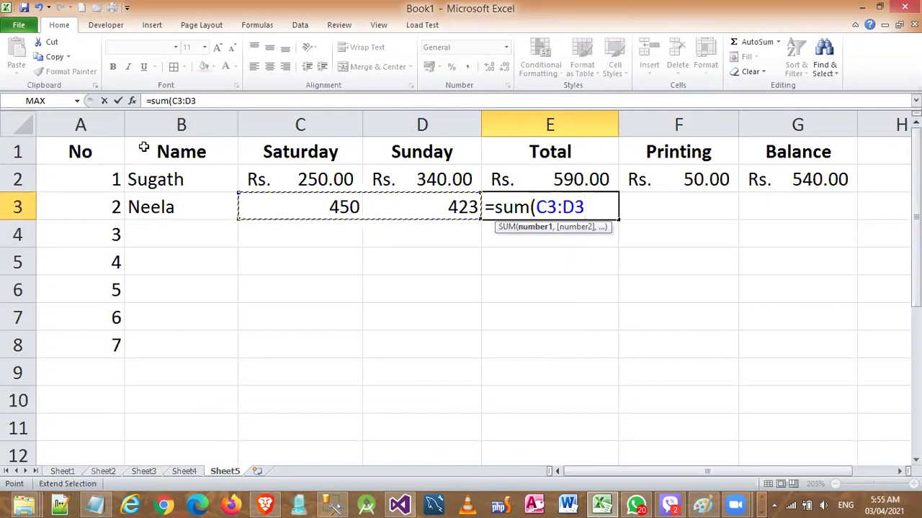
{"action": "type", "text": "("}
{"action": "key", "text": "BackSpace"}
{"action": "type", "text": ")"}
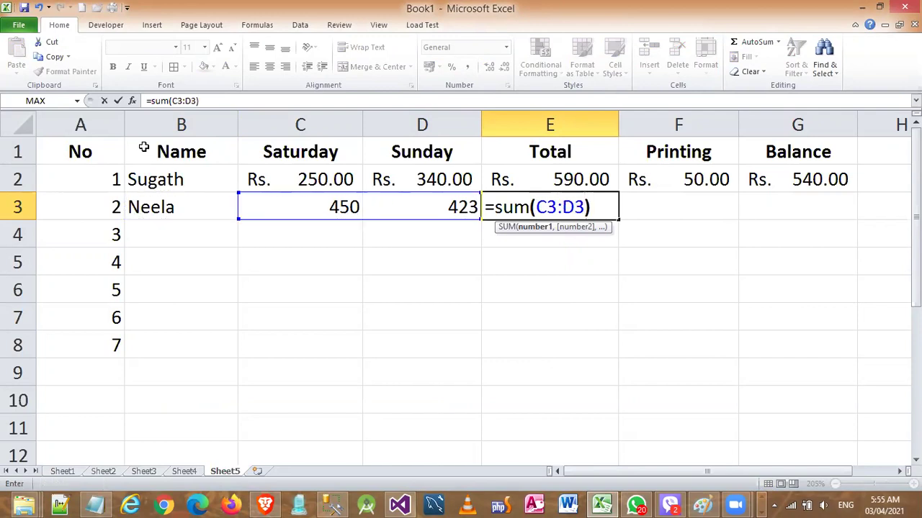
{"action": "key", "text": "Return"}
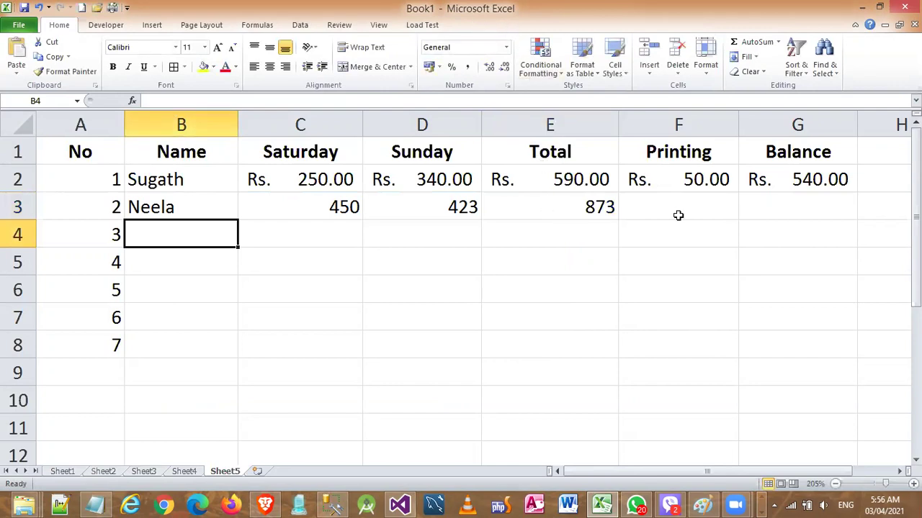
Enter Printing 50 in F3 and Balance =E3-F3 in G3, giving 823
{"action": "left_click", "coordinate": [686, 209]}
{"action": "type", "text": "50"}
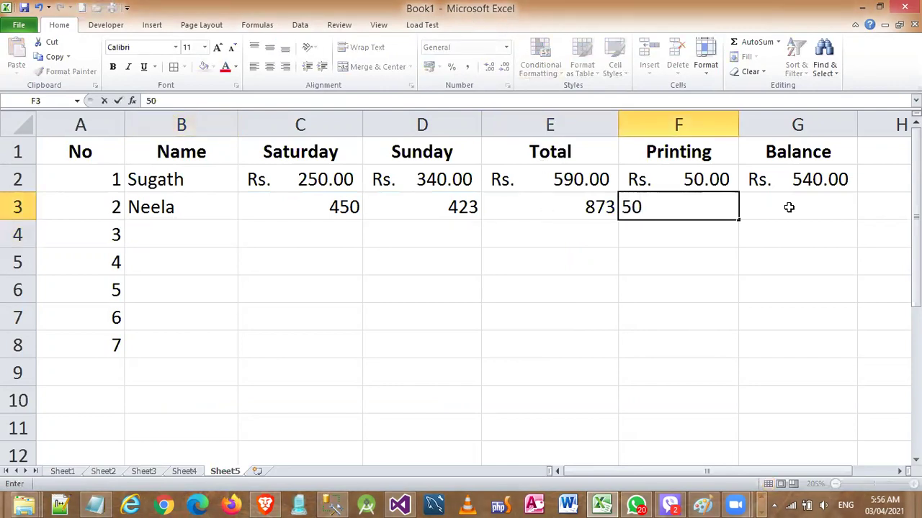
{"action": "left_click", "coordinate": [789, 207]}
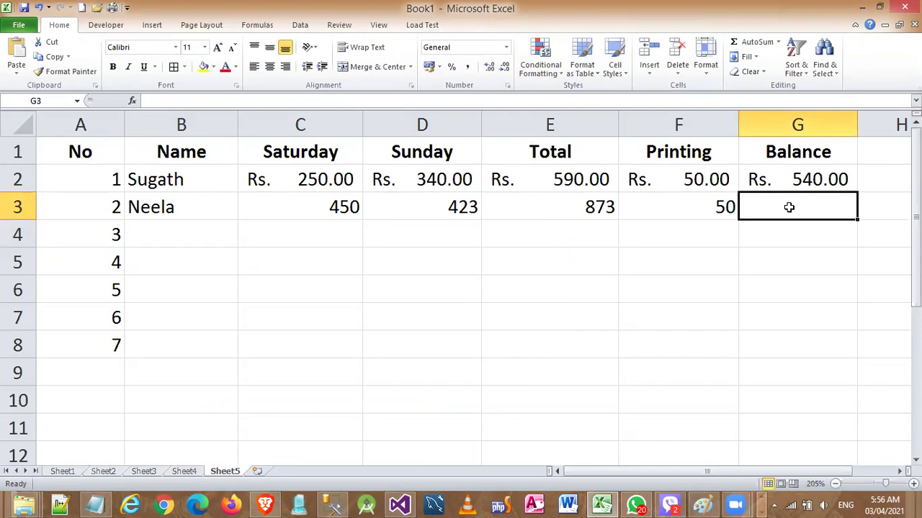
{"action": "type", "text": "="}
{"action": "left_click", "coordinate": [583, 207]}
{"action": "type", "text": "-"}
{"action": "left_click", "coordinate": [681, 212]}
{"action": "key", "text": "Return"}
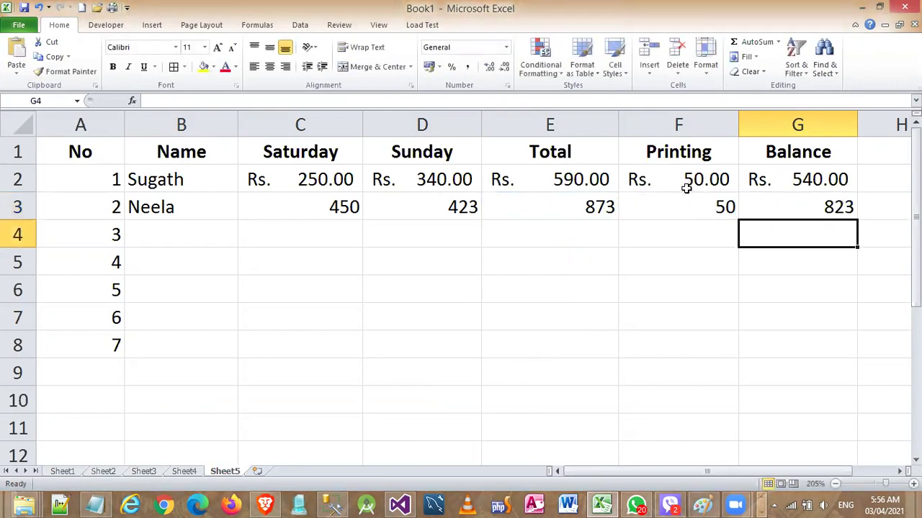
{"action": "left_click_drag", "start_coordinate": [323, 199], "coordinate": [763, 193]}
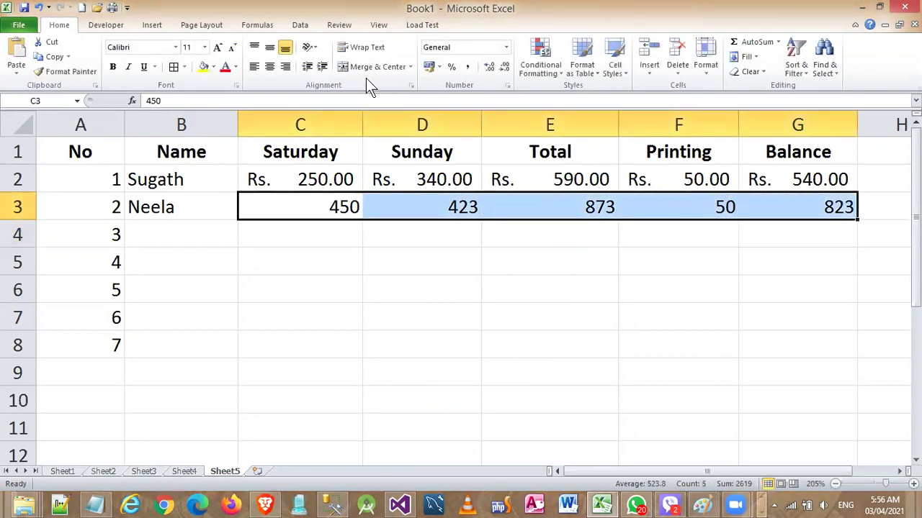
{"action": "left_click", "coordinate": [429, 67]}
{"action": "left_click", "coordinate": [635, 332]}
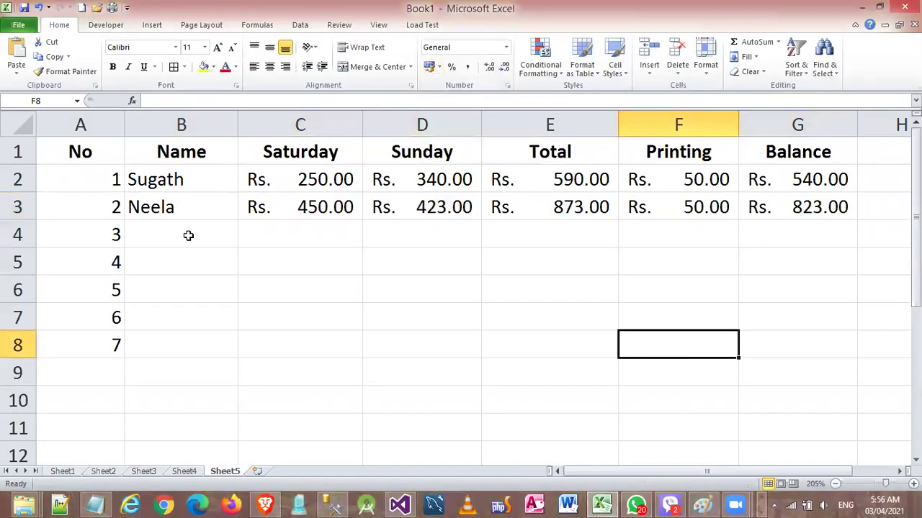
{"action": "left_click", "coordinate": [189, 235]}
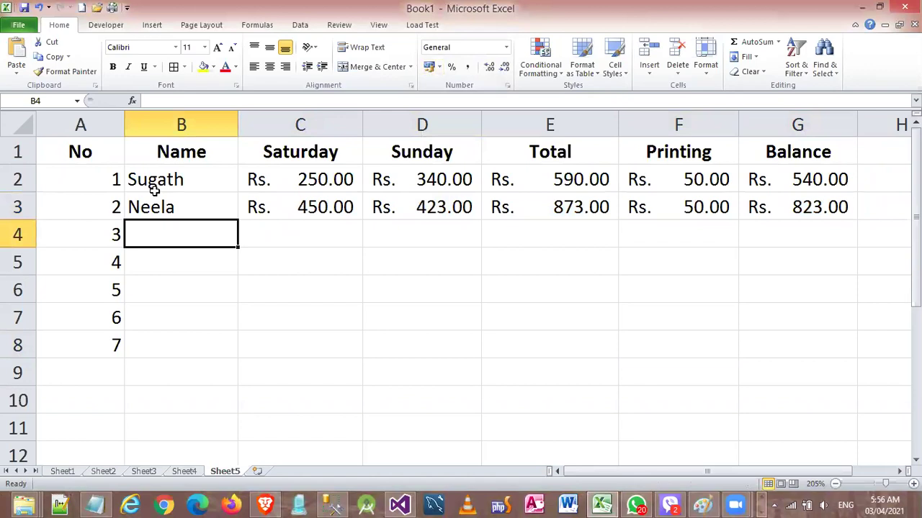
Type the five names for entries 3 to 7 into cells B4 through B8
{"action": "type", "text": "Prabath"}
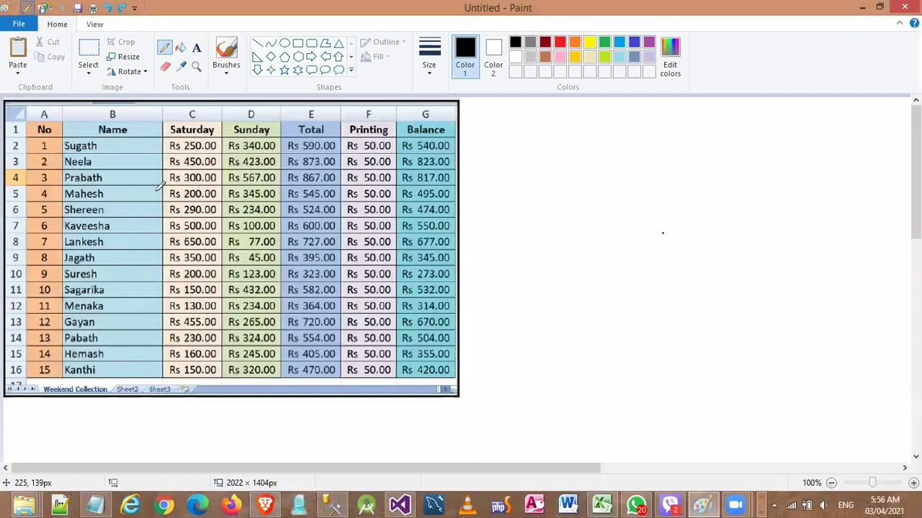
{"action": "type", "text": "Maehs"}
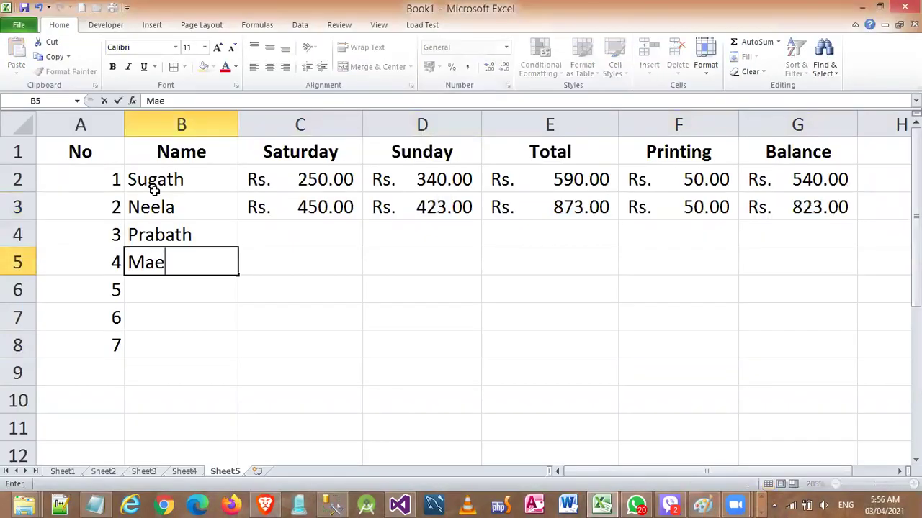
{"action": "key", "text": "BackSpace"}
{"action": "key", "text": "BackSpace"}
{"action": "key", "text": "BackSpace"}
{"action": "type", "text": "hesh"}
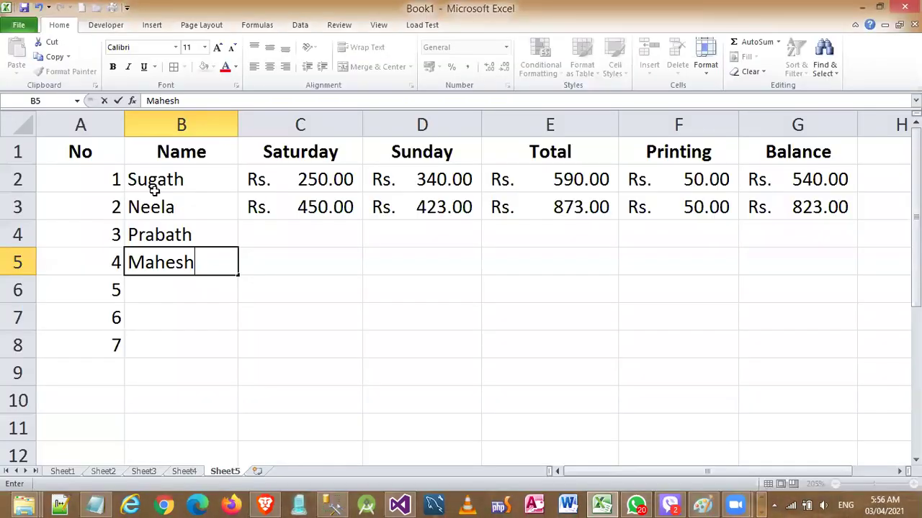
{"action": "key", "text": "Return"}
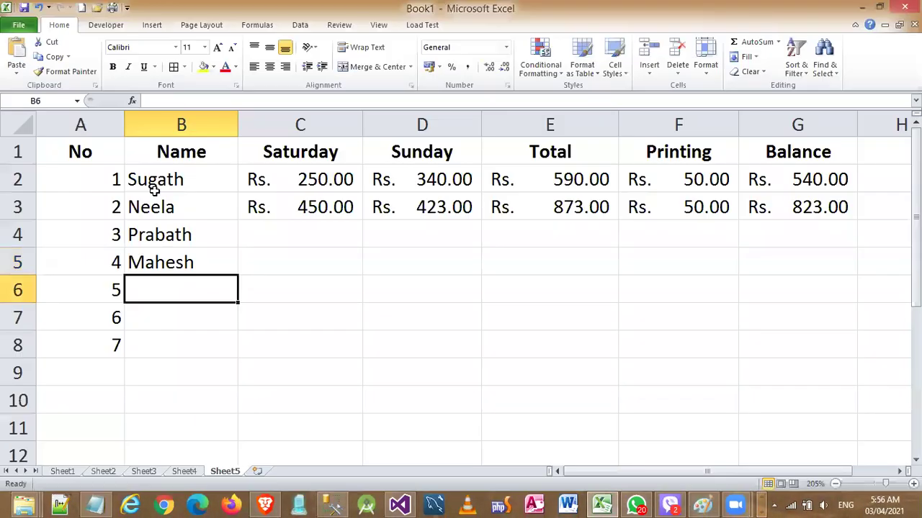
{"action": "type", "text": "She"}
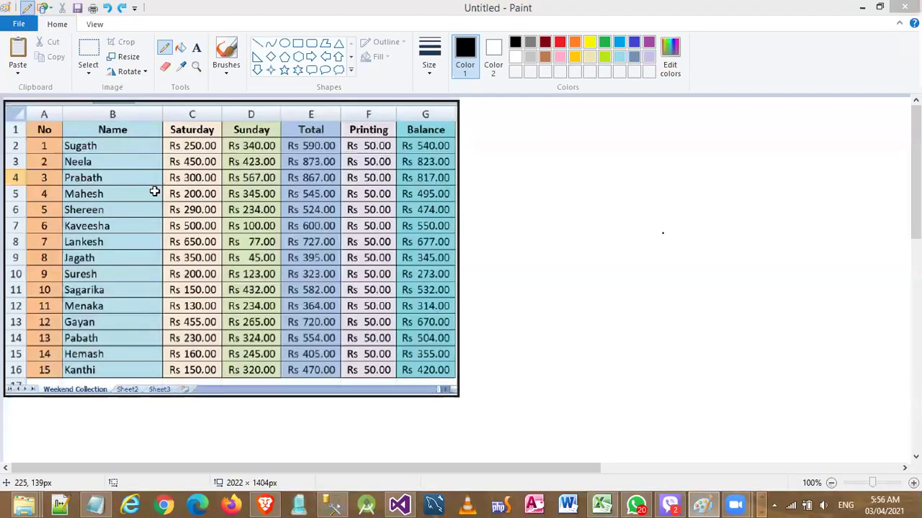
{"action": "type", "text": "r"}
{"action": "type", "text": "een"}
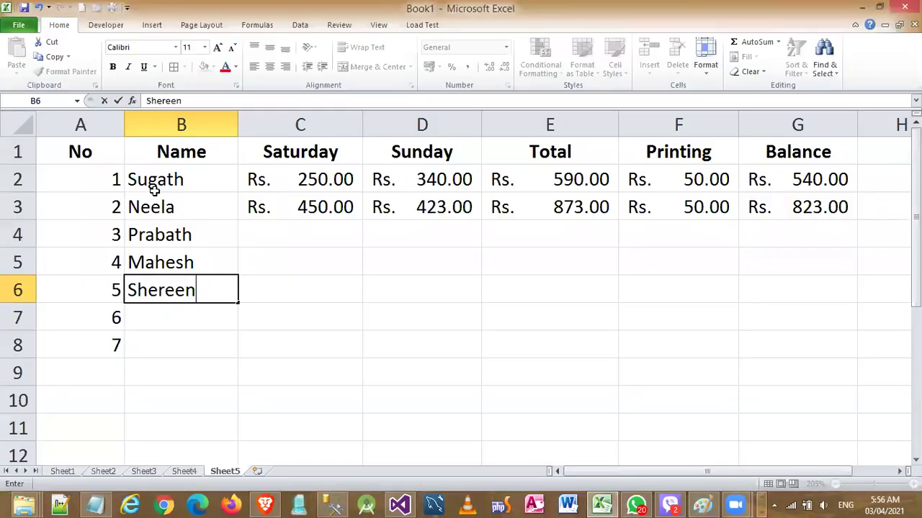
{"action": "key", "text": "Return"}
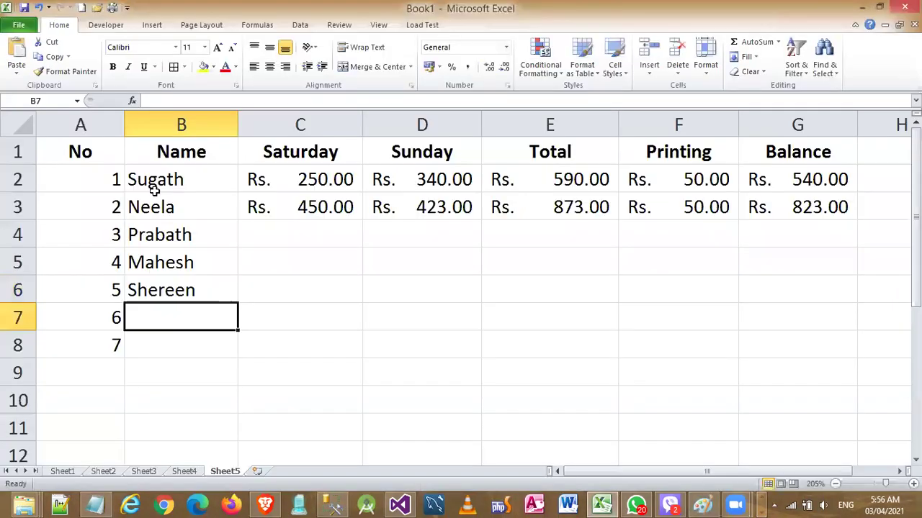
{"action": "type", "text": "Kaveesha"}
{"action": "key", "text": "Return"}
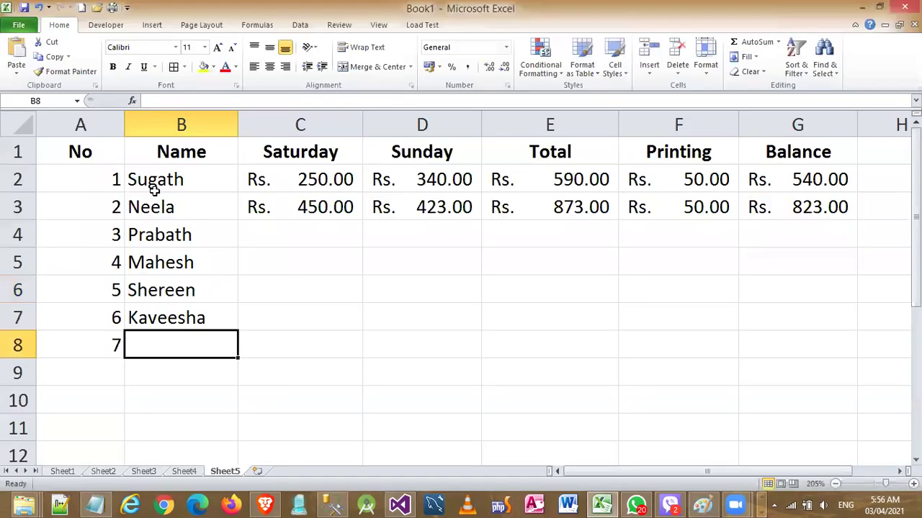
{"action": "type", "text": "Lan"}
{"action": "type", "text": "kesh"}
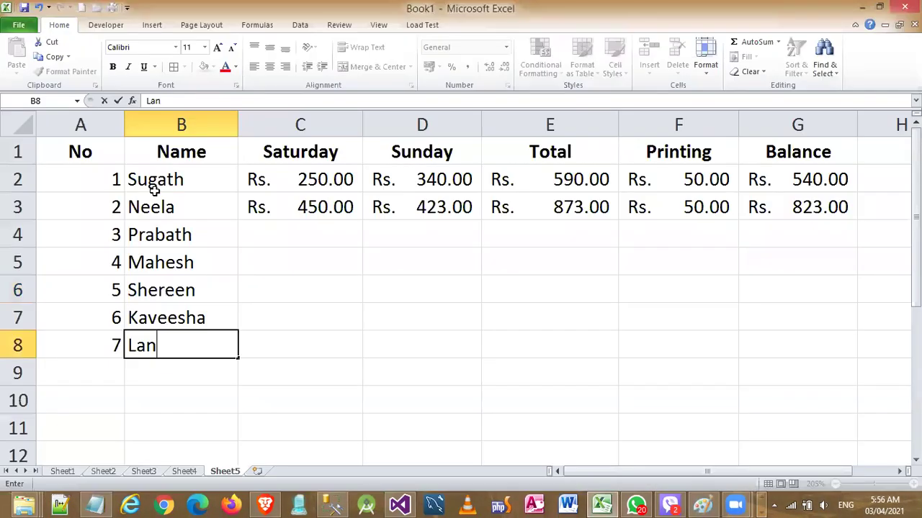
{"action": "key", "text": "Tab"}
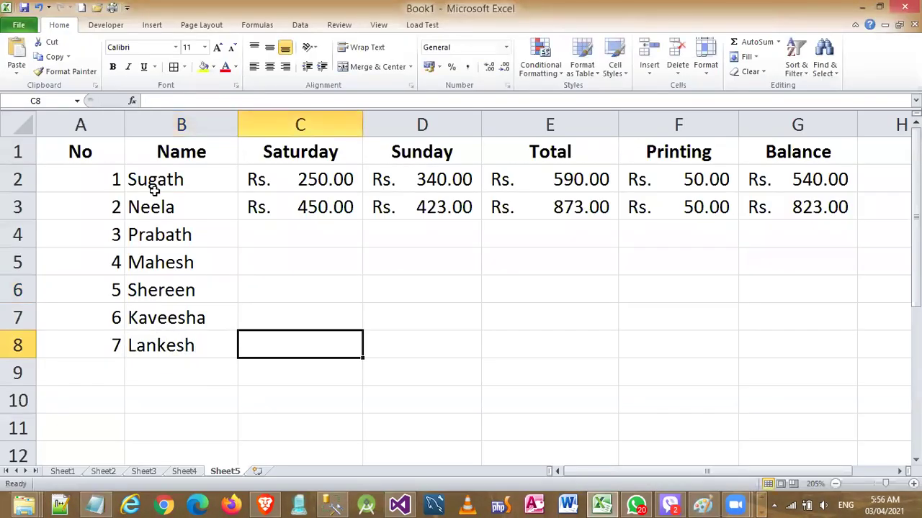
{"action": "key", "text": "Up"}
{"action": "key", "text": "Up"}
{"action": "key", "text": "Up"}
{"action": "key", "text": "Up"}
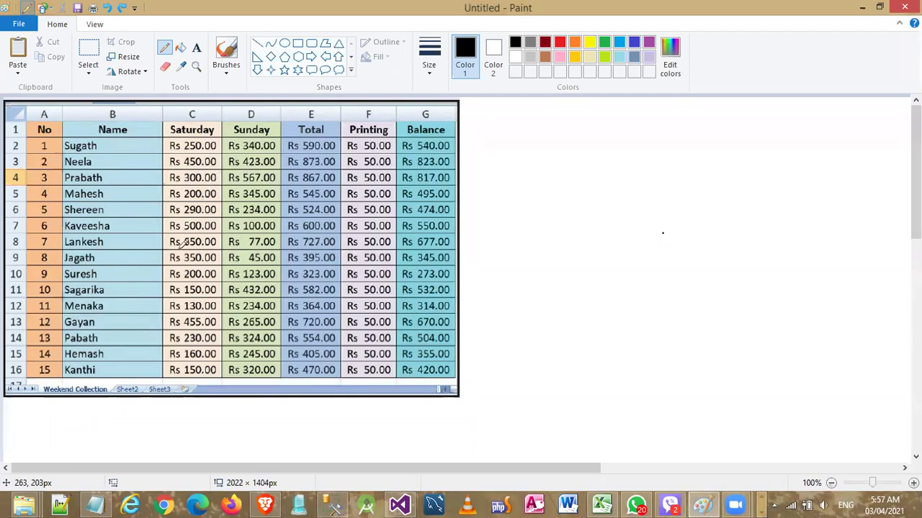
Enter Saturday amounts 300, 200, 290, 500 and 650 in C4:C8
{"action": "key", "text": "alt+Tab"}
{"action": "type", "text": "30"}
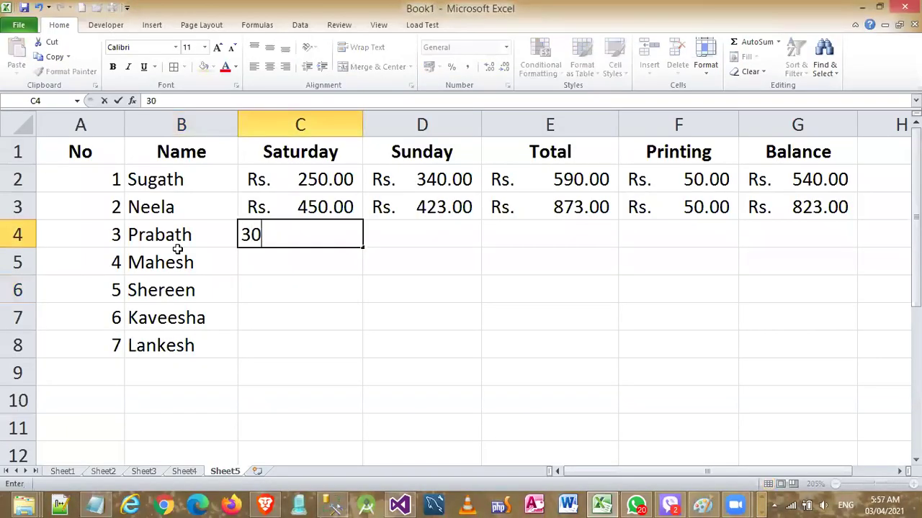
{"action": "type", "text": "0"}
{"action": "key", "text": "Return"}
{"action": "type", "text": "200"}
{"action": "key", "text": "Return"}
{"action": "type", "text": "2"}
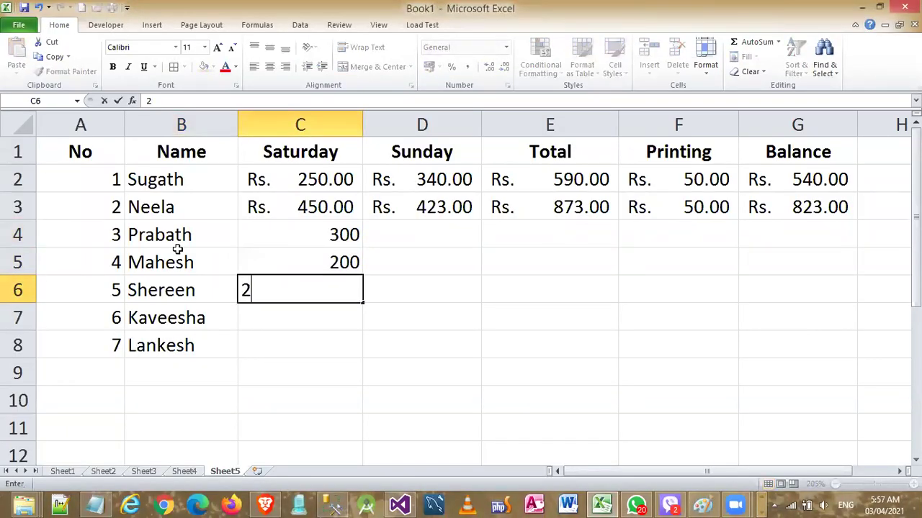
{"action": "type", "text": "90"}
{"action": "key", "text": "Return"}
{"action": "type", "text": "500"}
{"action": "key", "text": "Return"}
{"action": "type", "text": "650"}
{"action": "key", "text": "Tab"}
{"action": "key", "text": "Up"}
{"action": "key", "text": "Up"}
{"action": "key", "text": "Up"}
{"action": "key", "text": "Up"}
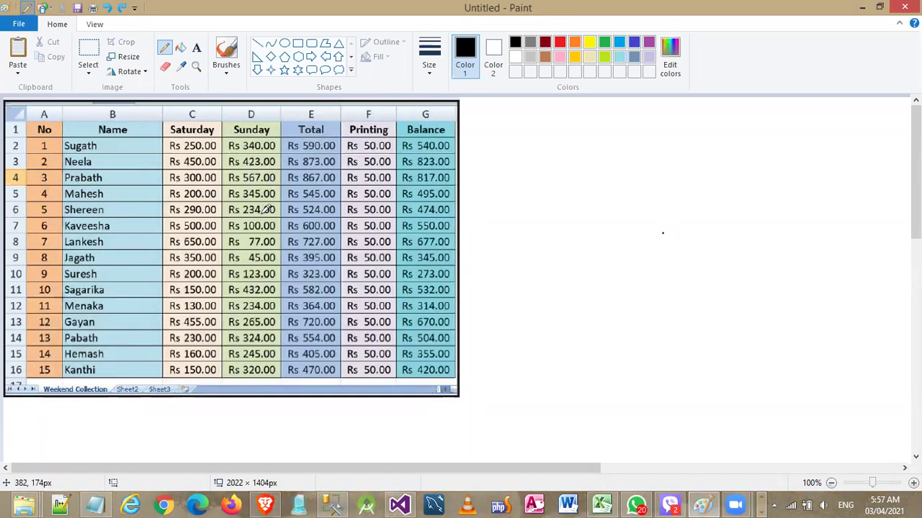
Enter Sunday amounts 567 and 345 in D4 and D5
{"action": "key", "text": "alt+Tab"}
{"action": "type", "text": "567"}
{"action": "key", "text": "Tab"}
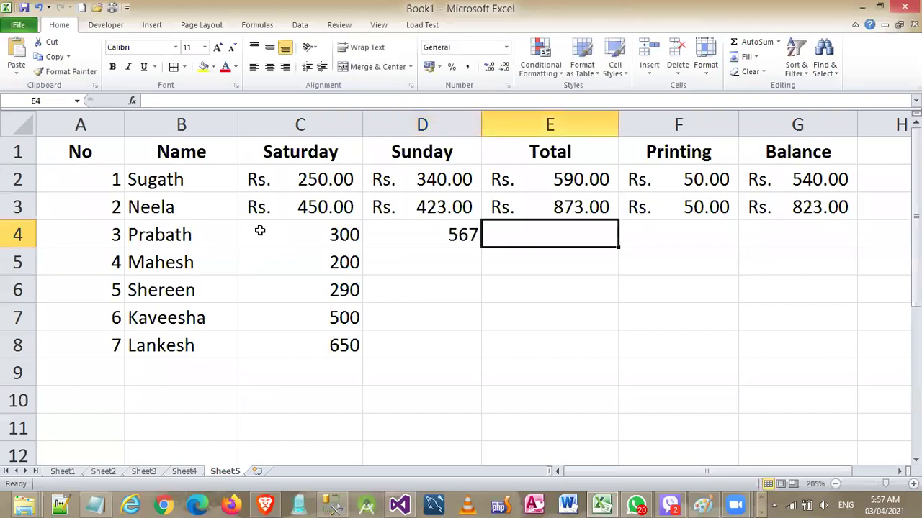
{"action": "type", "text": "3"}
{"action": "key", "text": "BackSpace"}
{"action": "key", "text": "Return"}
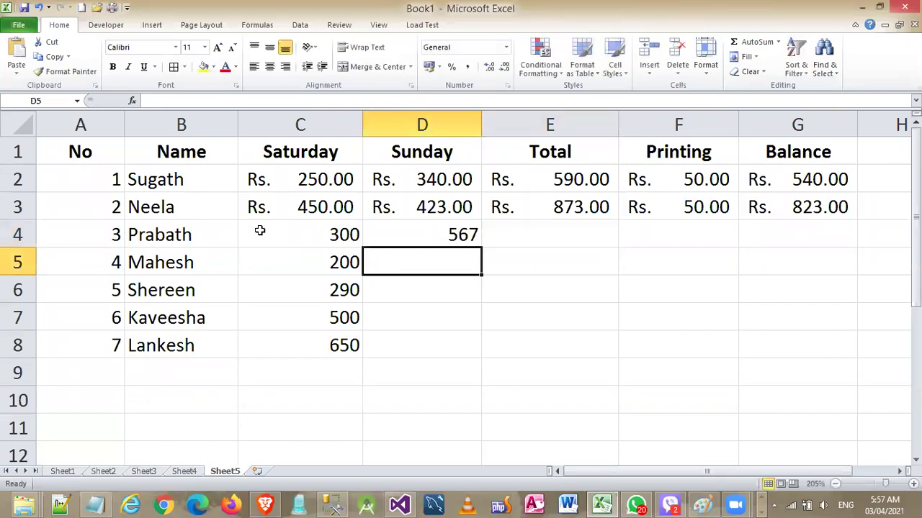
{"action": "type", "text": "345"}
{"action": "key", "text": "Tab"}
{"action": "type", "text": "23"}
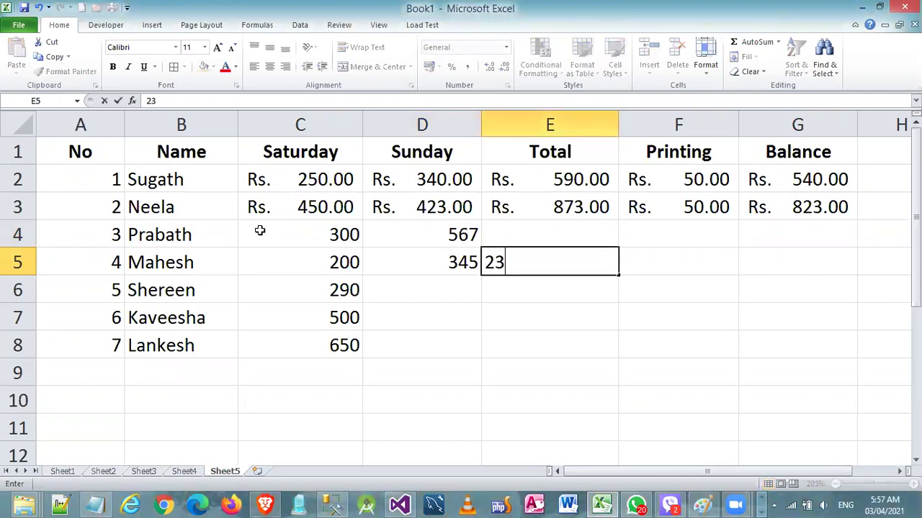
{"action": "key", "text": "BackSpace"}
{"action": "key", "text": "Return"}
{"action": "key", "text": "Left"}
{"action": "key", "text": "Down"}
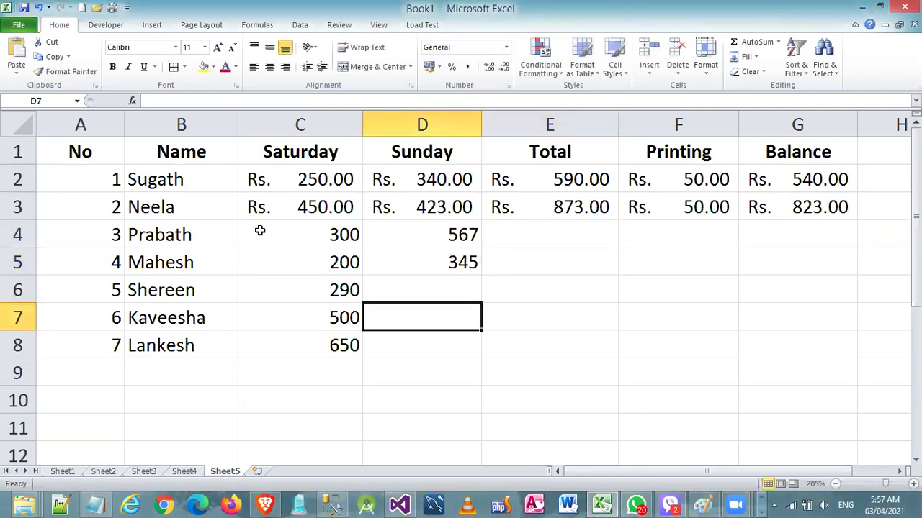
{"action": "key", "text": "Up"}
Enter Sunday amounts 234, 100 and 77 in D6:D8
{"action": "type", "text": "23"}
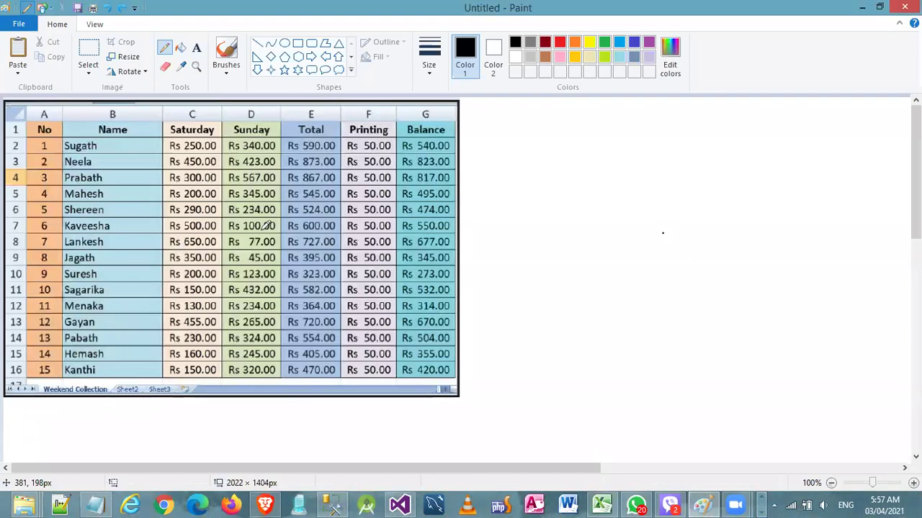
{"action": "key", "text": "alt"}
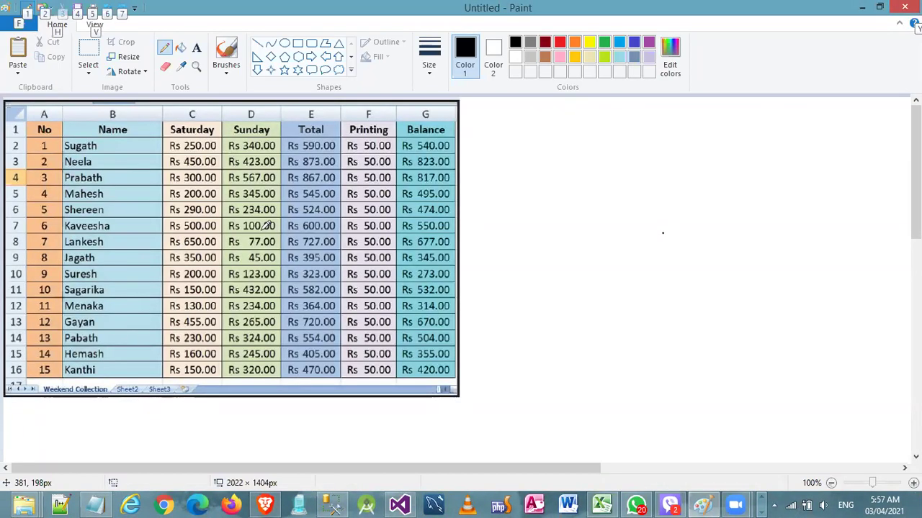
{"action": "key", "text": "alt+Tab"}
{"action": "type", "text": "7"}
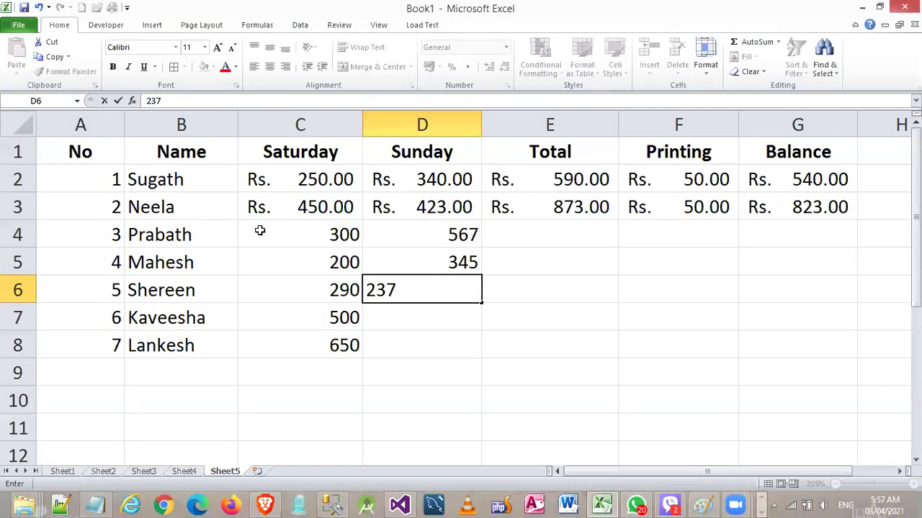
{"action": "key", "text": "alt+Tab"}
{"action": "key", "text": "alt+Tab"}
{"action": "key", "text": "BackSpace"}
{"action": "type", "text": "4"}
{"action": "key", "text": "Return"}
{"action": "type", "text": "100"}
{"action": "key", "text": "Return"}
{"action": "key", "text": "alt+Tab"}
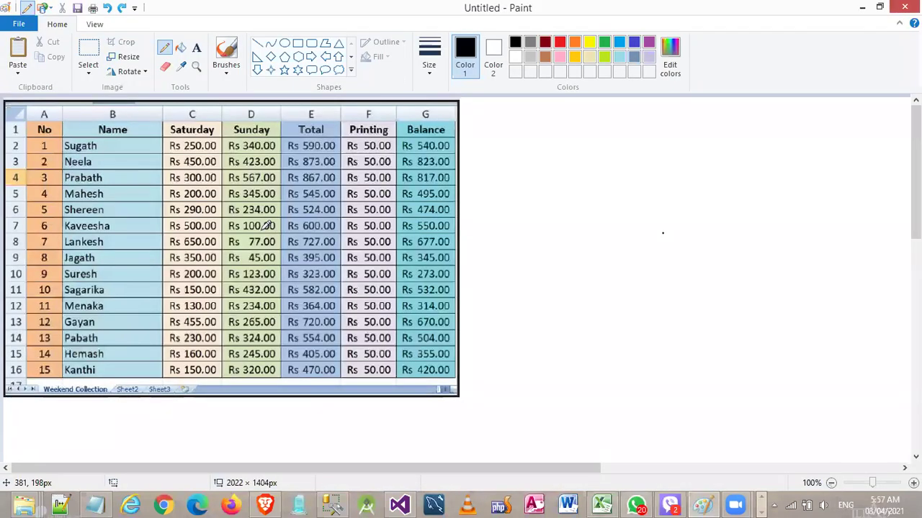
{"action": "key", "text": "alt+Tab"}
{"action": "type", "text": "77"}
{"action": "key", "text": "Right"}
{"action": "key", "text": "Up"}
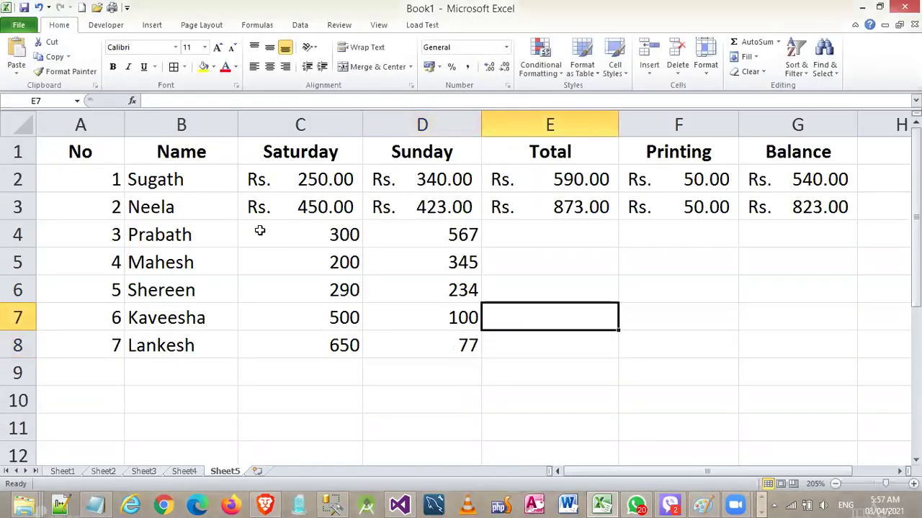
{"action": "key", "text": "Up"}
{"action": "key", "text": "Up"}
Enter a Printing charge of 50 in each cell F4 through F8
{"action": "left_click", "coordinate": [682, 212]}
{"action": "left_click", "coordinate": [688, 237]}
{"action": "type", "text": "50"}
{"action": "key", "text": "Return"}
{"action": "type", "text": "50"}
{"action": "key", "text": "Return"}
{"action": "type", "text": "50"}
{"action": "key", "text": "Return"}
{"action": "type", "text": "50"}
{"action": "key", "text": "Return"}
{"action": "type", "text": "50"}
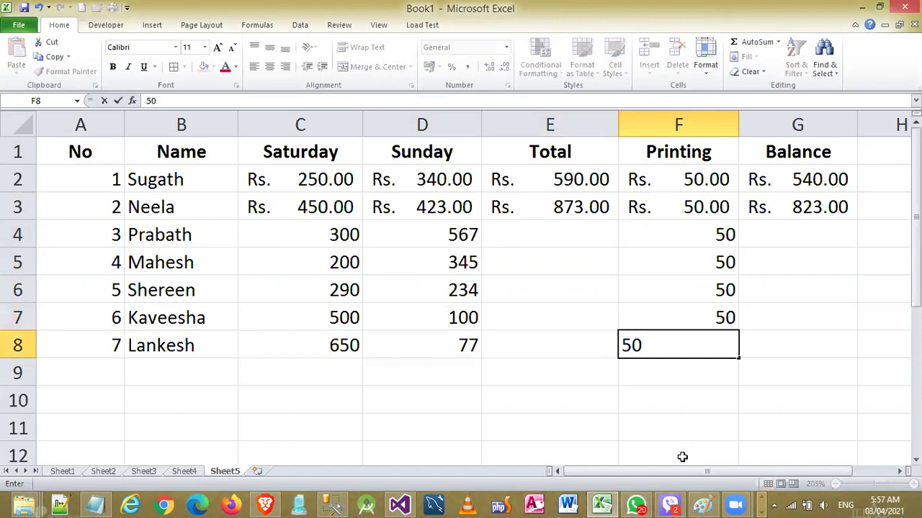
{"action": "left_click", "coordinate": [689, 426]}
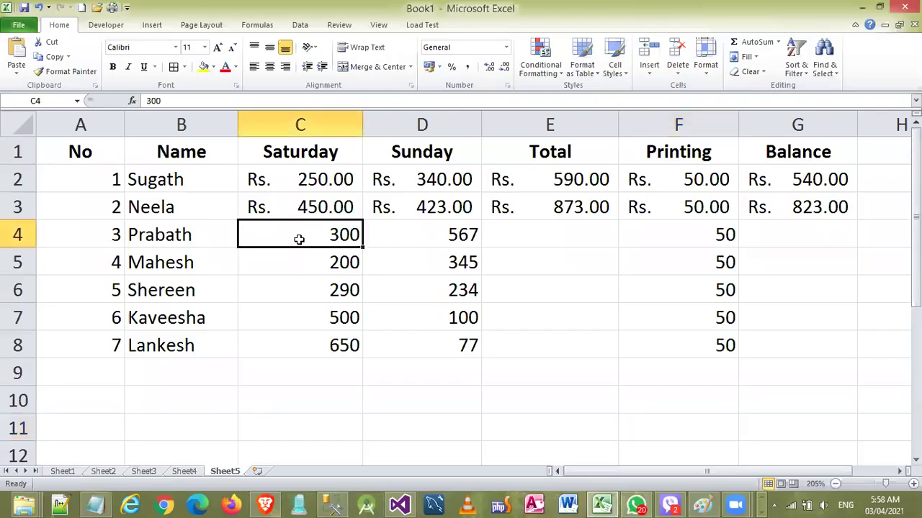
Apply Rs. accounting number format to the new amounts in C4:G8
{"action": "left_click_drag", "start_coordinate": [298, 238], "coordinate": [746, 334]}
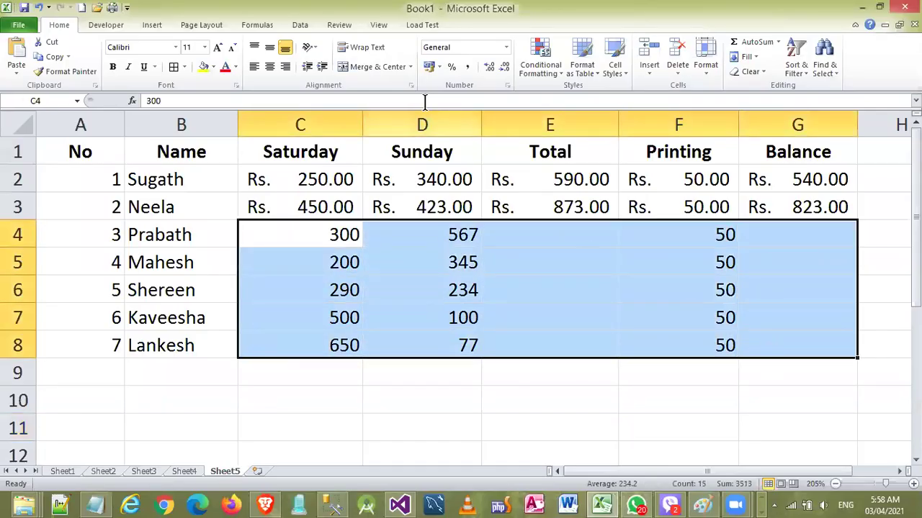
{"action": "left_click", "coordinate": [429, 67]}
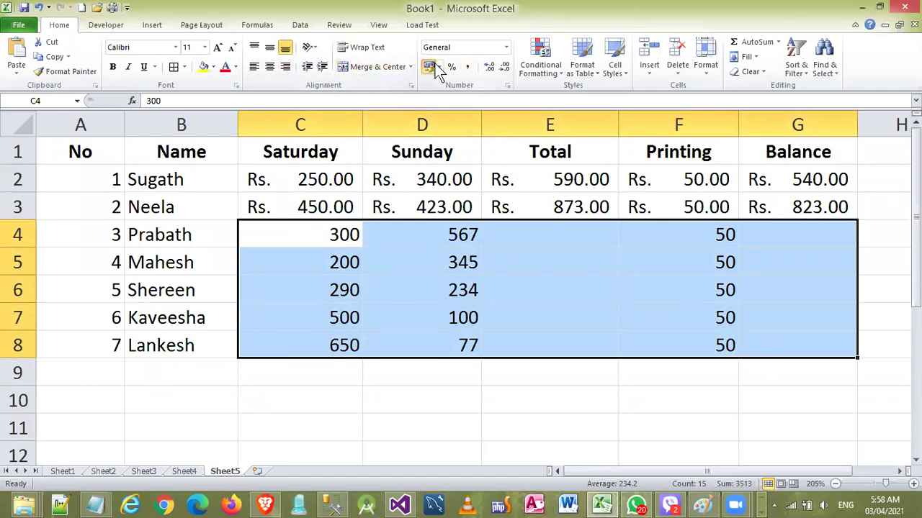
{"action": "left_click", "coordinate": [842, 396]}
{"action": "left_click", "coordinate": [880, 429]}
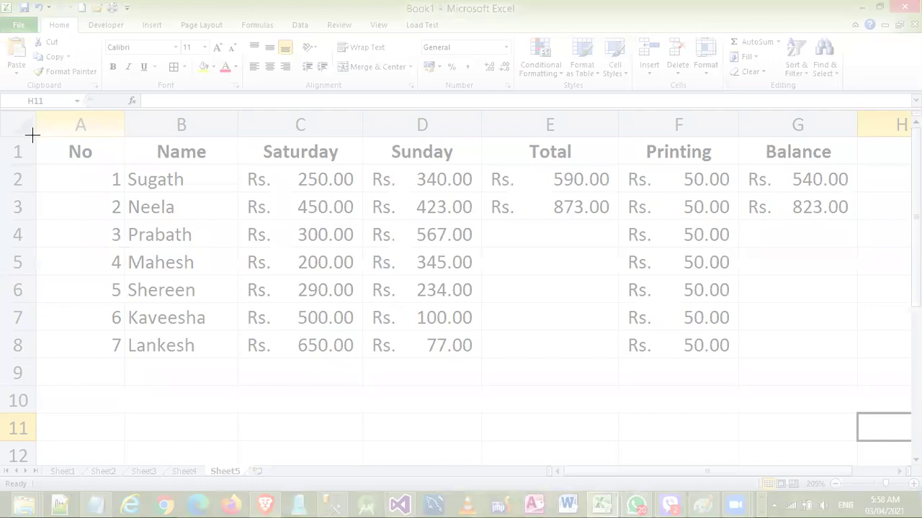
Give every cell of the table A1:G8 a border
{"action": "left_click_drag", "start_coordinate": [35, 135], "coordinate": [867, 370]}
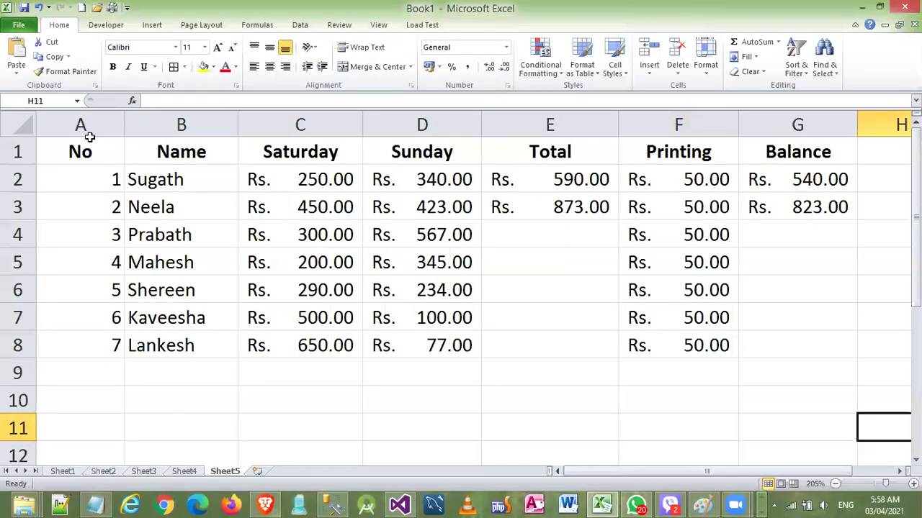
{"action": "mouse_move", "coordinate": [88, 138]}
{"action": "left_mouse_down"}
{"action": "mouse_move", "coordinate": [645, 317]}
{"action": "mouse_move", "coordinate": [792, 345]}
{"action": "left_mouse_up"}
{"action": "key", "text": "ctrl+c"}
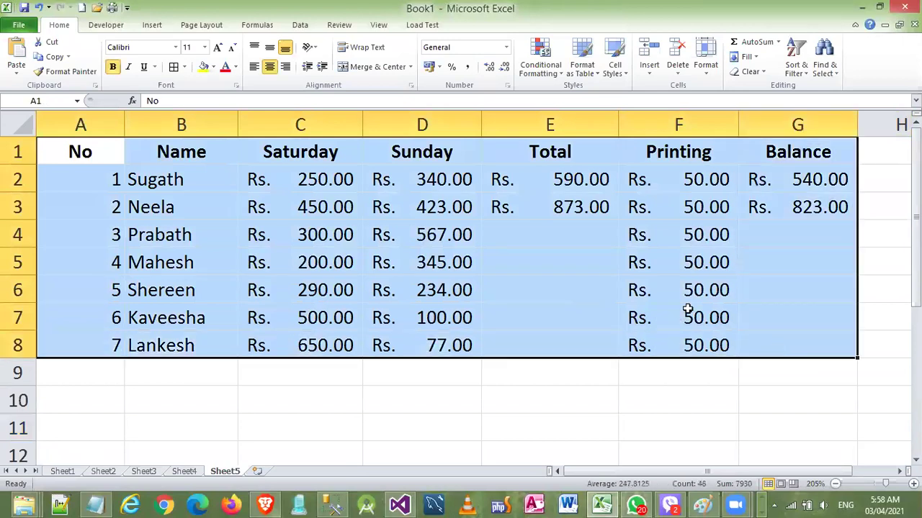
{"action": "left_click", "coordinate": [174, 69]}
{"action": "left_click", "coordinate": [885, 421]}
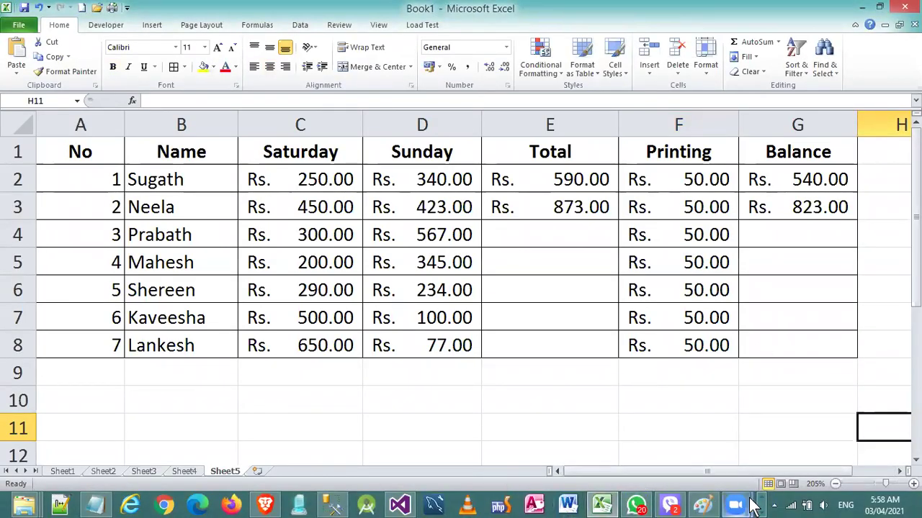
Paste the copied Excel table onto the blank page 2 of the ICT Grade 9 document
{"action": "left_click", "coordinate": [761, 504]}
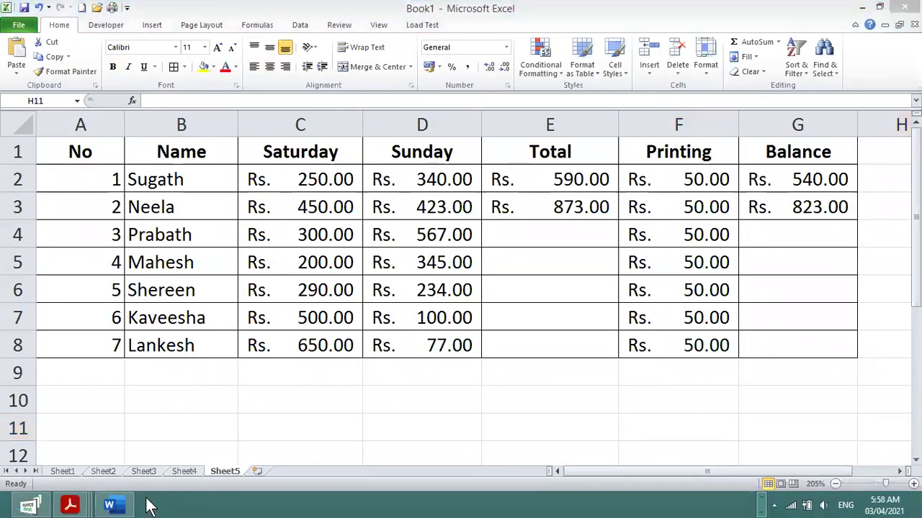
{"action": "left_click", "coordinate": [110, 504]}
{"action": "scroll", "coordinate": [273, 396], "scroll_direction": "down", "scroll_amount": 3}
{"action": "scroll", "coordinate": [274, 395], "scroll_direction": "down", "scroll_amount": 3}
{"action": "scroll", "coordinate": [274, 394], "scroll_direction": "down", "scroll_amount": 3}
{"action": "left_click", "coordinate": [267, 224]}
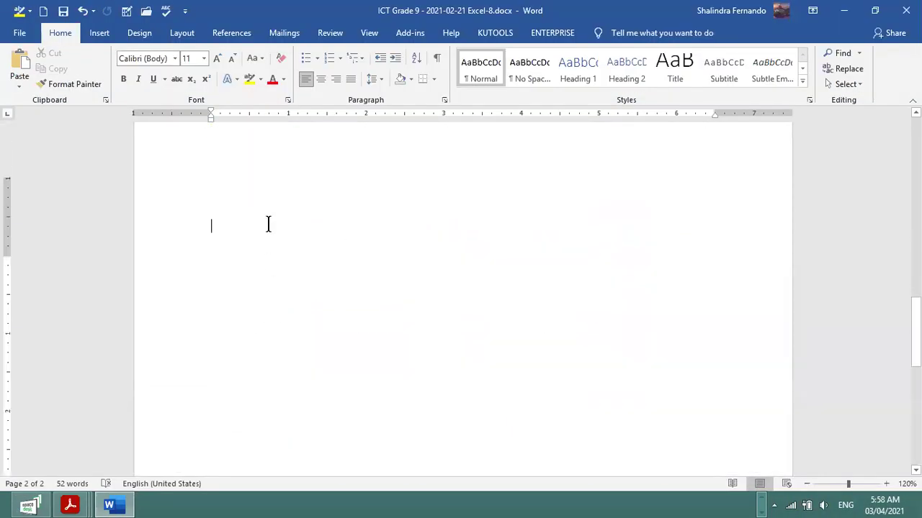
{"action": "scroll", "coordinate": [209, 308], "scroll_direction": "up", "scroll_amount": 1}
{"action": "key", "text": "ctrl+v"}
{"action": "scroll", "coordinate": [209, 306], "scroll_direction": "down", "scroll_amount": 3}
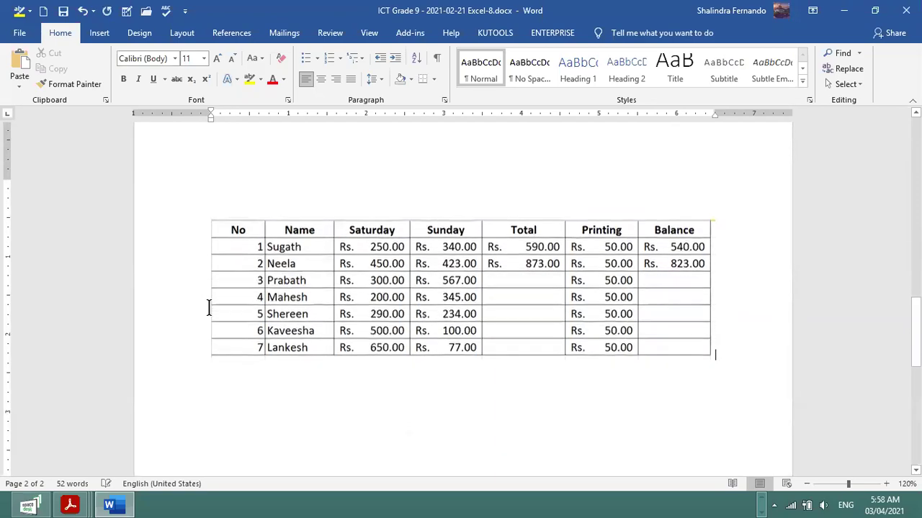
Replace the pasted table picture with a fresh paste of the Excel table
{"action": "key", "text": "alt+Tab"}
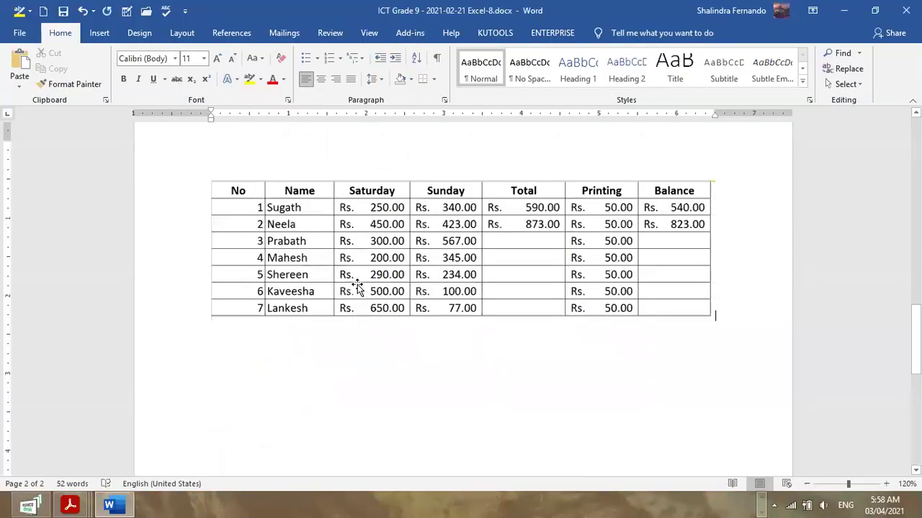
{"action": "left_click", "coordinate": [356, 285]}
{"action": "key", "text": "Delete"}
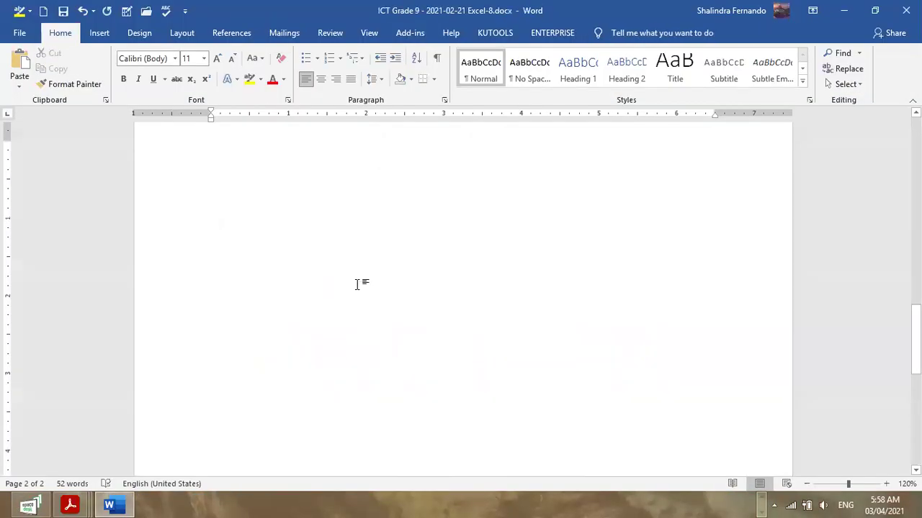
{"action": "key", "text": "ctrl+v"}
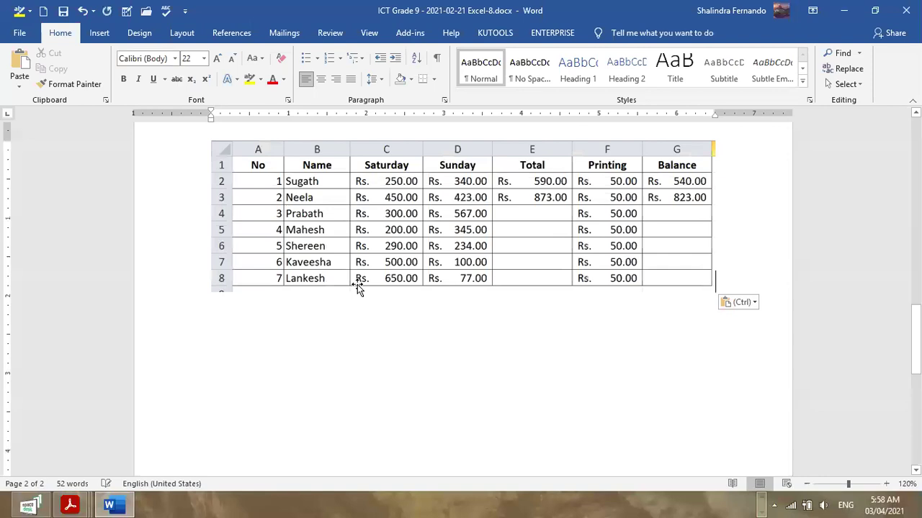
{"action": "key", "text": "Escape"}
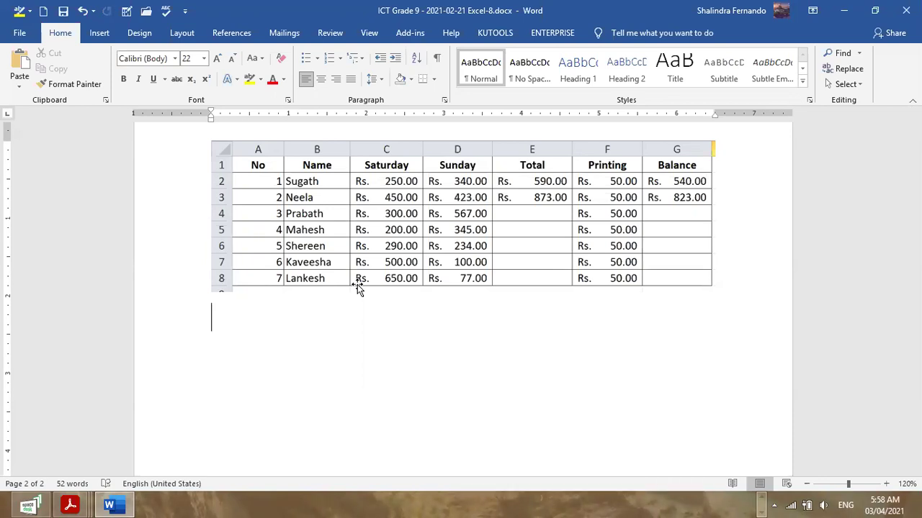
Type the heading Total below the table with =SUM(C2:D2) beneath it
{"action": "type", "text": "Total"}
{"action": "key", "text": "Return"}
{"action": "type", "text": "=su"}
{"action": "key", "text": "BackSpace"}
{"action": "key", "text": "BackSpace"}
{"action": "type", "text": "SUM("}
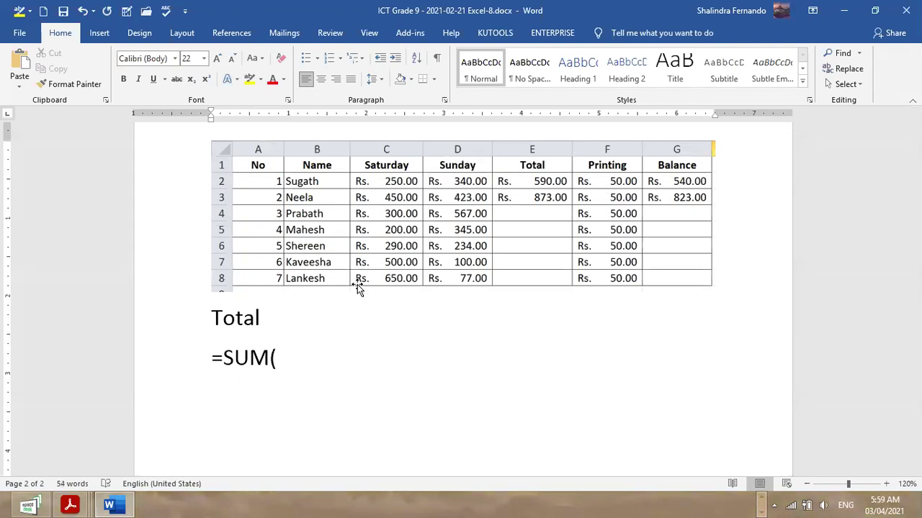
{"action": "type", "text": "C2:D2)"}
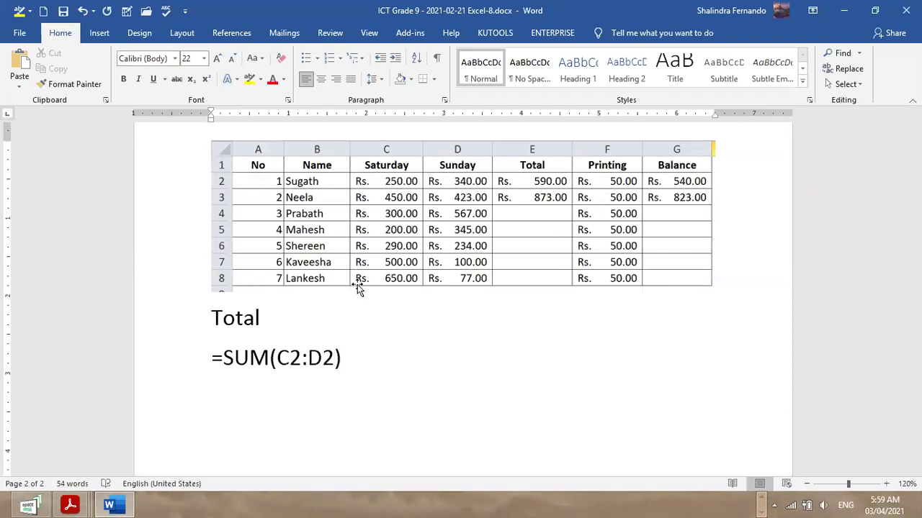
{"action": "key", "text": "Return"}
Add =SUM(C3:D3) on the next line, leave two blank lines, and begin the Balance heading
{"action": "type", "text": "=SUM*"}
{"action": "key", "text": "BackSpace"}
{"action": "type", "text": "(C"}
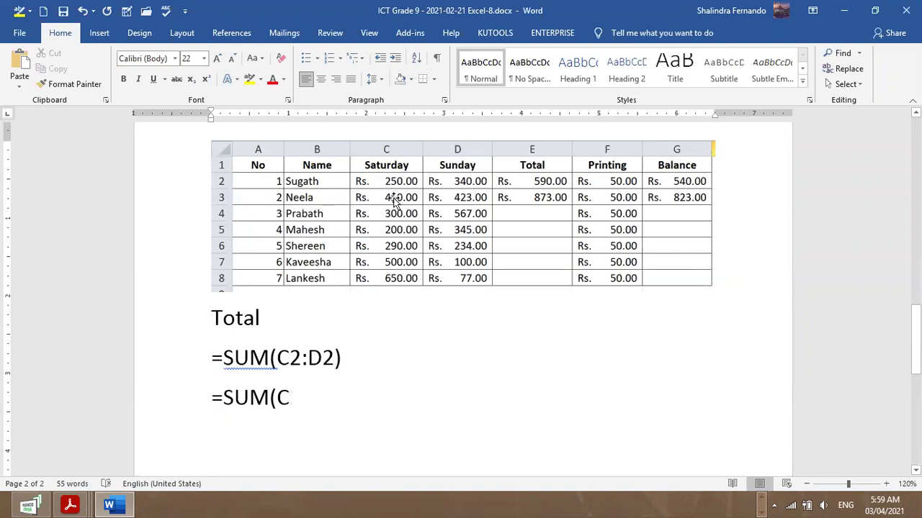
{"action": "type", "text": "3:"}
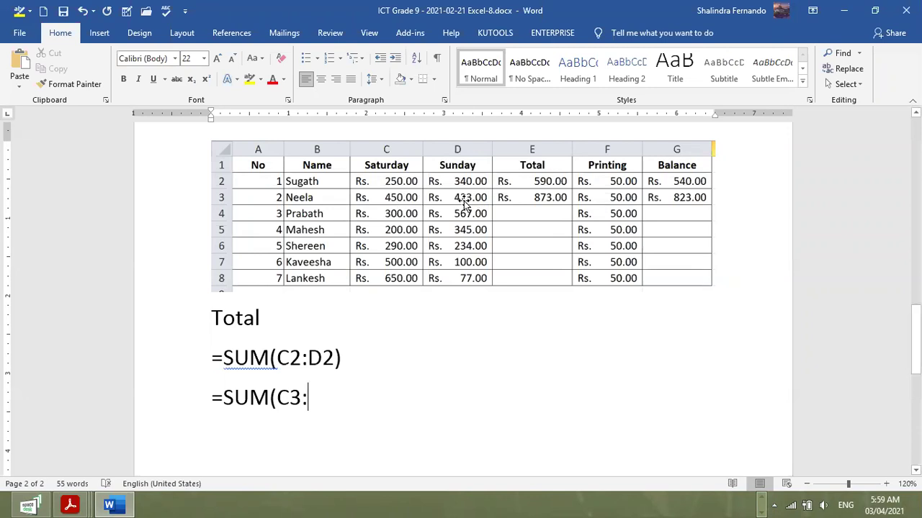
{"action": "type", "text": "D3)"}
{"action": "key", "text": "Return"}
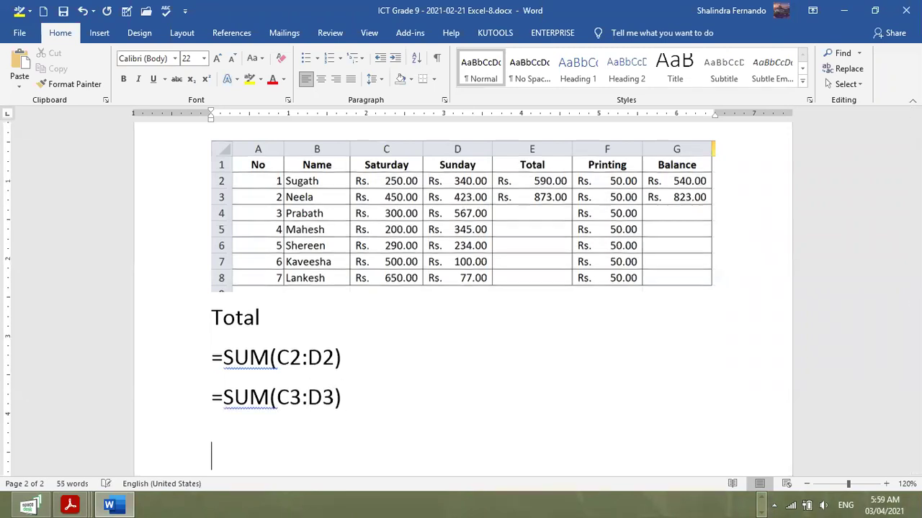
{"action": "key", "text": "Return"}
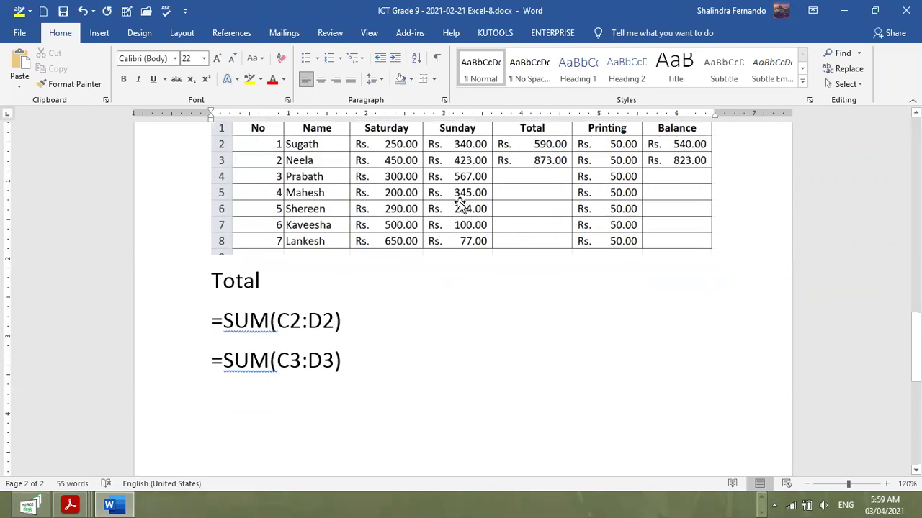
{"action": "type", "text": "bALA"}
{"action": "key", "text": "BackSpace"}
{"action": "key", "text": "BackSpace"}
{"action": "key", "text": "BackSpace"}
{"action": "key", "text": "BackSpace"}
Finish the Balance heading and write =E2-F2 under it
{"action": "type", "text": "Balance"}
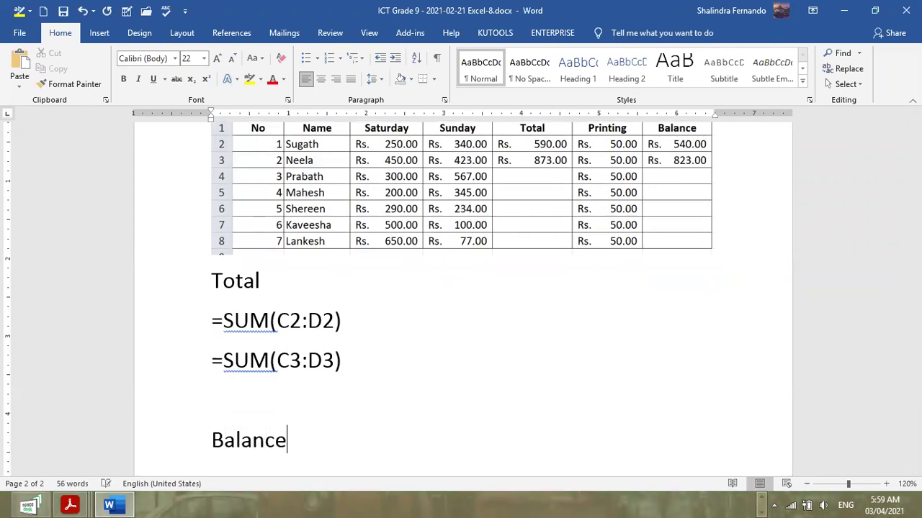
{"action": "key", "text": "Return"}
{"action": "type", "text": "="}
{"action": "scroll", "coordinate": [587, 263], "scroll_direction": "up", "scroll_amount": 1}
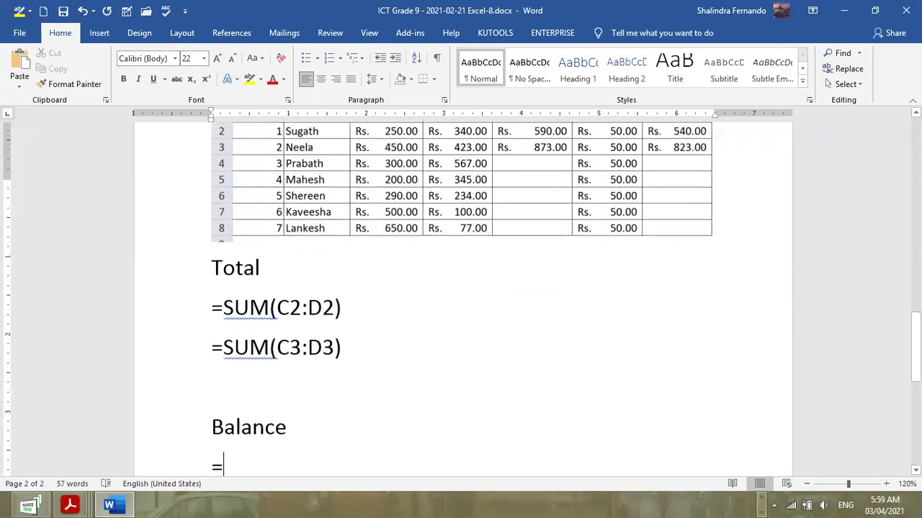
{"action": "scroll", "coordinate": [587, 263], "scroll_direction": "up", "scroll_amount": 3}
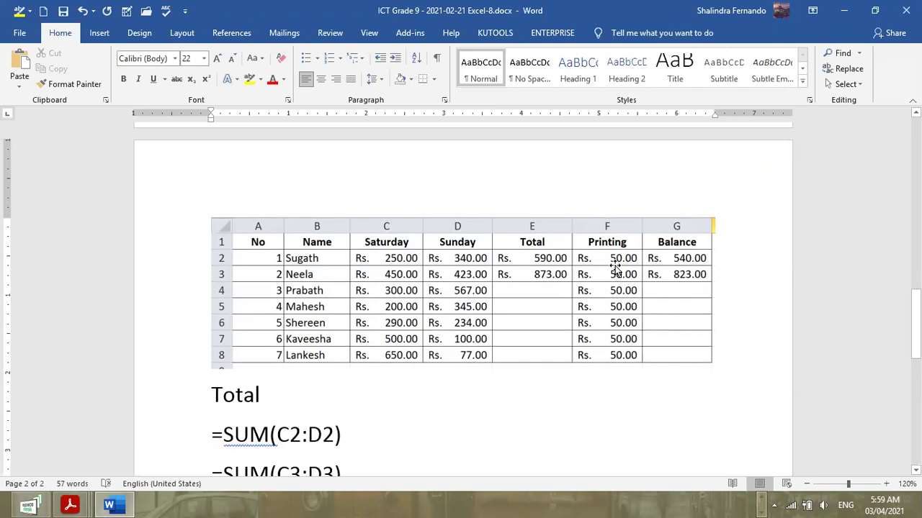
{"action": "scroll", "coordinate": [616, 268], "scroll_direction": "down", "scroll_amount": 2}
{"action": "scroll", "coordinate": [564, 293], "scroll_direction": "down", "scroll_amount": 3}
{"action": "scroll", "coordinate": [564, 294], "scroll_direction": "up", "scroll_amount": 1}
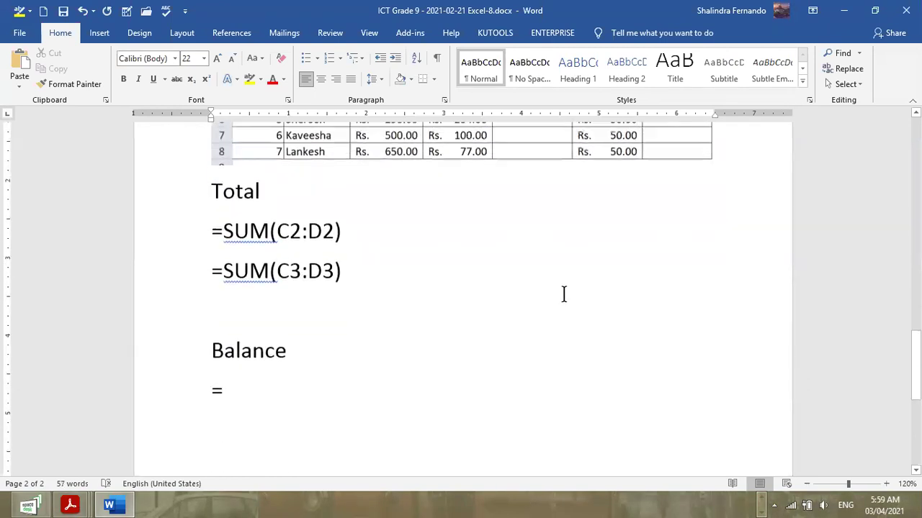
{"action": "type", "text": "E2-"}
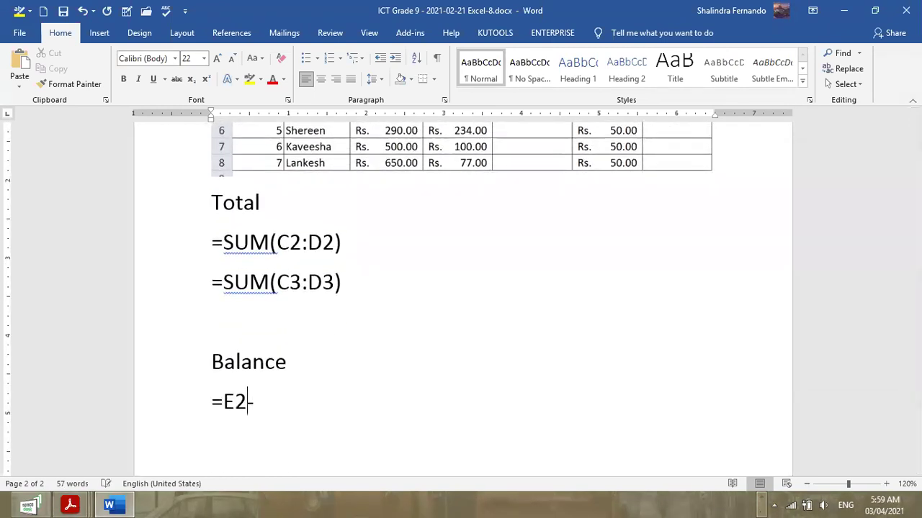
{"action": "type", "text": "F2"}
Add =E3-F3 on the next line and compare the notes against the table
{"action": "key", "text": "Return"}
{"action": "type", "text": "="}
{"action": "type", "text": "E4-"}
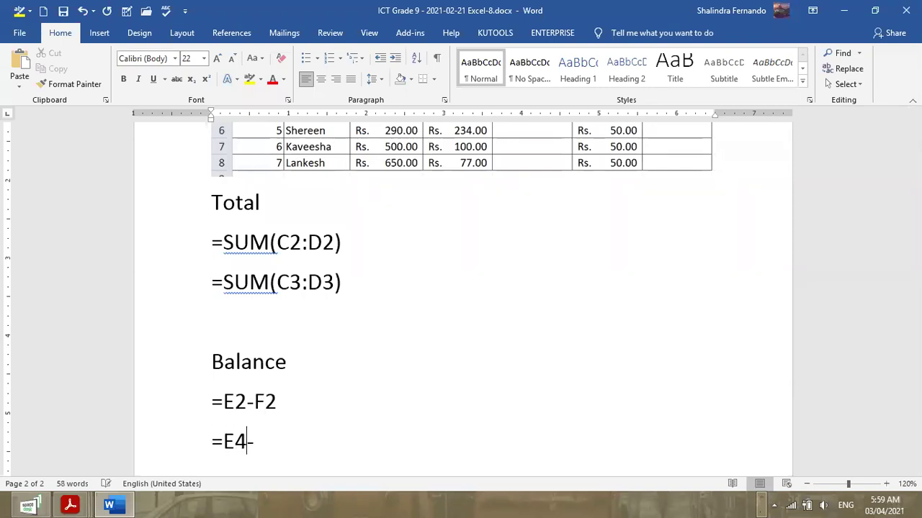
{"action": "key", "text": "BackSpace"}
{"action": "type", "text": "3-F3"}
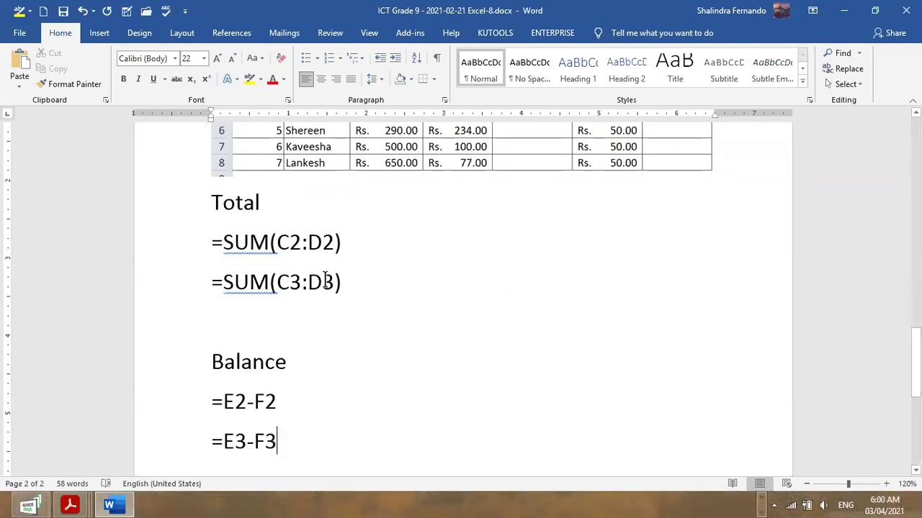
{"action": "scroll", "coordinate": [371, 272], "scroll_direction": "up", "scroll_amount": 1}
{"action": "scroll", "coordinate": [371, 276], "scroll_direction": "up", "scroll_amount": 3}
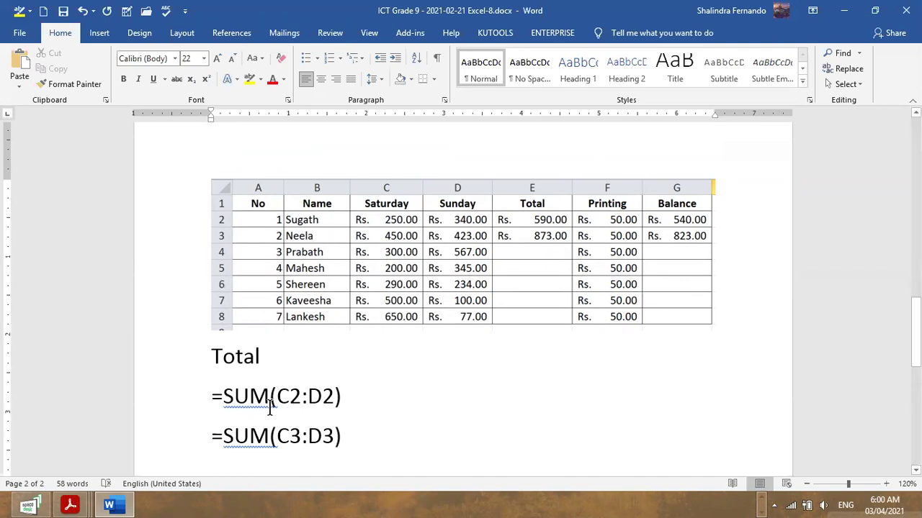
{"action": "scroll", "coordinate": [274, 416], "scroll_direction": "down", "scroll_amount": 2}
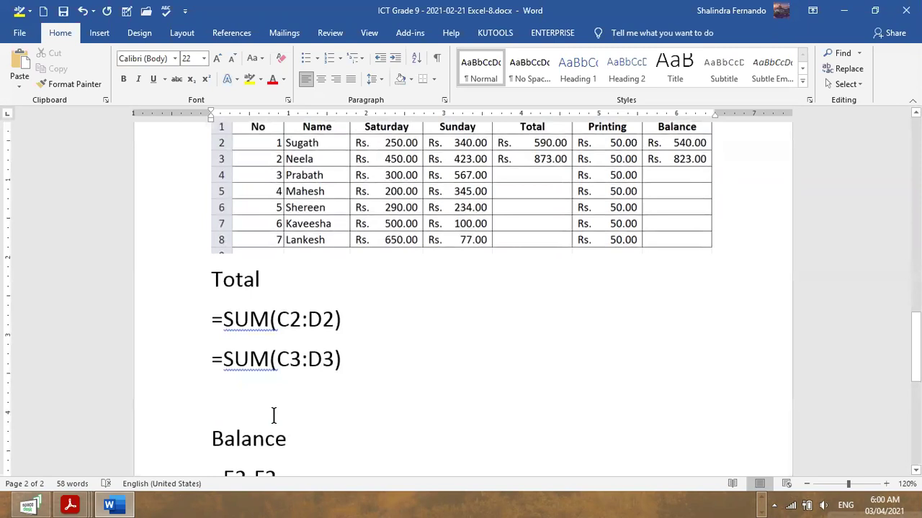
{"action": "scroll", "coordinate": [274, 416], "scroll_direction": "down", "scroll_amount": 1}
{"action": "scroll", "coordinate": [286, 428], "scroll_direction": "down", "scroll_amount": 1}
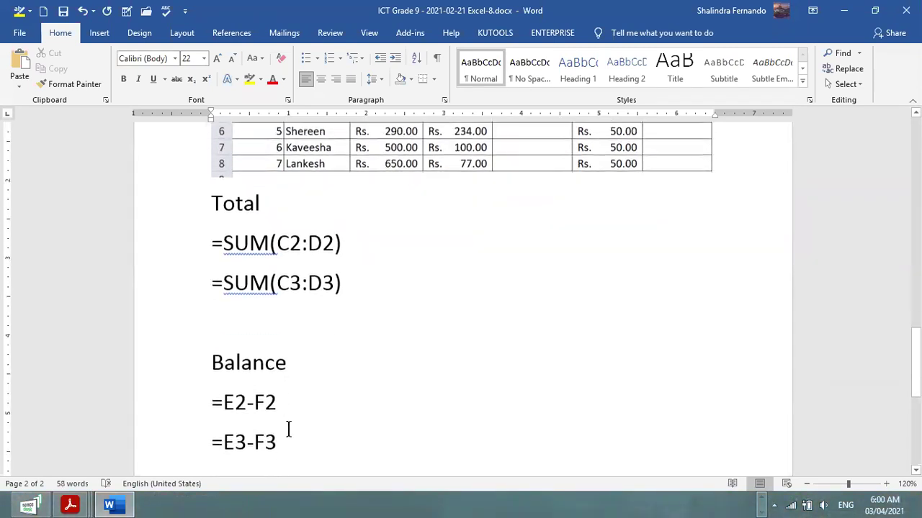
Reduce the font of the lines from Total through =E3-F3 from 22 to 14
{"action": "left_click_drag", "start_coordinate": [295, 443], "coordinate": [119, 219]}
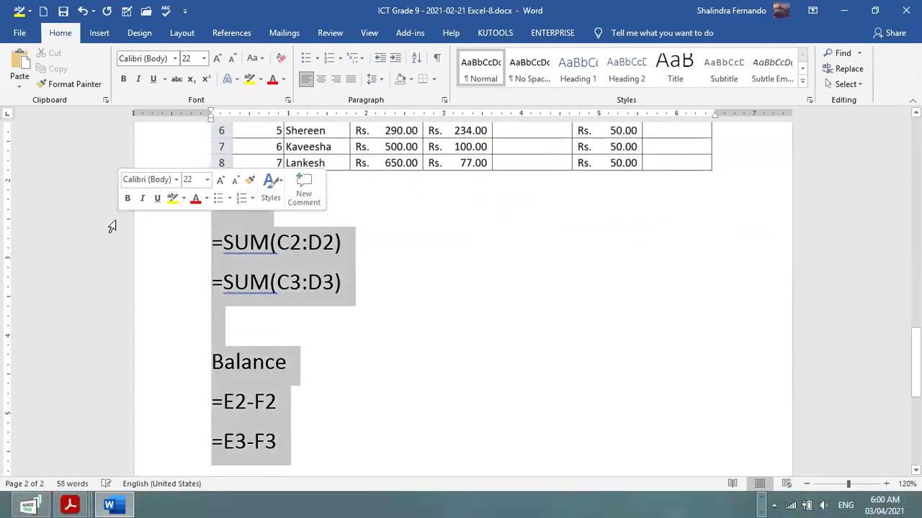
{"action": "left_click", "coordinate": [119, 203], "text": "shift"}
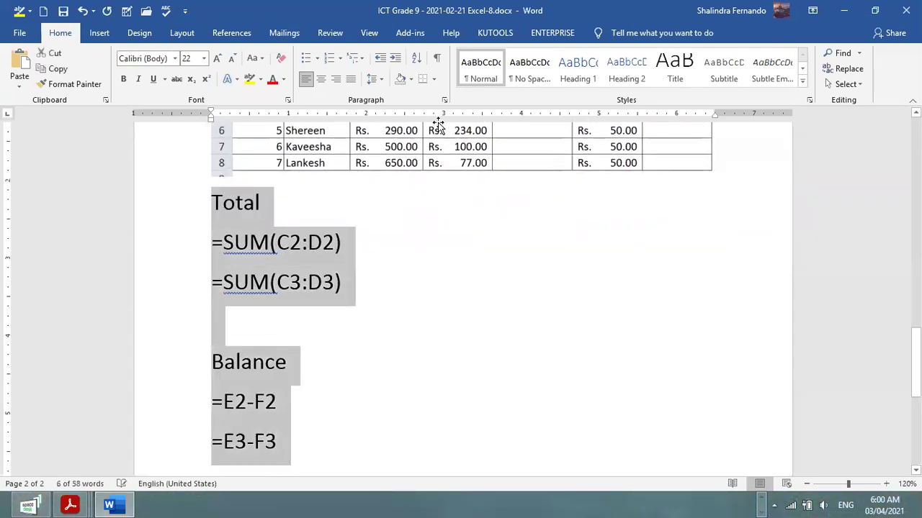
{"action": "left_click", "coordinate": [232, 58]}
{"action": "left_click", "coordinate": [232, 59]}
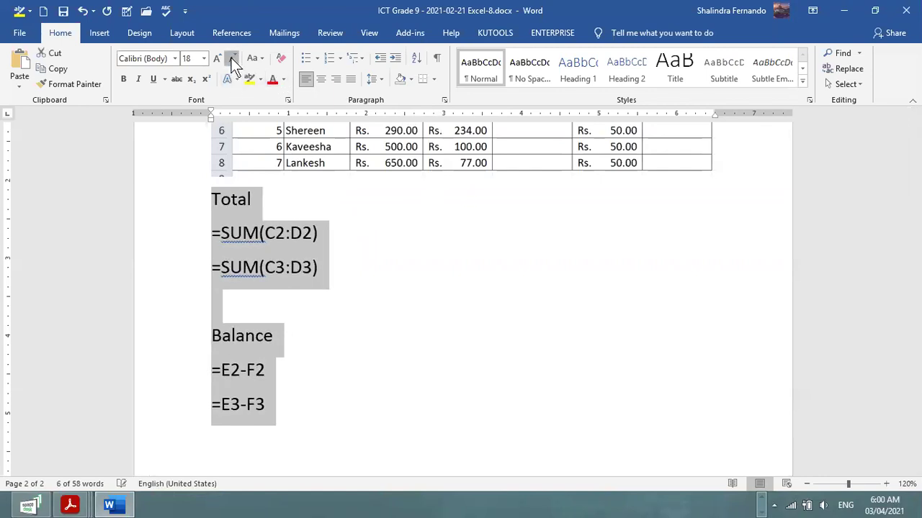
{"action": "left_click", "coordinate": [232, 59]}
{"action": "left_click", "coordinate": [232, 58]}
{"action": "left_click", "coordinate": [413, 314]}
{"action": "scroll", "coordinate": [414, 315], "scroll_direction": "up", "scroll_amount": 2}
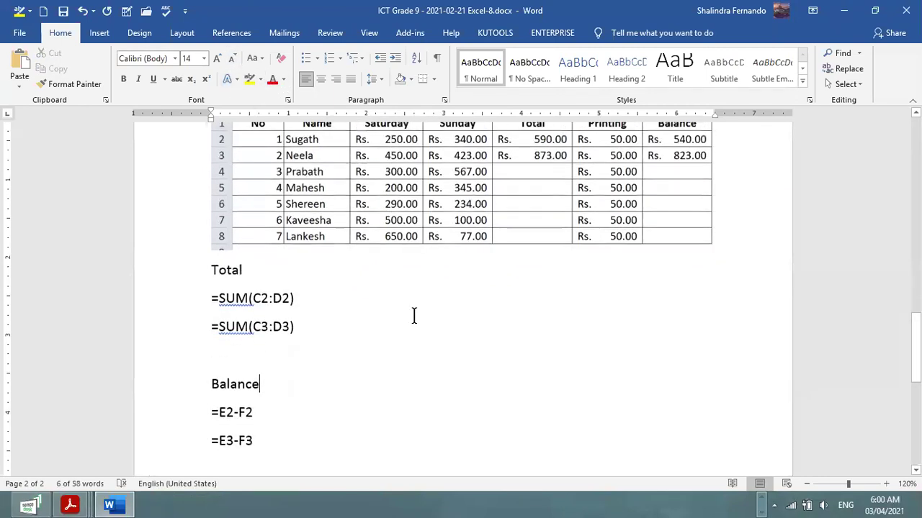
{"action": "scroll", "coordinate": [414, 316], "scroll_direction": "up", "scroll_amount": 1}
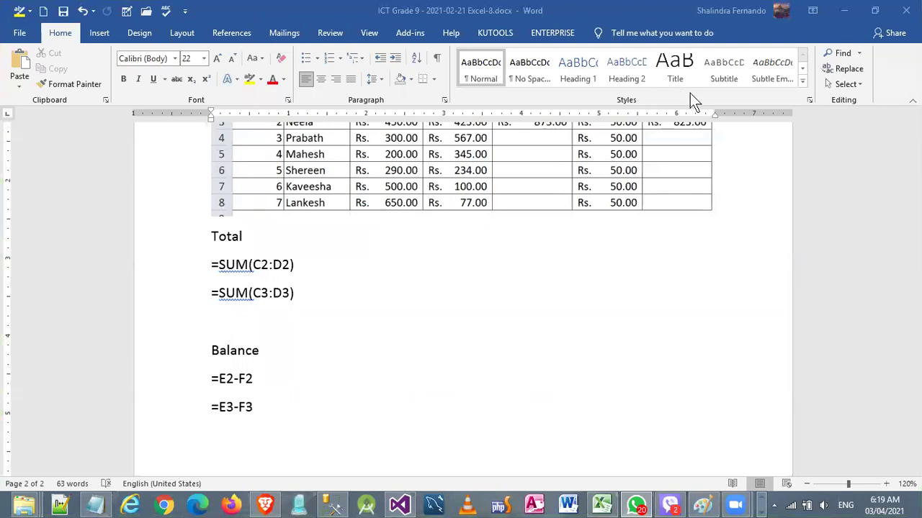
{"action": "key", "text": "alt+Tab"}
{"action": "key", "text": "alt+Tab"}
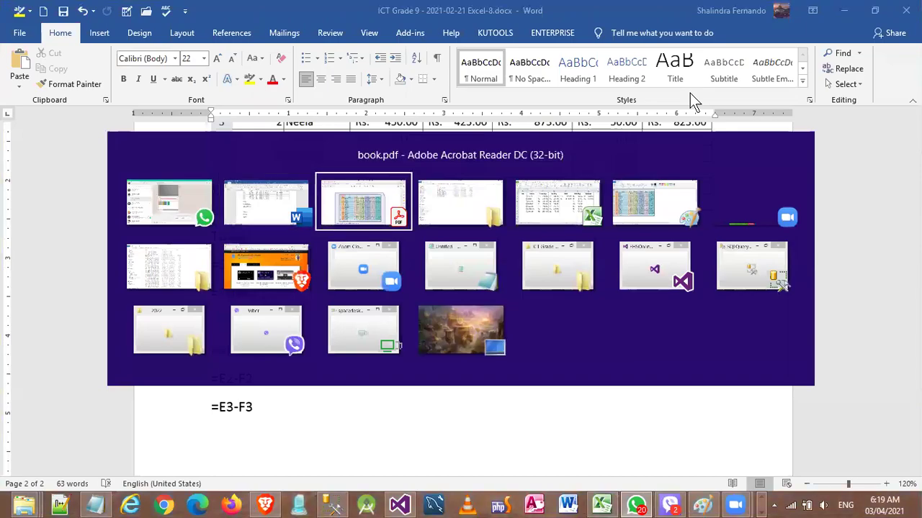
{"action": "scroll", "coordinate": [648, 116], "scroll_direction": "down", "scroll_amount": 4}
{"action": "scroll", "coordinate": [540, 144], "scroll_direction": "down", "scroll_amount": 3}
{"action": "scroll", "coordinate": [467, 170], "scroll_direction": "down", "scroll_amount": 4}
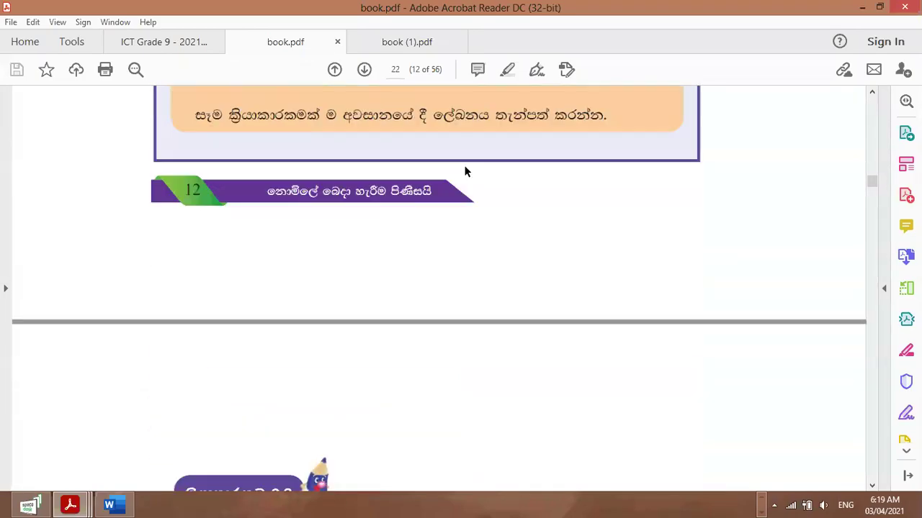
{"action": "scroll", "coordinate": [464, 171], "scroll_direction": "down", "scroll_amount": 3}
{"action": "scroll", "coordinate": [464, 171], "scroll_direction": "down", "scroll_amount": 4}
{"action": "scroll", "coordinate": [464, 169], "scroll_direction": "down", "scroll_amount": 3}
{"action": "scroll", "coordinate": [465, 168], "scroll_direction": "down", "scroll_amount": 3}
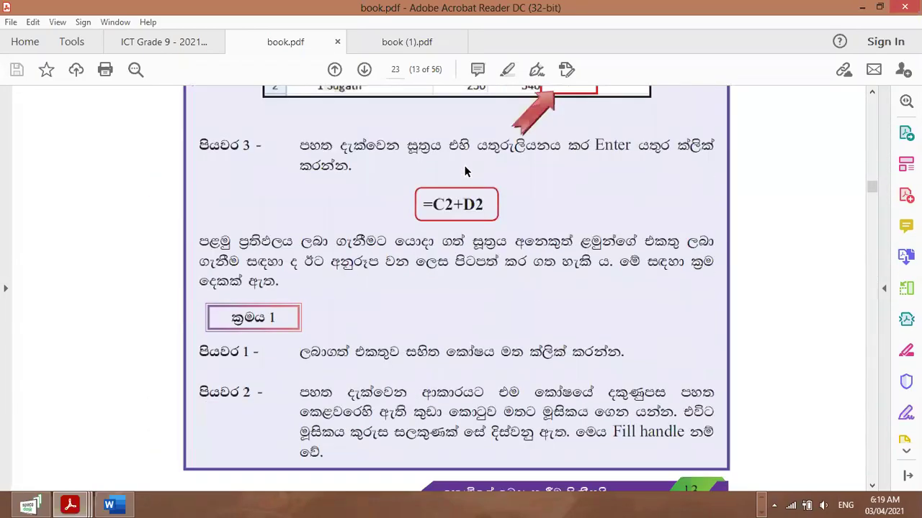
{"action": "scroll", "coordinate": [464, 166], "scroll_direction": "down", "scroll_amount": 4}
{"action": "scroll", "coordinate": [465, 166], "scroll_direction": "down", "scroll_amount": 4}
{"action": "scroll", "coordinate": [465, 167], "scroll_direction": "down", "scroll_amount": 3}
{"action": "scroll", "coordinate": [465, 167], "scroll_direction": "down", "scroll_amount": 3}
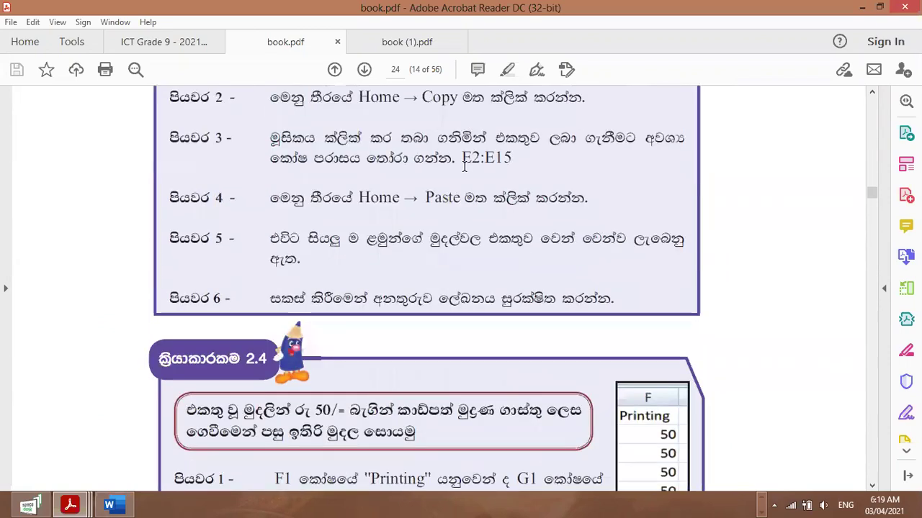
{"action": "scroll", "coordinate": [464, 166], "scroll_direction": "down", "scroll_amount": 3}
{"action": "scroll", "coordinate": [464, 168], "scroll_direction": "down", "scroll_amount": 3}
{"action": "scroll", "coordinate": [465, 171], "scroll_direction": "down", "scroll_amount": 2}
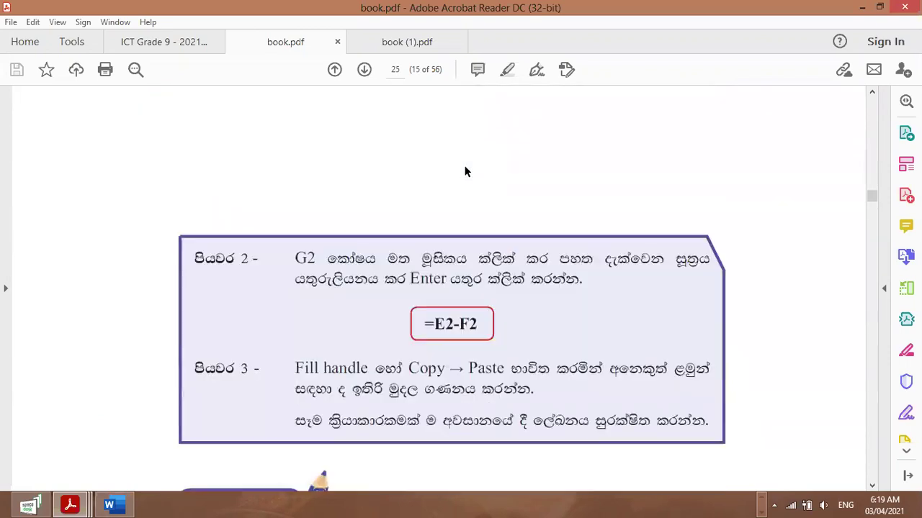
{"action": "scroll", "coordinate": [464, 171], "scroll_direction": "down", "scroll_amount": 2}
{"action": "scroll", "coordinate": [464, 172], "scroll_direction": "down", "scroll_amount": 1}
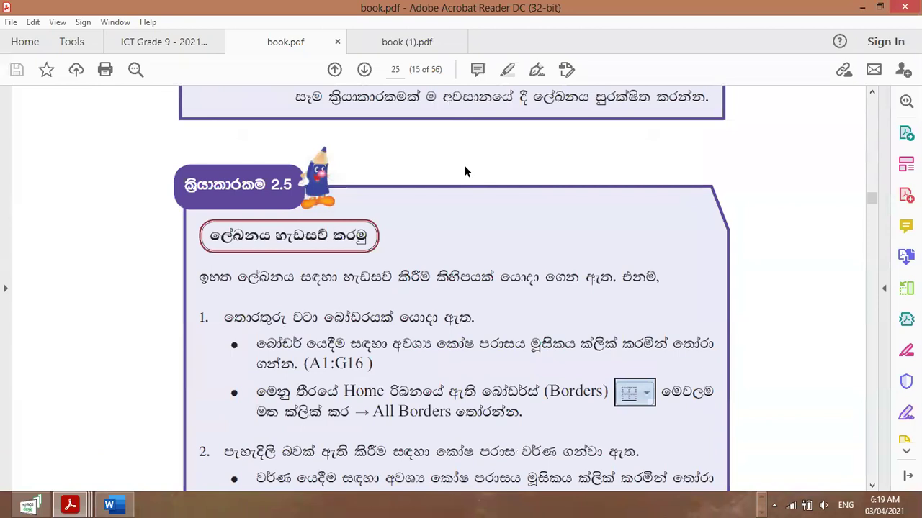
{"action": "scroll", "coordinate": [465, 171], "scroll_direction": "down", "scroll_amount": 1}
{"action": "scroll", "coordinate": [465, 172], "scroll_direction": "down", "scroll_amount": 2}
{"action": "scroll", "coordinate": [464, 172], "scroll_direction": "down", "scroll_amount": 4}
{"action": "scroll", "coordinate": [464, 172], "scroll_direction": "down", "scroll_amount": 3}
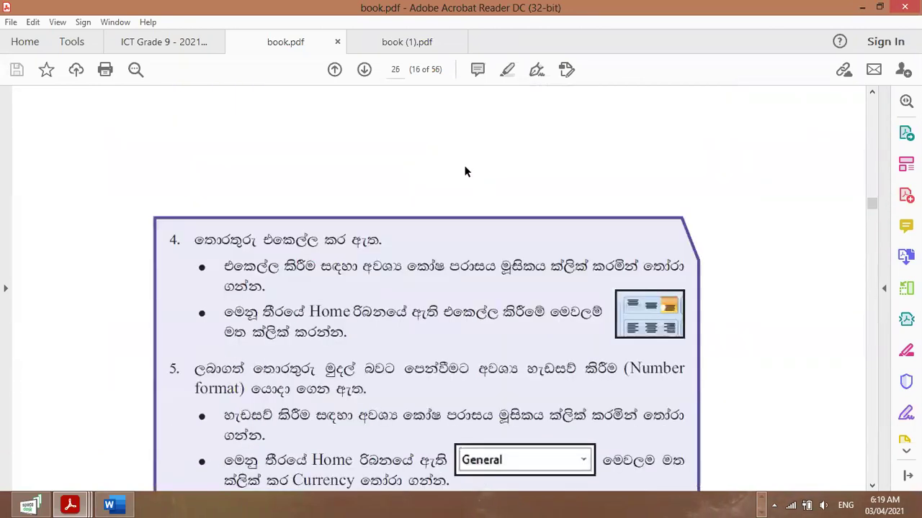
{"action": "scroll", "coordinate": [465, 172], "scroll_direction": "down", "scroll_amount": 3}
{"action": "scroll", "coordinate": [464, 172], "scroll_direction": "down", "scroll_amount": 2}
{"action": "scroll", "coordinate": [464, 171], "scroll_direction": "down", "scroll_amount": 1}
{"action": "scroll", "coordinate": [464, 171], "scroll_direction": "down", "scroll_amount": 1}
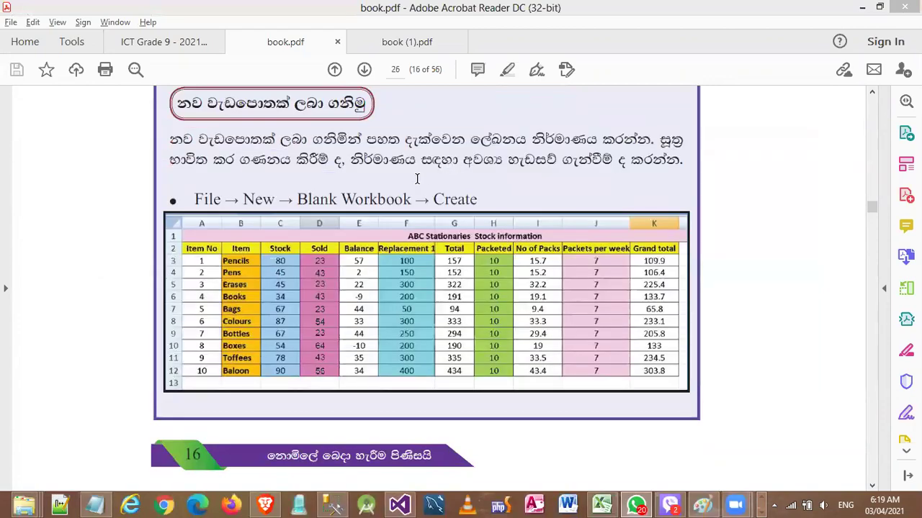
{"action": "key", "text": "alt+Tab"}
{"action": "key", "text": "alt+Tab"}
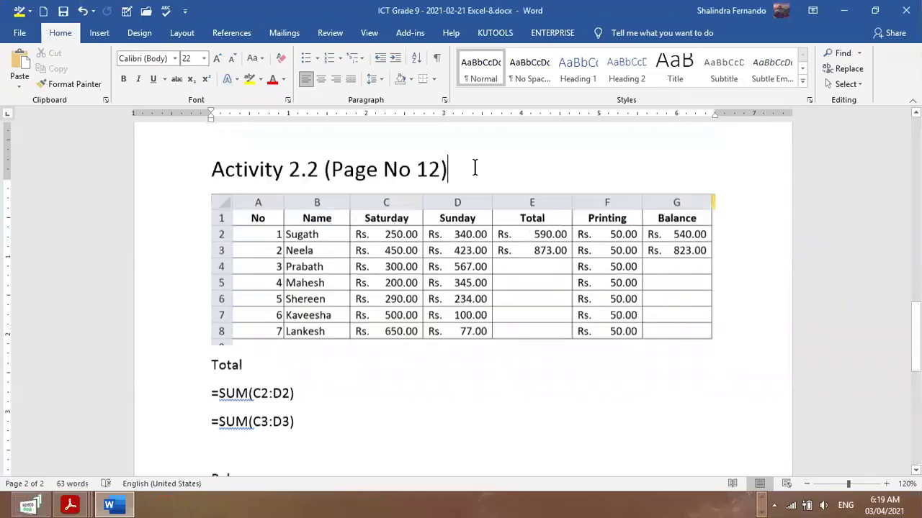
{"action": "key", "text": "alt+Tab"}
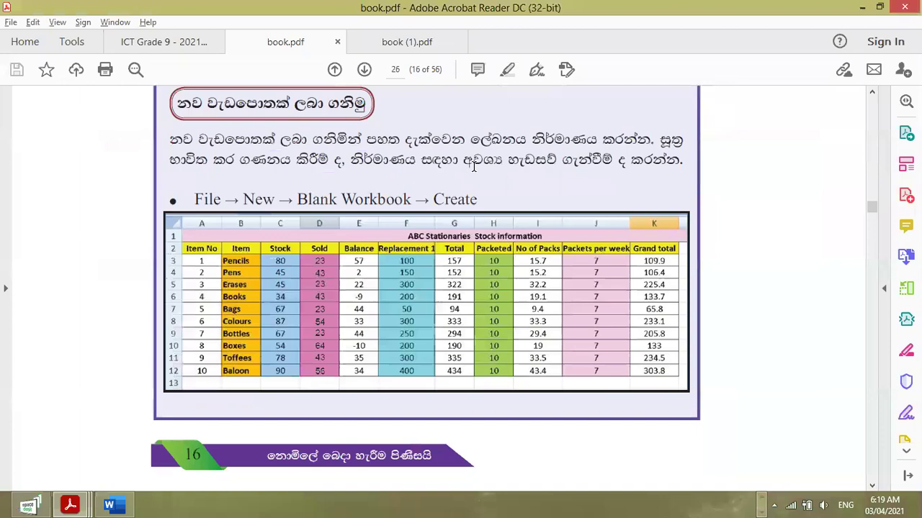
{"action": "scroll", "coordinate": [474, 167], "scroll_direction": "up", "scroll_amount": 5}
{"action": "scroll", "coordinate": [474, 167], "scroll_direction": "up", "scroll_amount": 5}
{"action": "scroll", "coordinate": [474, 167], "scroll_direction": "up", "scroll_amount": 5}
{"action": "scroll", "coordinate": [474, 168], "scroll_direction": "up", "scroll_amount": 5}
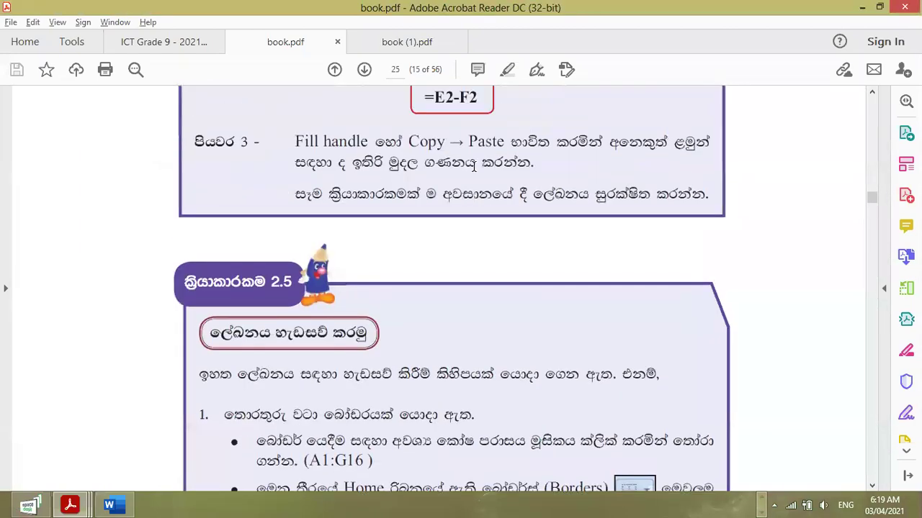
{"action": "scroll", "coordinate": [474, 165], "scroll_direction": "up", "scroll_amount": 5}
{"action": "scroll", "coordinate": [474, 165], "scroll_direction": "up", "scroll_amount": 5}
{"action": "scroll", "coordinate": [473, 165], "scroll_direction": "up", "scroll_amount": 5}
{"action": "scroll", "coordinate": [474, 165], "scroll_direction": "up", "scroll_amount": 5}
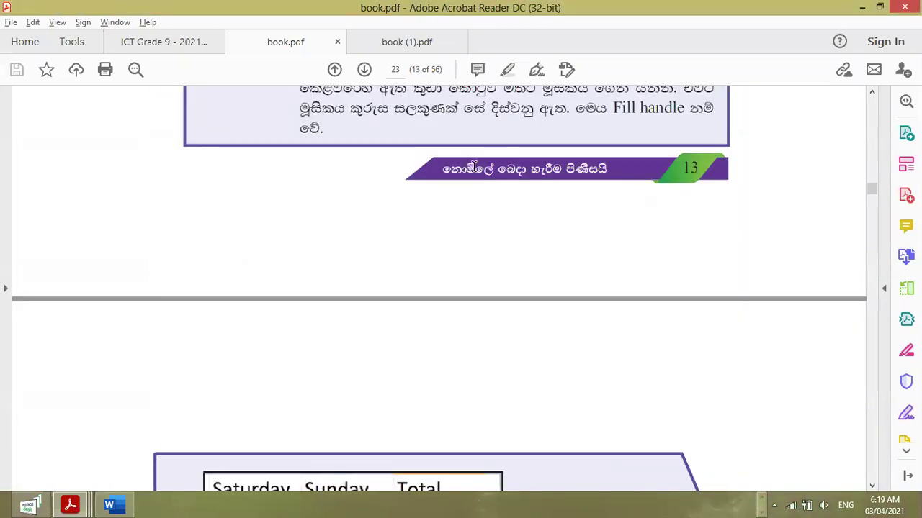
{"action": "scroll", "coordinate": [473, 165], "scroll_direction": "up", "scroll_amount": 5}
{"action": "scroll", "coordinate": [474, 165], "scroll_direction": "up", "scroll_amount": 5}
{"action": "scroll", "coordinate": [474, 169], "scroll_direction": "up", "scroll_amount": 5}
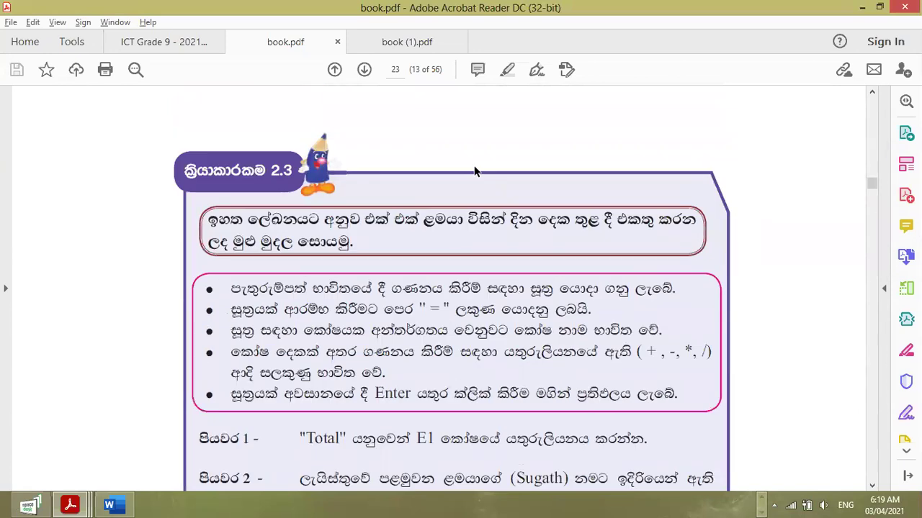
{"action": "scroll", "coordinate": [474, 172], "scroll_direction": "up", "scroll_amount": 2}
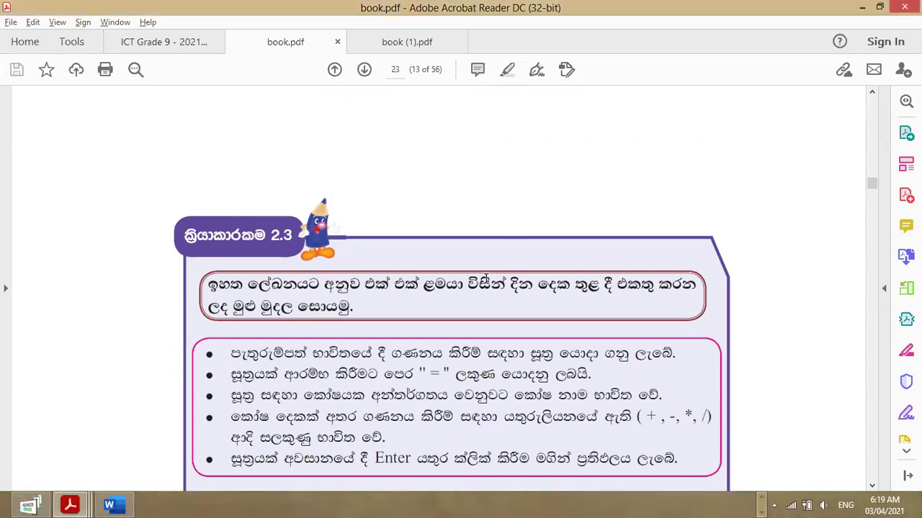
{"action": "scroll", "coordinate": [488, 277], "scroll_direction": "up", "scroll_amount": 5}
{"action": "scroll", "coordinate": [487, 279], "scroll_direction": "up", "scroll_amount": 3}
{"action": "scroll", "coordinate": [486, 280], "scroll_direction": "up", "scroll_amount": 3}
{"action": "scroll", "coordinate": [487, 280], "scroll_direction": "up", "scroll_amount": 3}
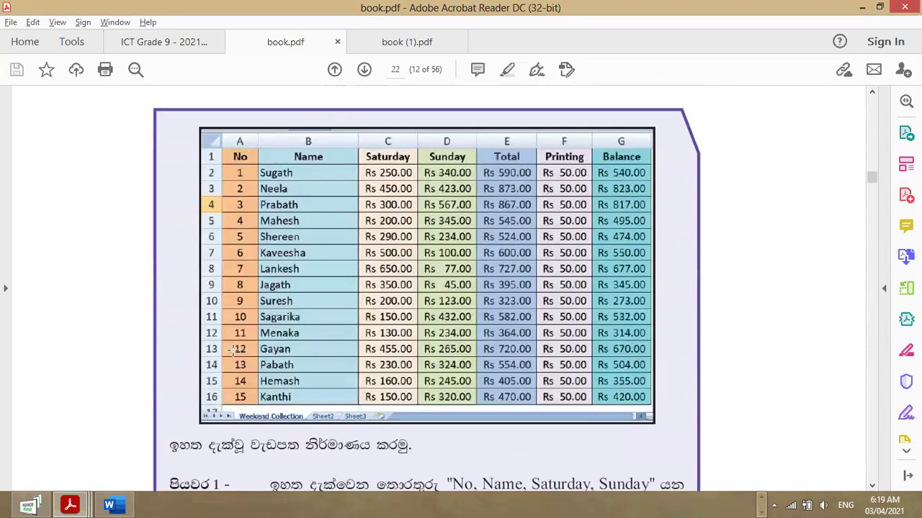
Fill the No column cells A1:A8 with orange, matching the book's table
{"action": "key", "text": "alt+Tab"}
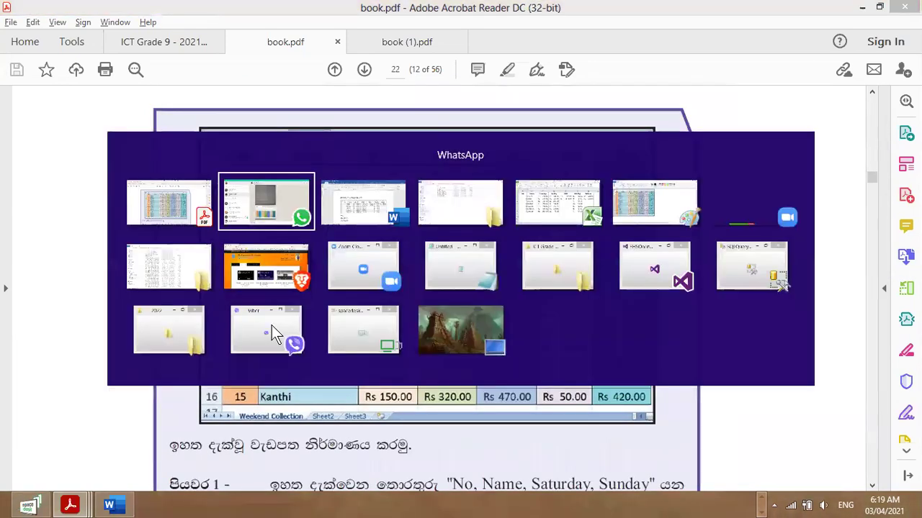
{"action": "key", "text": "Tab"}
{"action": "key", "text": "Tab"}
{"action": "key", "text": "Tab"}
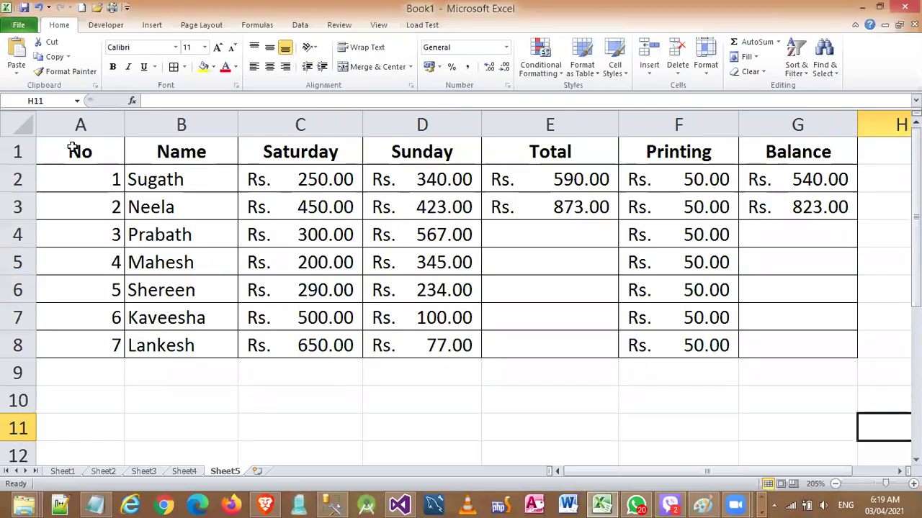
{"action": "left_click_drag", "start_coordinate": [70, 147], "coordinate": [59, 344]}
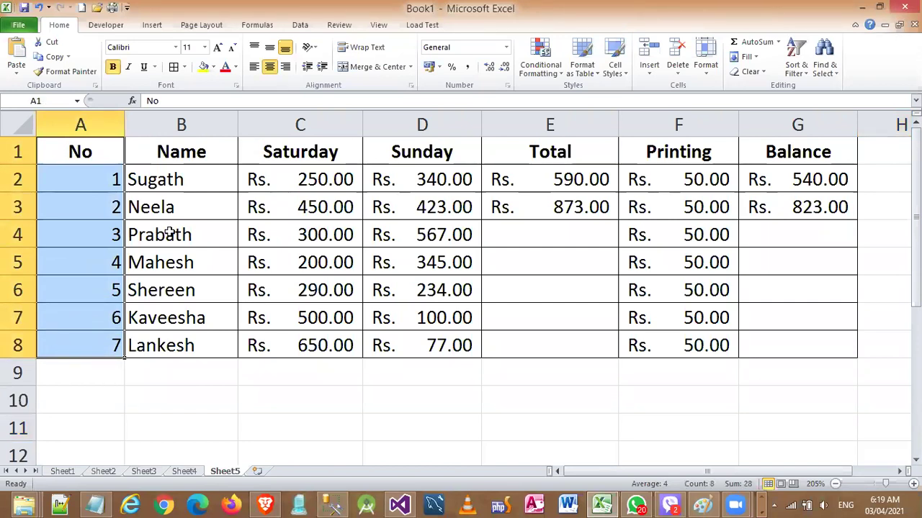
{"action": "left_click", "coordinate": [213, 69]}
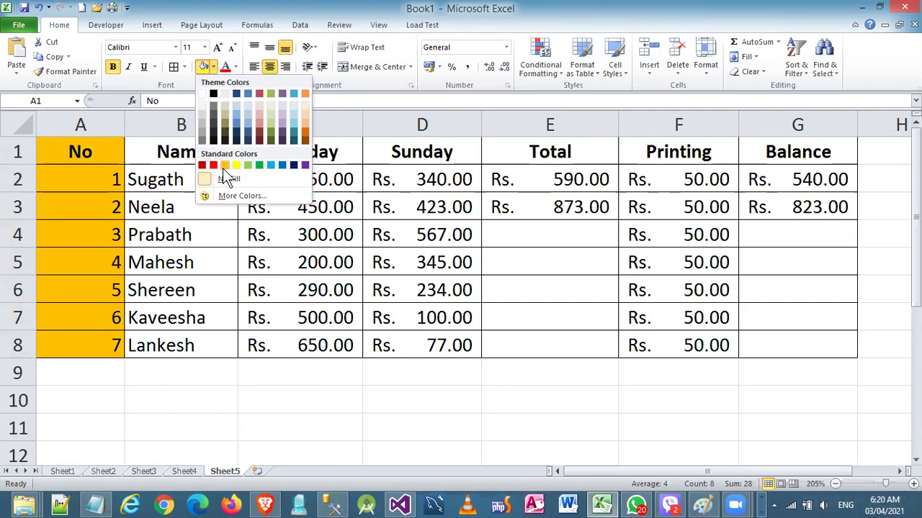
{"action": "key", "text": "alt+Tab"}
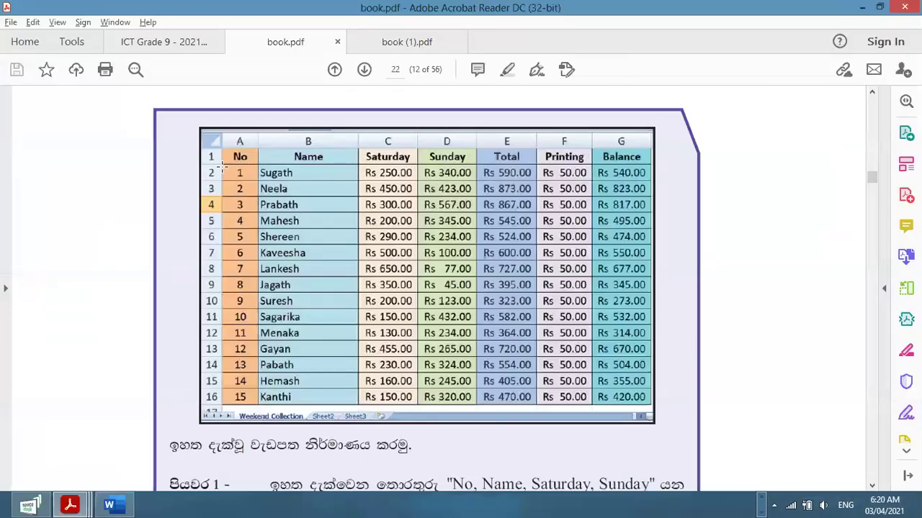
{"action": "key", "text": "alt+Tab"}
{"action": "left_click", "coordinate": [213, 66]}
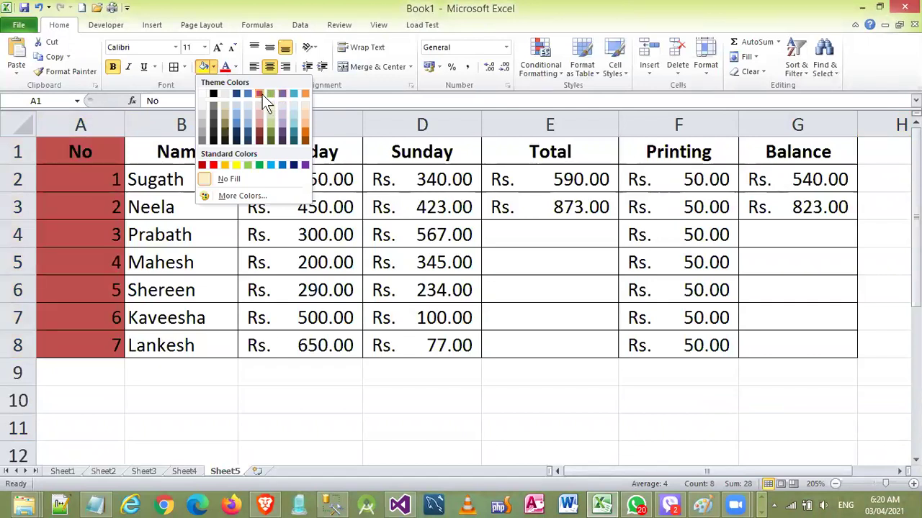
{"action": "left_click", "coordinate": [304, 96]}
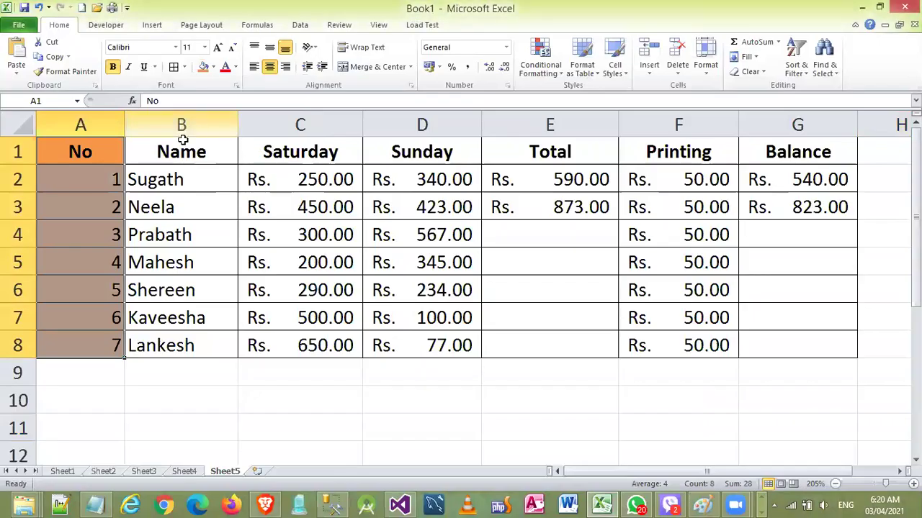
Fill the Name column with teal and the Saturday column with light orange
{"action": "left_click_drag", "start_coordinate": [182, 177], "coordinate": [193, 235]}
{"action": "left_click_drag", "start_coordinate": [209, 153], "coordinate": [204, 337]}
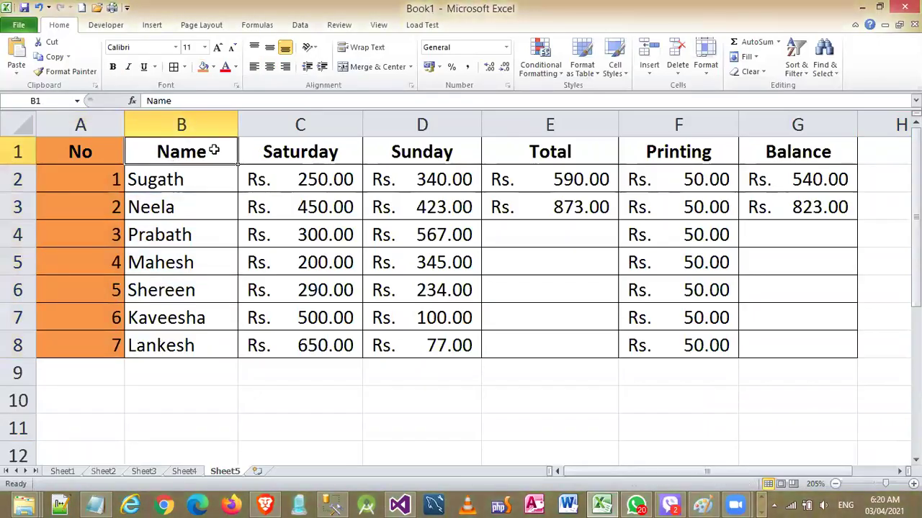
{"action": "left_click", "coordinate": [213, 67]}
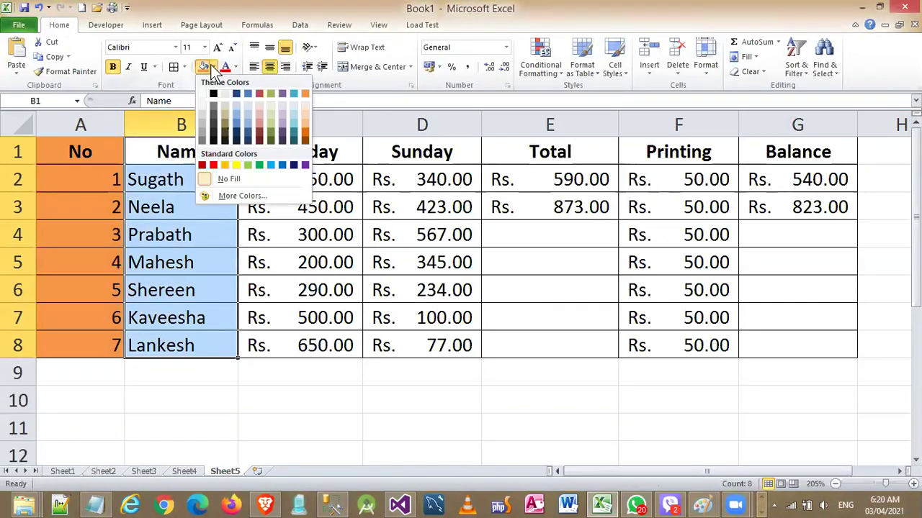
{"action": "left_click", "coordinate": [293, 94]}
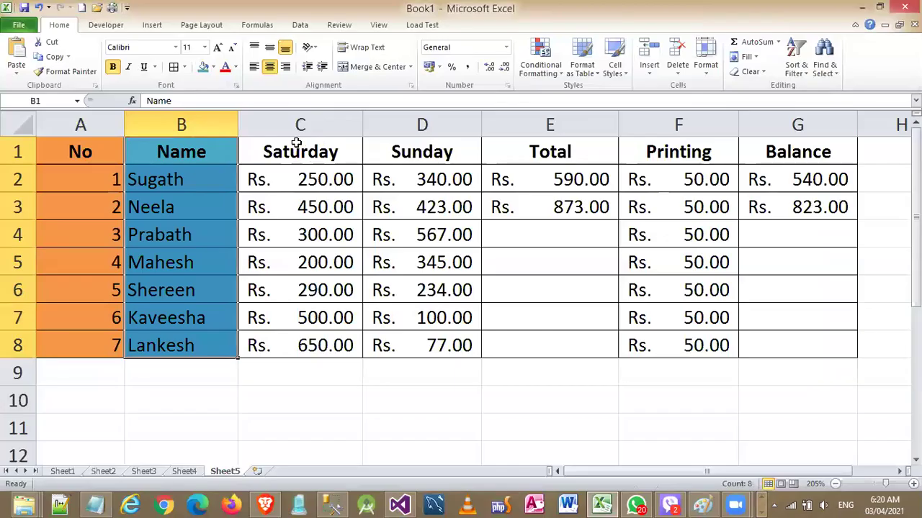
{"action": "left_click_drag", "start_coordinate": [298, 147], "coordinate": [300, 345]}
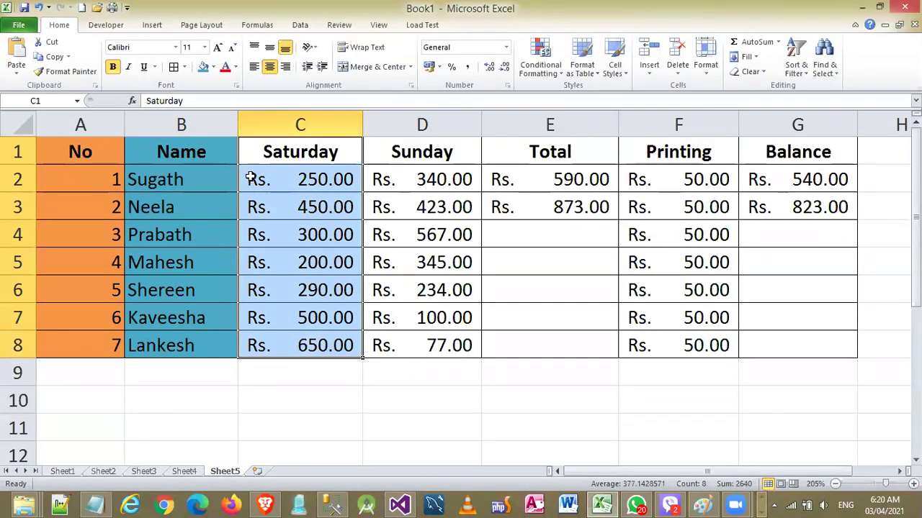
{"action": "left_click", "coordinate": [213, 67]}
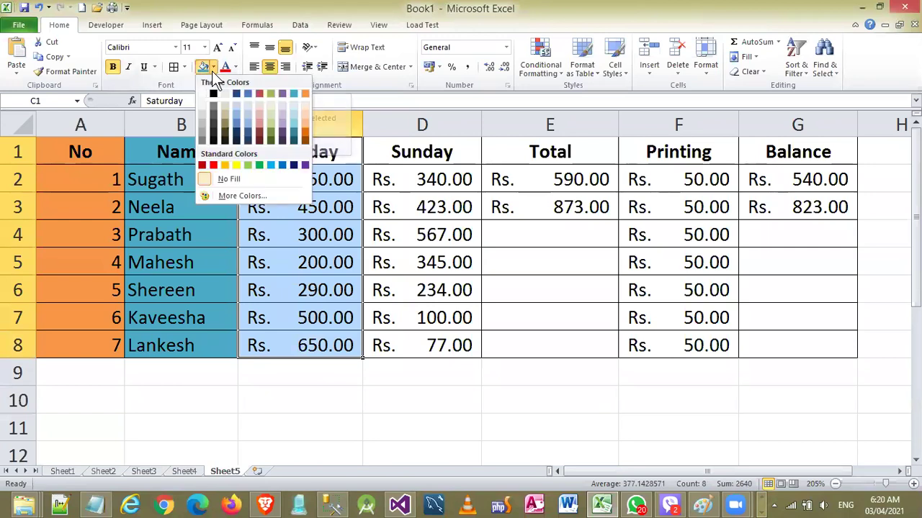
{"action": "left_click", "coordinate": [306, 125]}
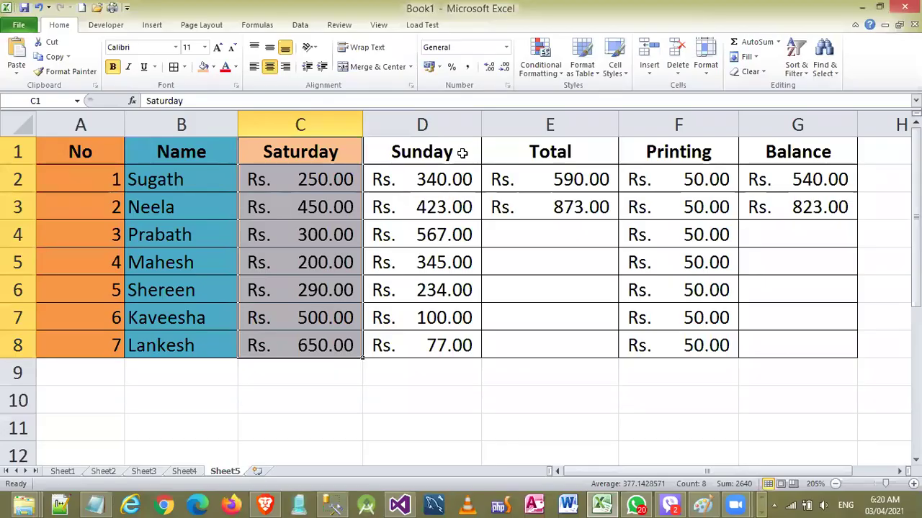
Fill Sunday green, Total blue-grey and Printing (F1:F8) light orange
{"action": "left_click_drag", "start_coordinate": [462, 153], "coordinate": [434, 345]}
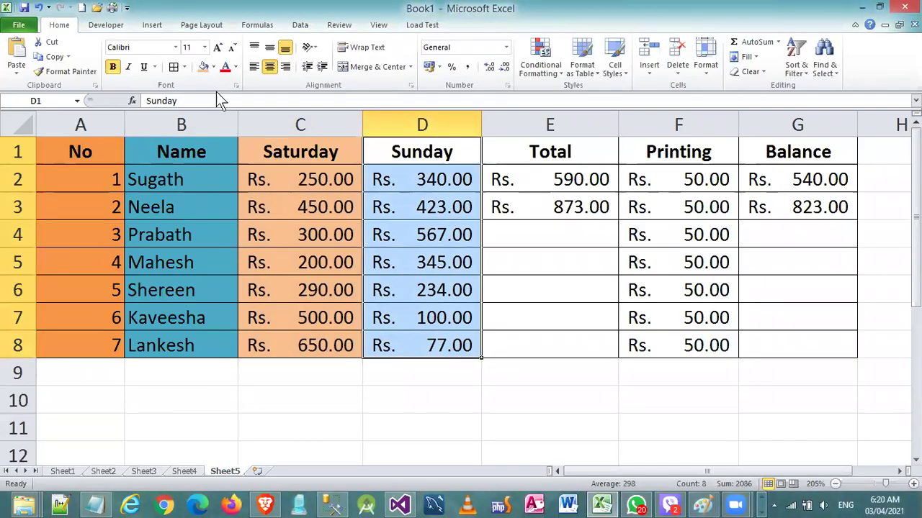
{"action": "left_click", "coordinate": [213, 67]}
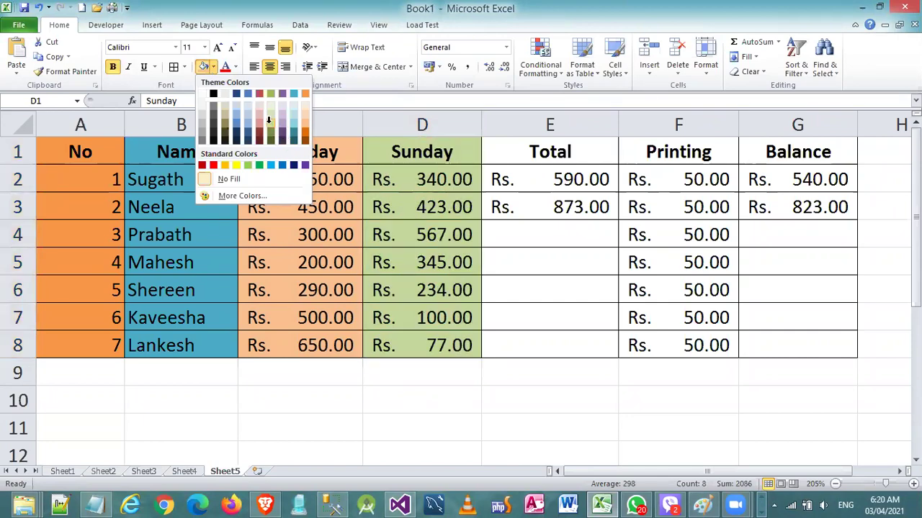
{"action": "left_click", "coordinate": [269, 126]}
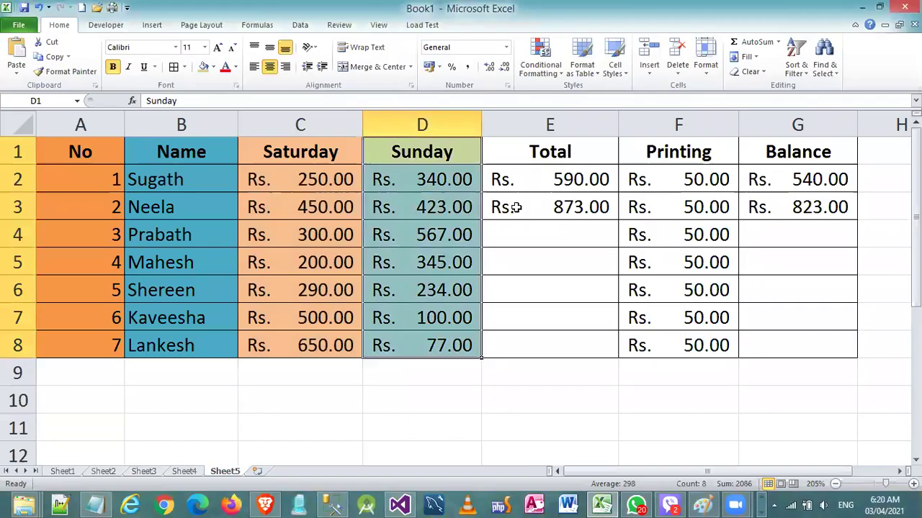
{"action": "left_click_drag", "start_coordinate": [523, 158], "coordinate": [516, 347]}
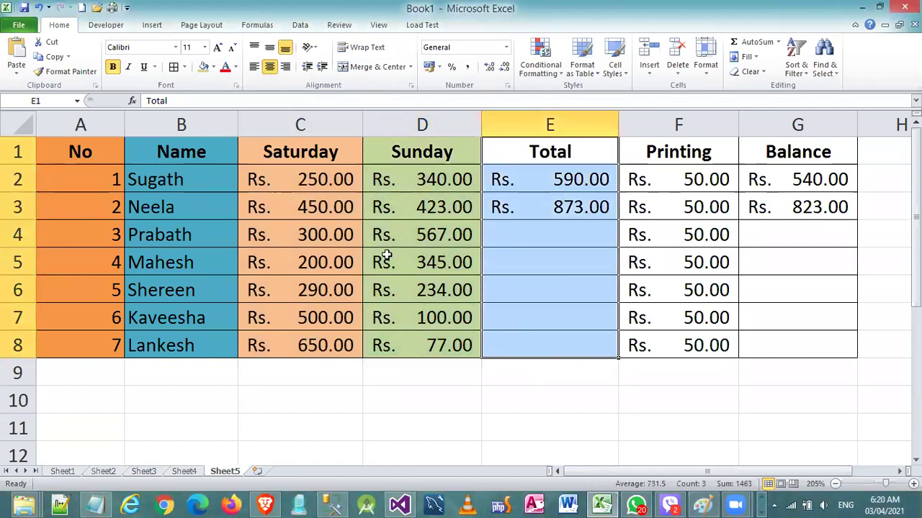
{"action": "left_click", "coordinate": [218, 67]}
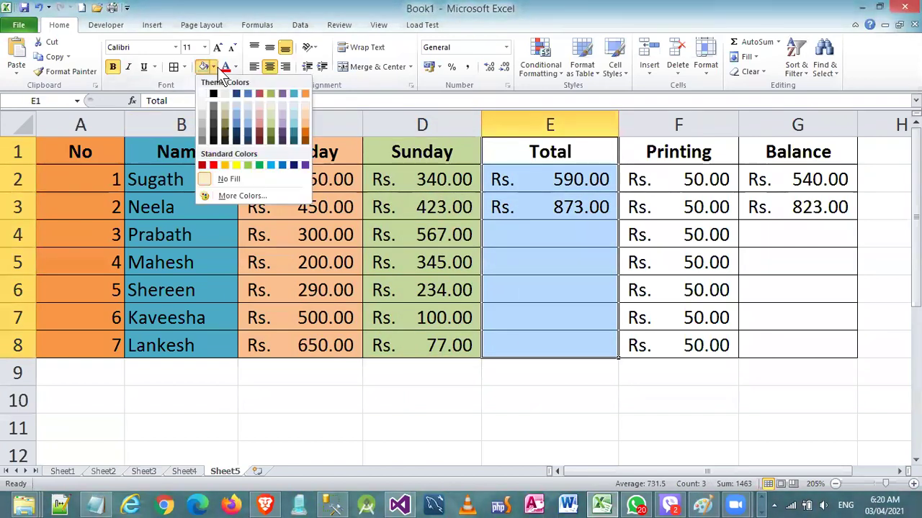
{"action": "left_click", "coordinate": [250, 121]}
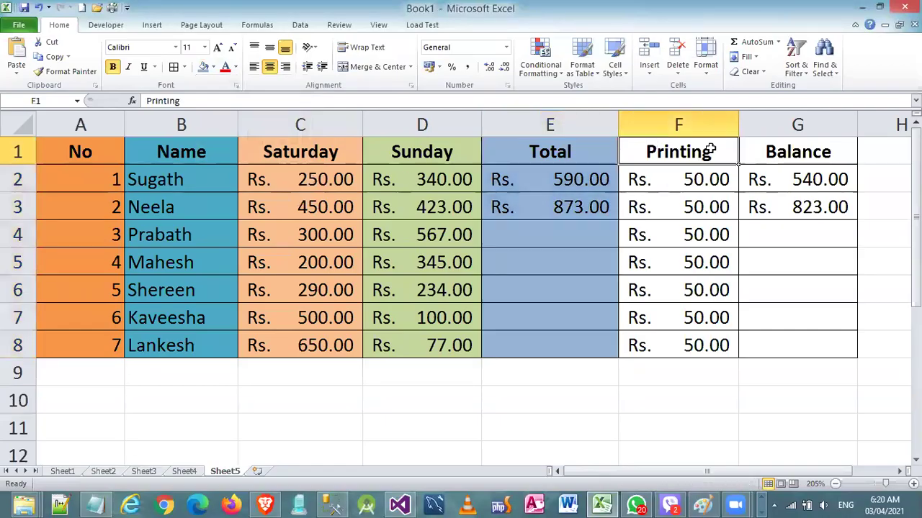
{"action": "left_click_drag", "start_coordinate": [706, 152], "coordinate": [702, 353]}
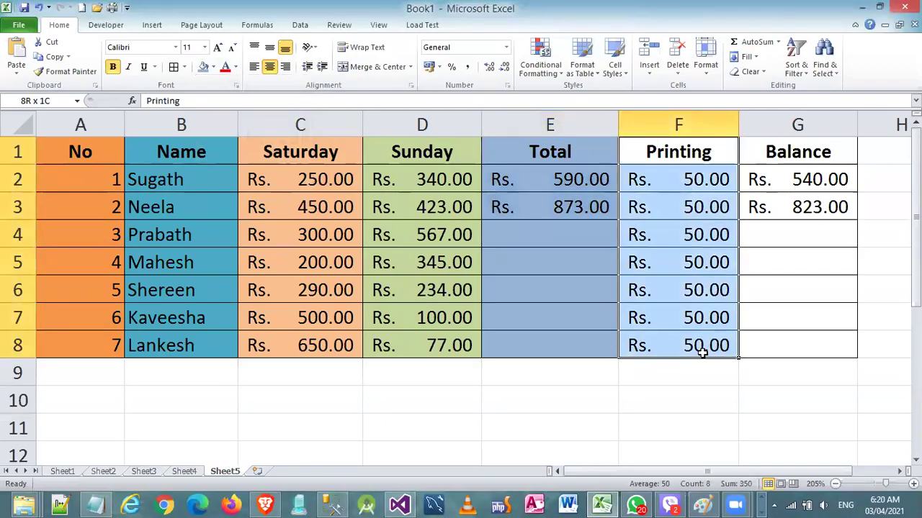
{"action": "left_click", "coordinate": [213, 72]}
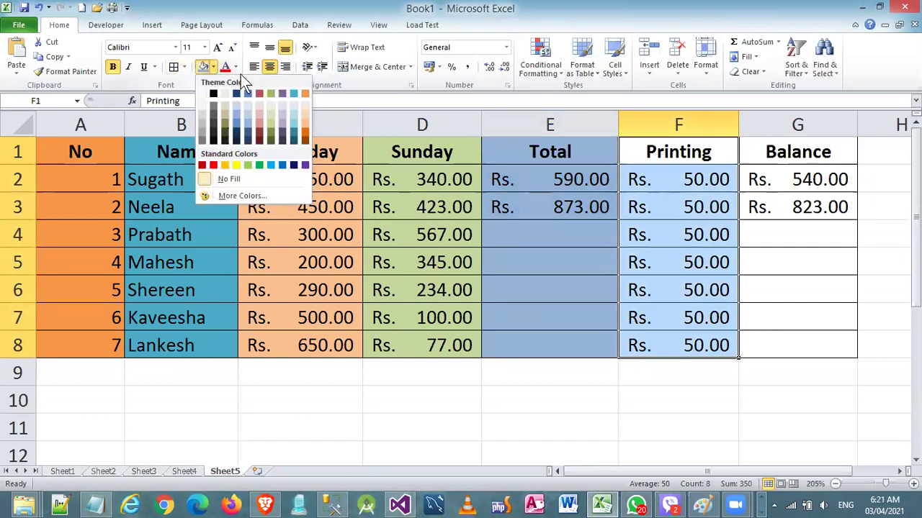
{"action": "left_click", "coordinate": [308, 109]}
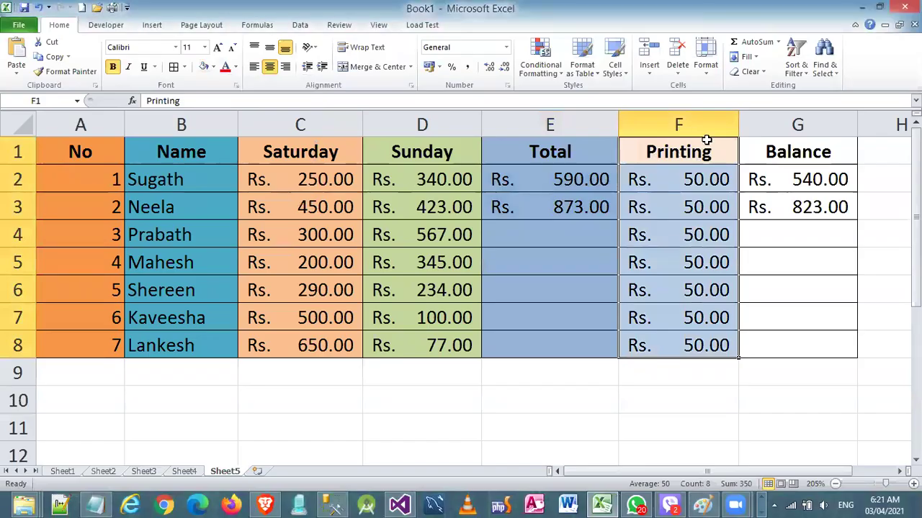
Shade the Balance cells G1:G8 light teal, replacing a first light blue choice
{"action": "left_click_drag", "start_coordinate": [763, 152], "coordinate": [768, 347]}
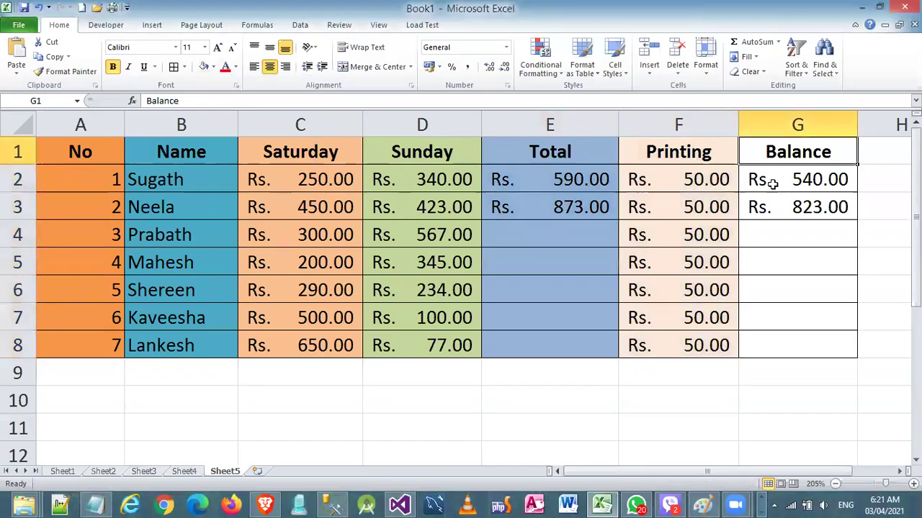
{"action": "left_click", "coordinate": [214, 66]}
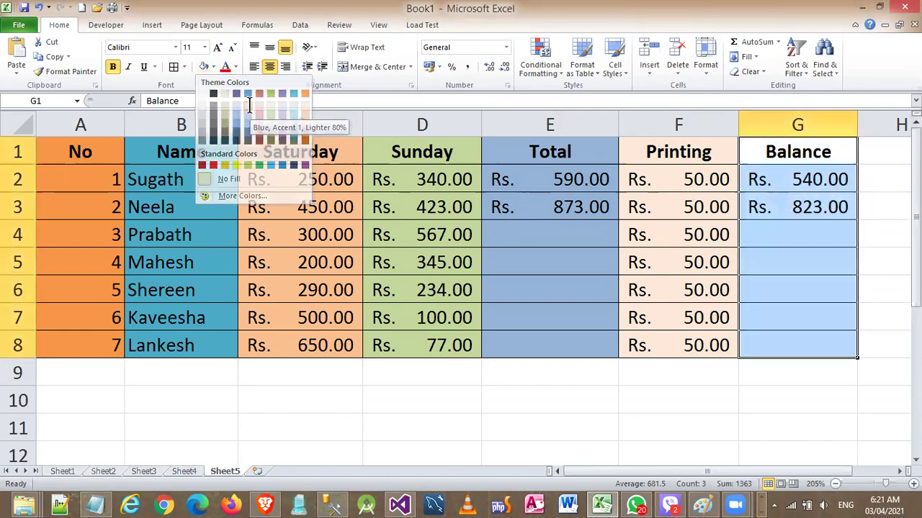
{"action": "left_click", "coordinate": [248, 106]}
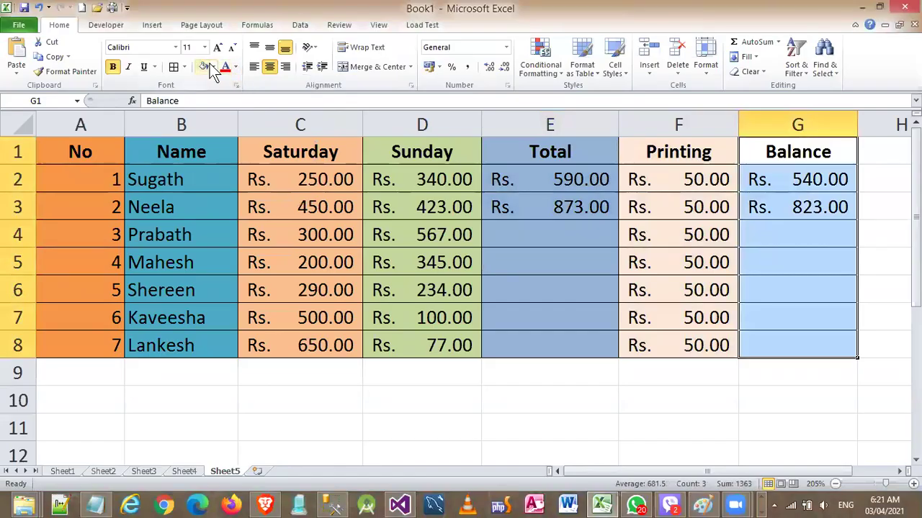
{"action": "left_click", "coordinate": [213, 67]}
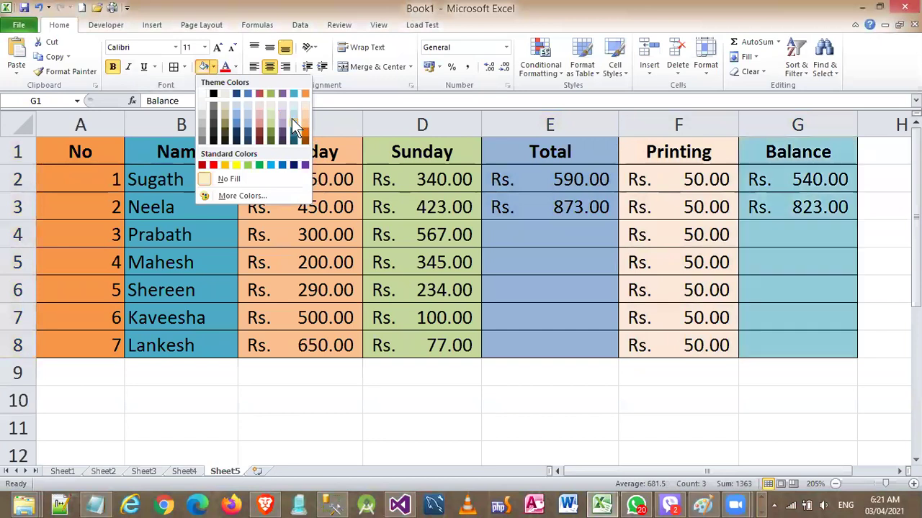
{"action": "left_click", "coordinate": [293, 123]}
{"action": "left_click", "coordinate": [521, 396]}
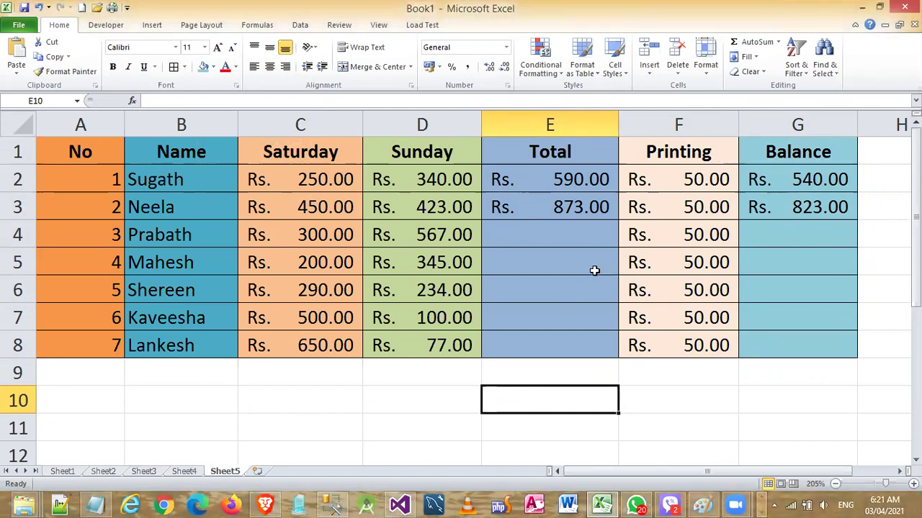
Enter =SUM(C4:D4) in E4 for Prabath's total
{"action": "left_click", "coordinate": [533, 218]}
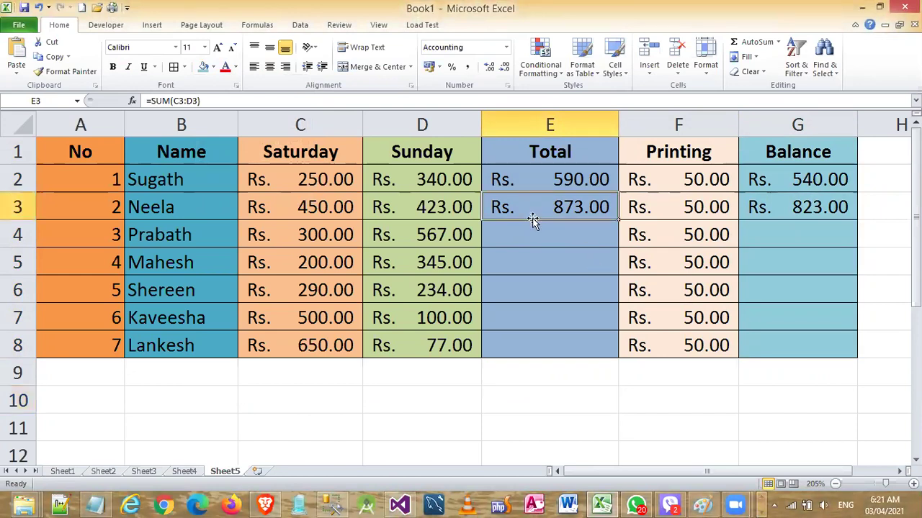
{"action": "left_click_drag", "start_coordinate": [514, 247], "coordinate": [515, 251]}
{"action": "left_click", "coordinate": [515, 216]}
{"action": "left_click", "coordinate": [479, 243]}
{"action": "left_click", "coordinate": [503, 225]}
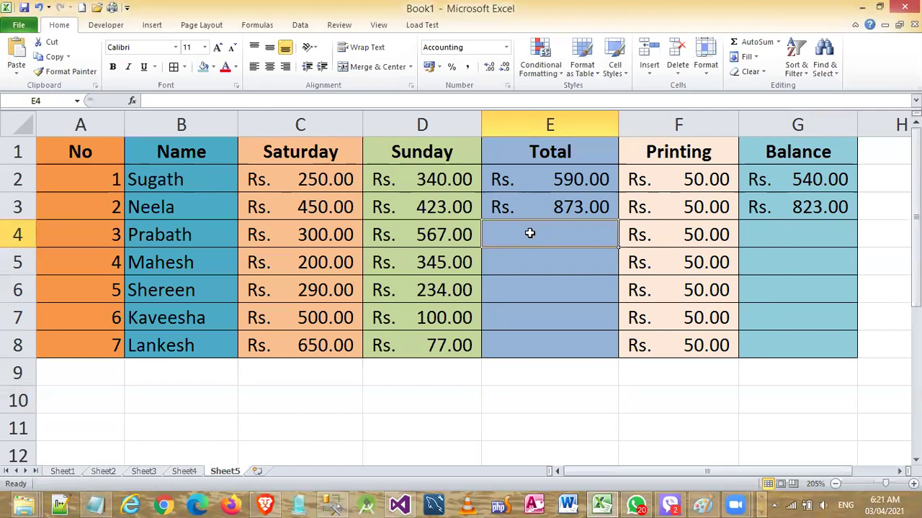
{"action": "type", "text": "="}
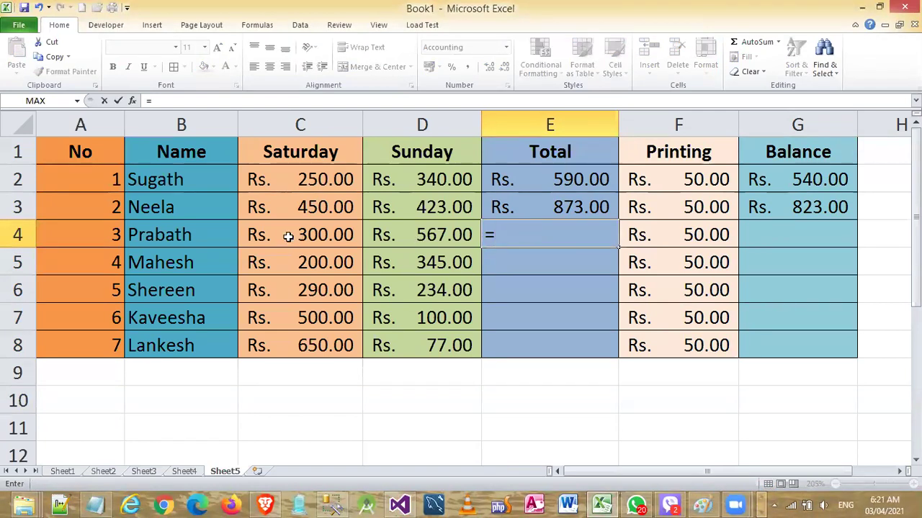
{"action": "type", "text": "sum"}
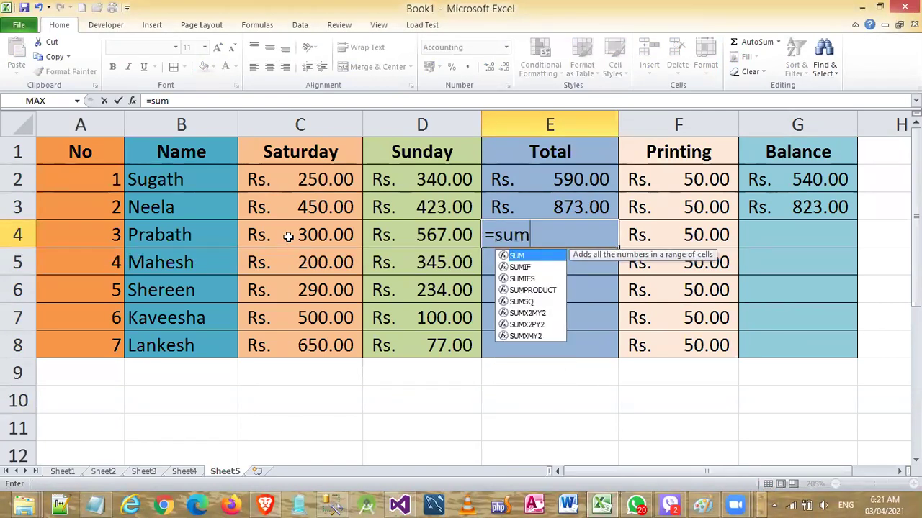
{"action": "type", "text": "("}
{"action": "left_click_drag", "start_coordinate": [288, 237], "coordinate": [370, 249]}
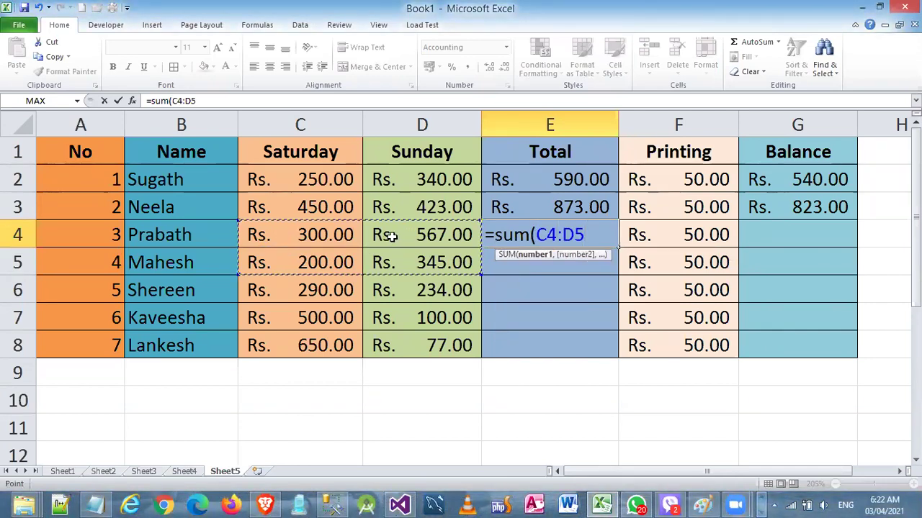
{"action": "left_click_drag", "start_coordinate": [333, 230], "coordinate": [395, 231]}
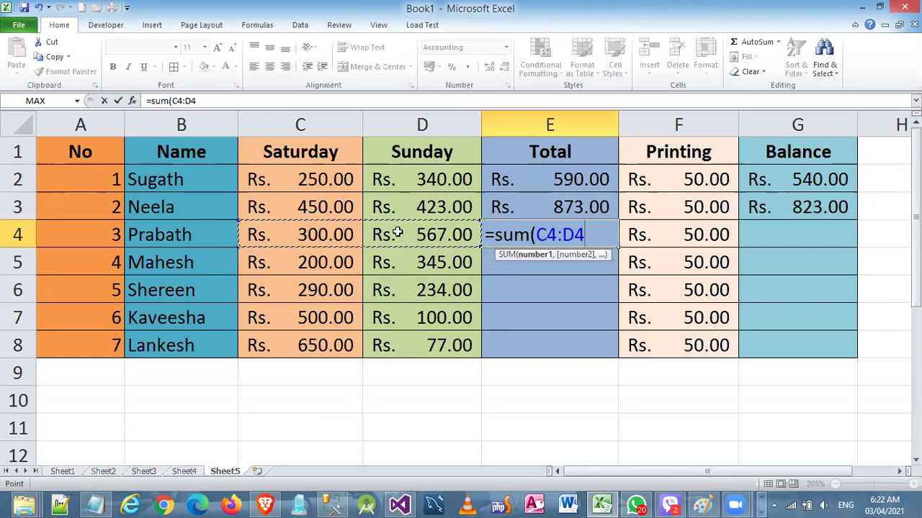
{"action": "type", "text": ")"}
{"action": "key", "text": "Return"}
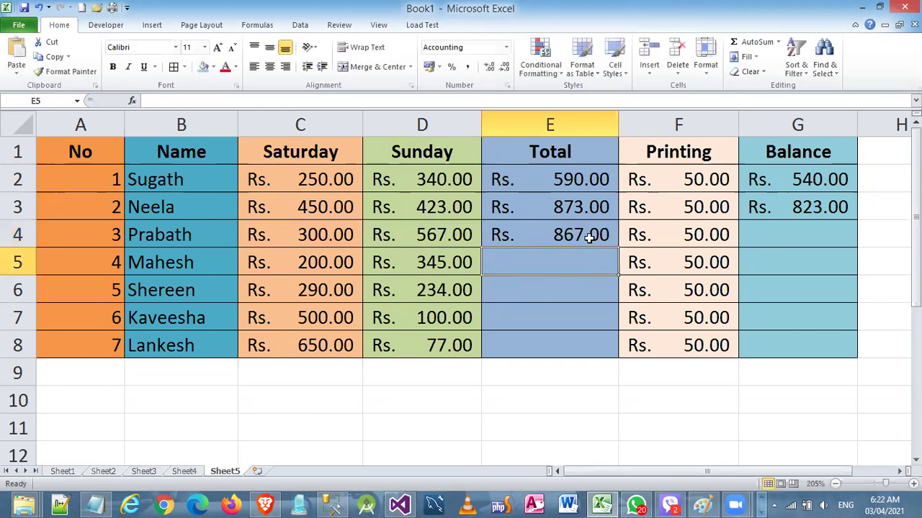
Delete the totals in E3:E4 and the balance in G3
{"action": "left_click", "coordinate": [587, 234]}
{"action": "left_click_drag", "start_coordinate": [577, 229], "coordinate": [584, 207]}
{"action": "key", "text": "Delete"}
{"action": "left_click", "coordinate": [812, 225]}
{"action": "left_click", "coordinate": [813, 211]}
{"action": "key", "text": "Delete"}
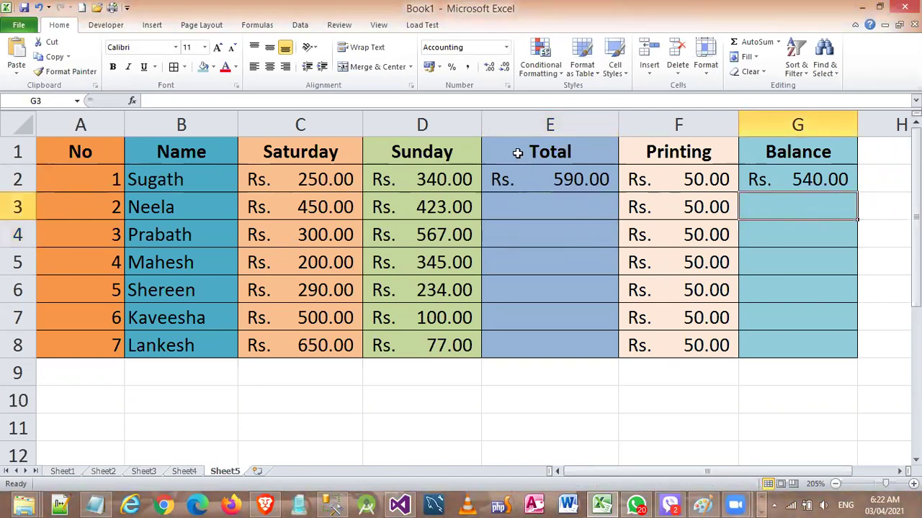
Set the Total column E1:E8 to No Fill
{"action": "left_click", "coordinate": [585, 180]}
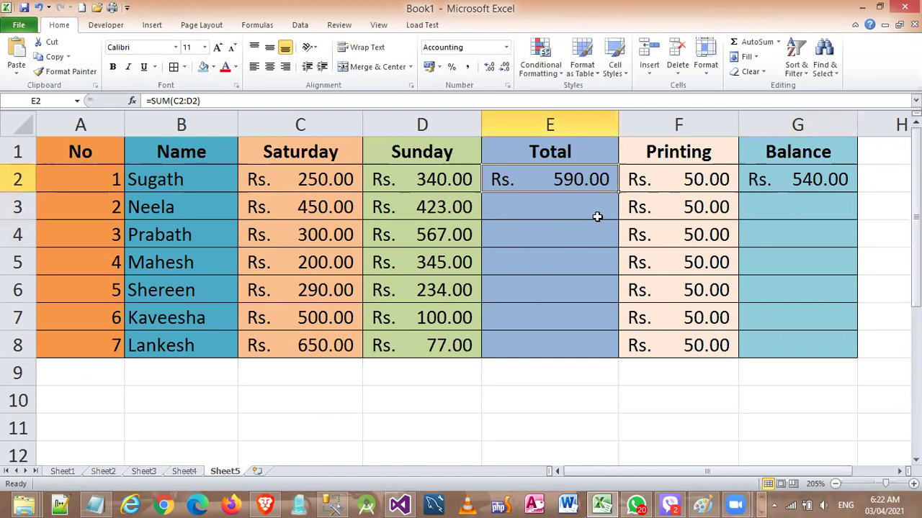
{"action": "scroll", "coordinate": [654, 226], "scroll_direction": "up", "scroll_amount": 3}
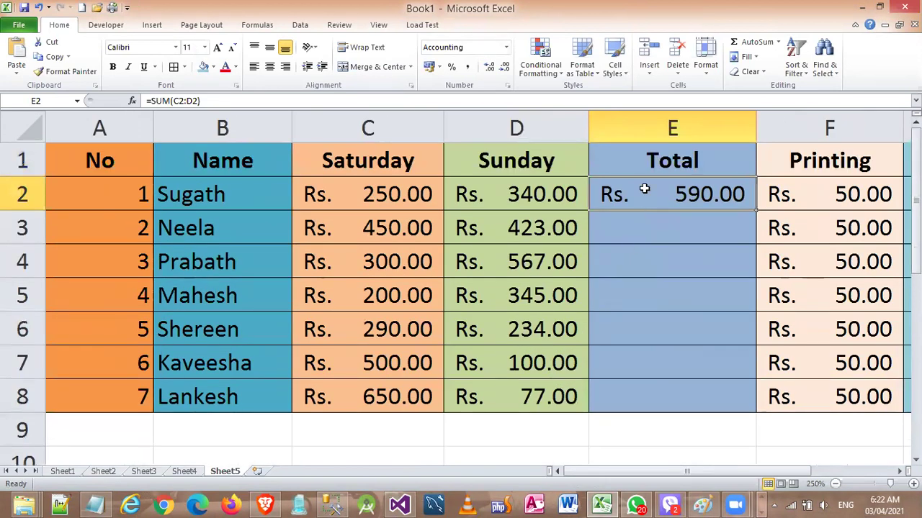
{"action": "scroll", "coordinate": [644, 188], "scroll_direction": "down", "scroll_amount": 1}
{"action": "mouse_move", "coordinate": [597, 167]}
{"action": "left_mouse_down"}
{"action": "mouse_move", "coordinate": [602, 354]}
{"action": "mouse_move", "coordinate": [593, 372]}
{"action": "left_mouse_up"}
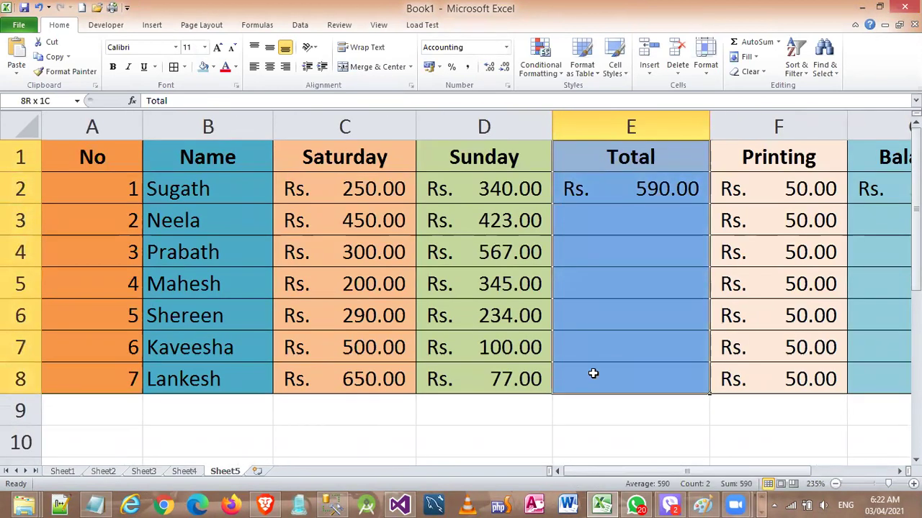
{"action": "left_click", "coordinate": [214, 68]}
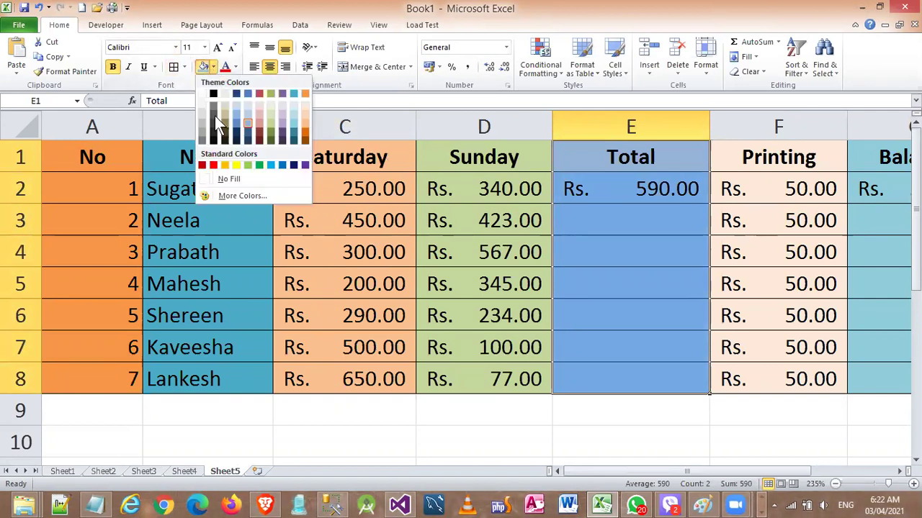
{"action": "left_click", "coordinate": [229, 180]}
Set the Printing column F1:F8 to No Fill, then select E2
{"action": "left_click", "coordinate": [682, 188]}
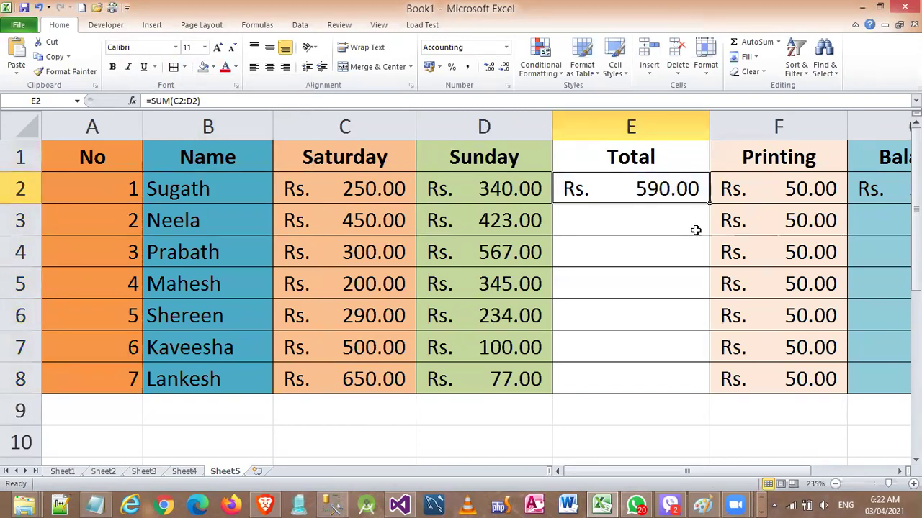
{"action": "left_click_drag", "start_coordinate": [765, 154], "coordinate": [761, 377]}
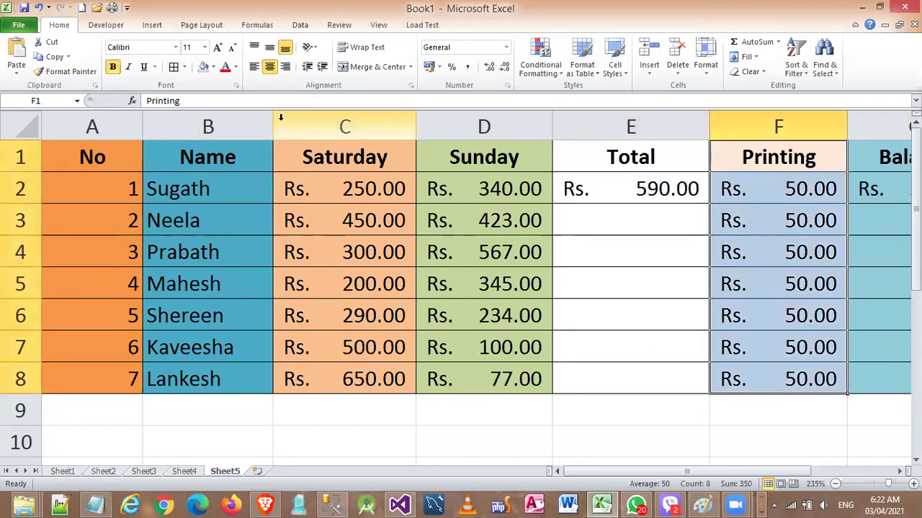
{"action": "left_click", "coordinate": [209, 68]}
{"action": "left_click", "coordinate": [695, 332]}
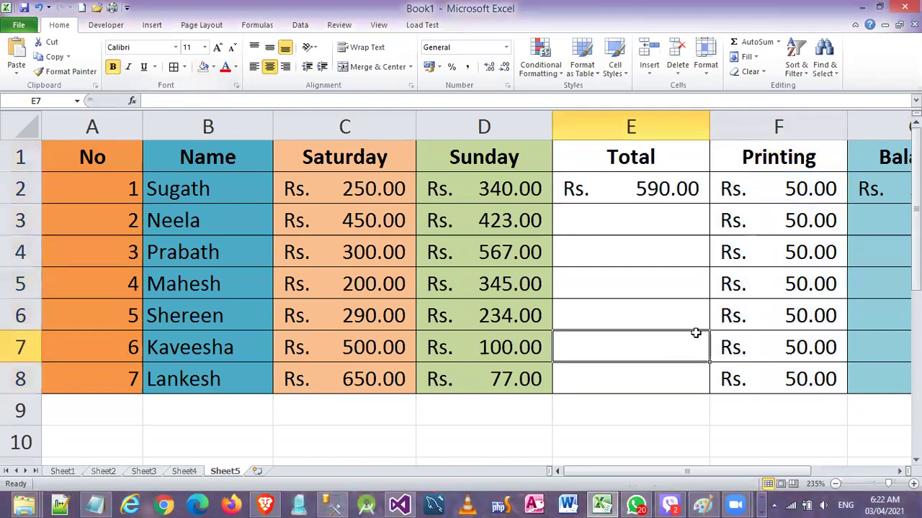
{"action": "left_click", "coordinate": [627, 180]}
{"action": "left_click", "coordinate": [643, 304]}
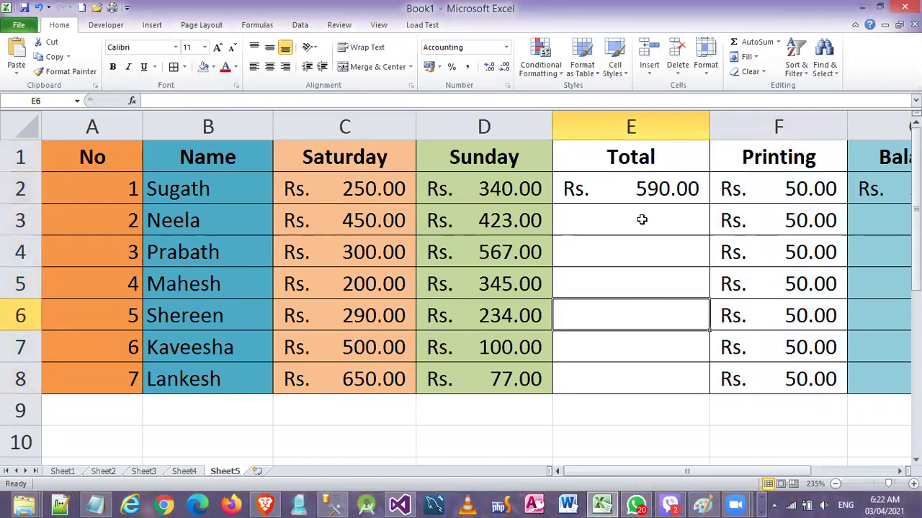
{"action": "left_click", "coordinate": [648, 196]}
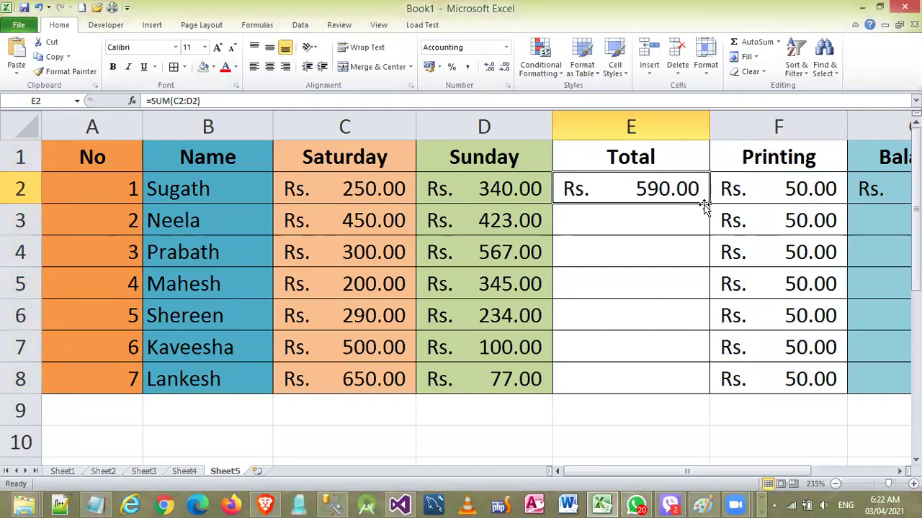
Fill the Total SUM formula down to E8 and the =E2-F2 balance down to G8
{"action": "left_click_drag", "start_coordinate": [710, 204], "coordinate": [696, 379]}
{"action": "scroll", "coordinate": [655, 316], "scroll_direction": "right", "scroll_amount": 2}
{"action": "scroll", "coordinate": [654, 315], "scroll_direction": "right", "scroll_amount": 1}
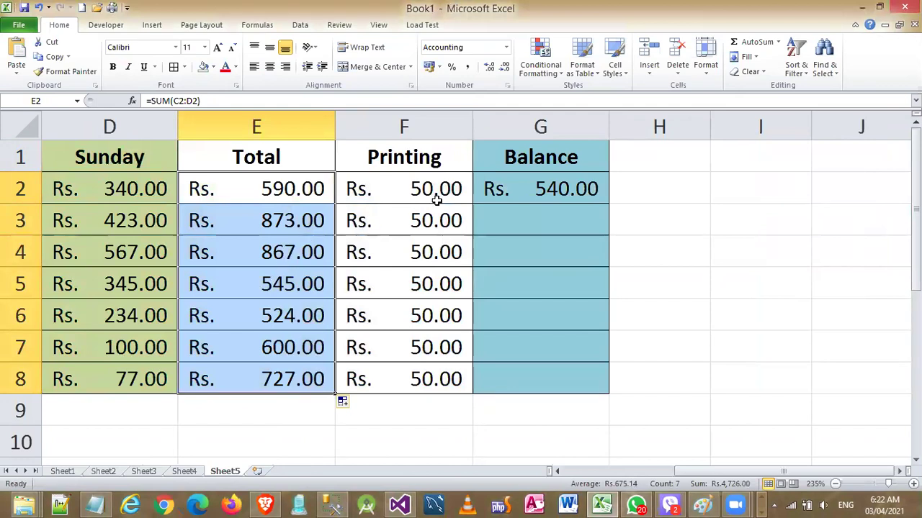
{"action": "left_click", "coordinate": [504, 201]}
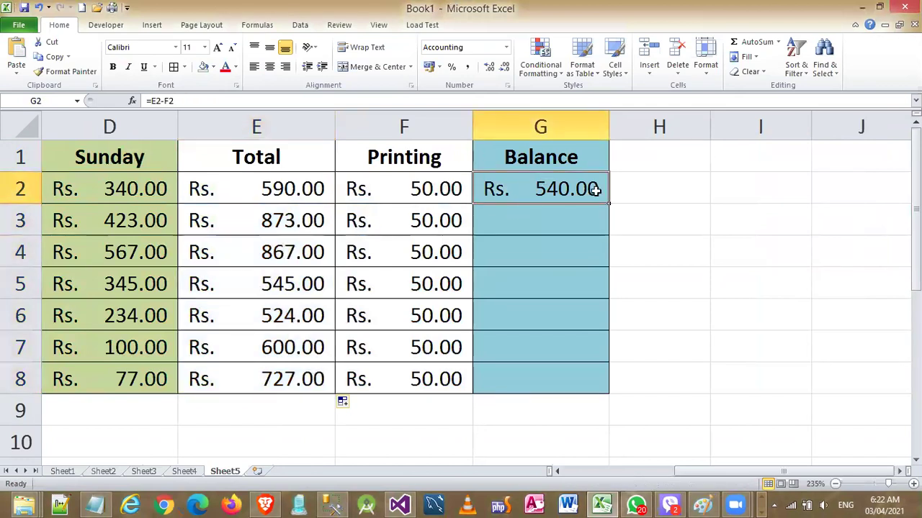
{"action": "left_click_drag", "start_coordinate": [608, 206], "coordinate": [580, 392]}
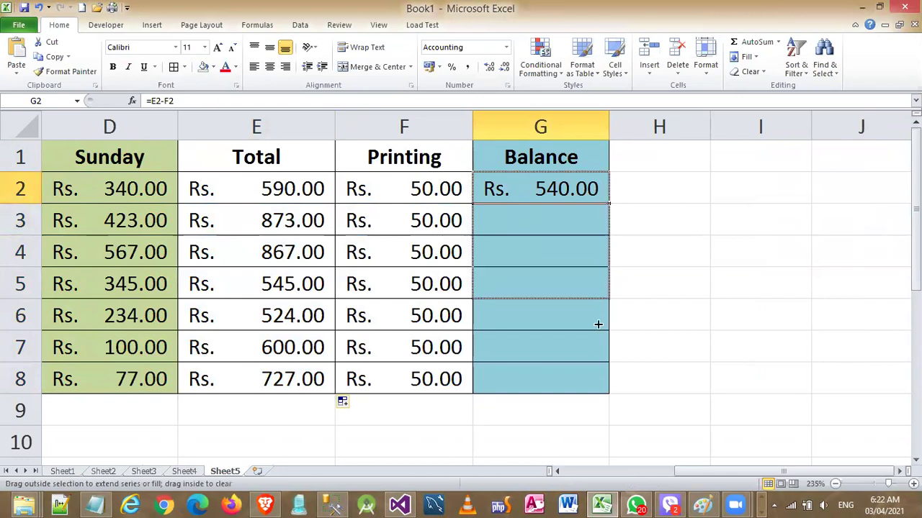
{"action": "scroll", "coordinate": [596, 354], "scroll_direction": "left", "scroll_amount": 2}
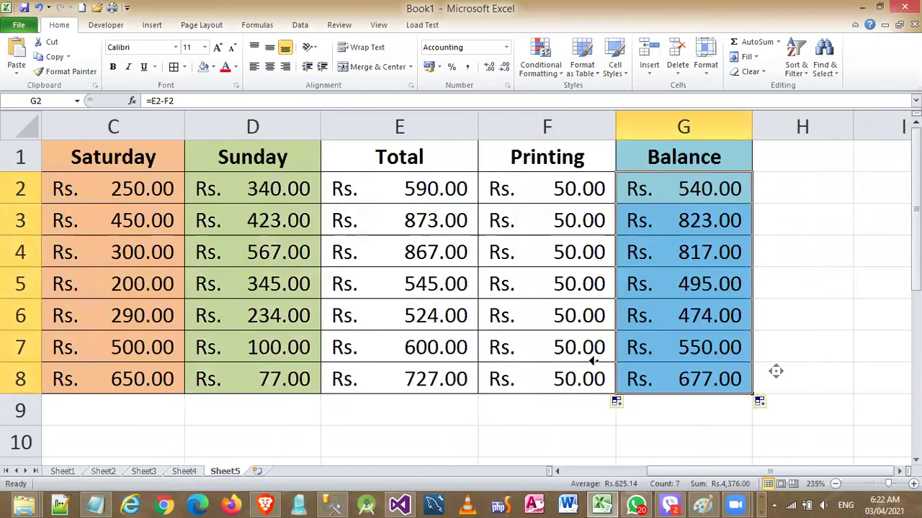
{"action": "scroll", "coordinate": [623, 348], "scroll_direction": "left", "scroll_amount": 3}
{"action": "scroll", "coordinate": [672, 339], "scroll_direction": "right", "scroll_amount": 2}
{"action": "scroll", "coordinate": [668, 339], "scroll_direction": "right", "scroll_amount": 1}
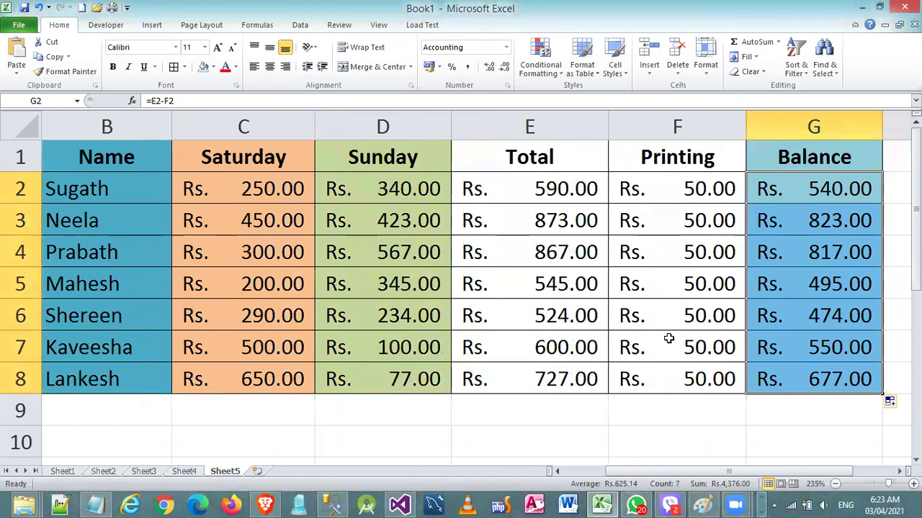
Change Sugath's Sunday amount in D2 to 512, then undo it back to 340
{"action": "left_click", "coordinate": [290, 190]}
{"action": "left_click", "coordinate": [409, 190]}
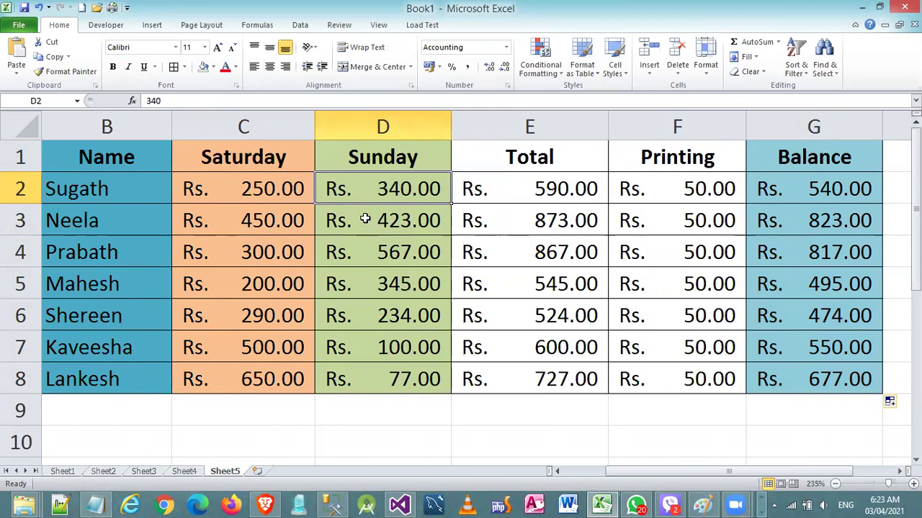
{"action": "type", "text": "512"}
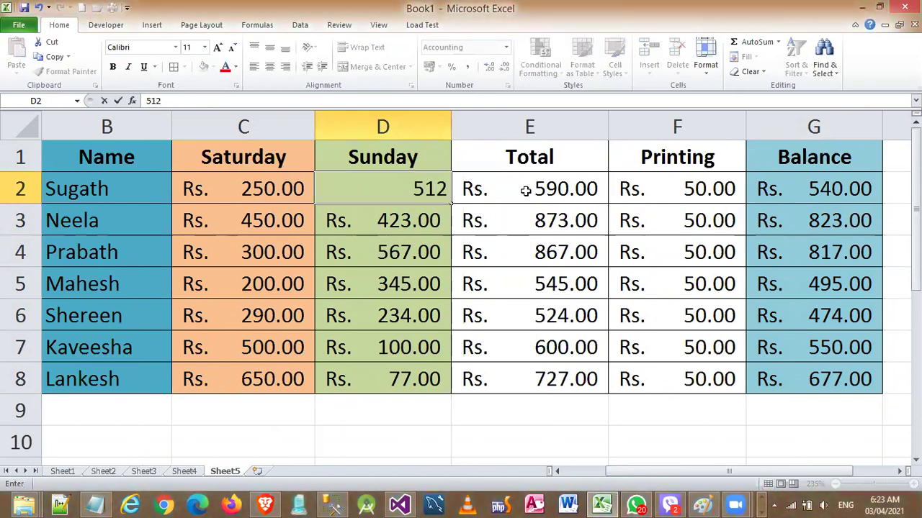
{"action": "key", "text": "Return"}
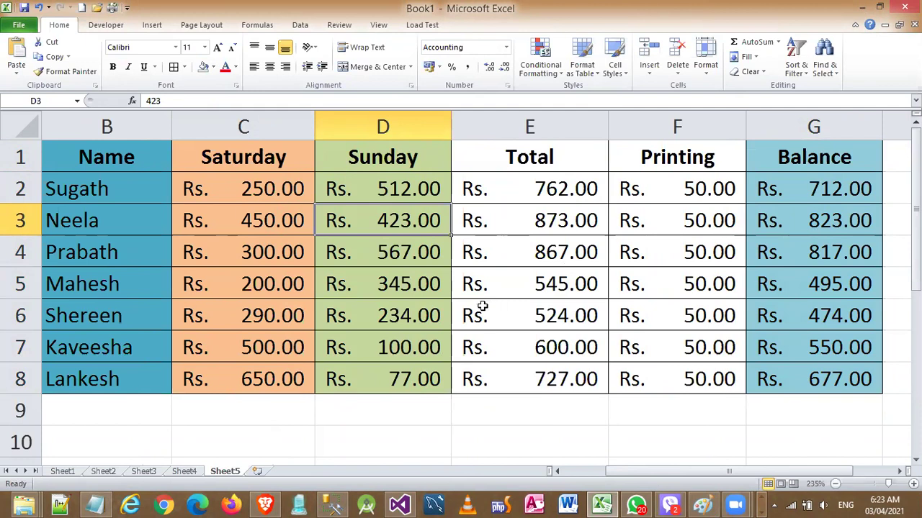
{"action": "key", "text": "ctrl+z"}
Undo two more changes, then refill the Total and Balance formulas down to row 8
{"action": "key", "text": "ctrl+z"}
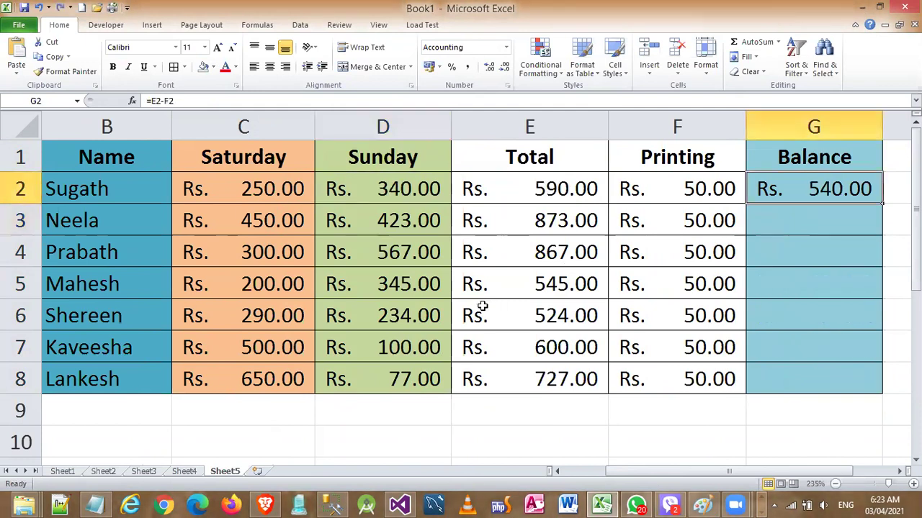
{"action": "key", "text": "ctrl+z"}
{"action": "key", "text": "ctrl+z"}
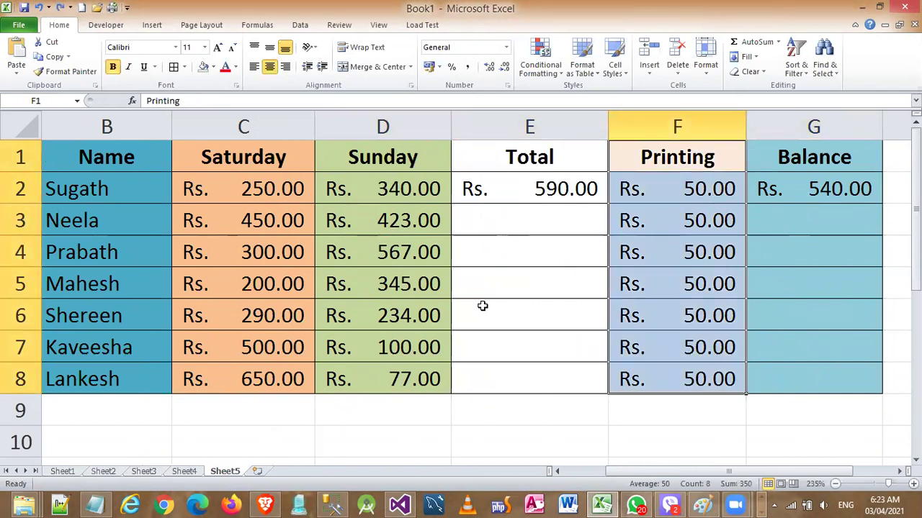
{"action": "key", "text": "ctrl+z"}
{"action": "left_click", "coordinate": [553, 193]}
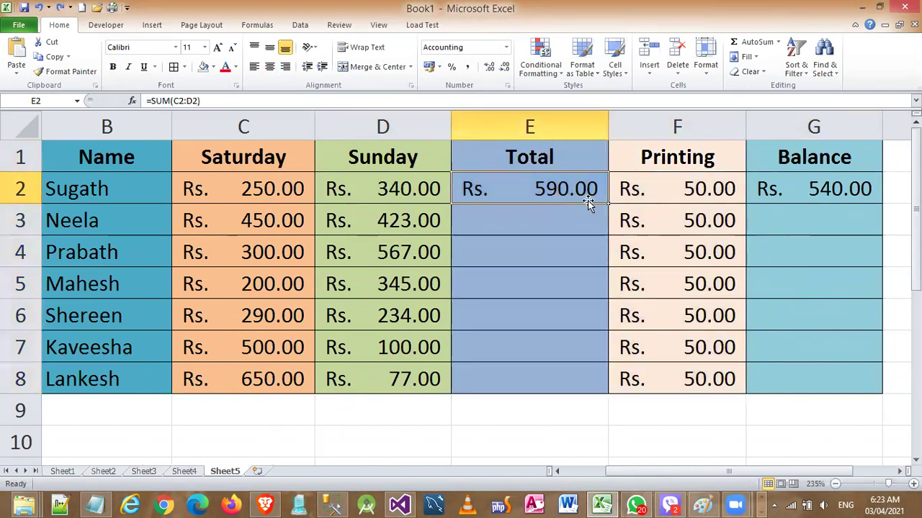
{"action": "left_click_drag", "start_coordinate": [607, 205], "coordinate": [580, 388]}
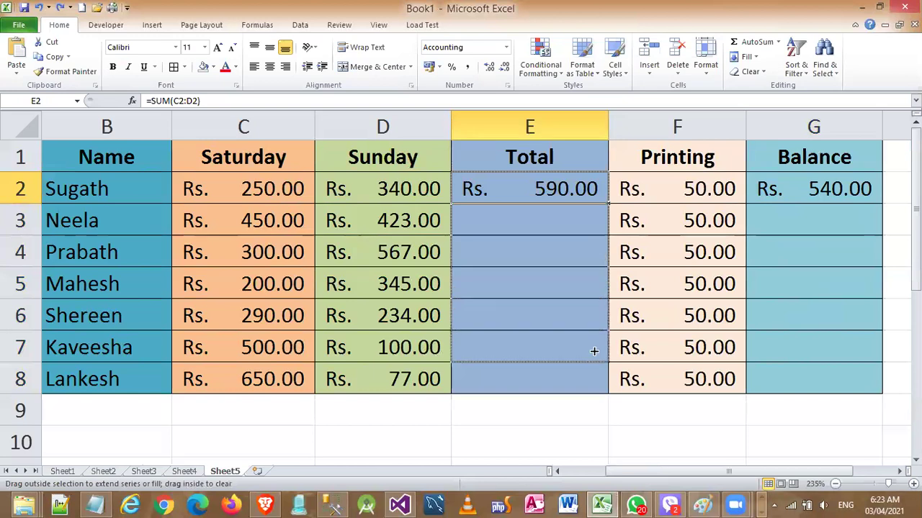
{"action": "left_click", "coordinate": [830, 195]}
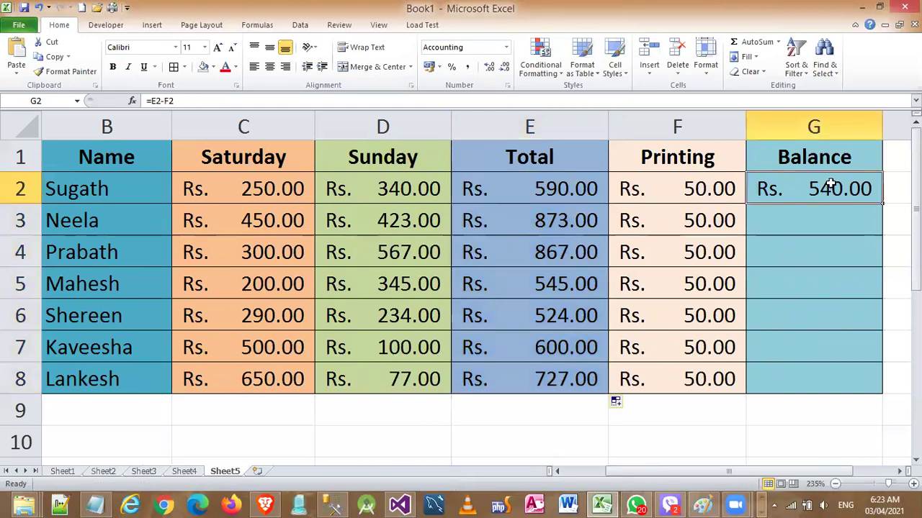
{"action": "left_click_drag", "start_coordinate": [879, 205], "coordinate": [840, 394]}
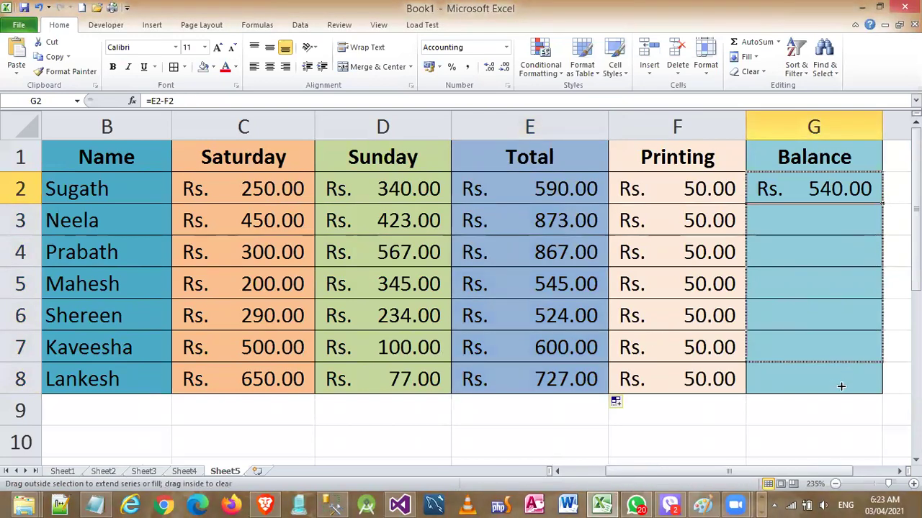
{"action": "left_click", "coordinate": [522, 387]}
{"action": "scroll", "coordinate": [521, 387], "scroll_direction": "down", "scroll_amount": 1, "text": "ctrl"}
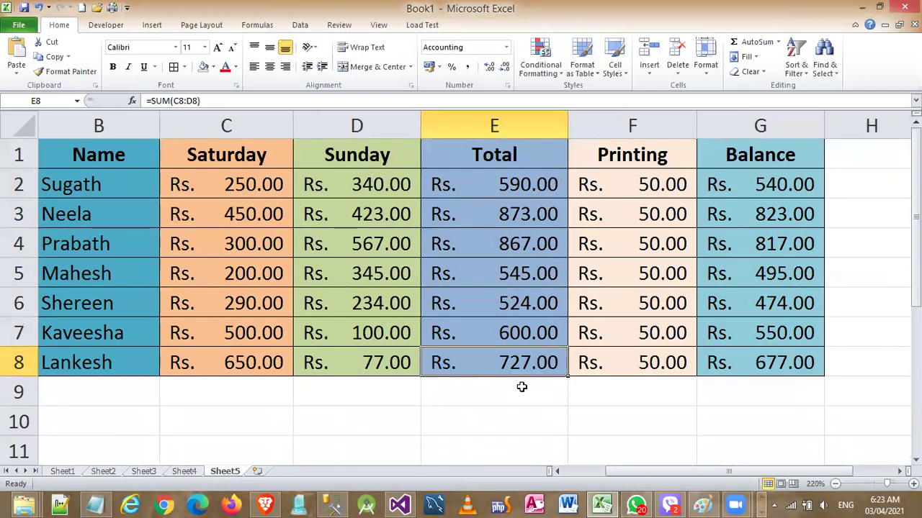
{"action": "scroll", "coordinate": [522, 387], "scroll_direction": "down", "scroll_amount": 2, "text": "ctrl"}
{"action": "scroll", "coordinate": [521, 386], "scroll_direction": "down", "scroll_amount": 1, "text": "ctrl"}
Snip the finished table A1:G8 as an image and bring up the window switcher
{"action": "left_click", "coordinate": [616, 408]}
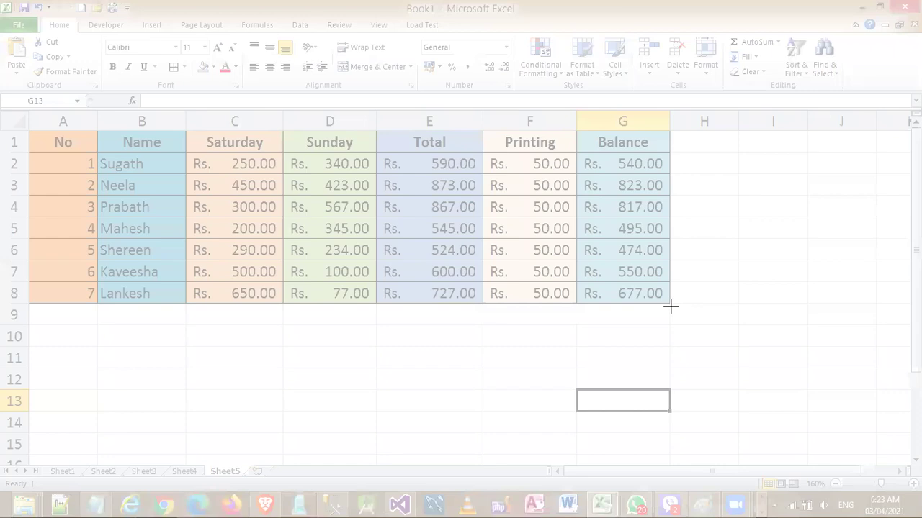
{"action": "left_click_drag", "start_coordinate": [670, 307], "coordinate": [11, 108]}
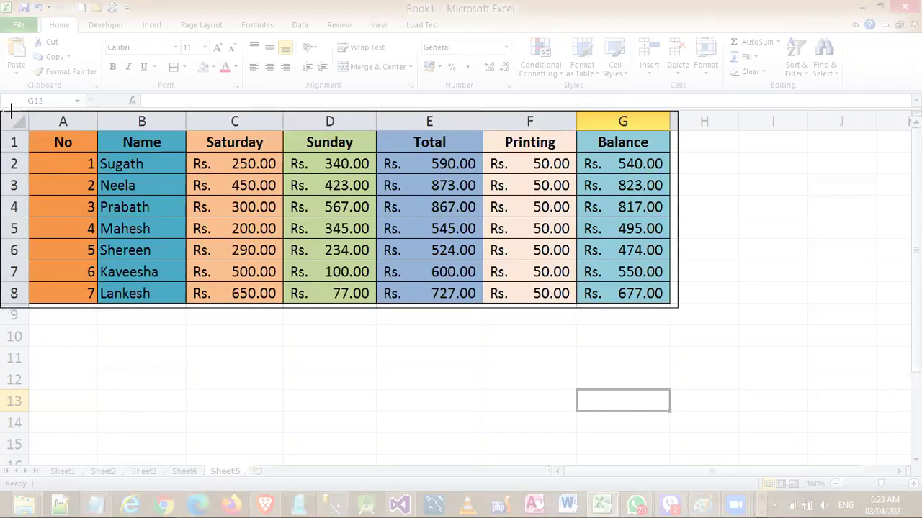
{"action": "left_click", "coordinate": [868, 310]}
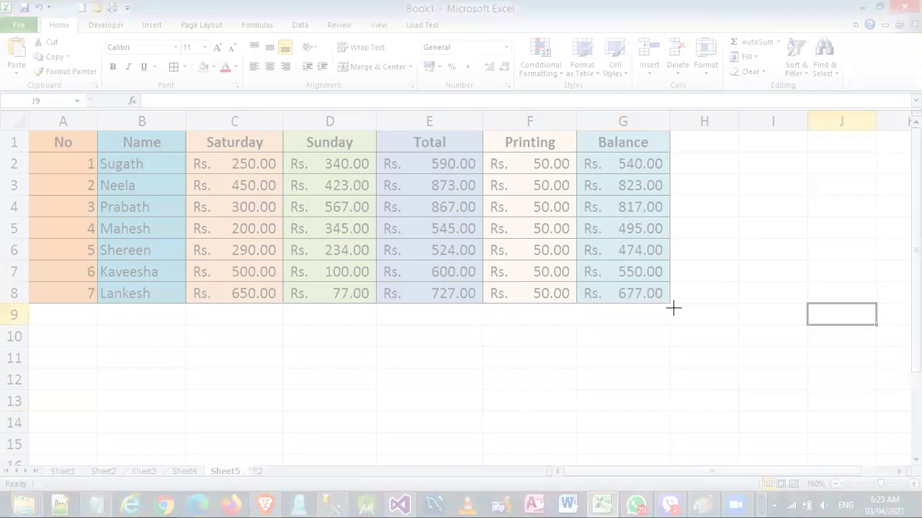
{"action": "left_click_drag", "start_coordinate": [674, 308], "coordinate": [11, 108]}
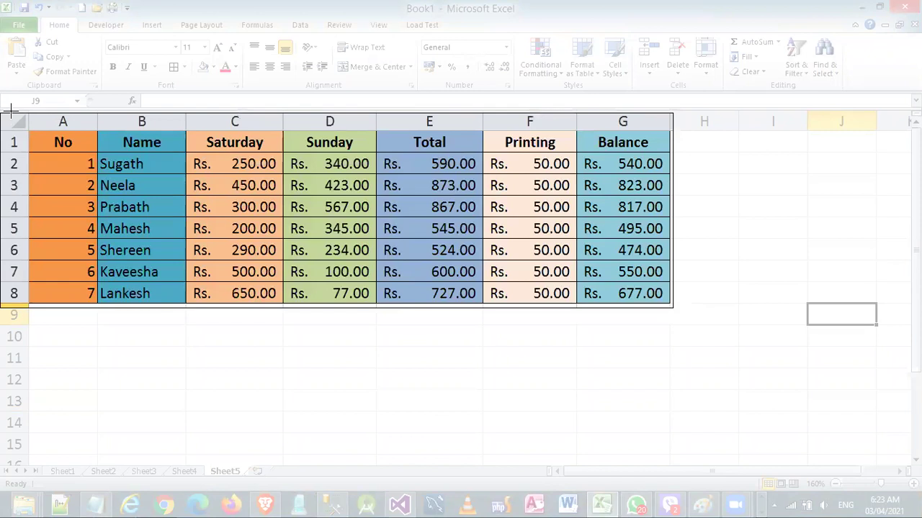
{"action": "key", "text": "alt+Tab"}
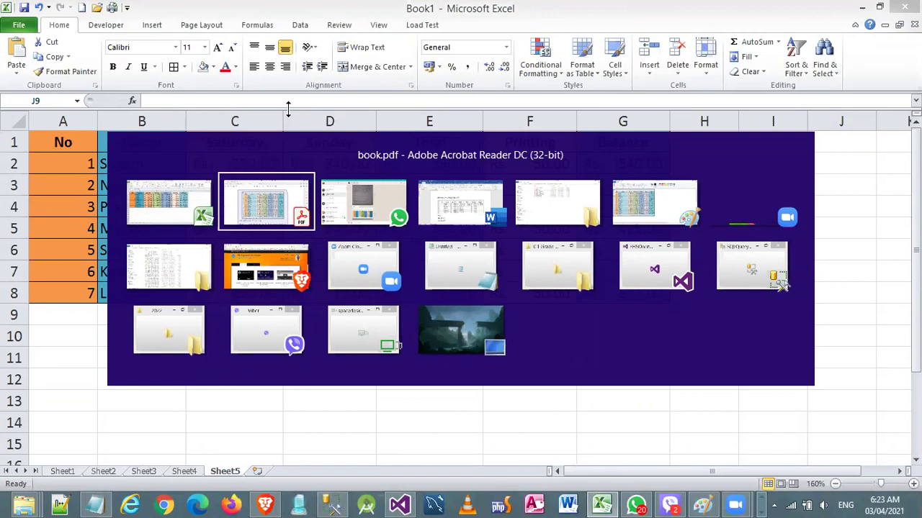
Replace the uncoloured Activity 2.2 table picture with the snip of the completed, shaded table
{"action": "key", "text": "Tab"}
{"action": "key", "text": "Tab"}
{"action": "scroll", "coordinate": [287, 115], "scroll_direction": "down", "scroll_amount": 2}
{"action": "scroll", "coordinate": [287, 115], "scroll_direction": "down", "scroll_amount": 4}
{"action": "scroll", "coordinate": [288, 223], "scroll_direction": "up", "scroll_amount": 2}
{"action": "scroll", "coordinate": [303, 211], "scroll_direction": "up", "scroll_amount": 3}
{"action": "scroll", "coordinate": [302, 212], "scroll_direction": "up", "scroll_amount": 2}
{"action": "left_click", "coordinate": [302, 210]}
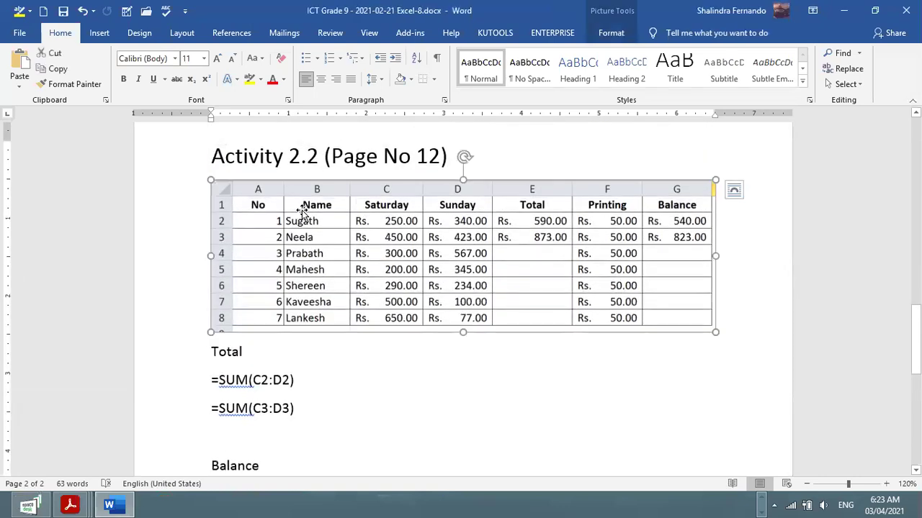
{"action": "key", "text": "Delete"}
{"action": "key", "text": "ctrl+v"}
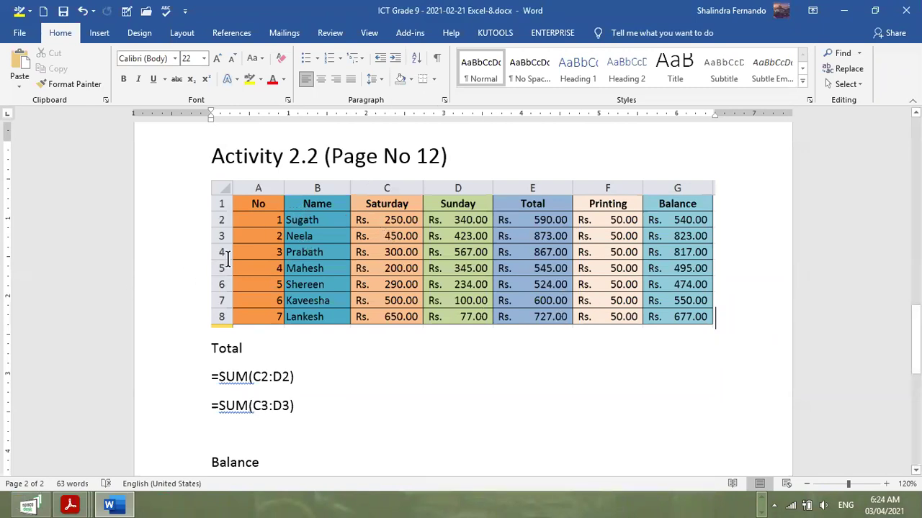
{"action": "scroll", "coordinate": [333, 274], "scroll_direction": "down", "scroll_amount": 3}
{"action": "scroll", "coordinate": [330, 344], "scroll_direction": "down", "scroll_amount": 2}
{"action": "left_click", "coordinate": [330, 343]}
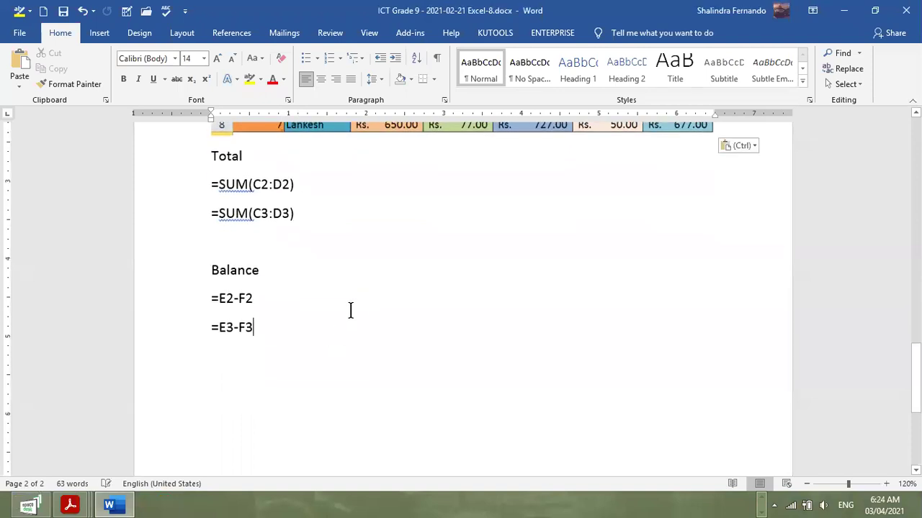
Add blank lines below the =E3-F3 Balance formulas
{"action": "key", "text": "Return"}
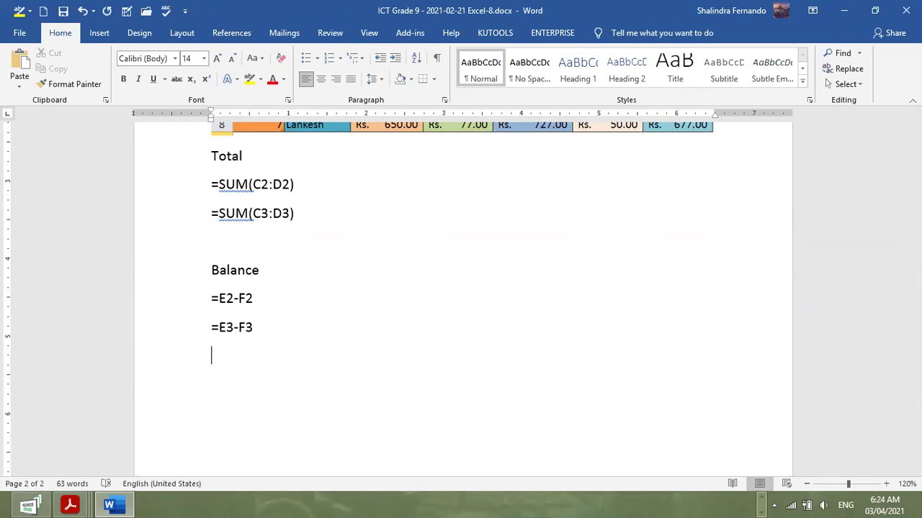
{"action": "scroll", "coordinate": [460, 288], "scroll_direction": "down", "scroll_amount": 2}
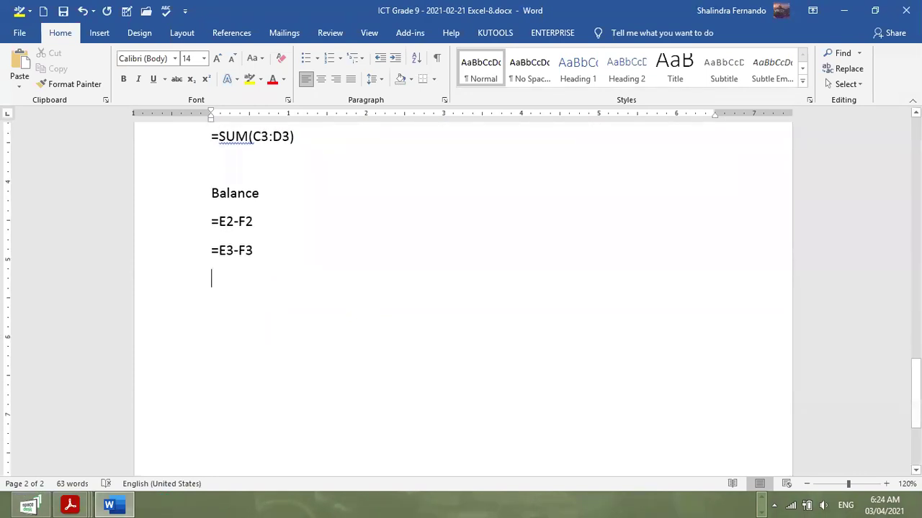
{"action": "scroll", "coordinate": [461, 288], "scroll_direction": "down", "scroll_amount": 3}
{"action": "scroll", "coordinate": [461, 288], "scroll_direction": "down", "scroll_amount": 3}
{"action": "scroll", "coordinate": [461, 288], "scroll_direction": "up", "scroll_amount": 7}
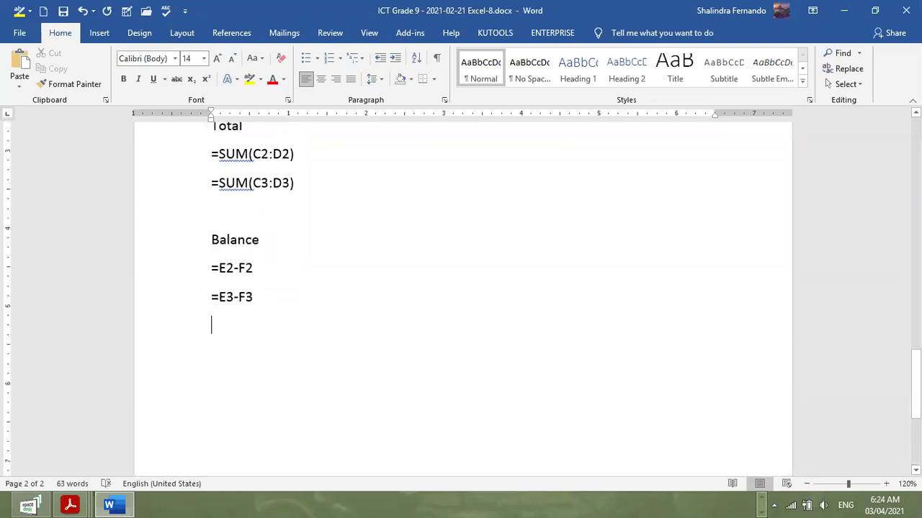
{"action": "scroll", "coordinate": [461, 288], "scroll_direction": "up", "scroll_amount": 1}
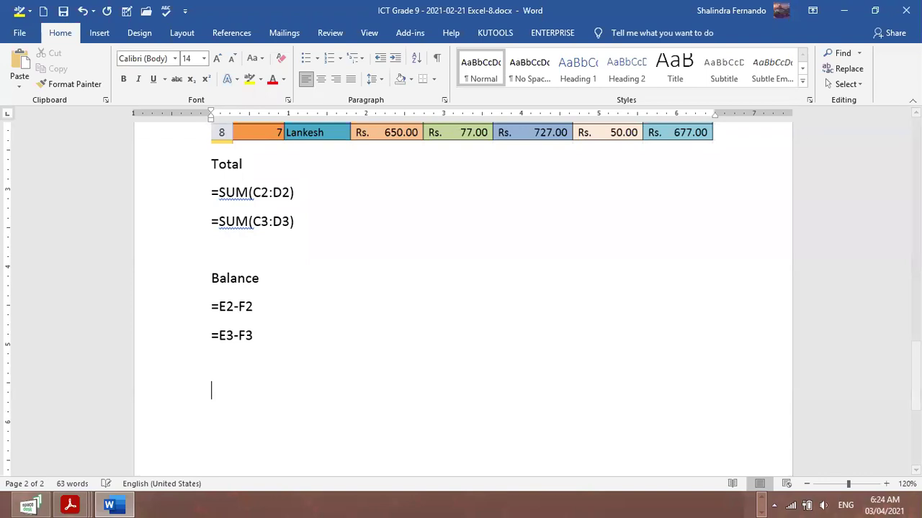
{"action": "key", "text": "Return"}
{"action": "key", "text": "Return"}
{"action": "key", "text": "Return"}
{"action": "key", "text": "Return"}
{"action": "key", "text": "Return"}
{"action": "key", "text": "Return"}
{"action": "key", "text": "Return"}
{"action": "key", "text": "Return"}
{"action": "scroll", "coordinate": [488, 228], "scroll_direction": "up", "scroll_amount": 3}
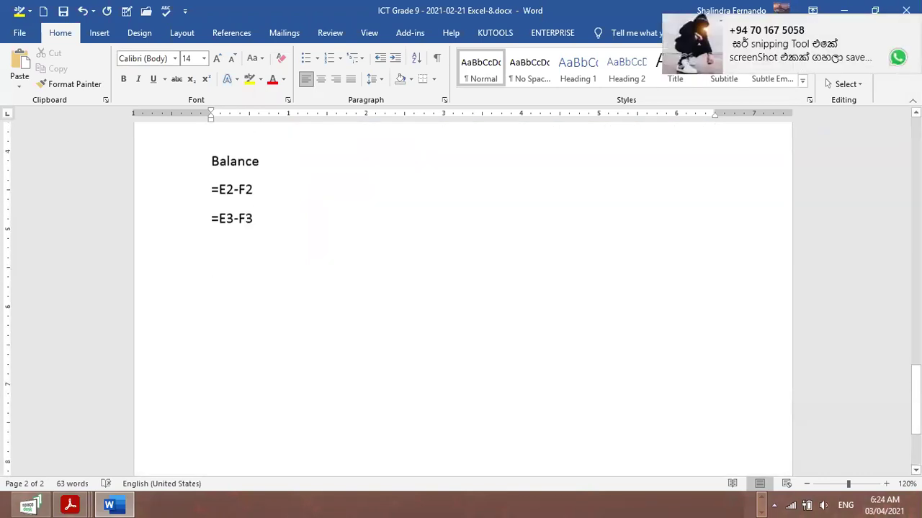
{"action": "key", "text": "Return"}
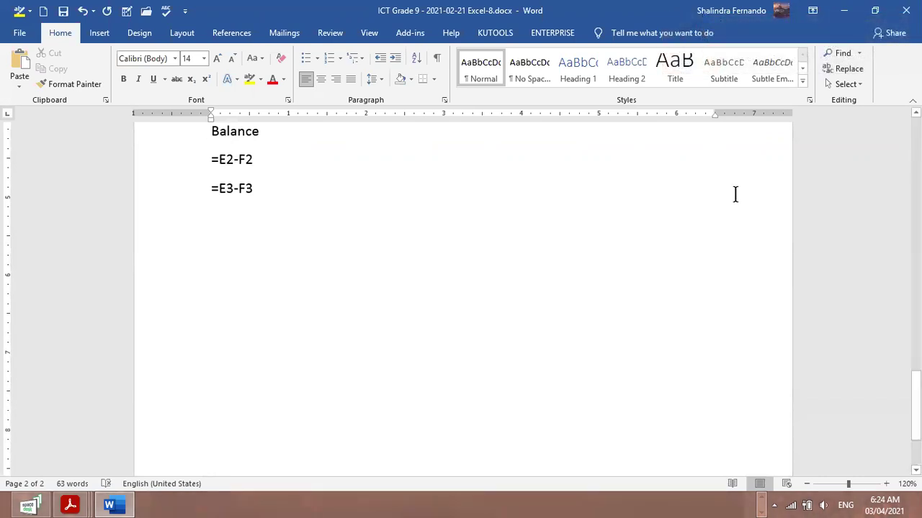
Launch Snipping Tool from a Start search for 'sn'
{"action": "key", "text": "super"}
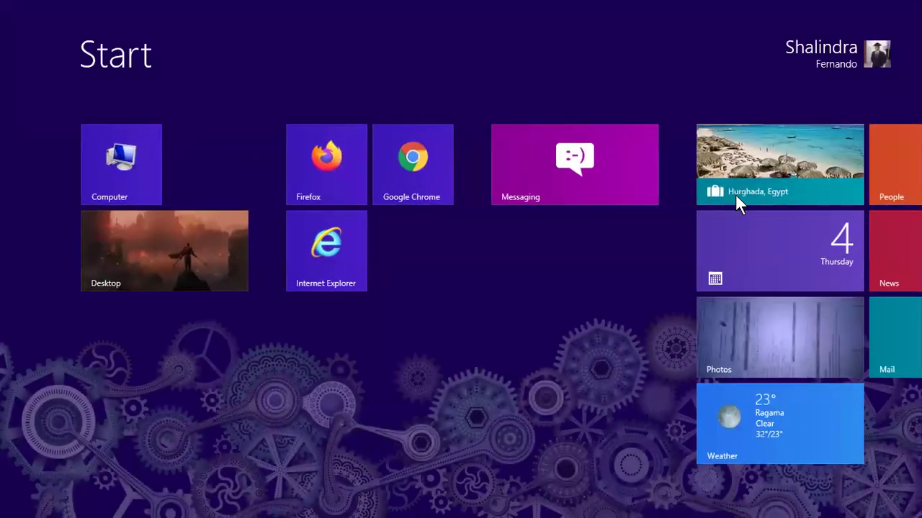
{"action": "type", "text": "sn"}
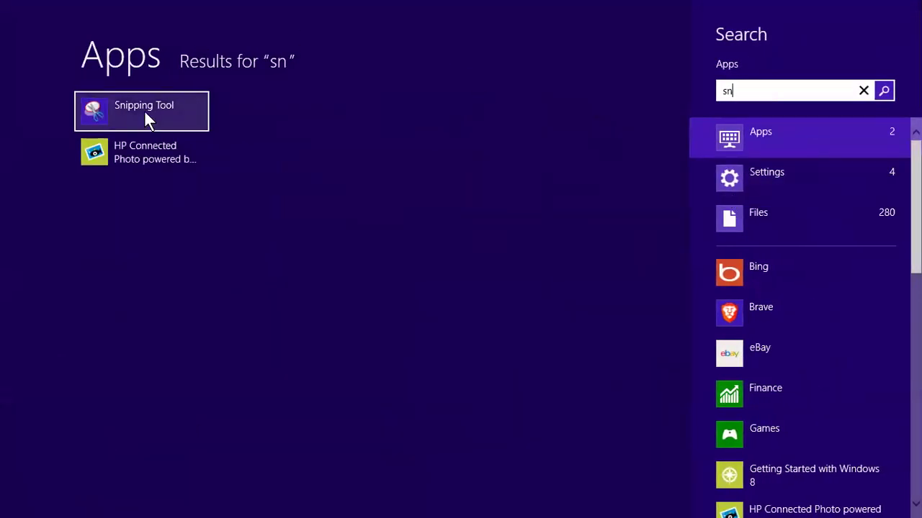
{"action": "left_click", "coordinate": [145, 116]}
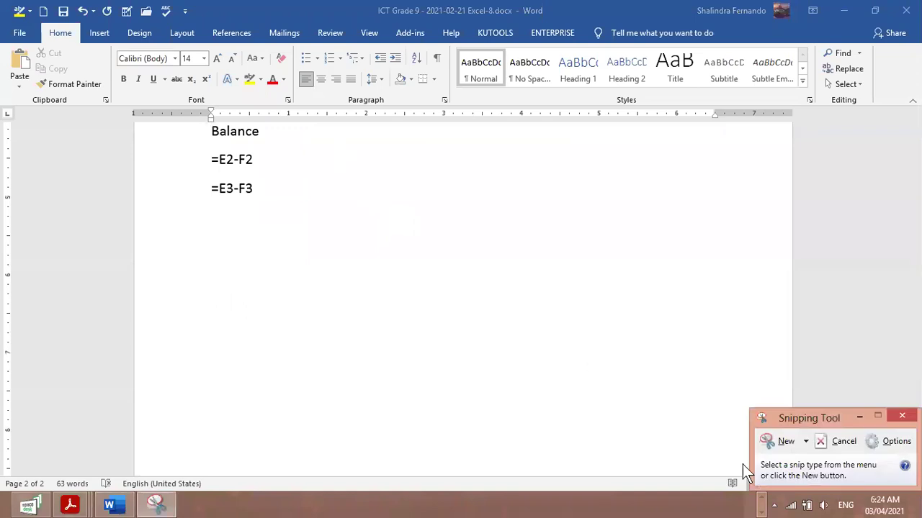
Snip the whole Word window showing the Balance formulas
{"action": "left_click", "coordinate": [775, 442]}
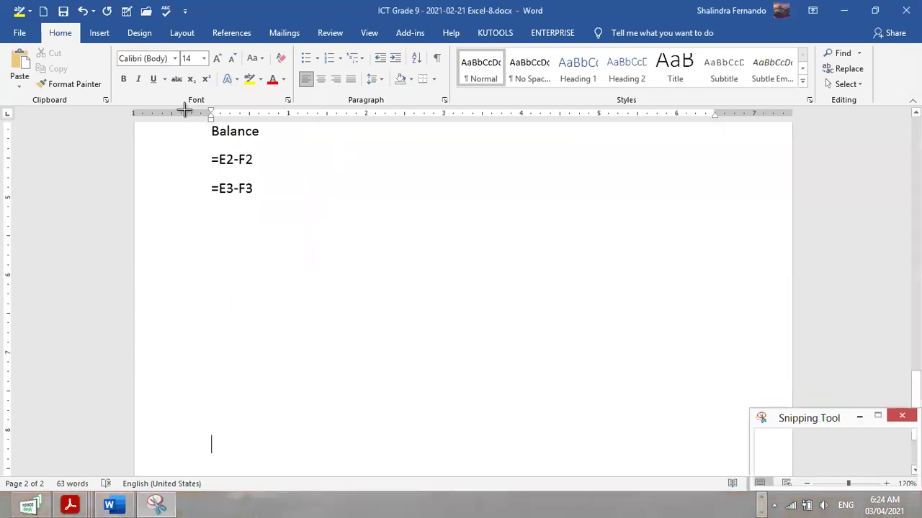
{"action": "left_click_drag", "start_coordinate": [9, 8], "coordinate": [901, 468]}
{"action": "scroll", "coordinate": [327, 221], "scroll_direction": "down", "scroll_amount": 2}
{"action": "scroll", "coordinate": [320, 226], "scroll_direction": "up", "scroll_amount": 3}
{"action": "scroll", "coordinate": [312, 230], "scroll_direction": "down", "scroll_amount": 5}
{"action": "scroll", "coordinate": [313, 230], "scroll_direction": "up", "scroll_amount": 1}
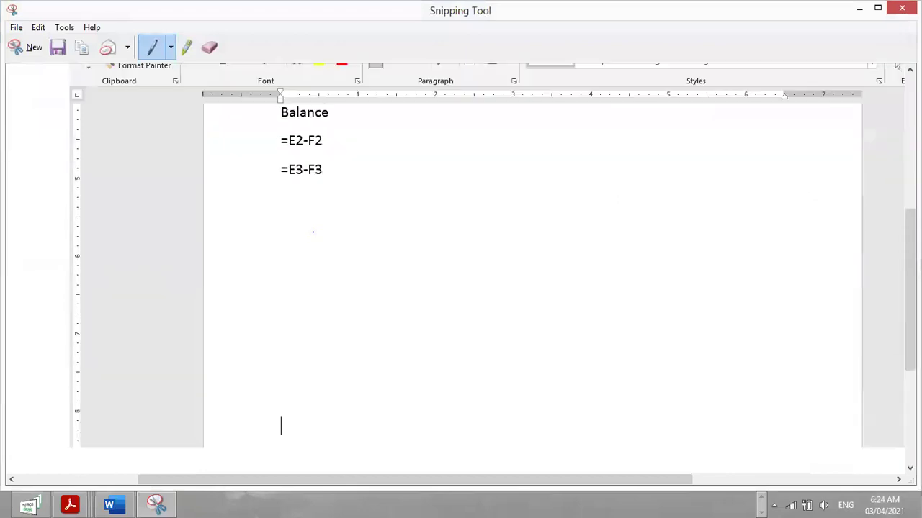
{"action": "scroll", "coordinate": [313, 231], "scroll_direction": "up", "scroll_amount": 3}
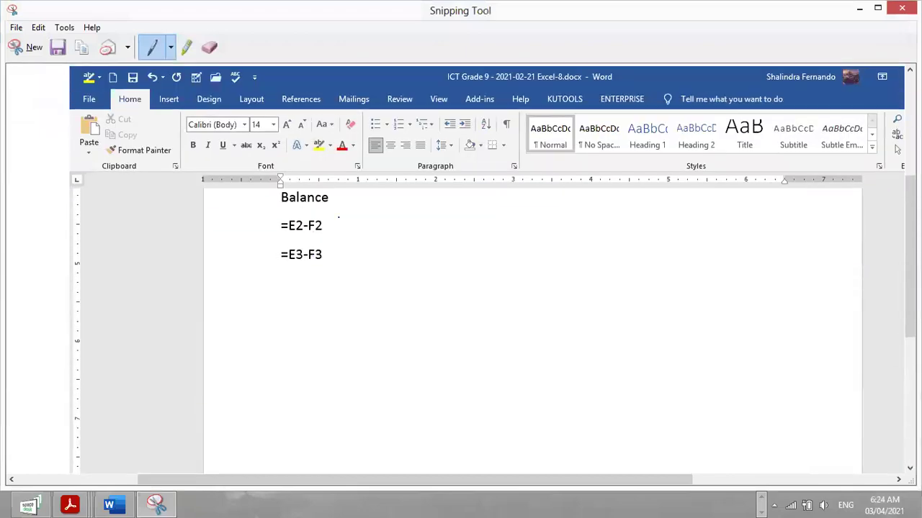
Save the snip to the Desktop as Capture.PNG and close Snipping Tool
{"action": "left_click", "coordinate": [53, 46]}
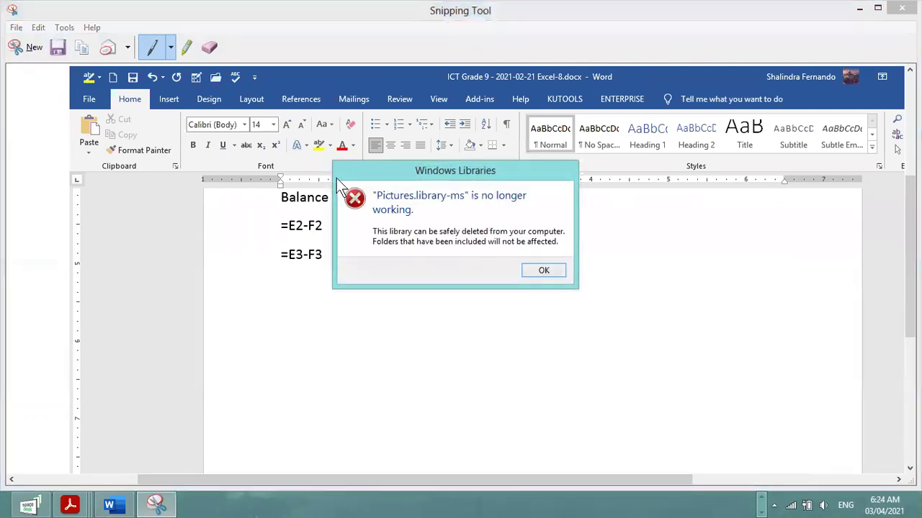
{"action": "left_click", "coordinate": [552, 269]}
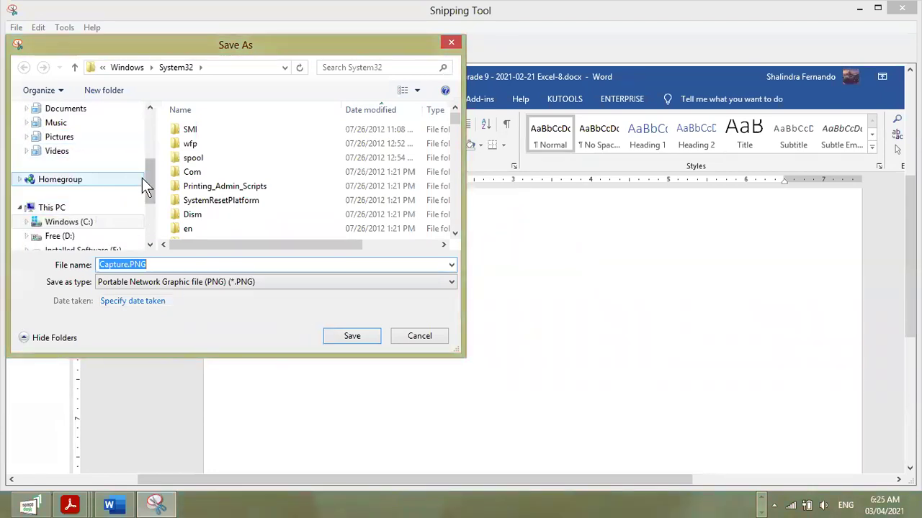
{"action": "left_click_drag", "start_coordinate": [146, 190], "coordinate": [147, 140]}
{"action": "left_click", "coordinate": [61, 171]}
{"action": "left_click", "coordinate": [344, 335]}
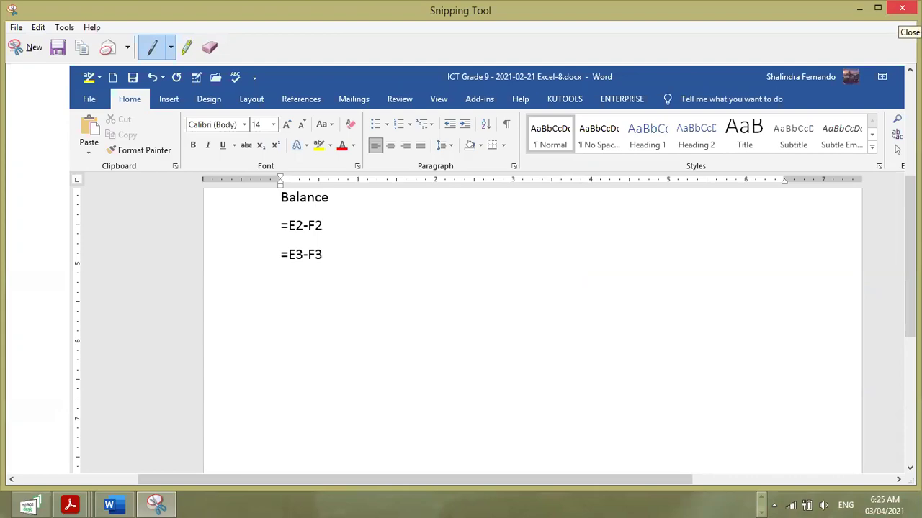
{"action": "left_click", "coordinate": [902, 8]}
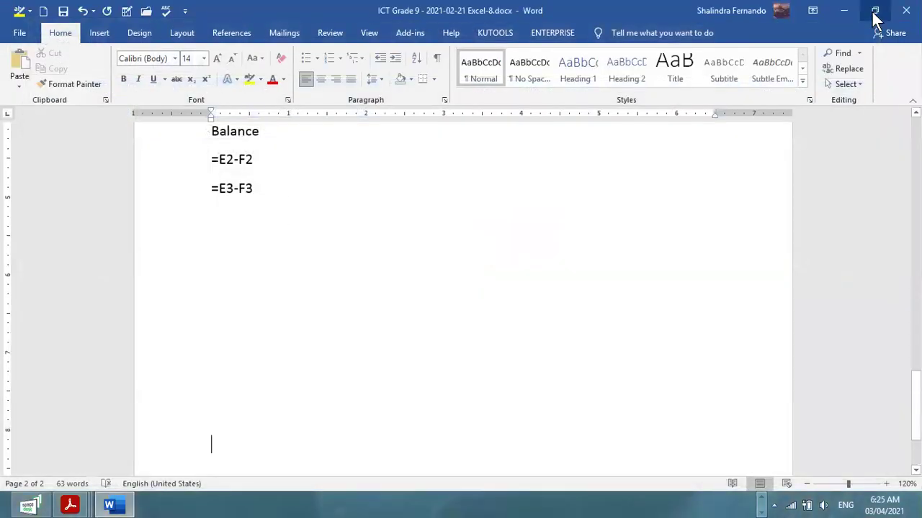
Minimize Word, view Capture.PNG in Photo Viewer, then close the viewer
{"action": "left_click", "coordinate": [844, 10]}
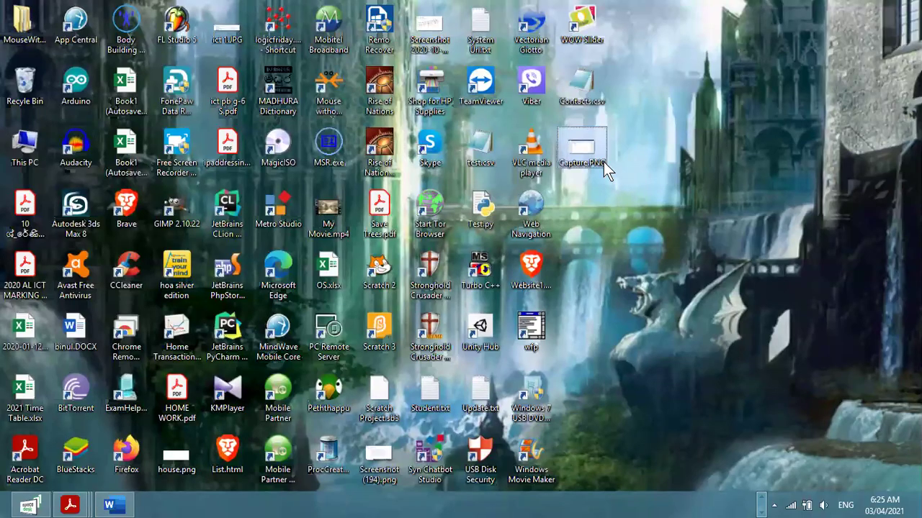
{"action": "double_click", "coordinate": [581, 150]}
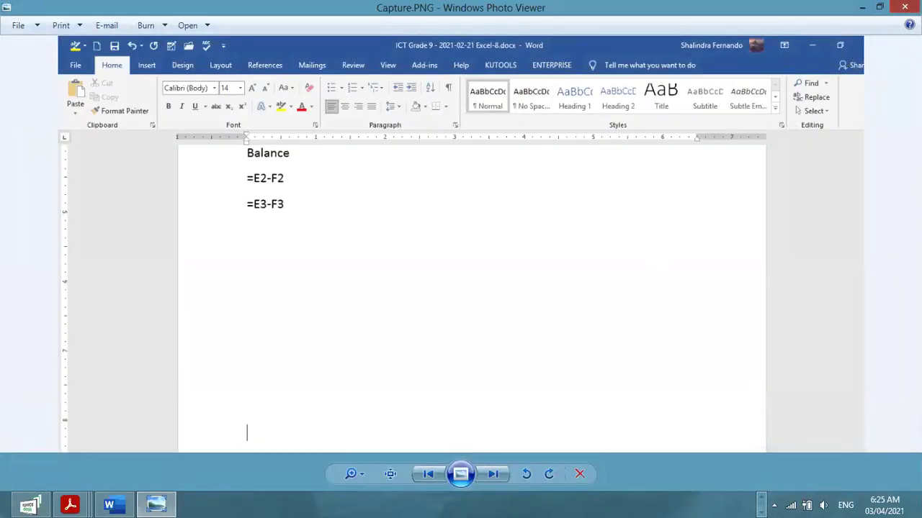
{"action": "left_click", "coordinate": [904, 6]}
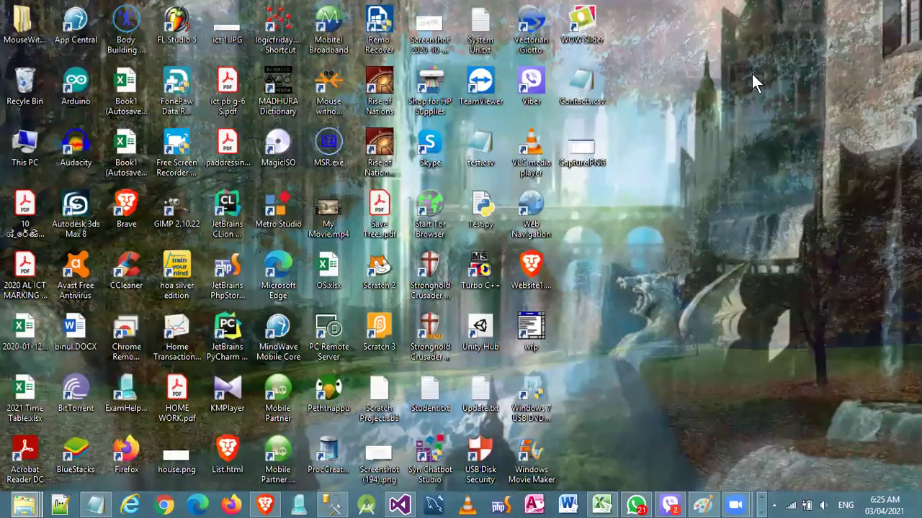
Cycle through the open windows back to the Excel Book1 workbook
{"action": "key", "text": "alt+Tab"}
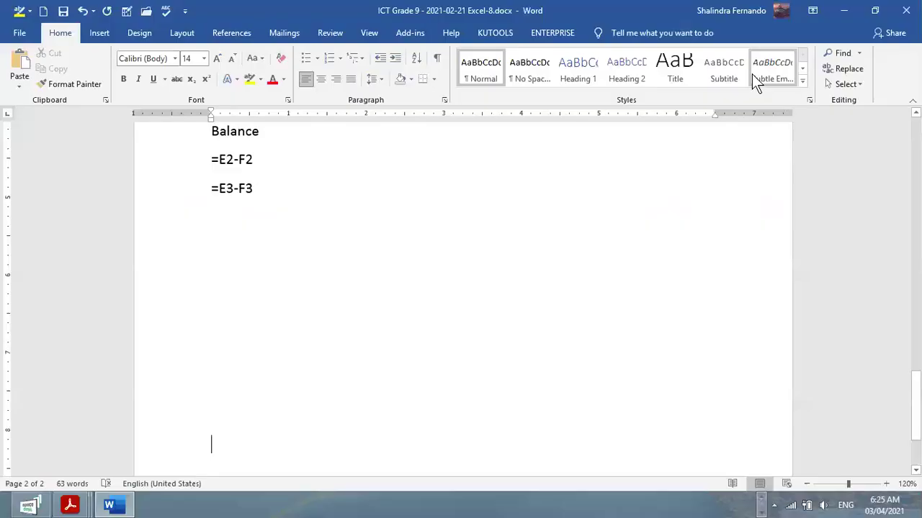
{"action": "key", "text": "alt+Tab"}
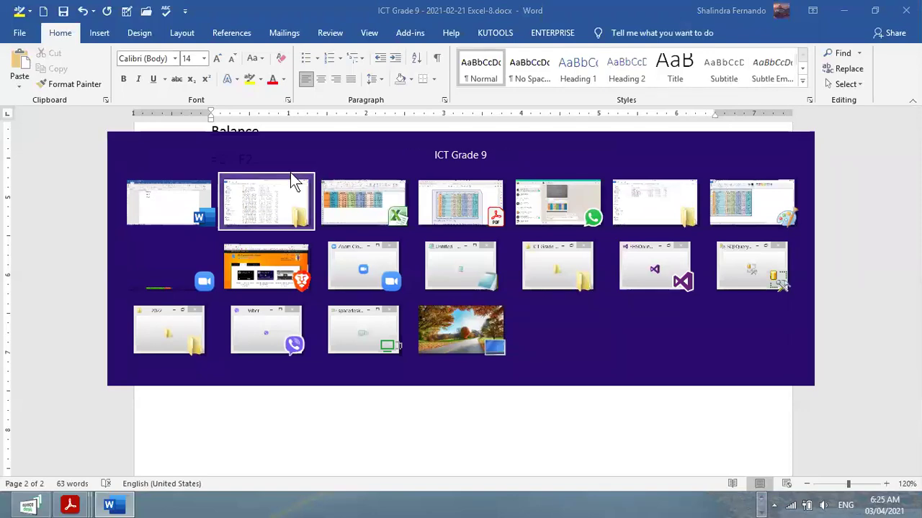
{"action": "key", "text": "alt+Tab"}
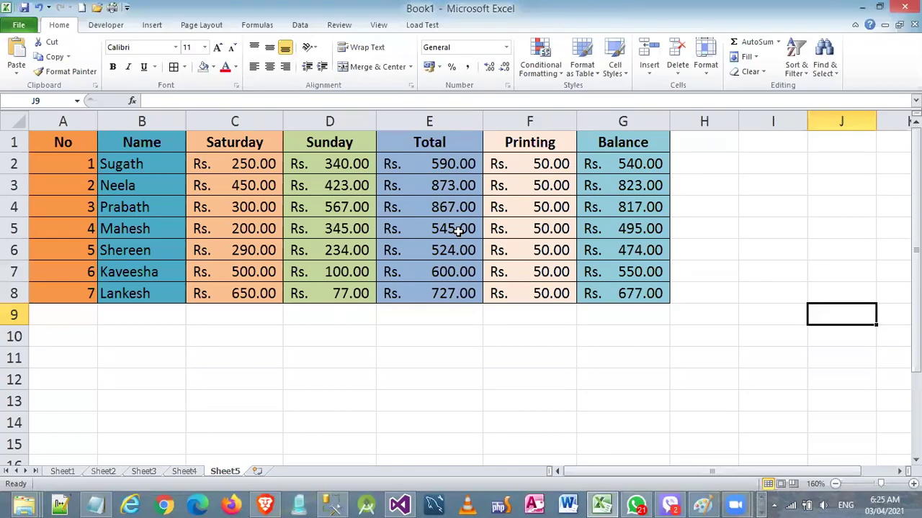
{"action": "key", "text": "alt+Tab"}
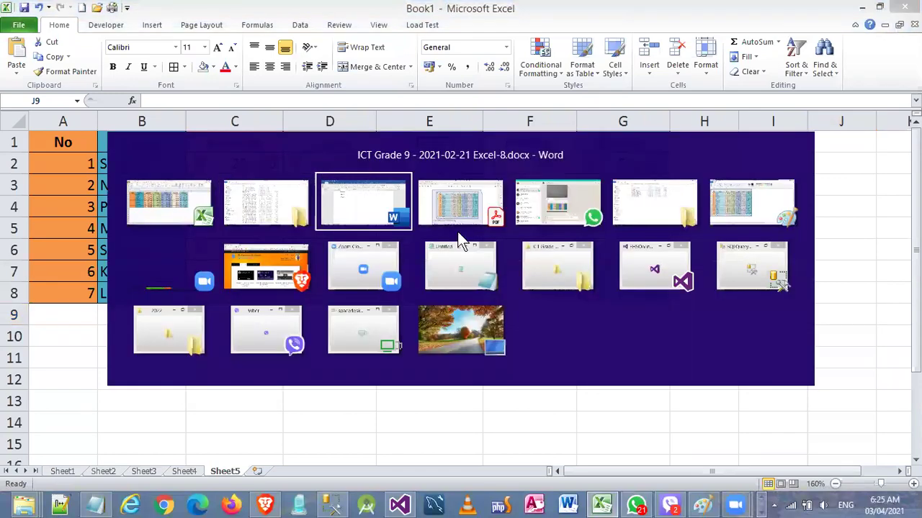
Bring book.pdf forward and select the Control Panel currency instructions text
{"action": "left_click", "coordinate": [459, 231]}
{"action": "scroll", "coordinate": [461, 236], "scroll_direction": "down", "scroll_amount": 5}
{"action": "scroll", "coordinate": [461, 236], "scroll_direction": "down", "scroll_amount": 8}
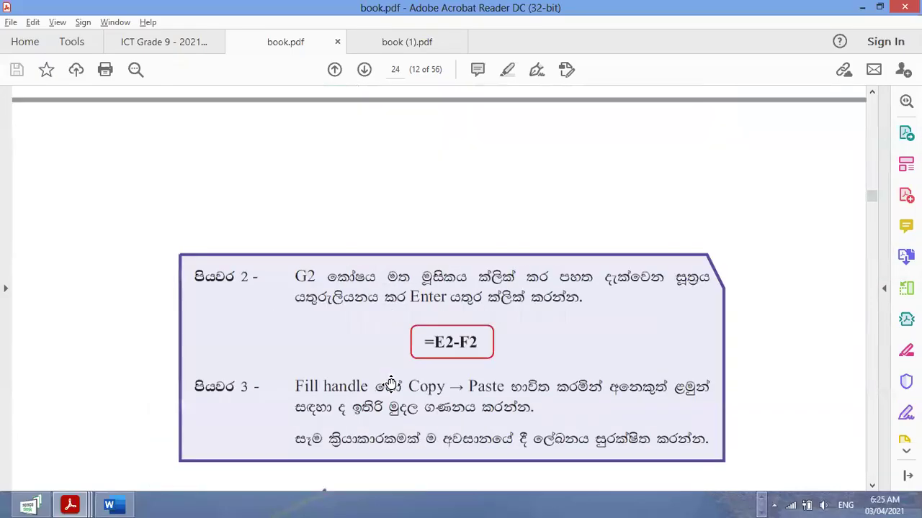
{"action": "scroll", "coordinate": [382, 345], "scroll_direction": "down", "scroll_amount": 10}
{"action": "scroll", "coordinate": [378, 288], "scroll_direction": "down", "scroll_amount": 5}
{"action": "scroll", "coordinate": [393, 259], "scroll_direction": "down", "scroll_amount": 5}
{"action": "scroll", "coordinate": [394, 247], "scroll_direction": "up", "scroll_amount": 2}
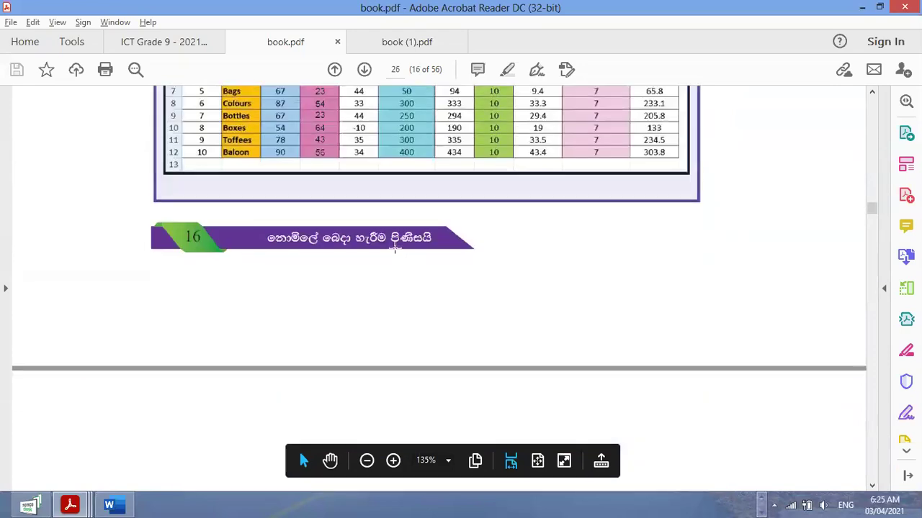
{"action": "scroll", "coordinate": [395, 248], "scroll_direction": "up", "scroll_amount": 5}
{"action": "scroll", "coordinate": [395, 247], "scroll_direction": "up", "scroll_amount": 2}
{"action": "scroll", "coordinate": [395, 248], "scroll_direction": "up", "scroll_amount": 1}
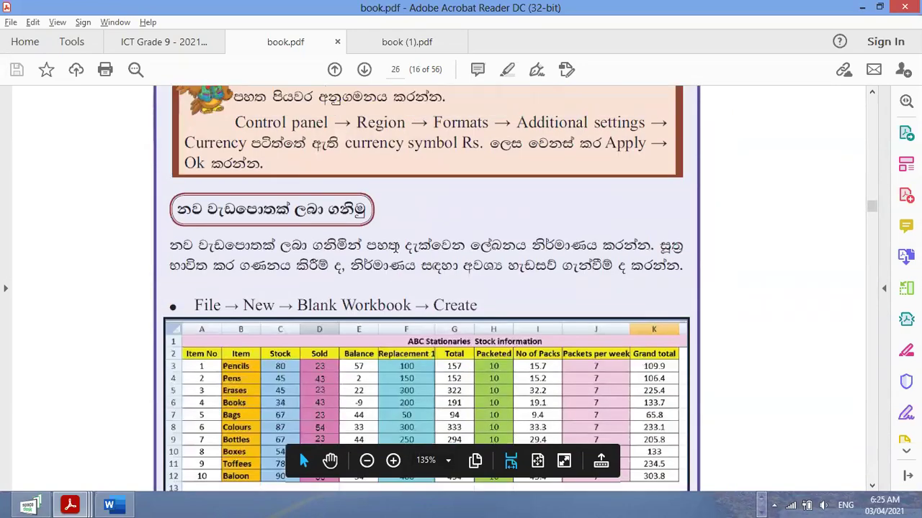
{"action": "scroll", "coordinate": [395, 248], "scroll_direction": "up", "scroll_amount": 5}
{"action": "scroll", "coordinate": [395, 248], "scroll_direction": "up", "scroll_amount": 5}
{"action": "scroll", "coordinate": [395, 248], "scroll_direction": "up", "scroll_amount": 6}
{"action": "scroll", "coordinate": [395, 248], "scroll_direction": "up", "scroll_amount": 5}
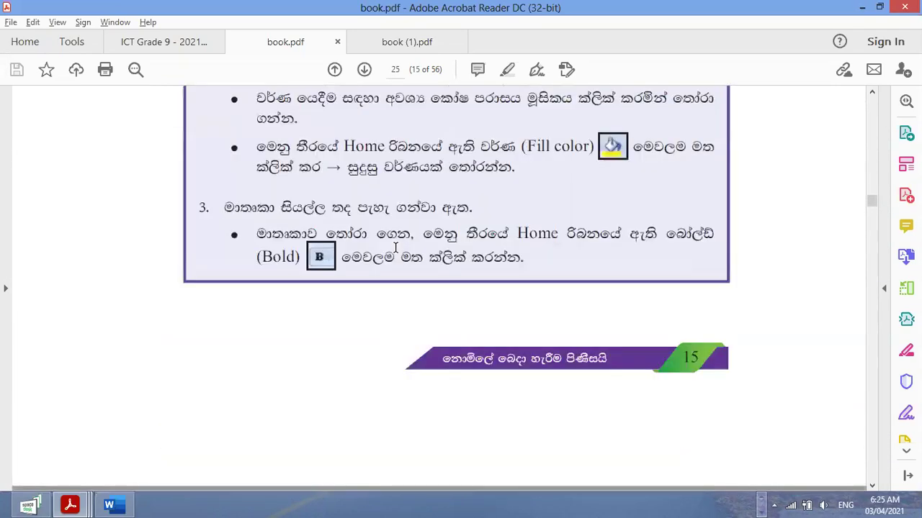
{"action": "scroll", "coordinate": [395, 247], "scroll_direction": "up", "scroll_amount": 5}
{"action": "scroll", "coordinate": [395, 248], "scroll_direction": "up", "scroll_amount": 5}
{"action": "scroll", "coordinate": [395, 247], "scroll_direction": "down", "scroll_amount": 4}
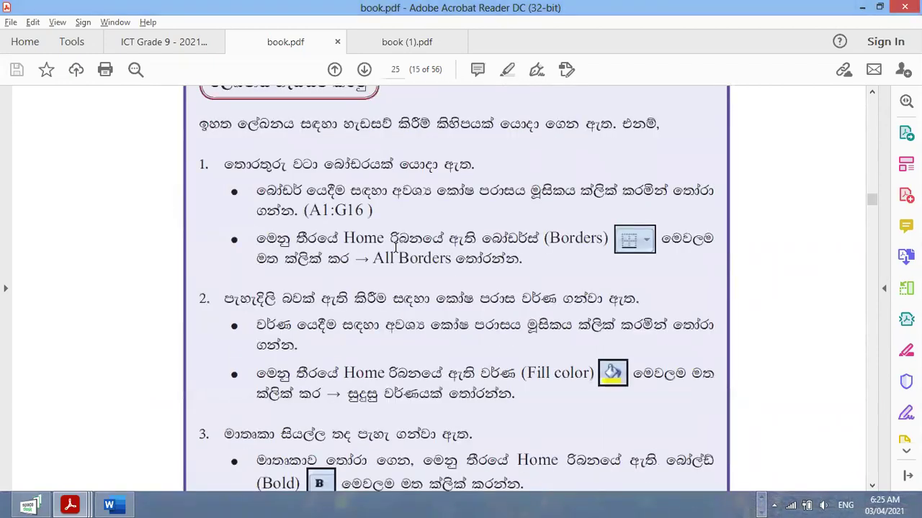
{"action": "scroll", "coordinate": [395, 247], "scroll_direction": "down", "scroll_amount": 5}
{"action": "scroll", "coordinate": [395, 247], "scroll_direction": "down", "scroll_amount": 3}
{"action": "scroll", "coordinate": [396, 247], "scroll_direction": "down", "scroll_amount": 4}
{"action": "scroll", "coordinate": [396, 248], "scroll_direction": "down", "scroll_amount": 5}
{"action": "scroll", "coordinate": [395, 248], "scroll_direction": "down", "scroll_amount": 5}
{"action": "scroll", "coordinate": [396, 248], "scroll_direction": "down", "scroll_amount": 5}
{"action": "scroll", "coordinate": [395, 248], "scroll_direction": "up", "scroll_amount": 3}
{"action": "scroll", "coordinate": [395, 248], "scroll_direction": "up", "scroll_amount": 3}
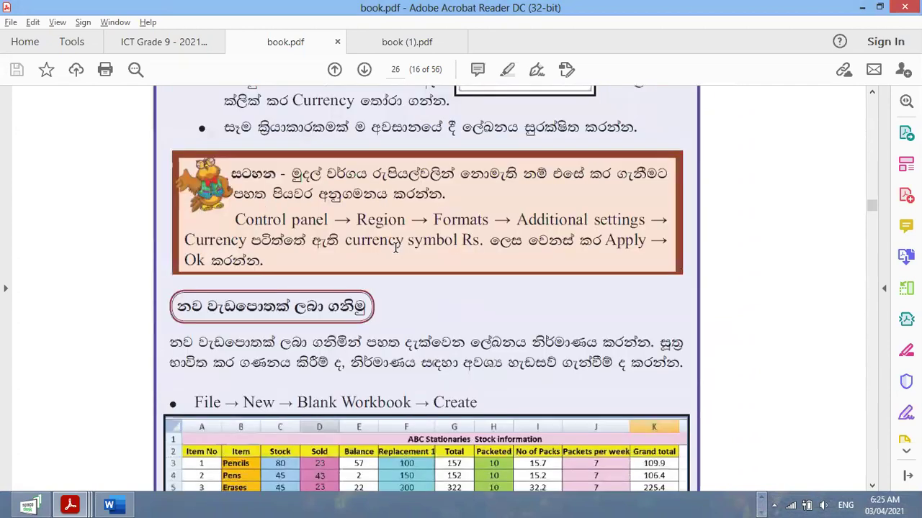
{"action": "scroll", "coordinate": [395, 248], "scroll_direction": "down", "scroll_amount": 1}
{"action": "scroll", "coordinate": [396, 248], "scroll_direction": "down", "scroll_amount": 4}
{"action": "scroll", "coordinate": [395, 249], "scroll_direction": "up", "scroll_amount": 4}
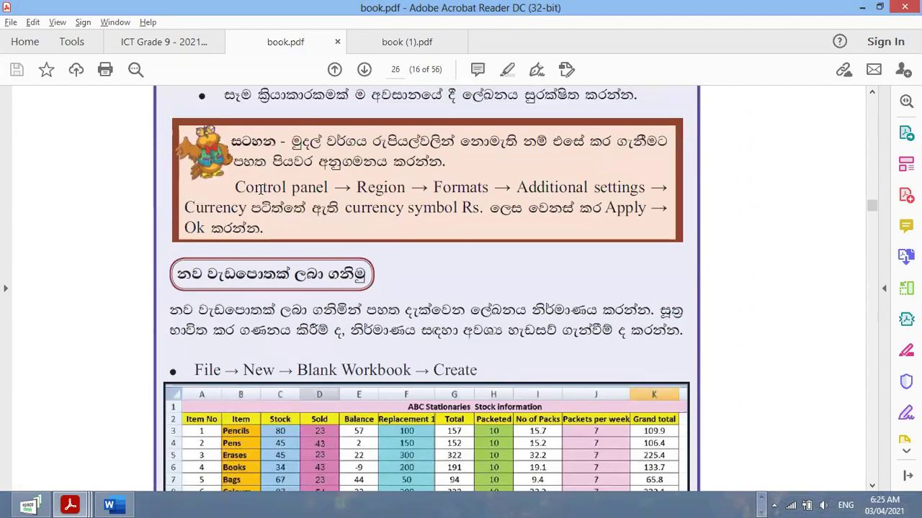
{"action": "mouse_move", "coordinate": [235, 187]}
{"action": "left_mouse_down"}
{"action": "mouse_move", "coordinate": [311, 218]}
{"action": "mouse_move", "coordinate": [579, 203]}
{"action": "mouse_move", "coordinate": [378, 210]}
{"action": "left_mouse_up"}
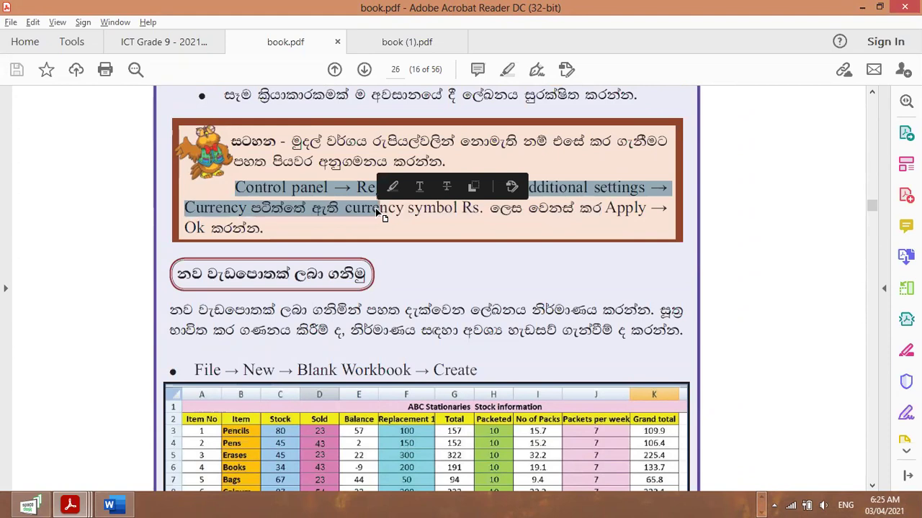
Scroll down past the formula box to the MarkSheet 2018 table of Activity 2.6
{"action": "scroll", "coordinate": [376, 210], "scroll_direction": "down", "scroll_amount": 5}
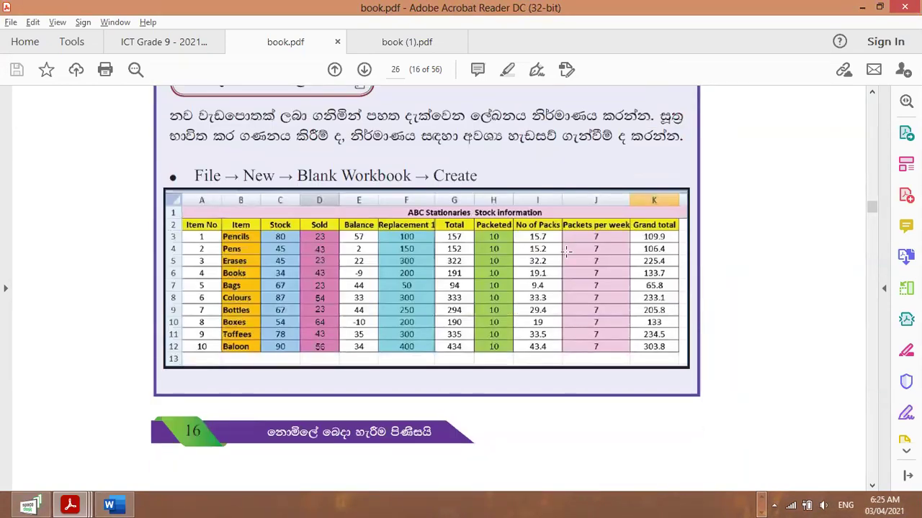
{"action": "scroll", "coordinate": [520, 247], "scroll_direction": "down", "scroll_amount": 3}
{"action": "scroll", "coordinate": [521, 247], "scroll_direction": "down", "scroll_amount": 4}
{"action": "scroll", "coordinate": [521, 247], "scroll_direction": "down", "scroll_amount": 7}
{"action": "scroll", "coordinate": [522, 249], "scroll_direction": "up", "scroll_amount": 5}
{"action": "scroll", "coordinate": [522, 250], "scroll_direction": "up", "scroll_amount": 4}
{"action": "scroll", "coordinate": [522, 250], "scroll_direction": "up", "scroll_amount": 2}
{"action": "scroll", "coordinate": [522, 250], "scroll_direction": "up", "scroll_amount": 2}
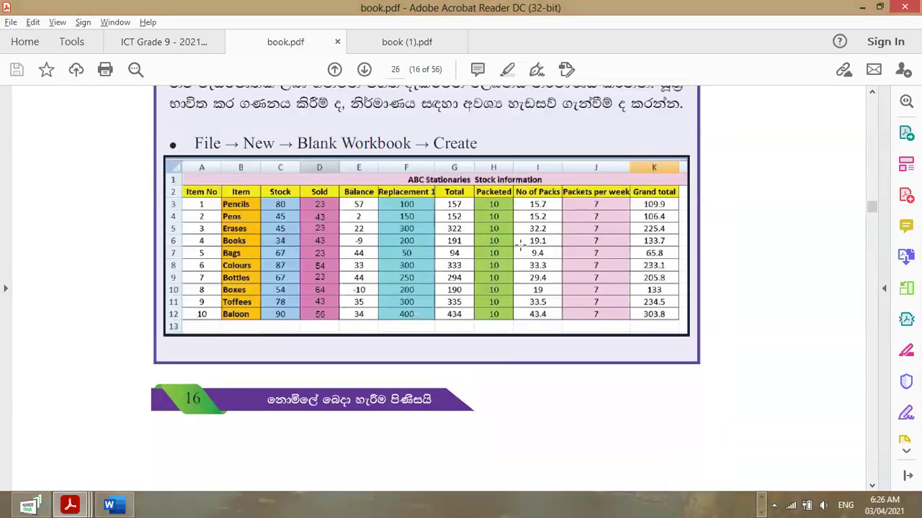
{"action": "scroll", "coordinate": [738, 263], "scroll_direction": "up", "scroll_amount": 1, "text": "ctrl"}
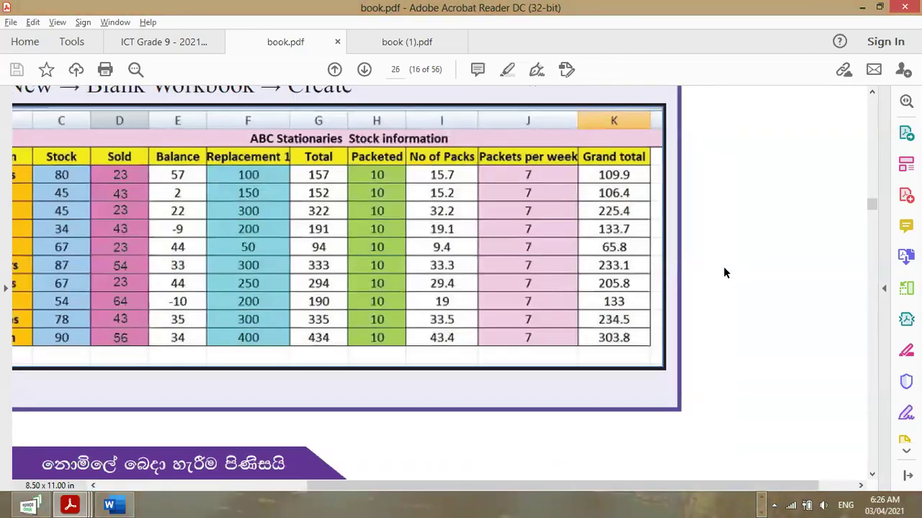
{"action": "scroll", "coordinate": [723, 266], "scroll_direction": "up", "scroll_amount": 1, "text": "ctrl"}
{"action": "scroll", "coordinate": [694, 278], "scroll_direction": "down", "scroll_amount": 1, "text": "ctrl"}
{"action": "scroll", "coordinate": [389, 193], "scroll_direction": "up", "scroll_amount": 1}
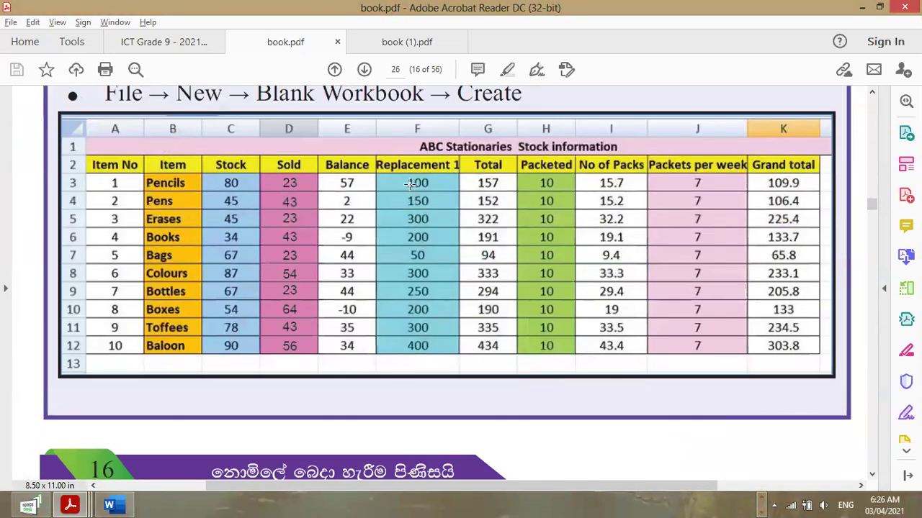
{"action": "scroll", "coordinate": [409, 183], "scroll_direction": "up", "scroll_amount": 1}
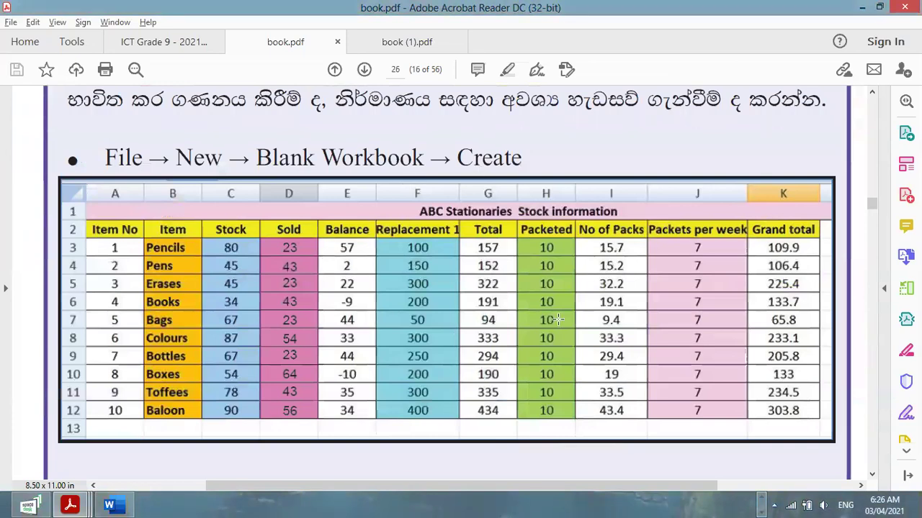
{"action": "scroll", "coordinate": [533, 264], "scroll_direction": "down", "scroll_amount": 5}
{"action": "scroll", "coordinate": [533, 264], "scroll_direction": "down", "scroll_amount": 5}
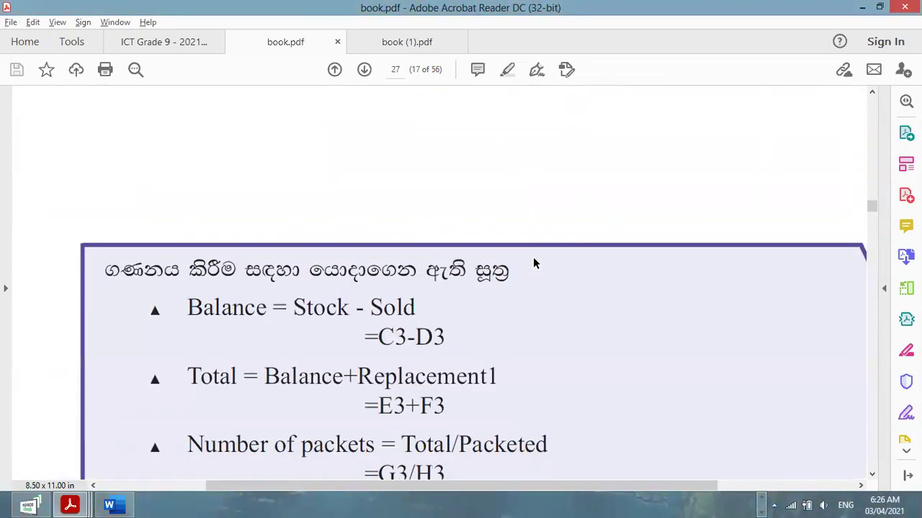
{"action": "scroll", "coordinate": [533, 264], "scroll_direction": "down", "scroll_amount": 5}
{"action": "scroll", "coordinate": [532, 264], "scroll_direction": "down", "scroll_amount": 5}
{"action": "scroll", "coordinate": [533, 264], "scroll_direction": "down", "scroll_amount": 5}
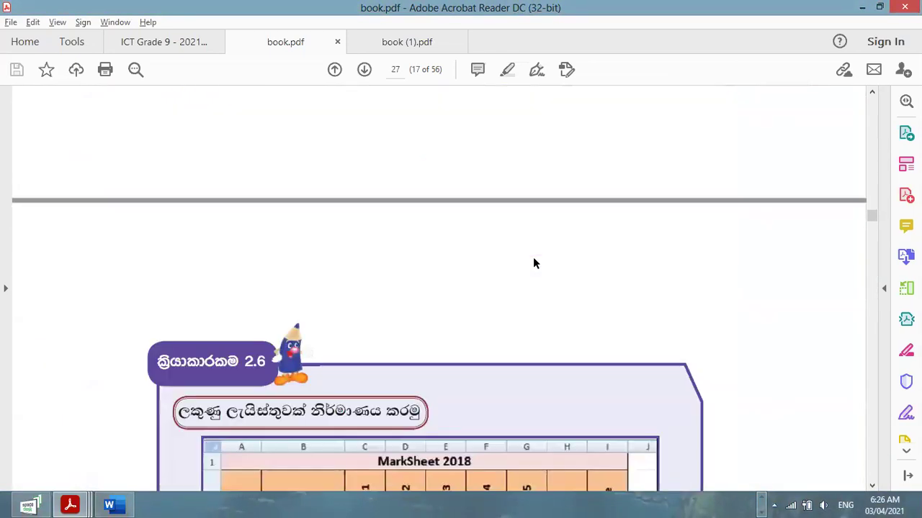
{"action": "scroll", "coordinate": [533, 264], "scroll_direction": "down", "scroll_amount": 5}
{"action": "scroll", "coordinate": [530, 254], "scroll_direction": "down", "scroll_amount": 1}
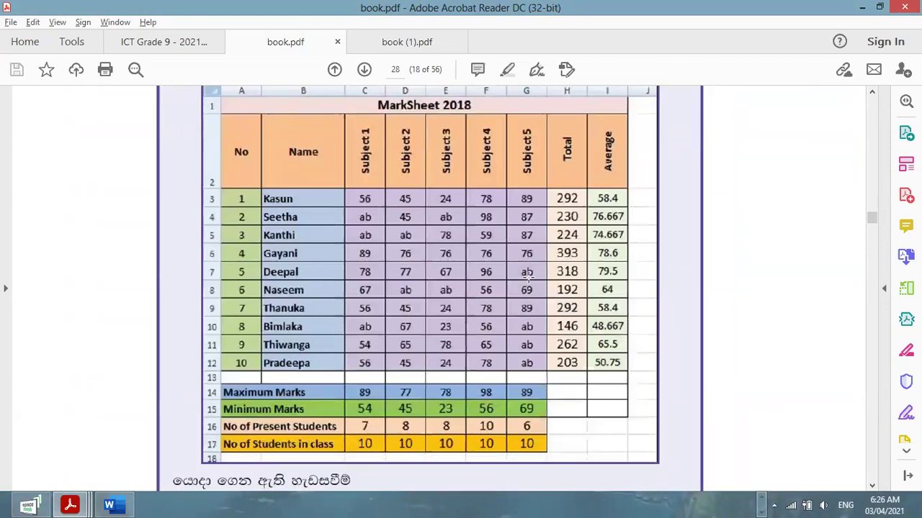
{"action": "scroll", "coordinate": [531, 277], "scroll_direction": "up", "scroll_amount": 1}
{"action": "scroll", "coordinate": [501, 266], "scroll_direction": "down", "scroll_amount": 1}
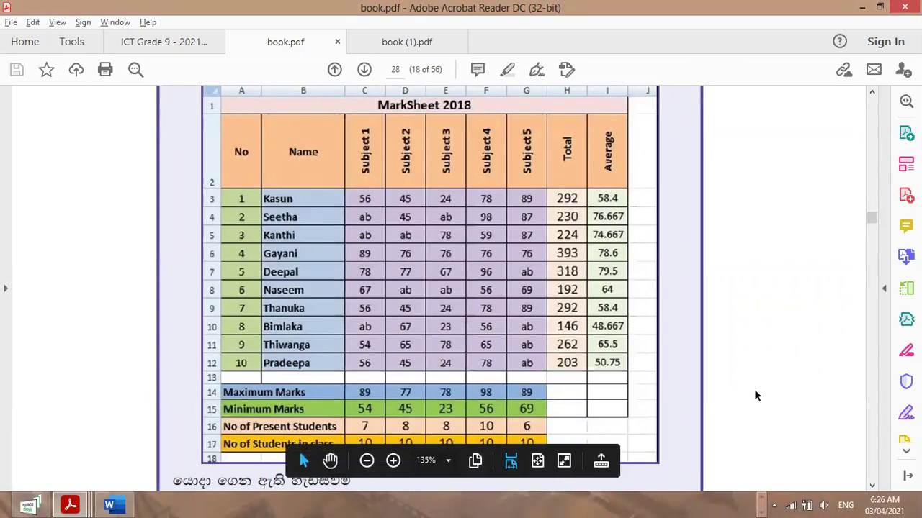
{"action": "scroll", "coordinate": [756, 395], "scroll_direction": "down", "scroll_amount": 2}
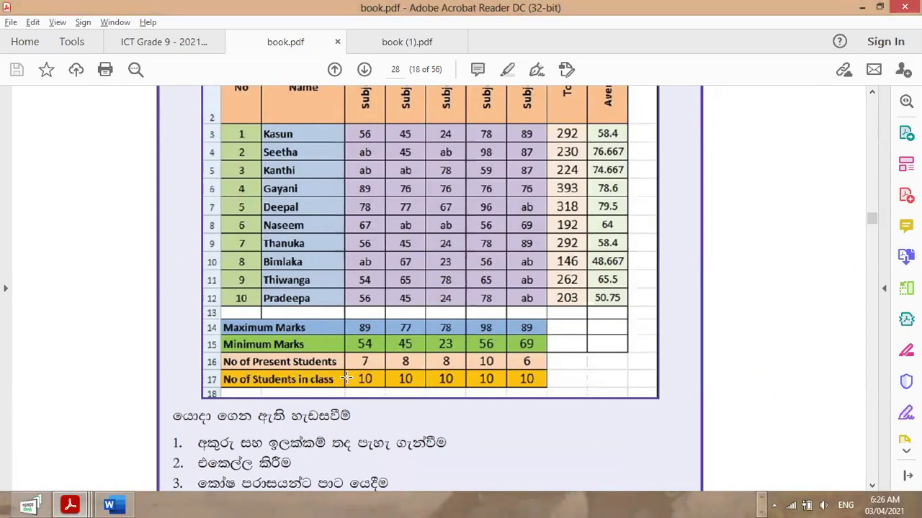
{"action": "scroll", "coordinate": [346, 377], "scroll_direction": "up", "scroll_amount": 4}
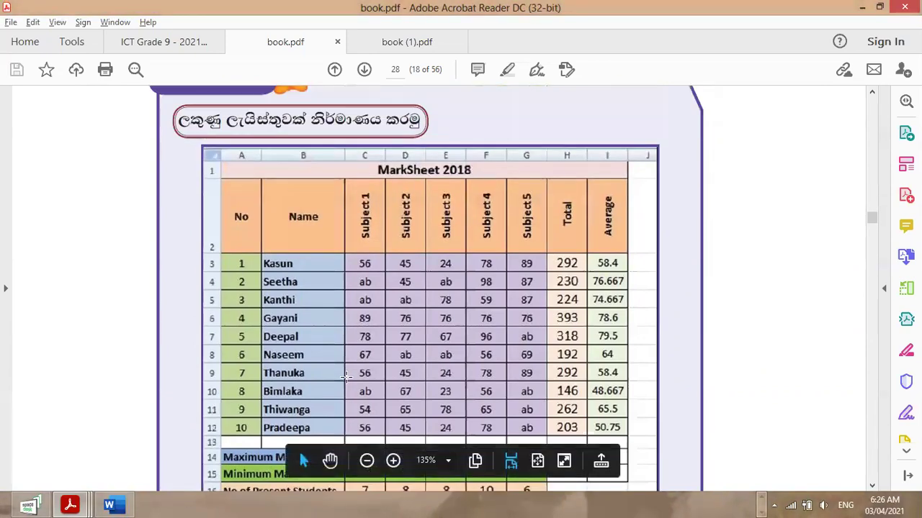
{"action": "scroll", "coordinate": [346, 377], "scroll_direction": "up", "scroll_amount": 3}
{"action": "scroll", "coordinate": [346, 377], "scroll_direction": "down", "scroll_amount": 3}
{"action": "scroll", "coordinate": [346, 376], "scroll_direction": "down", "scroll_amount": 4}
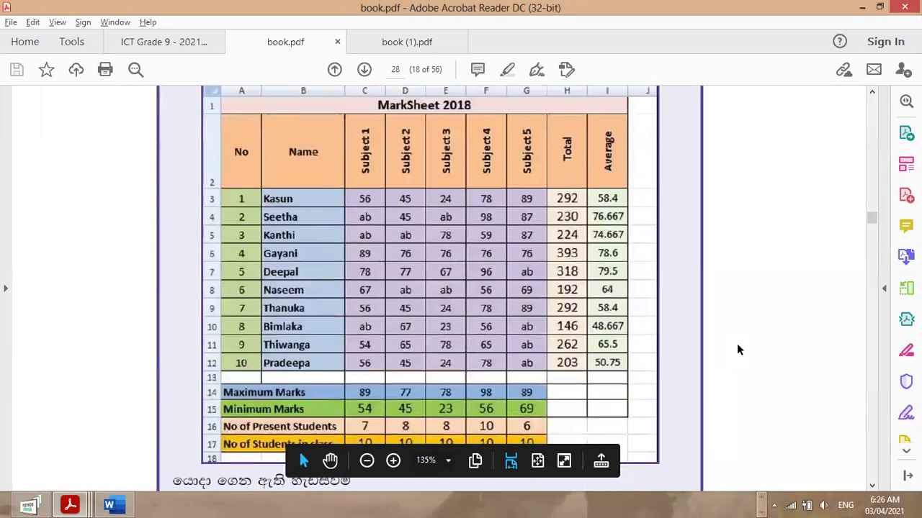
{"action": "scroll", "coordinate": [738, 346], "scroll_direction": "up", "scroll_amount": 1}
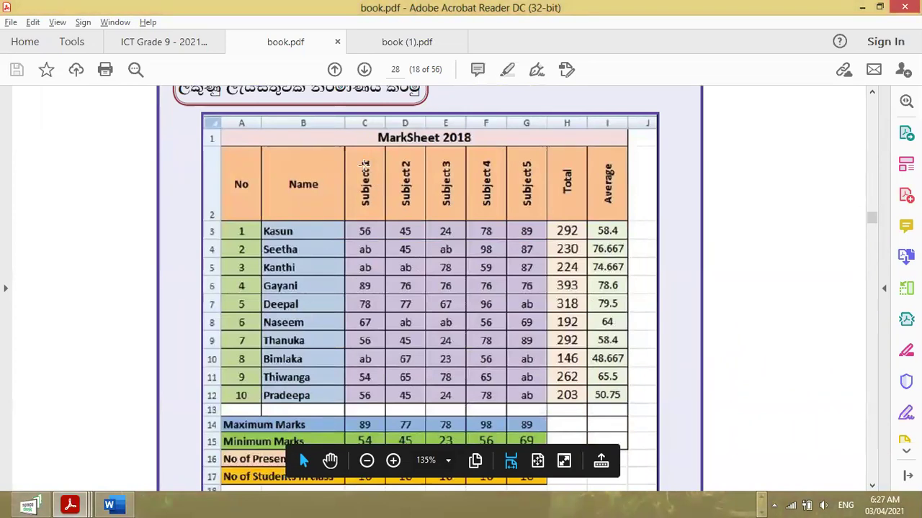
{"action": "mouse_move", "coordinate": [354, 150]}
{"action": "left_mouse_down"}
{"action": "mouse_move", "coordinate": [366, 190]}
{"action": "mouse_move", "coordinate": [504, 213]}
{"action": "left_mouse_up"}
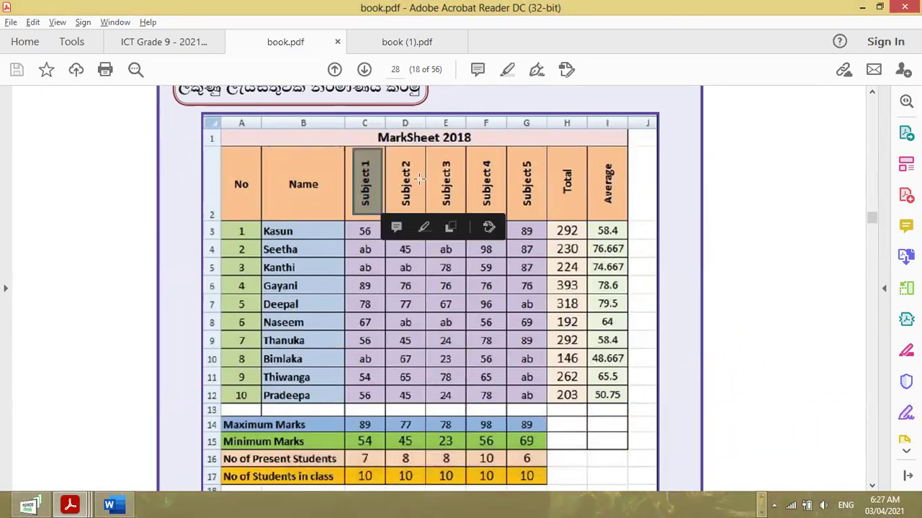
{"action": "left_click", "coordinate": [733, 209]}
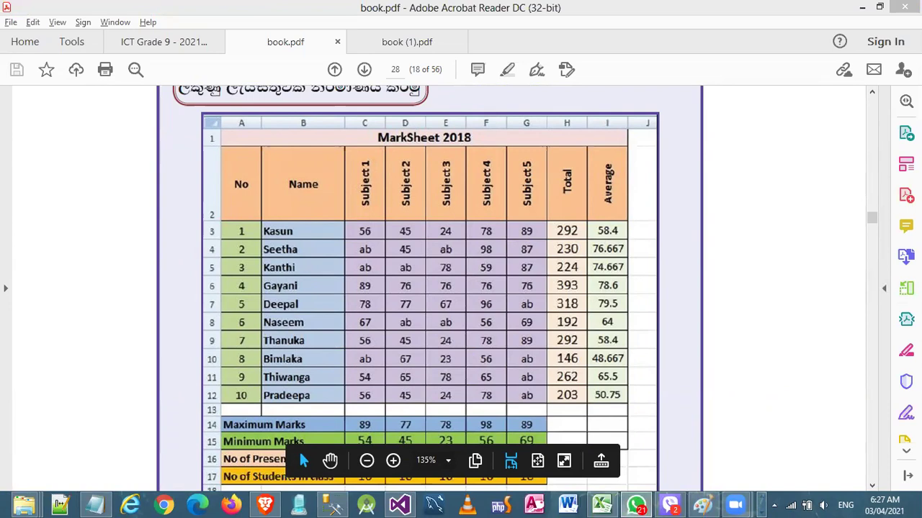
{"action": "key", "text": "alt+Tab"}
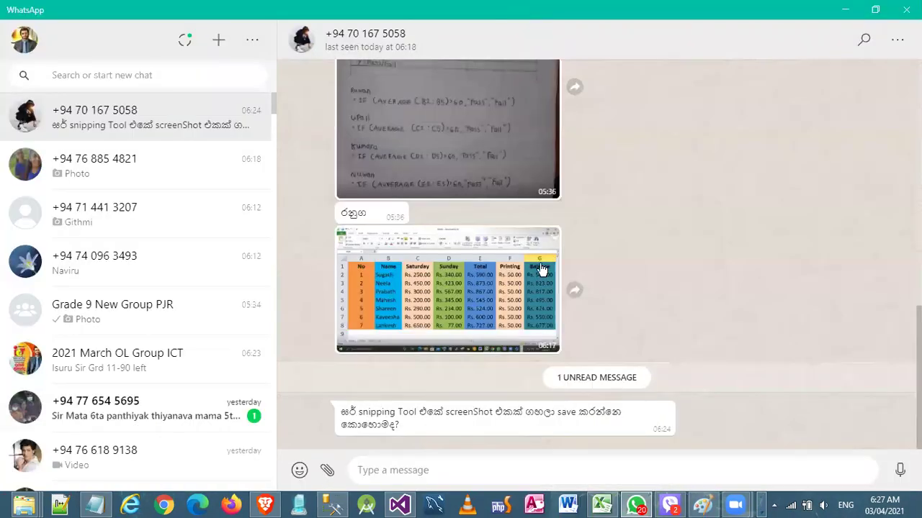
{"action": "left_click", "coordinate": [513, 279]}
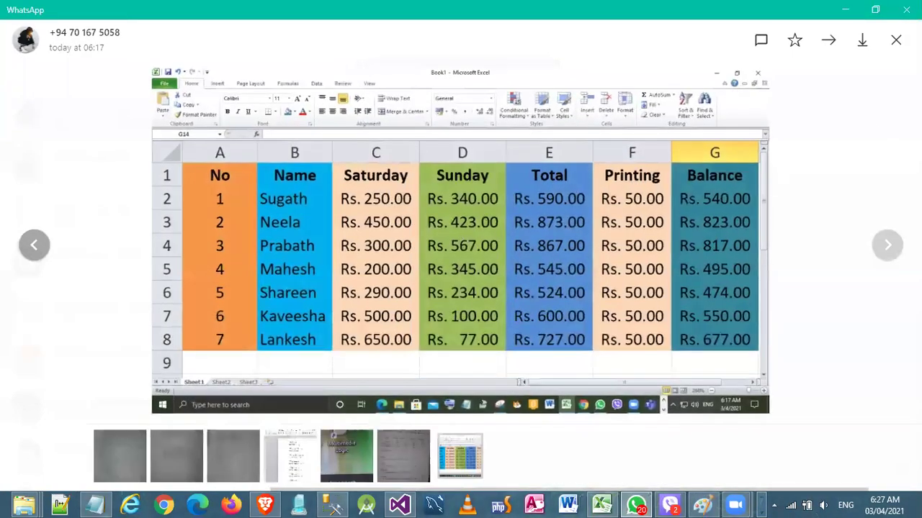
{"action": "left_click", "coordinate": [896, 43]}
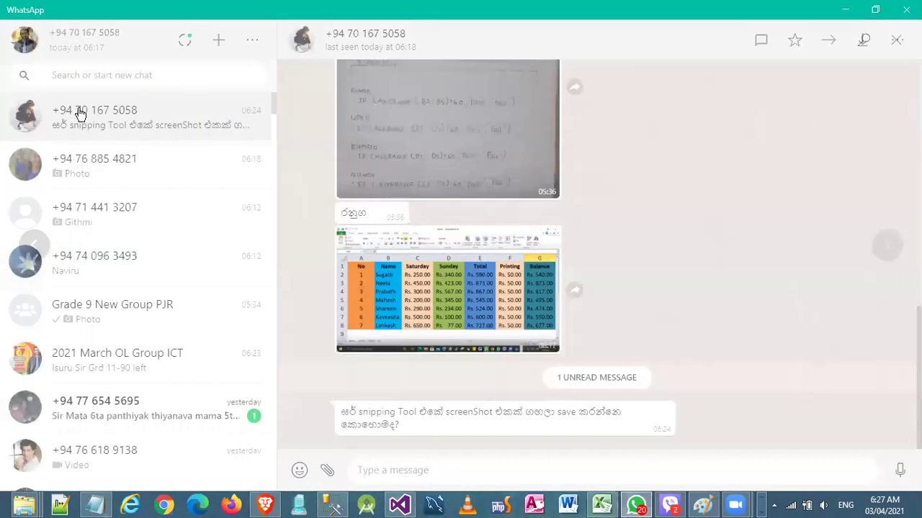
{"action": "left_click", "coordinate": [81, 214]}
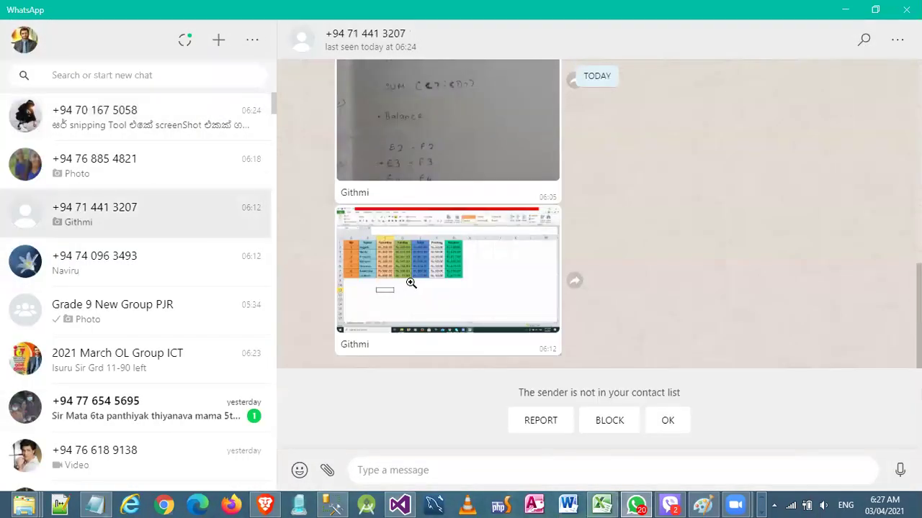
{"action": "left_click", "coordinate": [411, 285]}
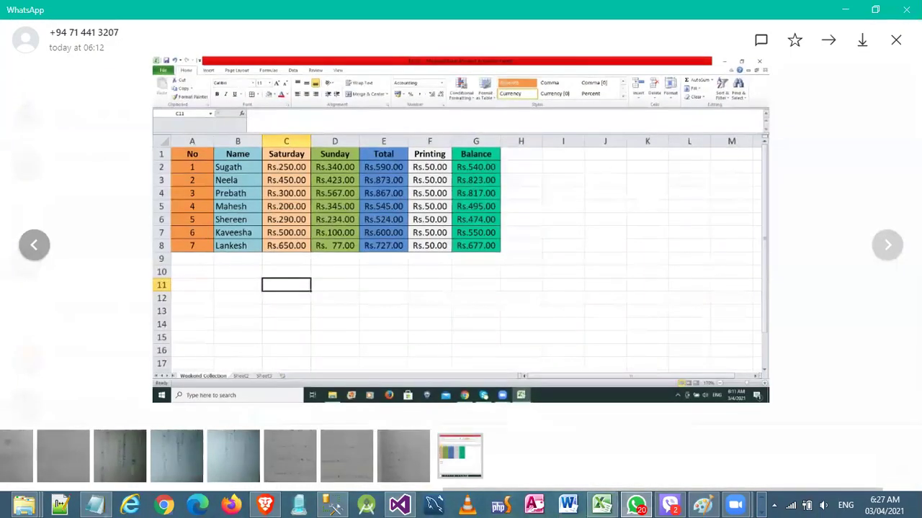
{"action": "left_click", "coordinate": [896, 41]}
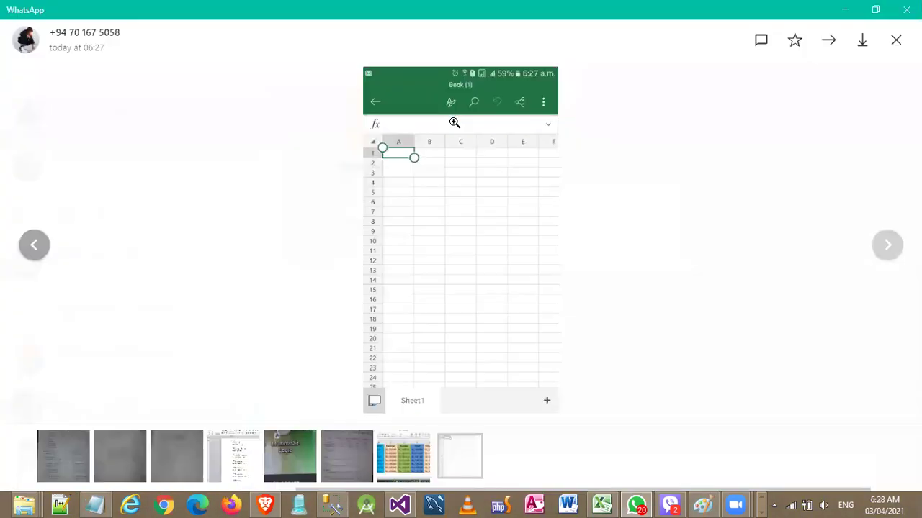
{"action": "key", "text": "Escape"}
{"action": "left_click", "coordinate": [441, 275]}
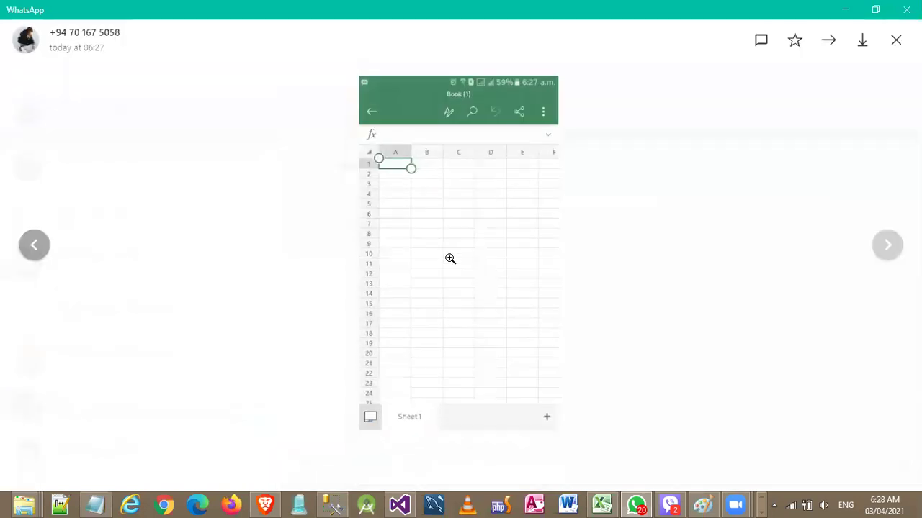
{"action": "left_click", "coordinate": [512, 212]}
{"action": "left_click", "coordinate": [563, 174]}
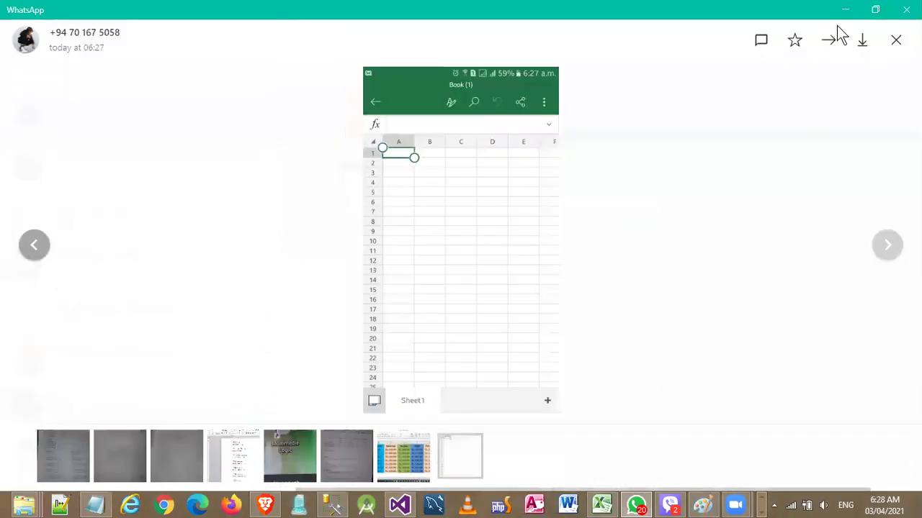
{"action": "left_click", "coordinate": [892, 42]}
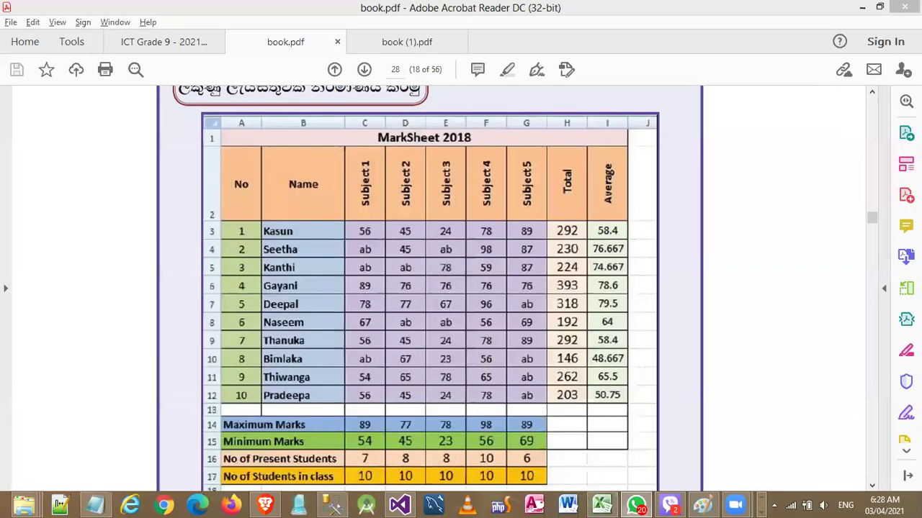
Minimize Acrobat, Excel, File Explorer and Word, and restore Brave from the taskbar
{"action": "left_click", "coordinate": [852, 9]}
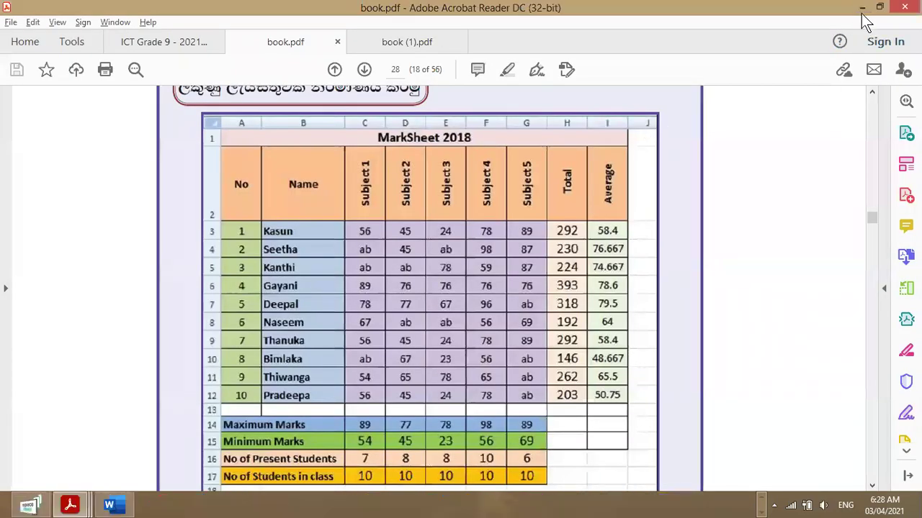
{"action": "left_click", "coordinate": [863, 7]}
{"action": "left_click", "coordinate": [863, 8]}
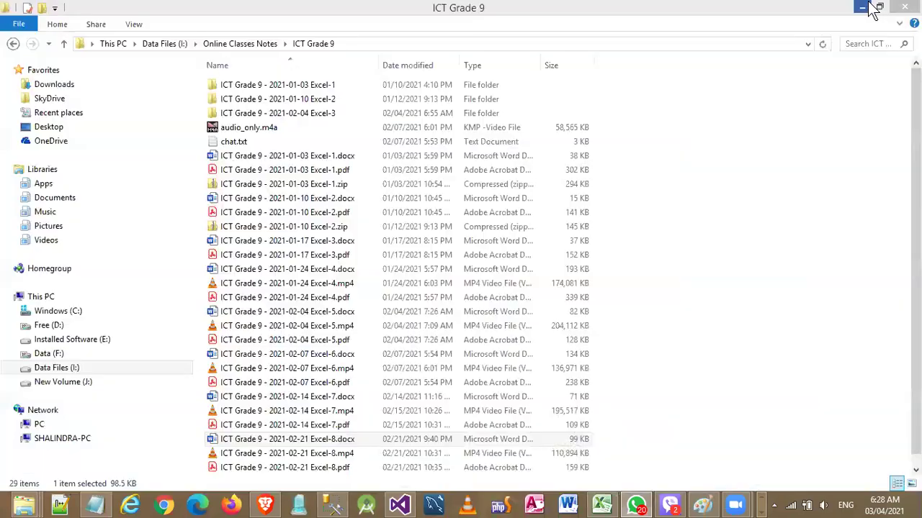
{"action": "left_click", "coordinate": [850, 8]}
{"action": "left_click", "coordinate": [848, 8]}
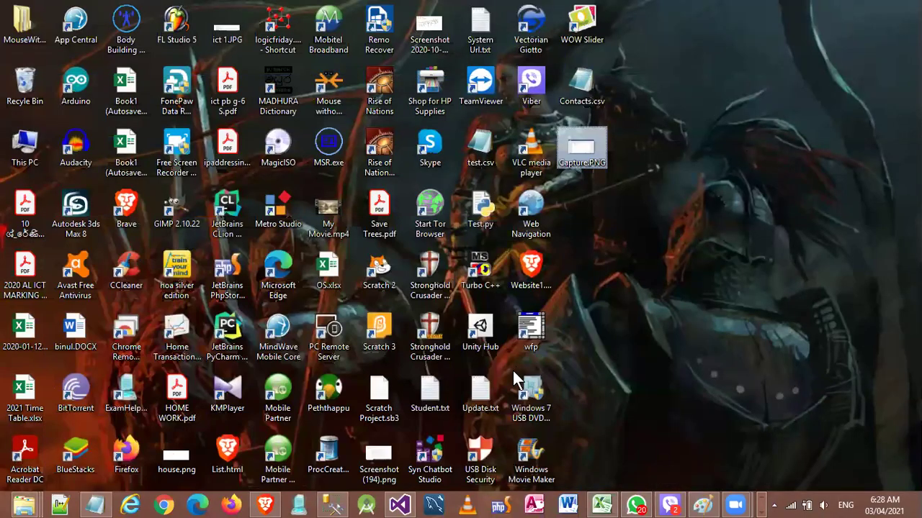
{"action": "mouse_move", "coordinate": [265, 505]}
{"action": "left_click", "coordinate": [287, 486]}
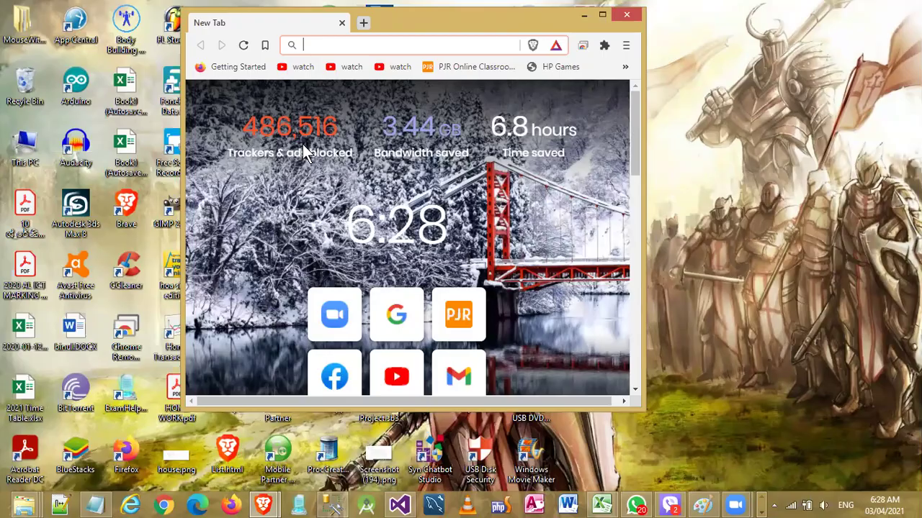
Maximize Brave and open the TeamViewer login page from the 'tea' address suggestion
{"action": "double_click", "coordinate": [445, 27]}
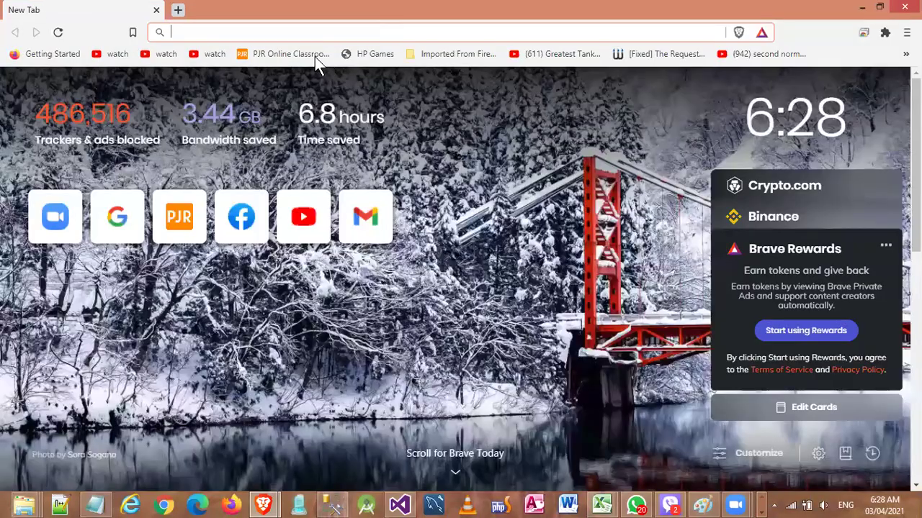
{"action": "type", "text": "tea"}
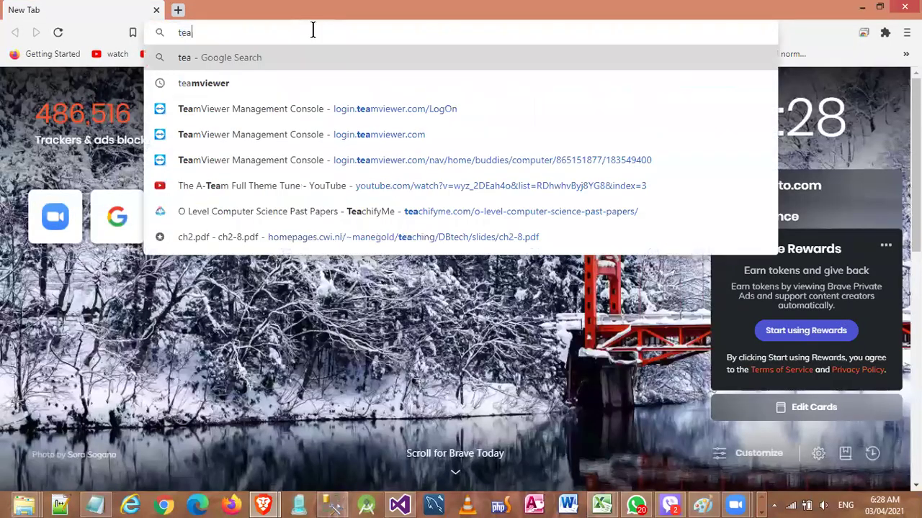
{"action": "key", "text": "Down"}
{"action": "key", "text": "Down"}
{"action": "key", "text": "Return"}
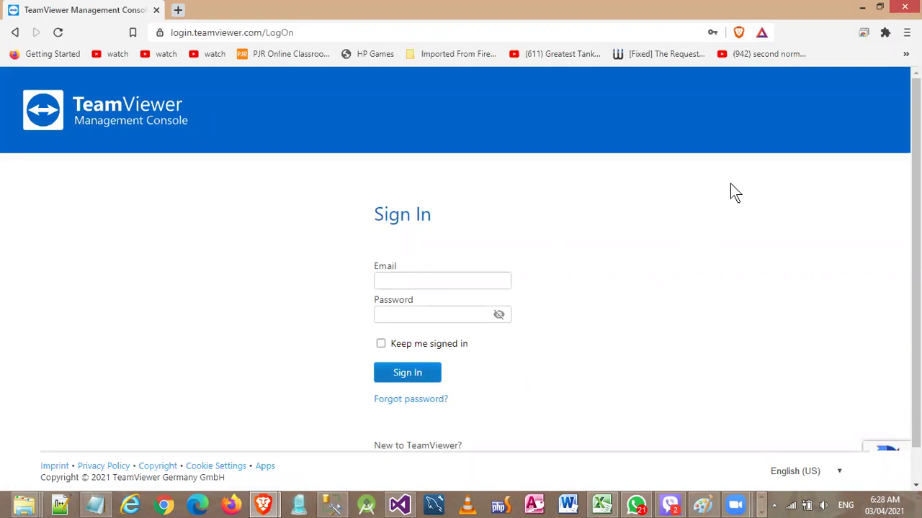
Sign in to the TeamViewer console with the saved account credentials
{"action": "left_click", "coordinate": [422, 280]}
{"action": "left_click", "coordinate": [416, 310]}
{"action": "left_click", "coordinate": [435, 372]}
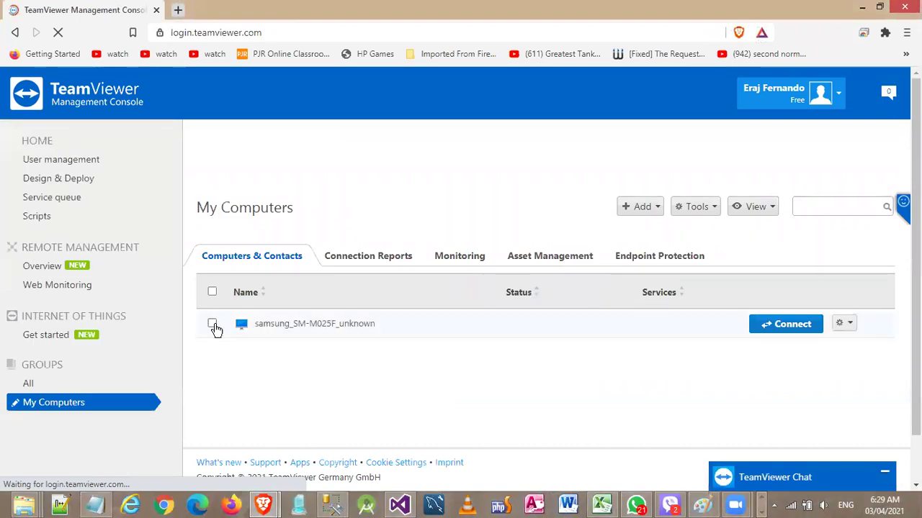
Connect to samsung_SM-M025F_unknown through the TeamViewer app, cancelling the password prompt
{"action": "left_click", "coordinate": [212, 324]}
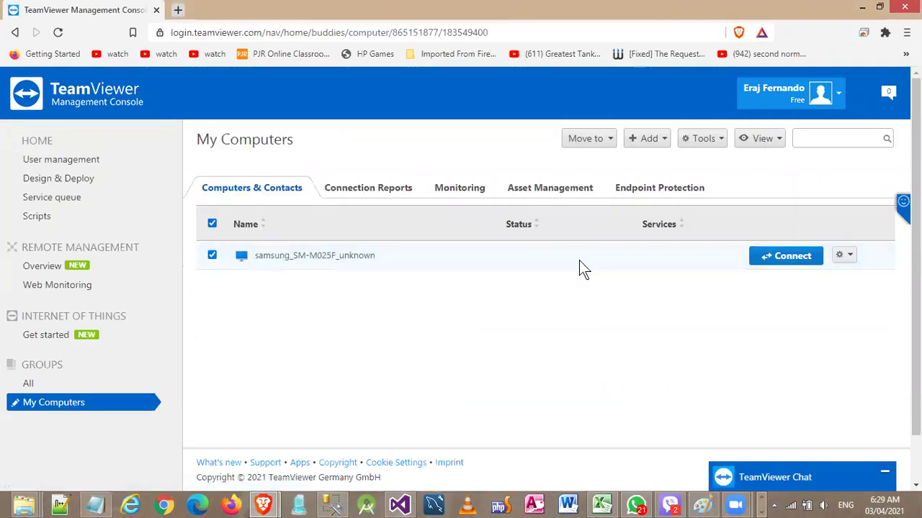
{"action": "left_click", "coordinate": [789, 258]}
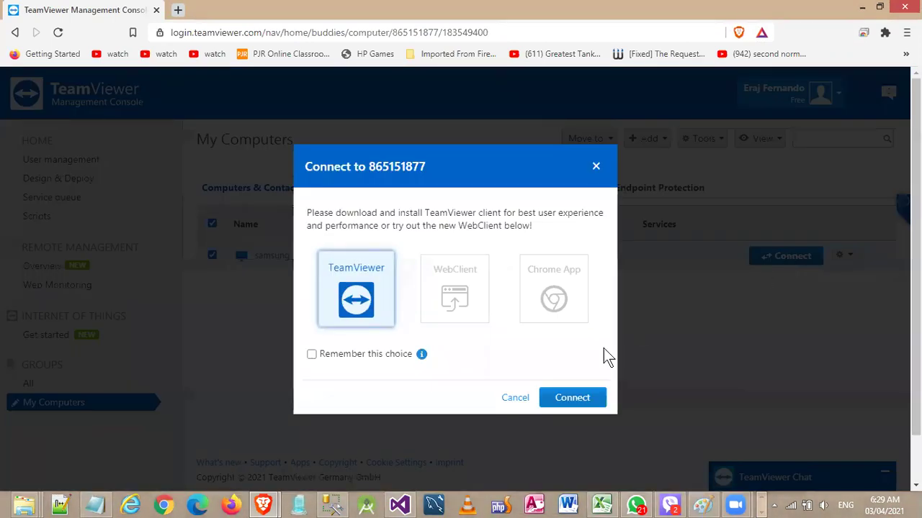
{"action": "left_click", "coordinate": [566, 398]}
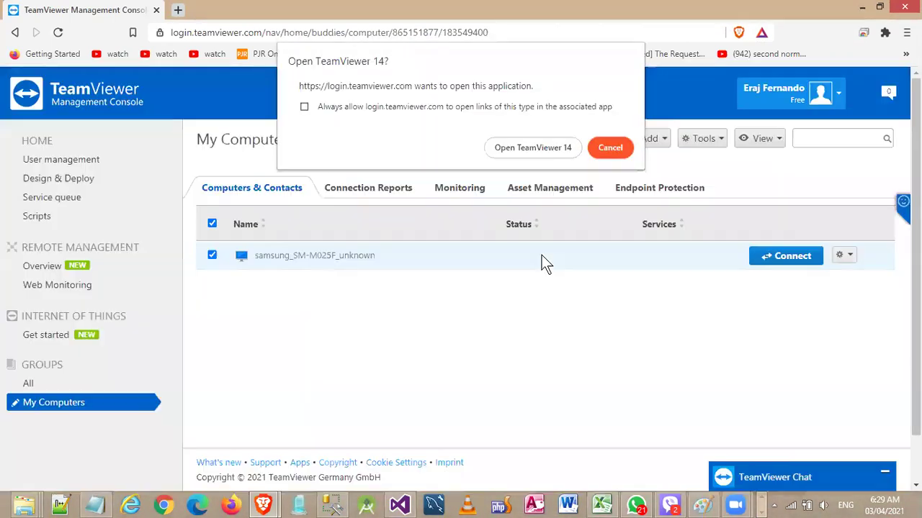
{"action": "left_click", "coordinate": [532, 144]}
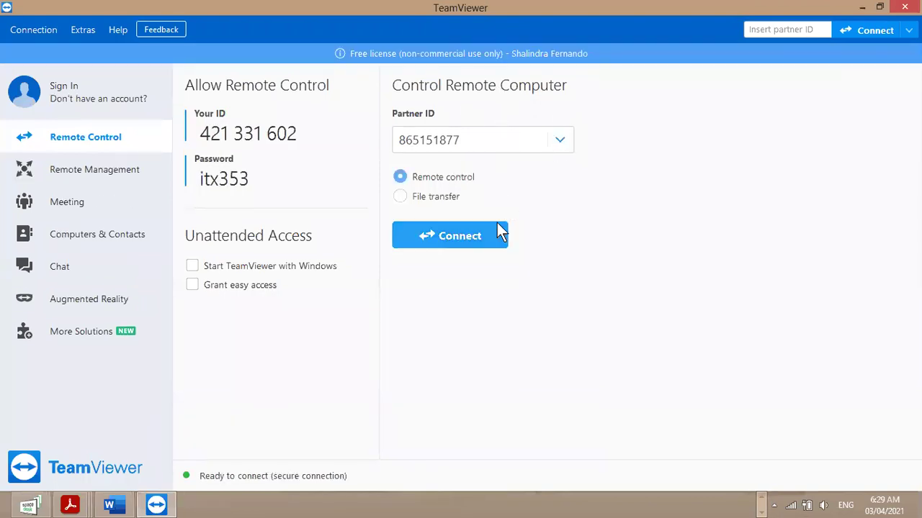
{"action": "left_click", "coordinate": [480, 239]}
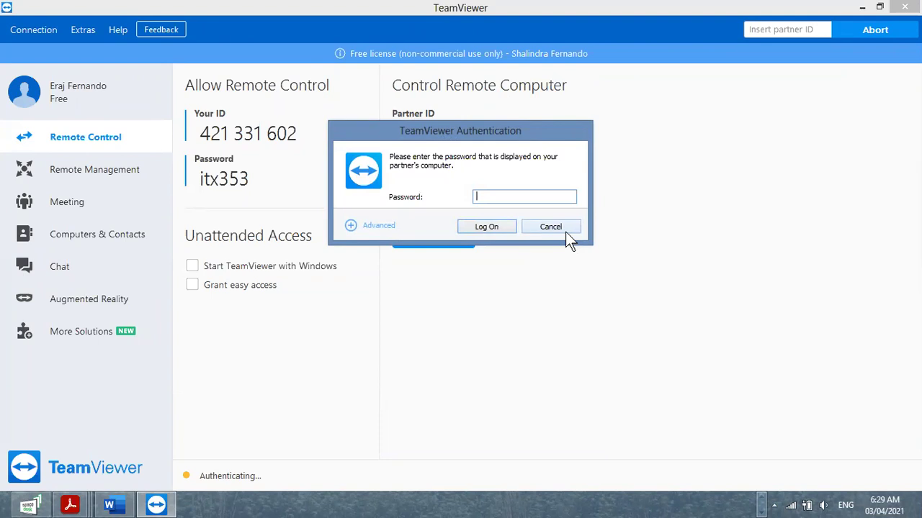
{"action": "left_click", "coordinate": [539, 228]}
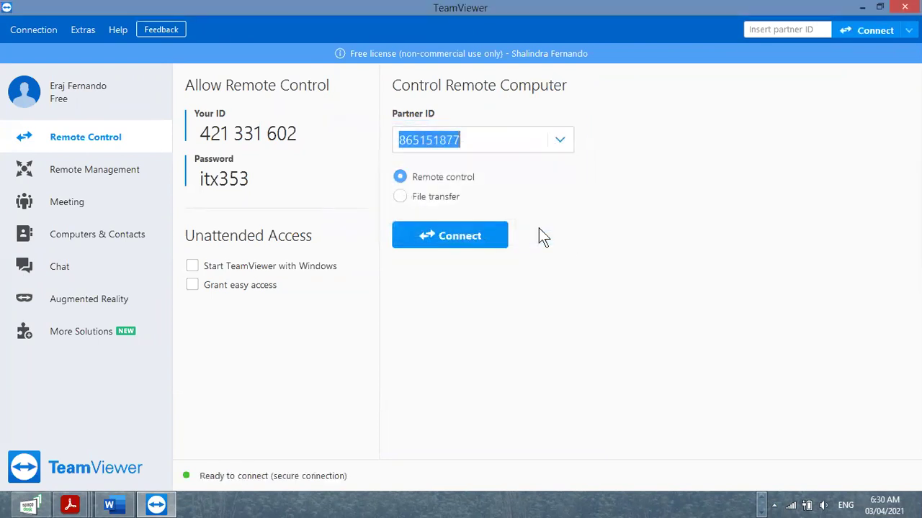
Retry Connect from the console, launching the TeamViewer app again
{"action": "left_click", "coordinate": [862, 9]}
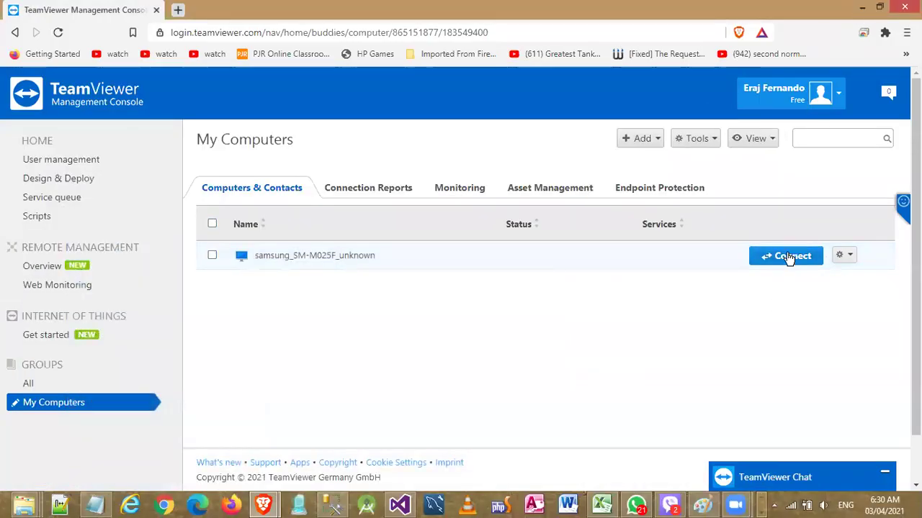
{"action": "left_click", "coordinate": [789, 257]}
{"action": "left_click", "coordinate": [572, 398]}
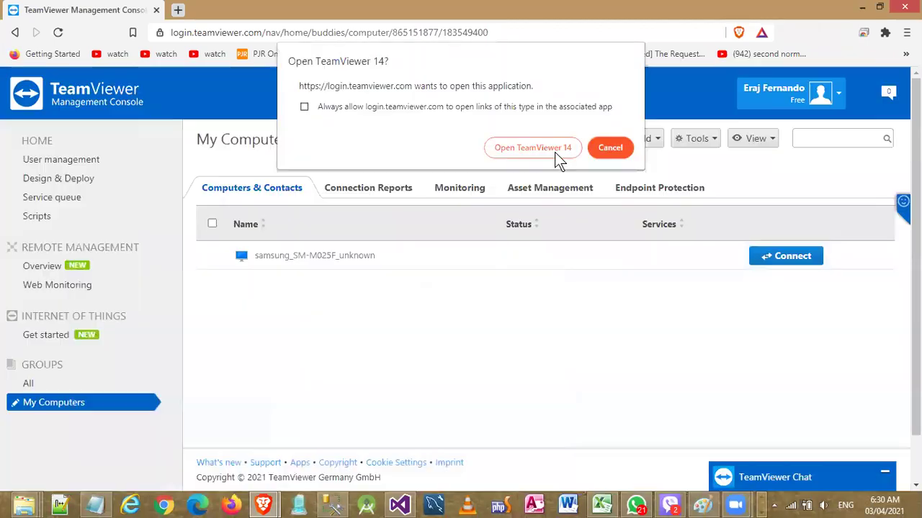
{"action": "left_click", "coordinate": [554, 149]}
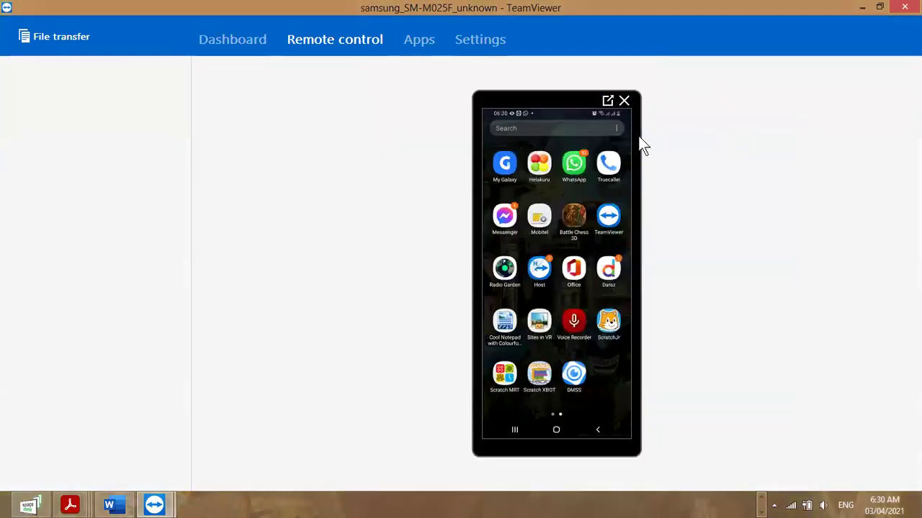
Show the phone full screen, collapse the toolbar and open Play Store search
{"action": "left_click", "coordinate": [607, 100]}
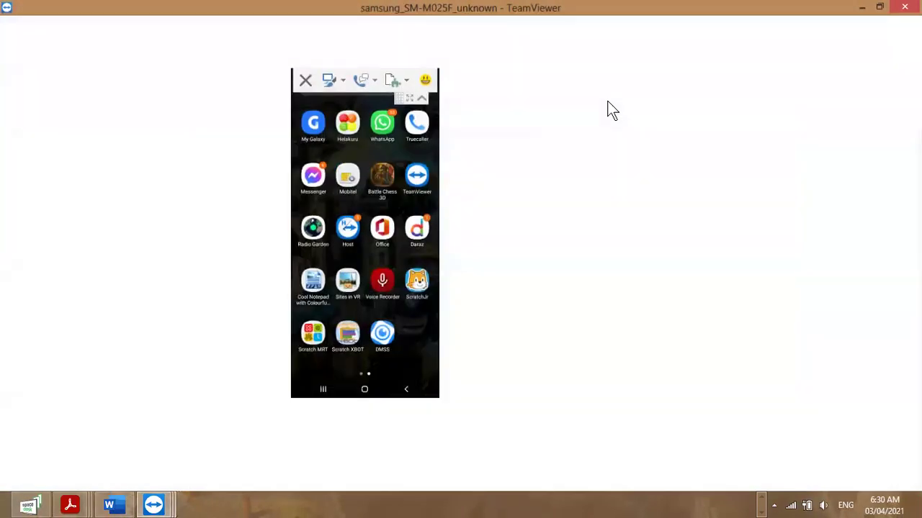
{"action": "left_click", "coordinate": [409, 97]}
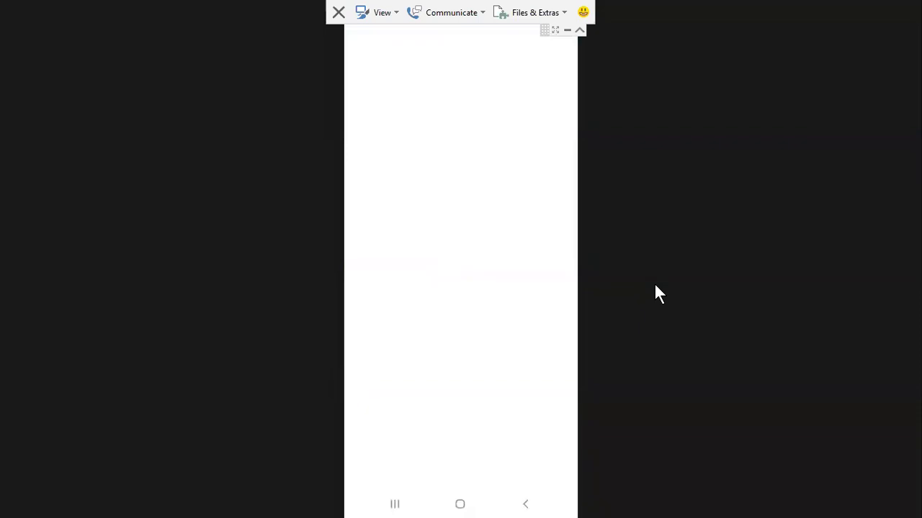
{"action": "left_click", "coordinate": [578, 31]}
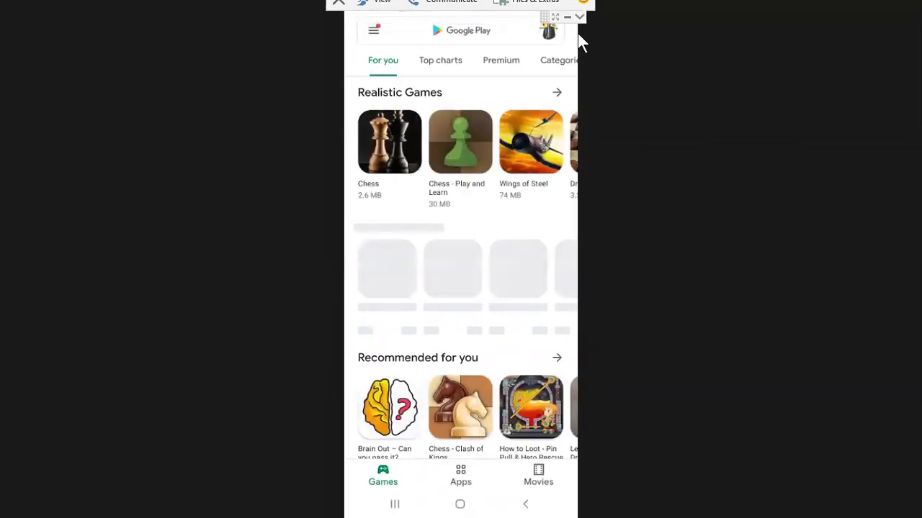
{"action": "left_click", "coordinate": [486, 41]}
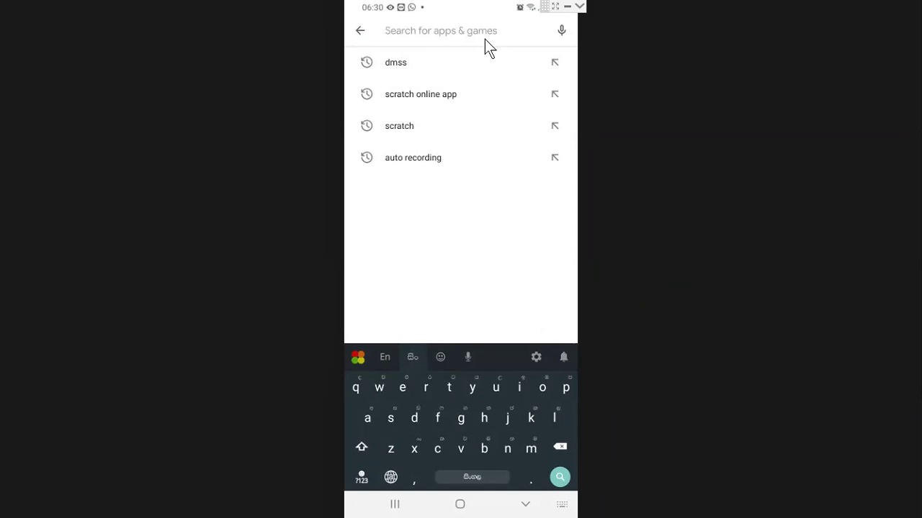
Search the Play Store for 'microsoft' and pick the 'microsoft office' suggestion
{"action": "type", "text": "o"}
{"action": "key", "text": "BackSpace"}
{"action": "type", "text": "micr"}
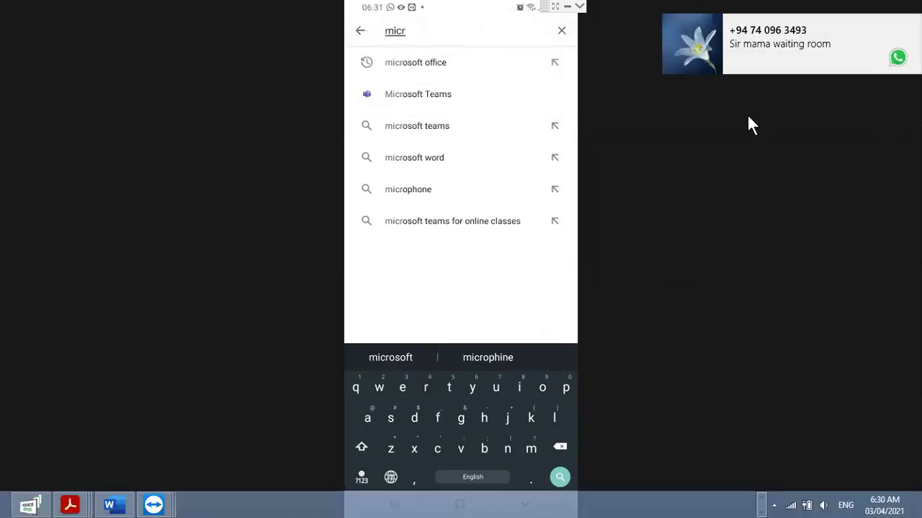
{"action": "key", "text": "BackSpace"}
{"action": "key", "text": "BackSpace"}
{"action": "key", "text": "BackSpace"}
{"action": "key", "text": "BackSpace"}
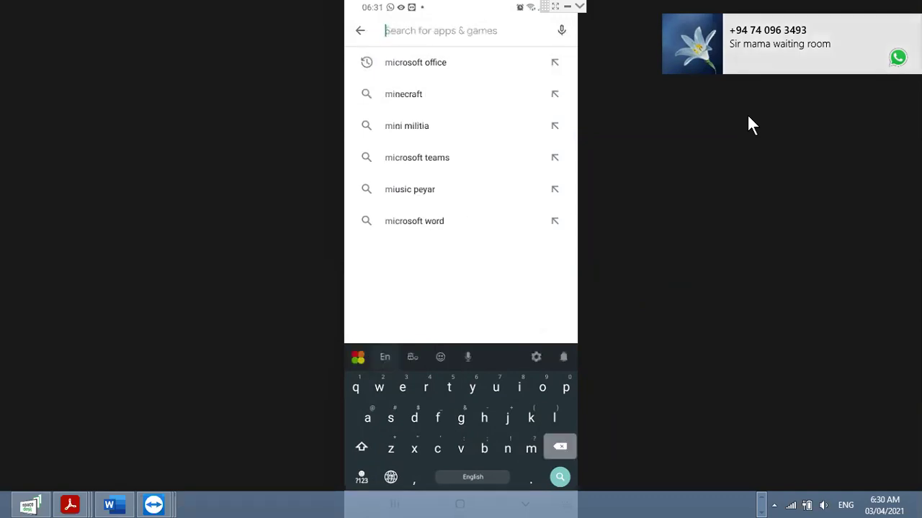
{"action": "key", "text": "Escape"}
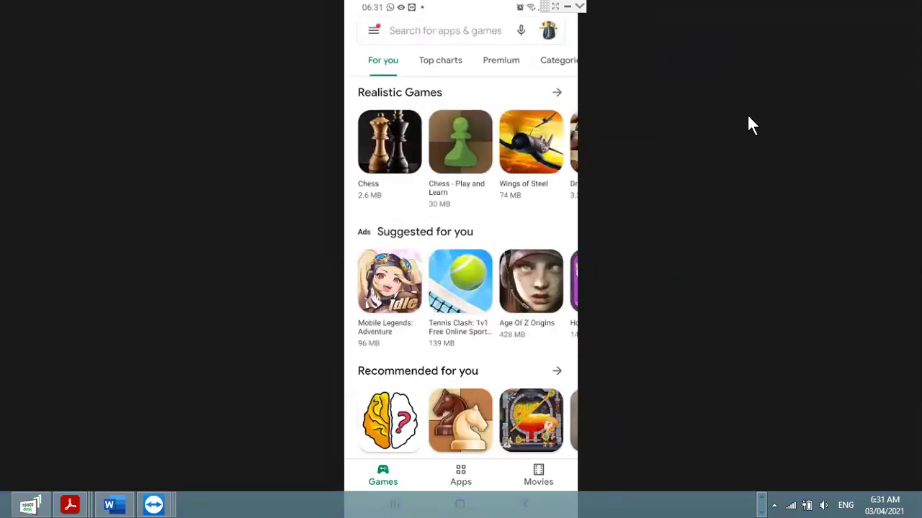
{"action": "type", "text": "m"}
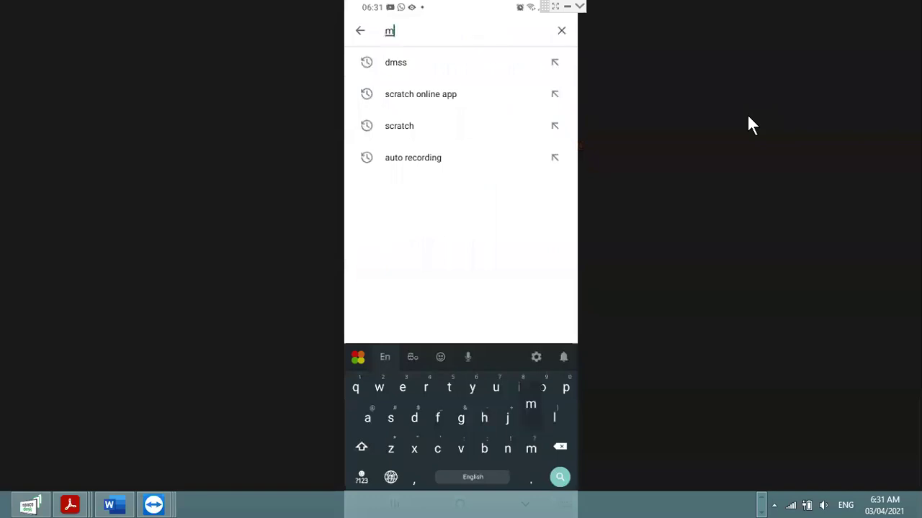
{"action": "type", "text": "icroso"}
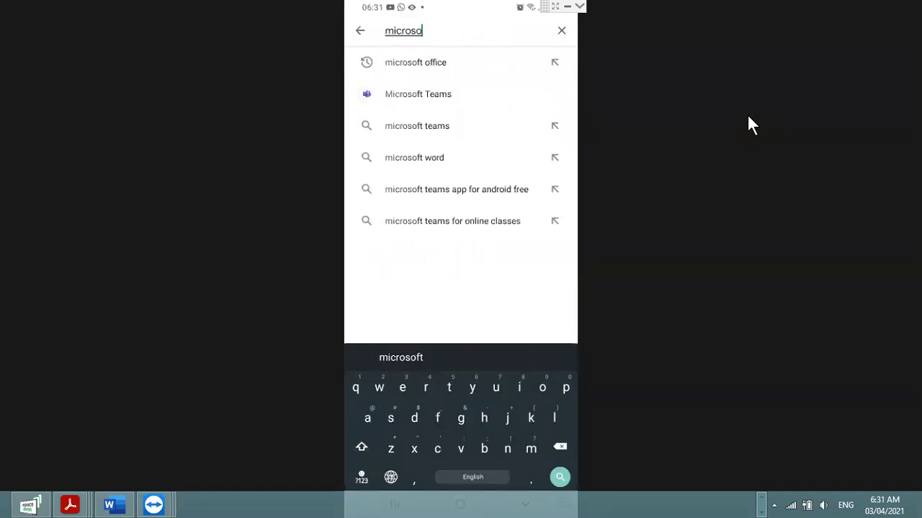
{"action": "left_click", "coordinate": [418, 66]}
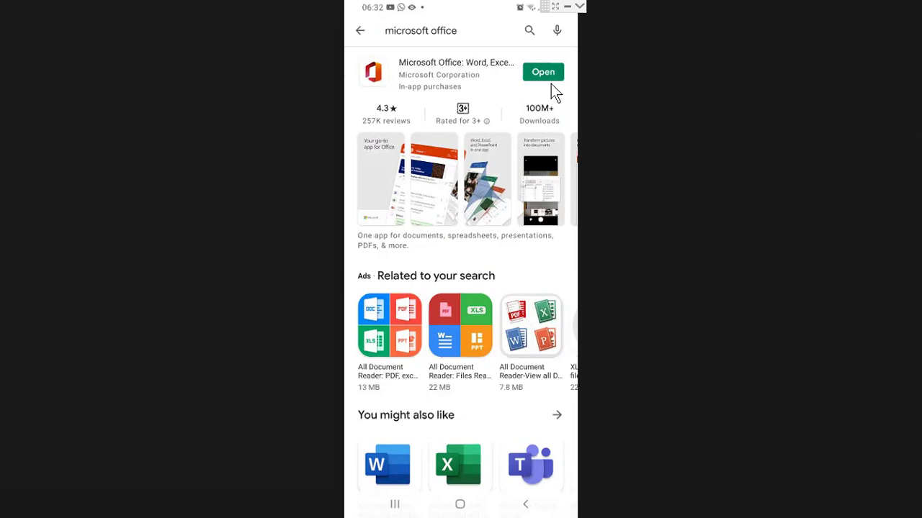
Launch the installed Microsoft Office app from its Play Store listing
{"action": "scroll", "coordinate": [551, 83], "scroll_direction": "down", "scroll_amount": 1}
{"action": "scroll", "coordinate": [551, 83], "scroll_direction": "up", "scroll_amount": 1}
{"action": "left_click", "coordinate": [553, 72]}
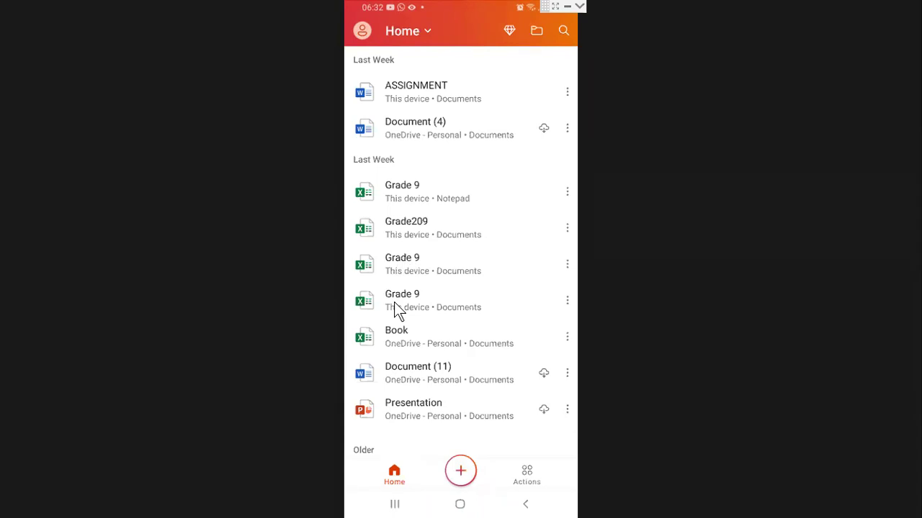
From the + menu, choose the Word, Excel, PowerPoint create-new option
{"action": "left_click", "coordinate": [454, 475]}
{"action": "left_click", "coordinate": [455, 479]}
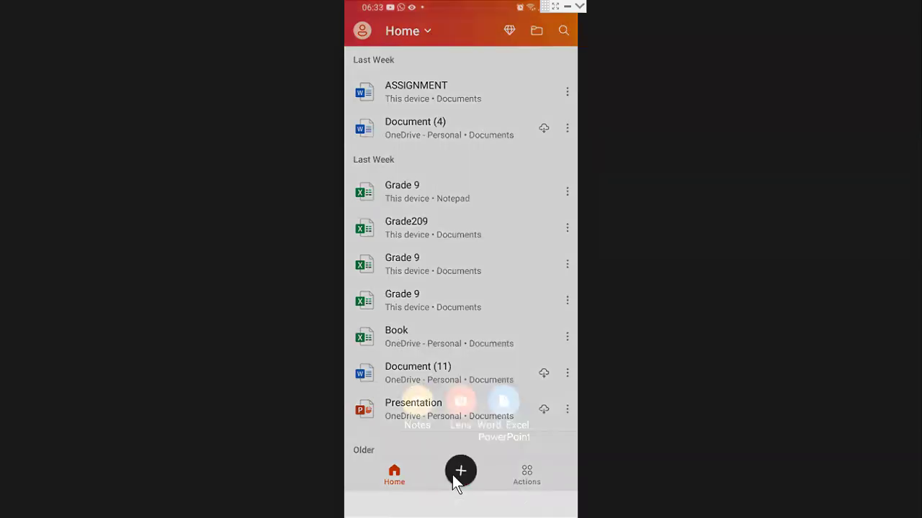
{"action": "left_click", "coordinate": [460, 472]}
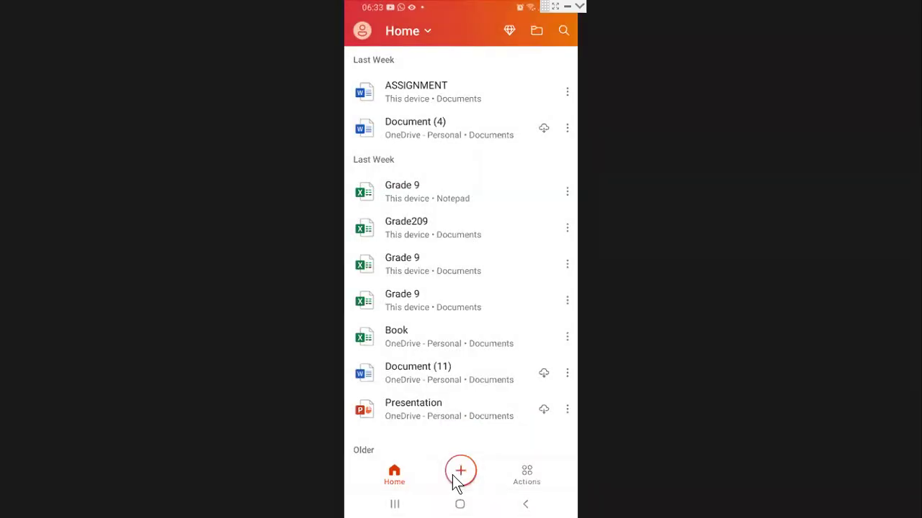
{"action": "left_click", "coordinate": [453, 475]}
{"action": "left_click", "coordinate": [460, 472]}
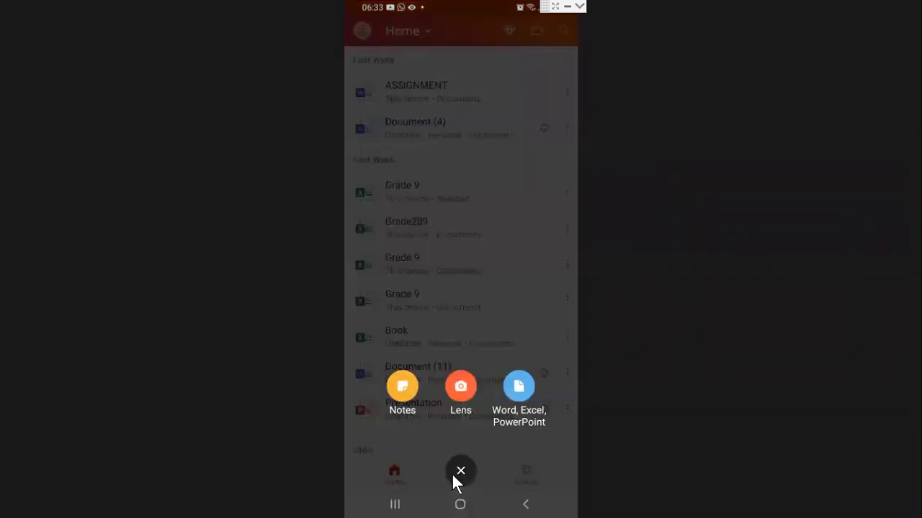
{"action": "left_click", "coordinate": [525, 391]}
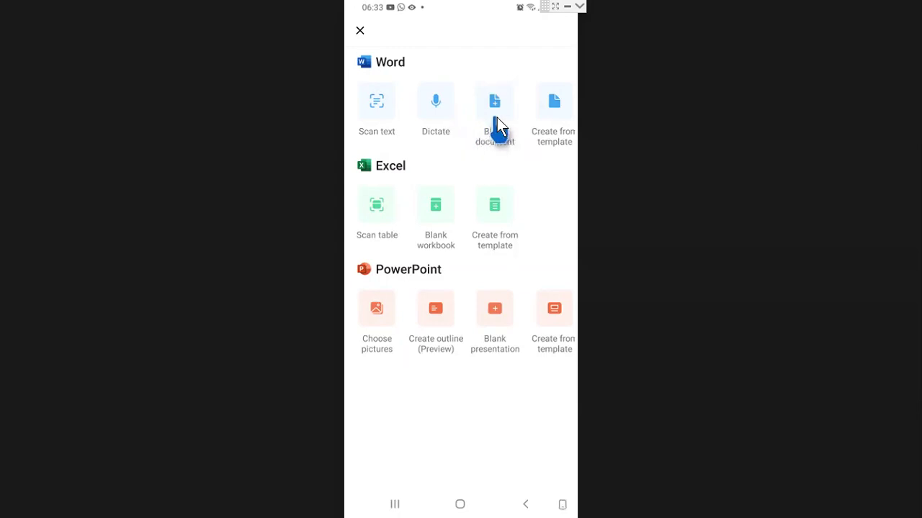
Create a blank Word document and start voice dictation into it
{"action": "left_click_drag", "start_coordinate": [497, 117], "coordinate": [477, 144]}
{"action": "left_click", "coordinate": [478, 147]}
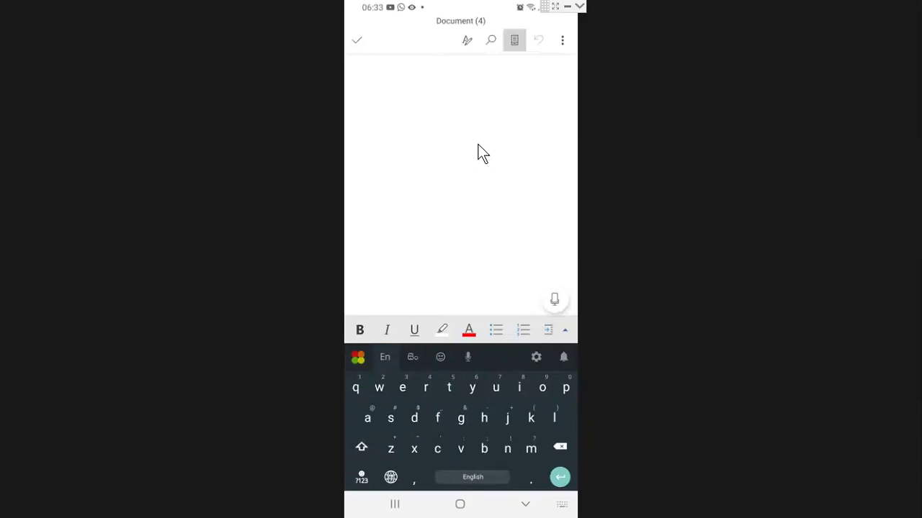
{"action": "left_click", "coordinate": [478, 145]}
{"action": "left_click", "coordinate": [555, 299]}
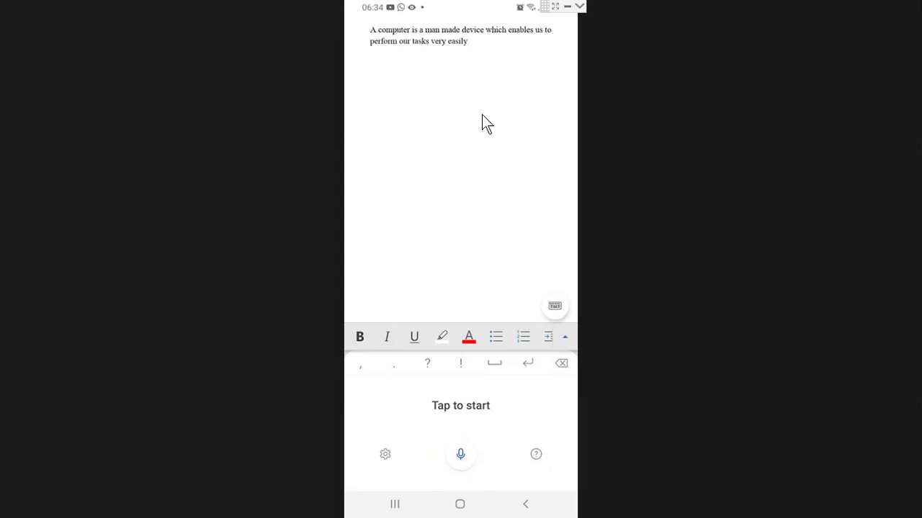
Add a new blank line after 'easily' at the end of the sentence
{"action": "left_click", "coordinate": [481, 115]}
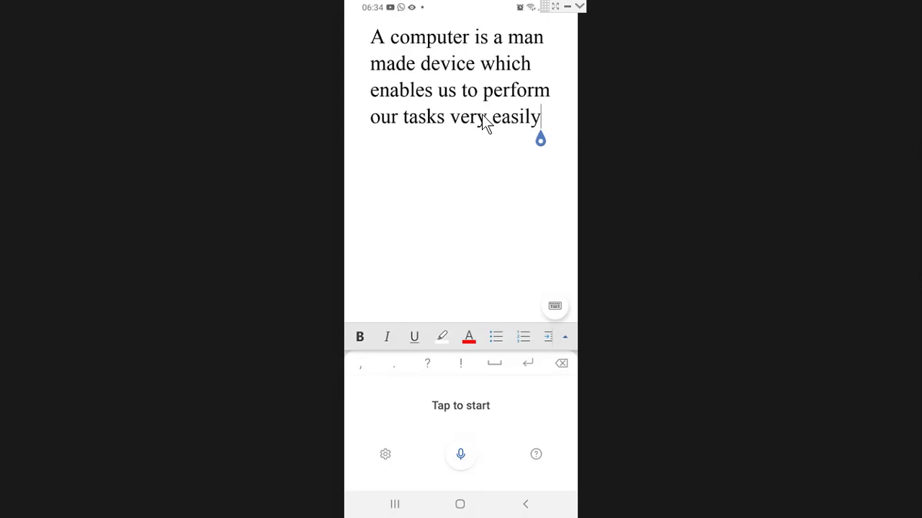
{"action": "key", "text": "Return"}
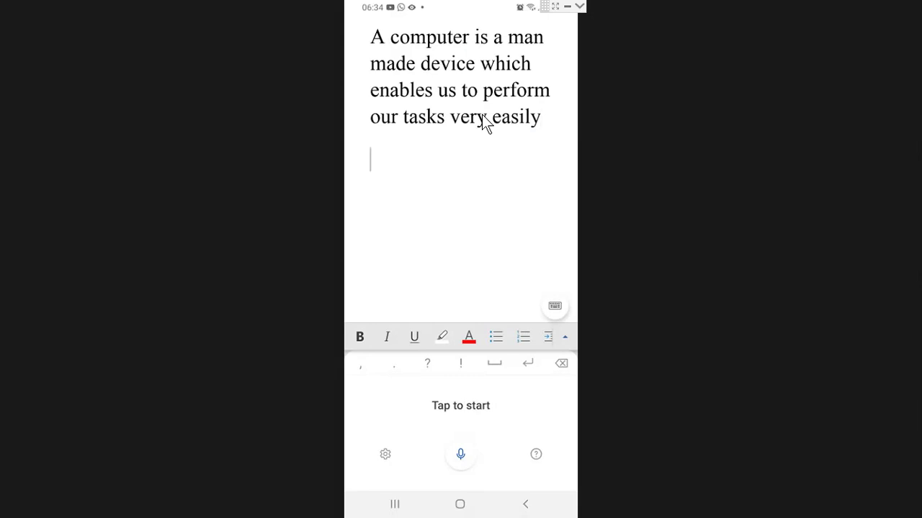
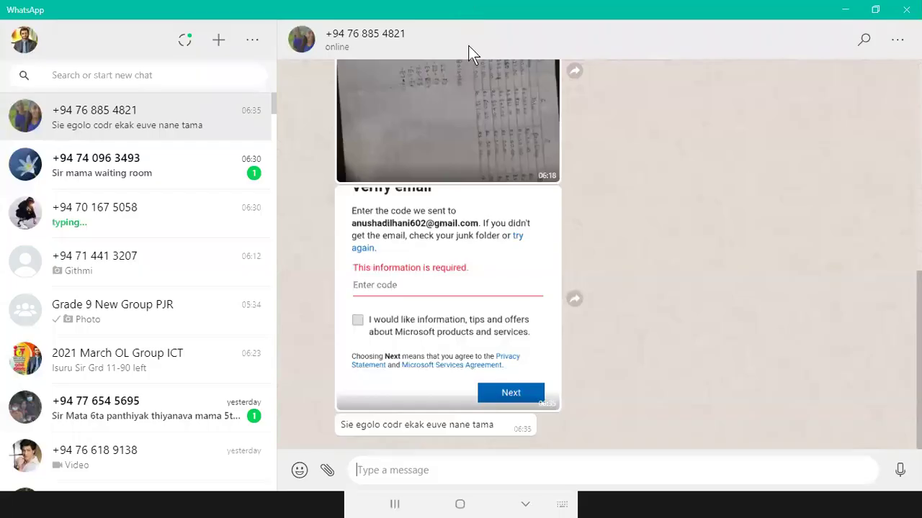
Find the Microsoft 'Verify email' screenshot in the chat and view it full-size
{"action": "scroll", "coordinate": [461, 295], "scroll_direction": "up", "scroll_amount": 1}
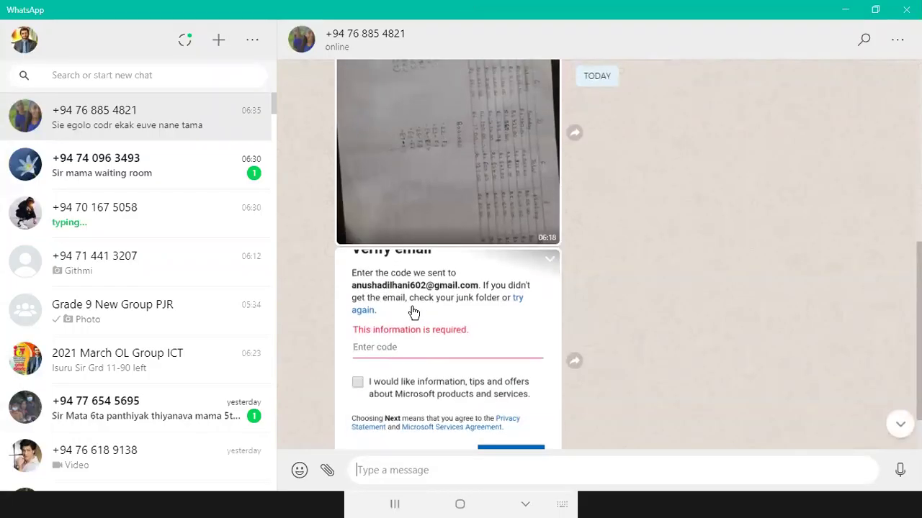
{"action": "scroll", "coordinate": [413, 310], "scroll_direction": "down", "scroll_amount": 1}
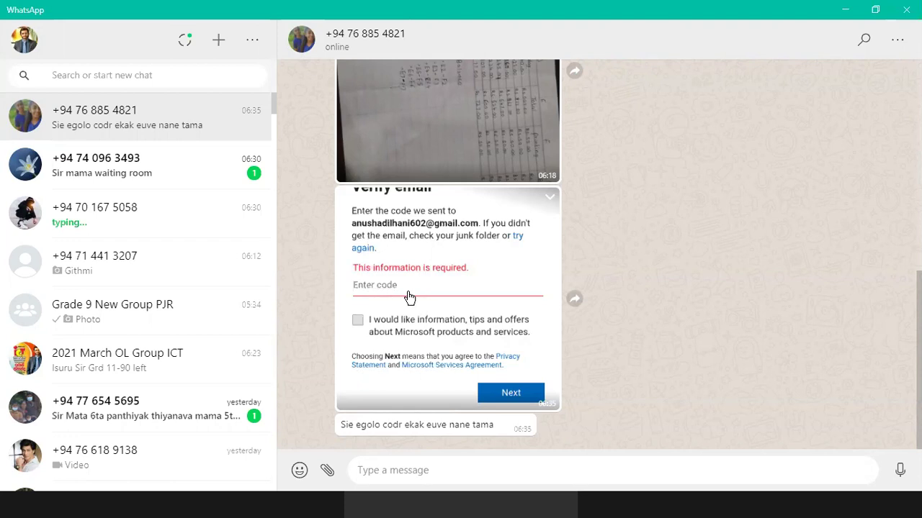
{"action": "mouse_move", "coordinate": [432, 424]}
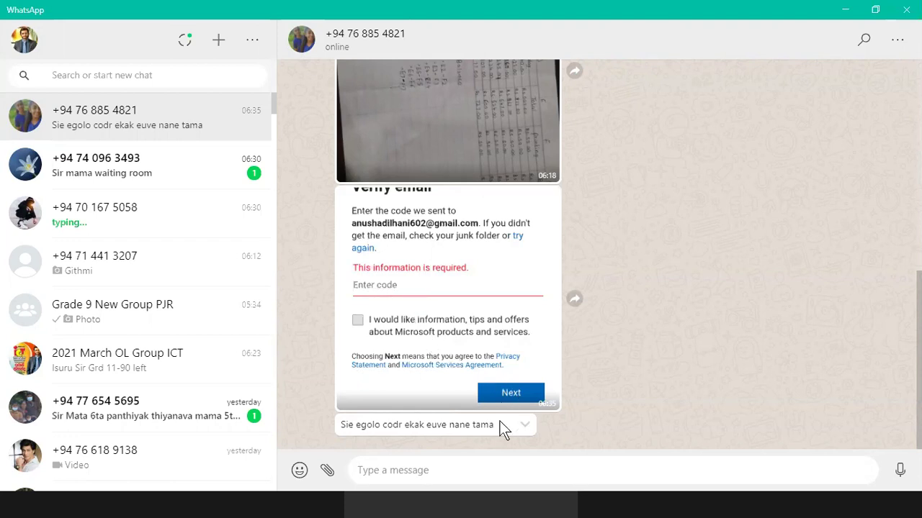
{"action": "scroll", "coordinate": [558, 362], "scroll_direction": "up", "scroll_amount": 2}
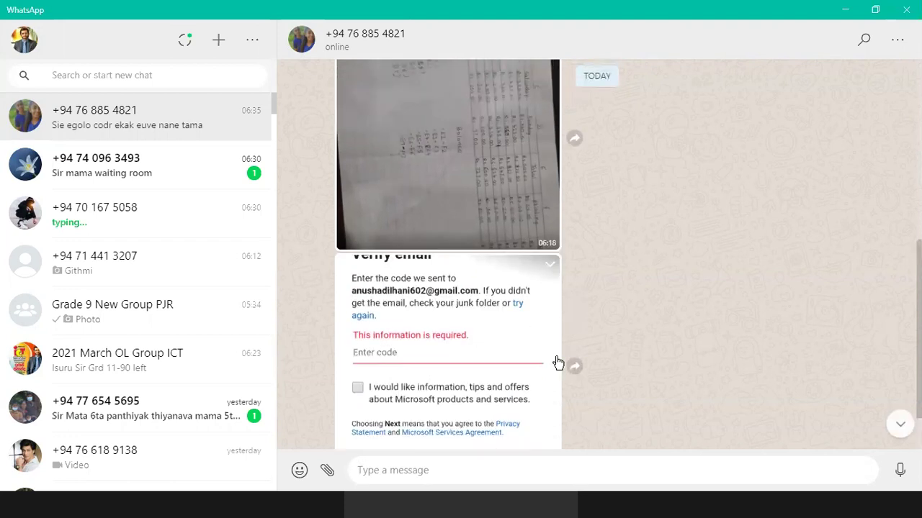
{"action": "scroll", "coordinate": [558, 362], "scroll_direction": "down", "scroll_amount": 2}
{"action": "left_click", "coordinate": [473, 282]}
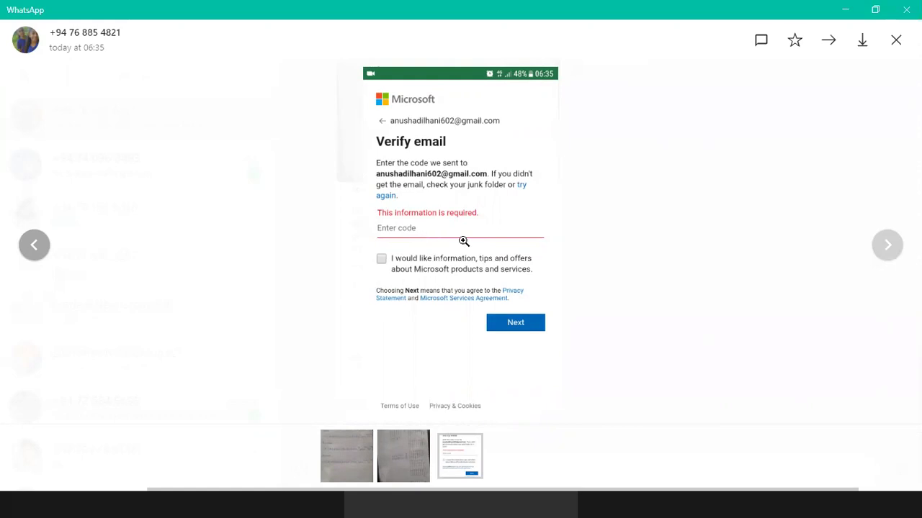
Close the full-size 'Verify email' screenshot
{"action": "left_click", "coordinate": [896, 40]}
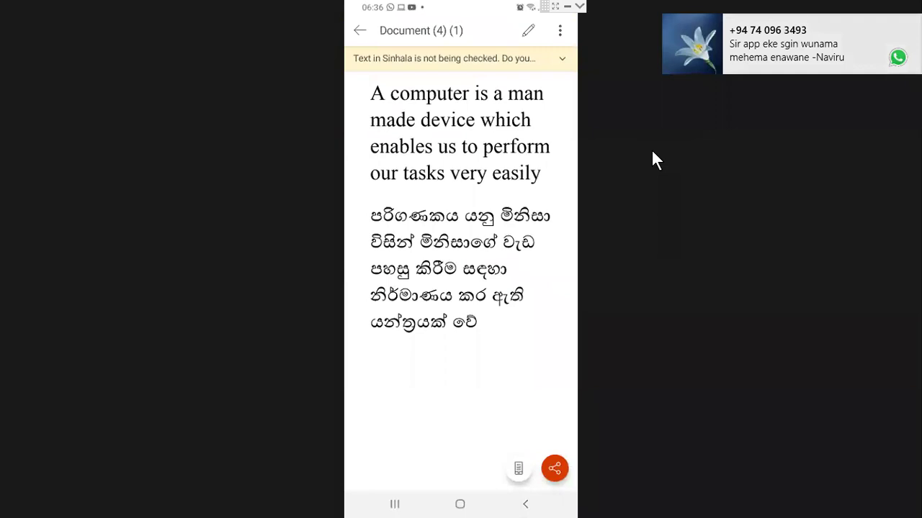
{"action": "mouse_move", "coordinate": [785, 111]}
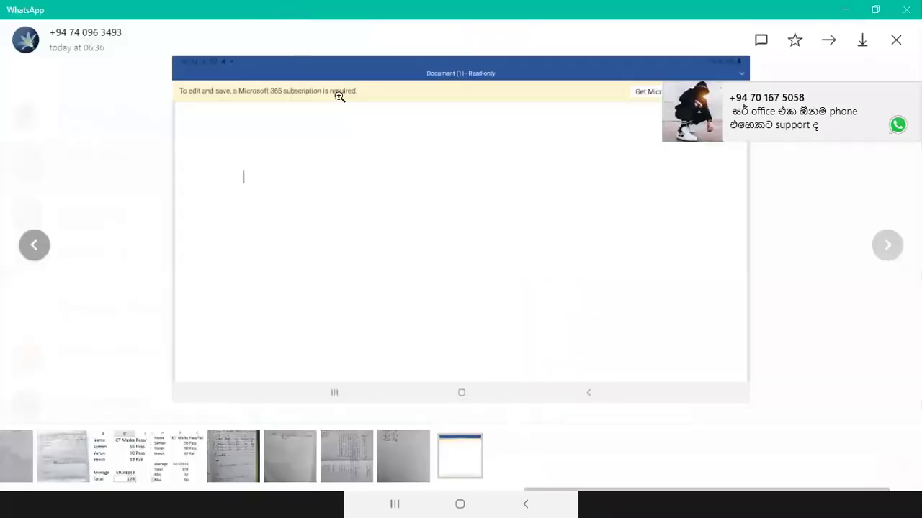
Dismiss the notification, review the read-only document screenshot again, then minimize WhatsApp
{"action": "left_click", "coordinate": [911, 92]}
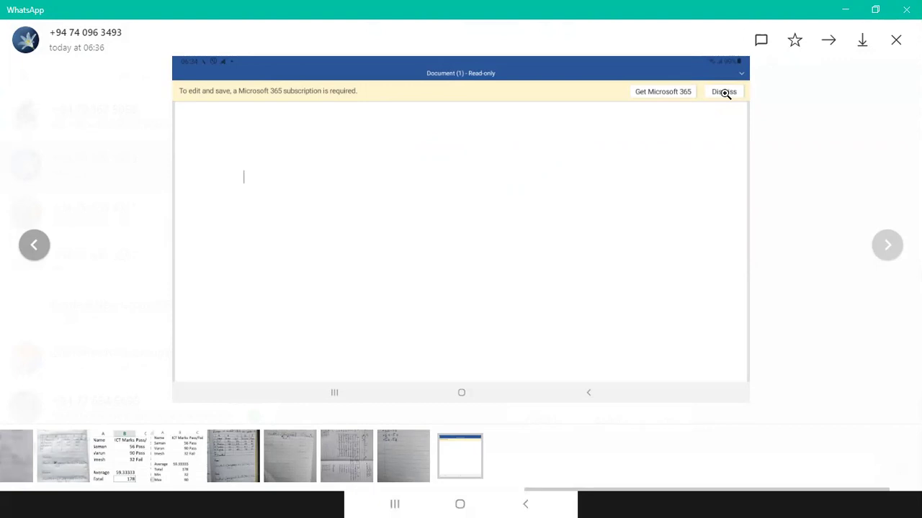
{"action": "left_click", "coordinate": [900, 49]}
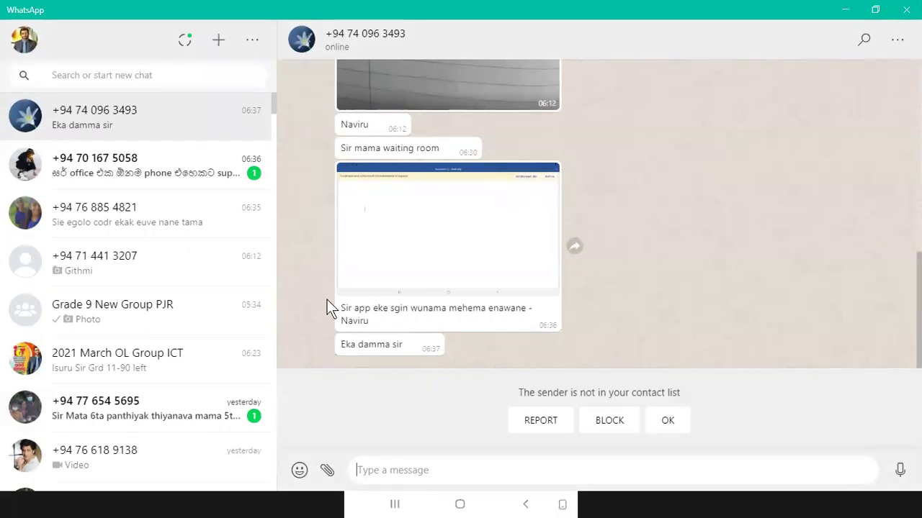
{"action": "left_click", "coordinate": [466, 262]}
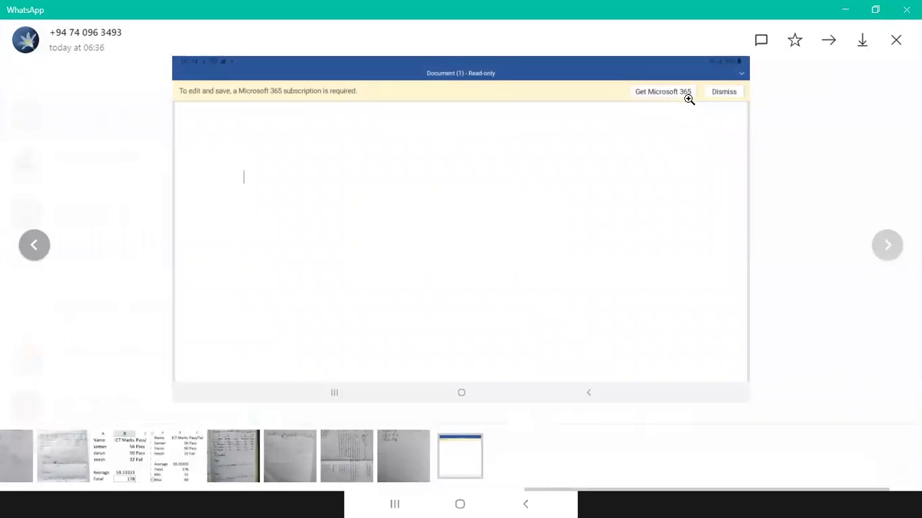
{"action": "left_click", "coordinate": [895, 40]}
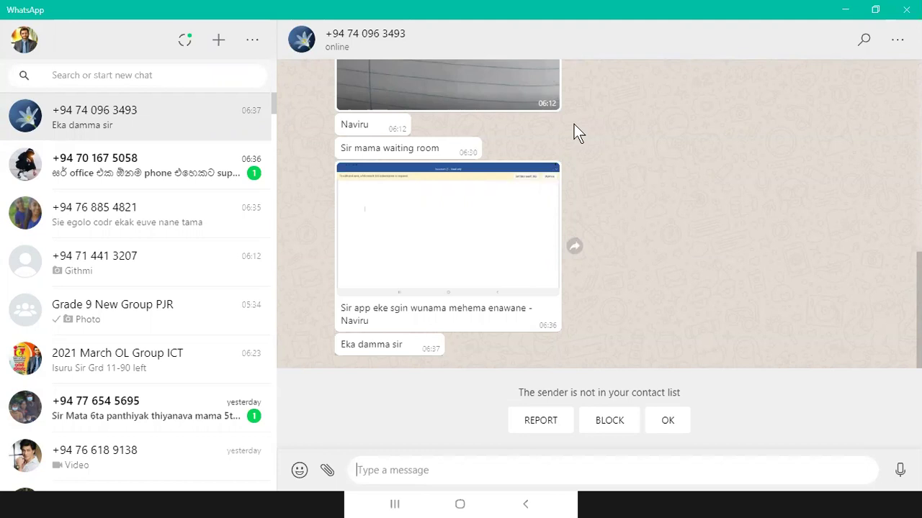
{"action": "left_click", "coordinate": [838, 10]}
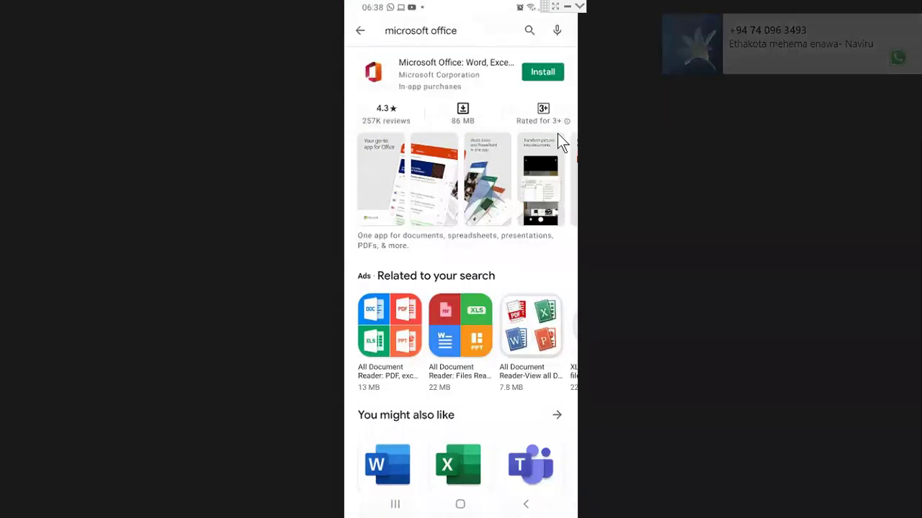
Install Microsoft Office: Word, Excel, PowerPoint from the phone's Play Store
{"action": "left_click", "coordinate": [533, 83]}
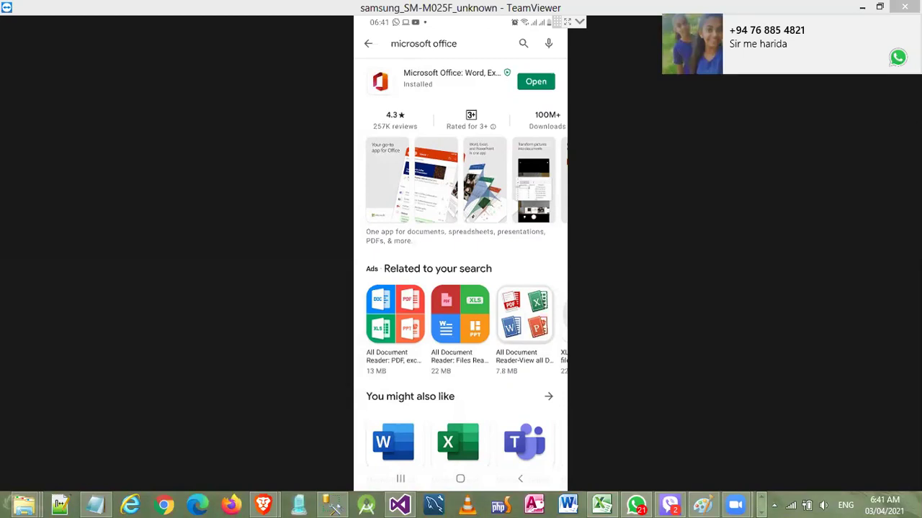
Launch the newly installed Office app and allow it access to the phone's files
{"action": "left_click", "coordinate": [526, 84]}
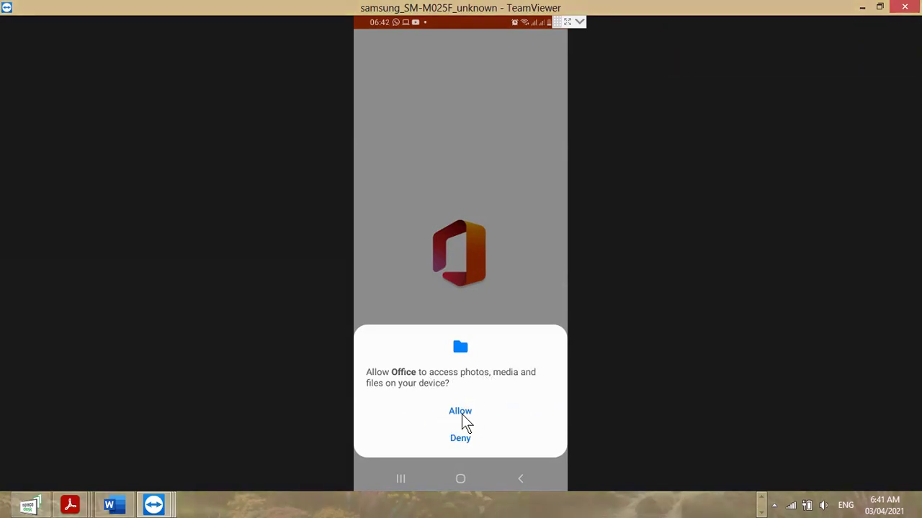
{"action": "left_click", "coordinate": [462, 415]}
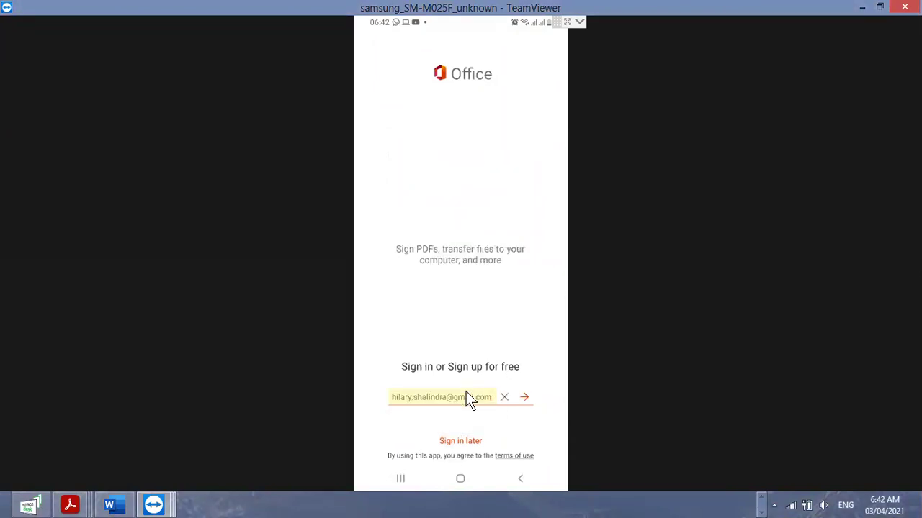
Submit the account e-mail and password to sign Office into the Microsoft account
{"action": "left_click", "coordinate": [528, 400]}
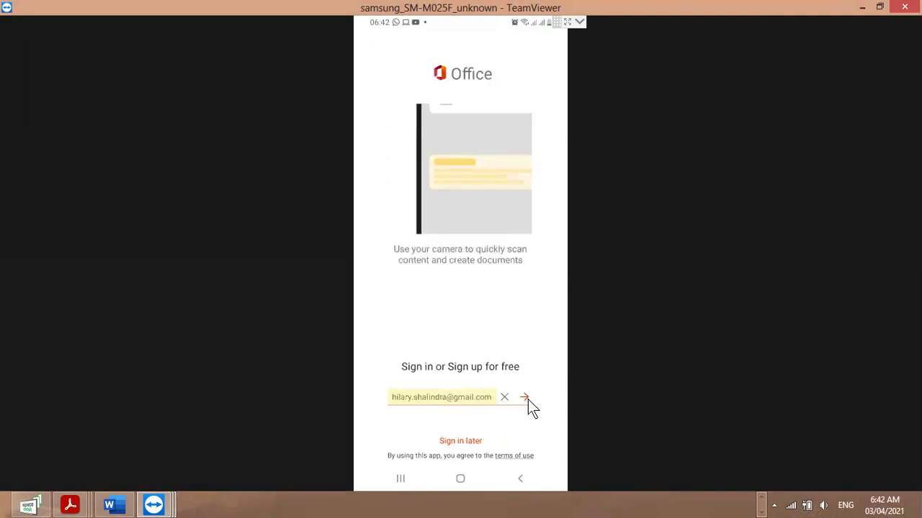
{"action": "left_click", "coordinate": [528, 400]}
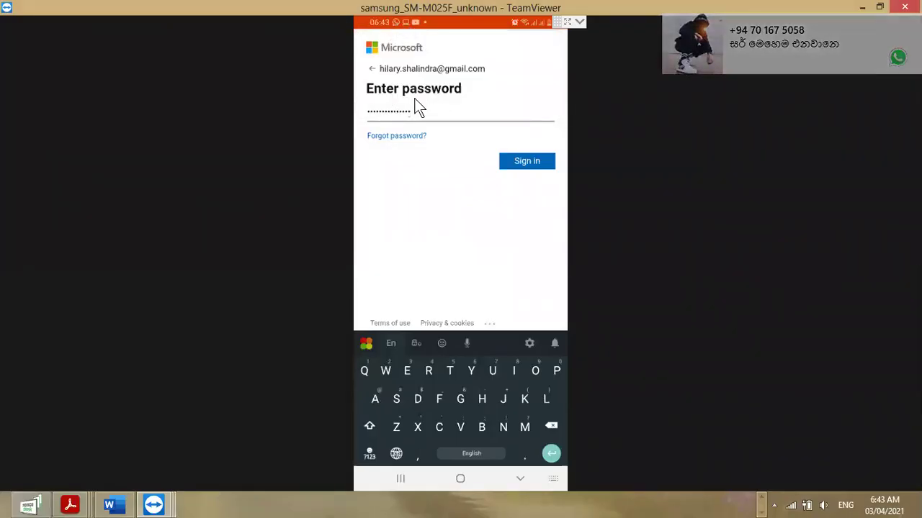
{"action": "left_click", "coordinate": [515, 160]}
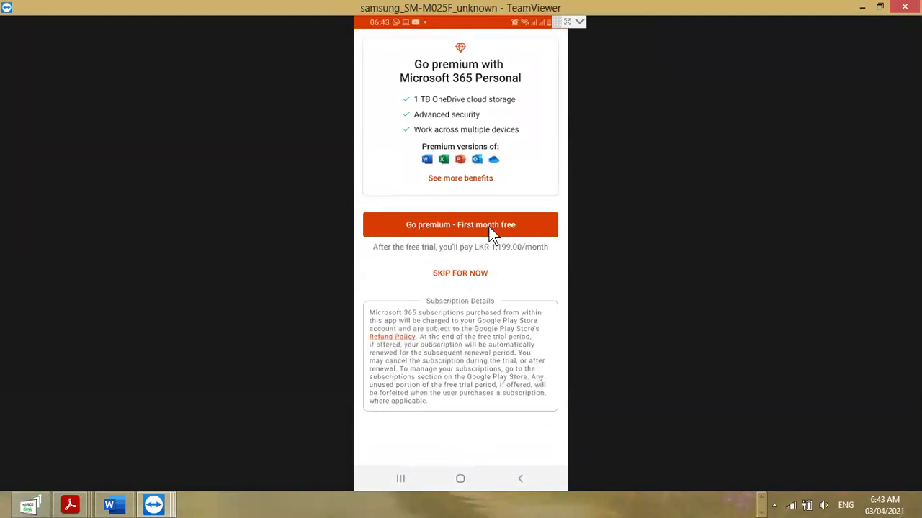
Skip the Microsoft 365 Personal premium offer and scroll the Office Home list back to the top
{"action": "left_click", "coordinate": [455, 283]}
{"action": "left_click", "coordinate": [463, 288]}
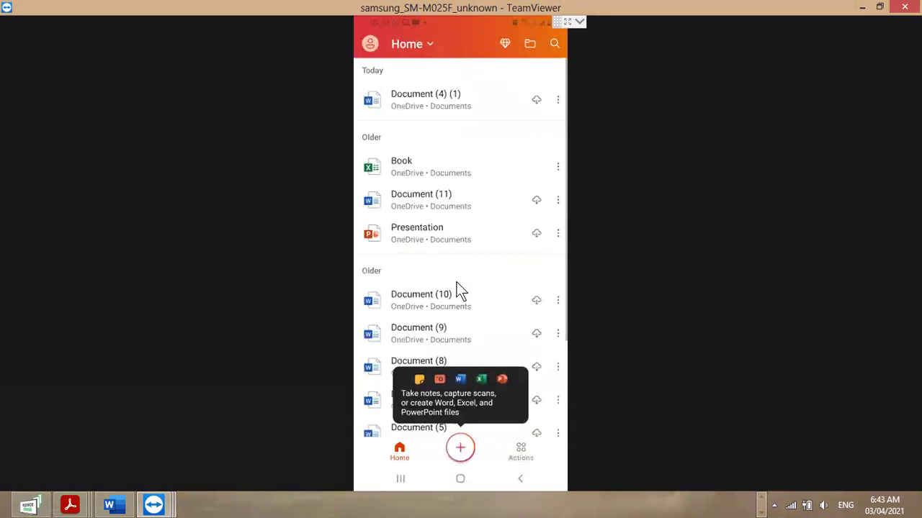
{"action": "left_click", "coordinate": [456, 283]}
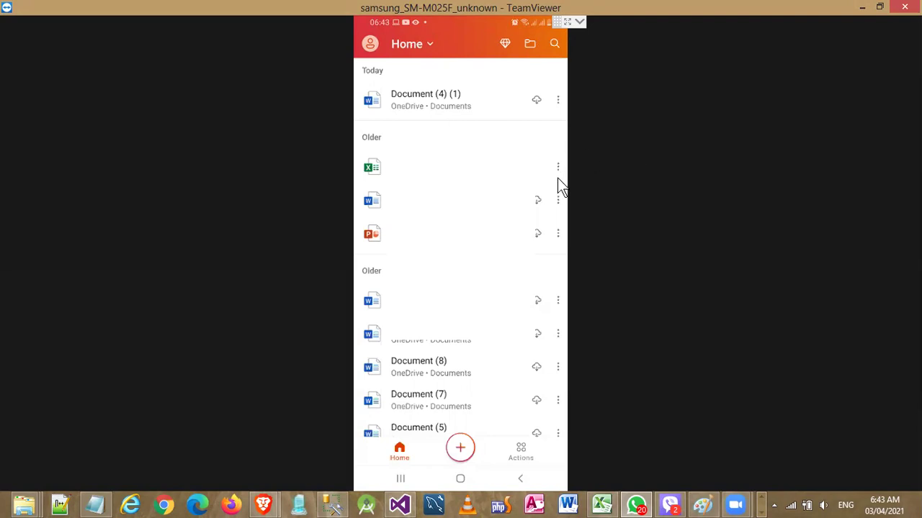
{"action": "scroll", "coordinate": [559, 181], "scroll_direction": "down", "scroll_amount": 5}
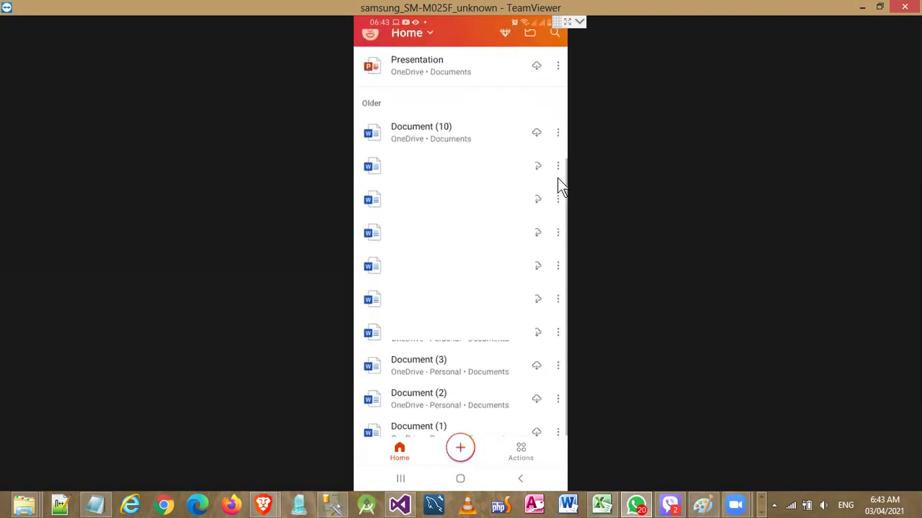
{"action": "scroll", "coordinate": [558, 180], "scroll_direction": "up", "scroll_amount": 5}
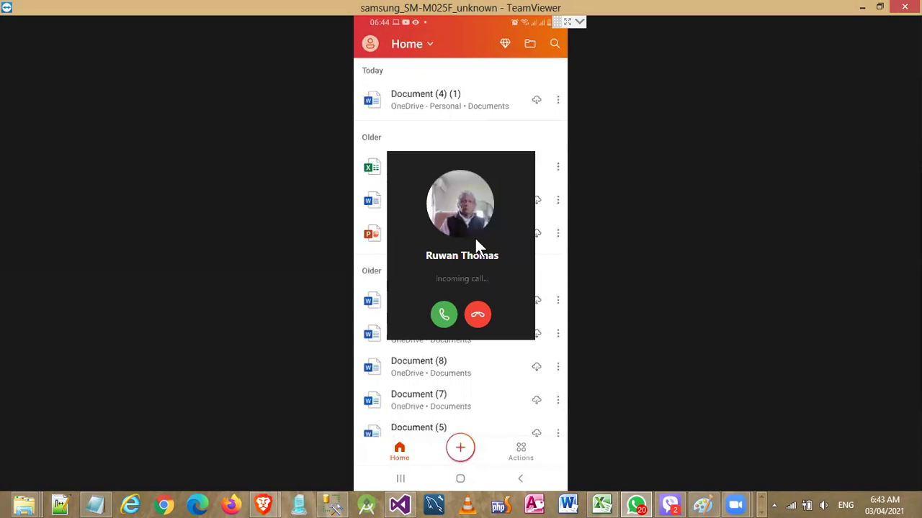
Decline the incoming phone call on the mirrored phone screen
{"action": "left_click", "coordinate": [492, 317]}
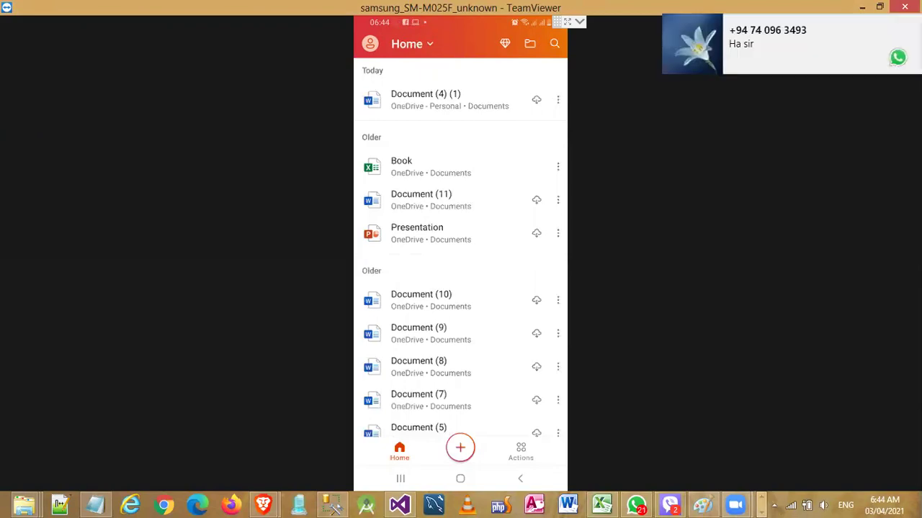
Bring up the new-file options and choose Word, Excel, PowerPoint
{"action": "left_click_drag", "start_coordinate": [455, 458], "coordinate": [463, 458]}
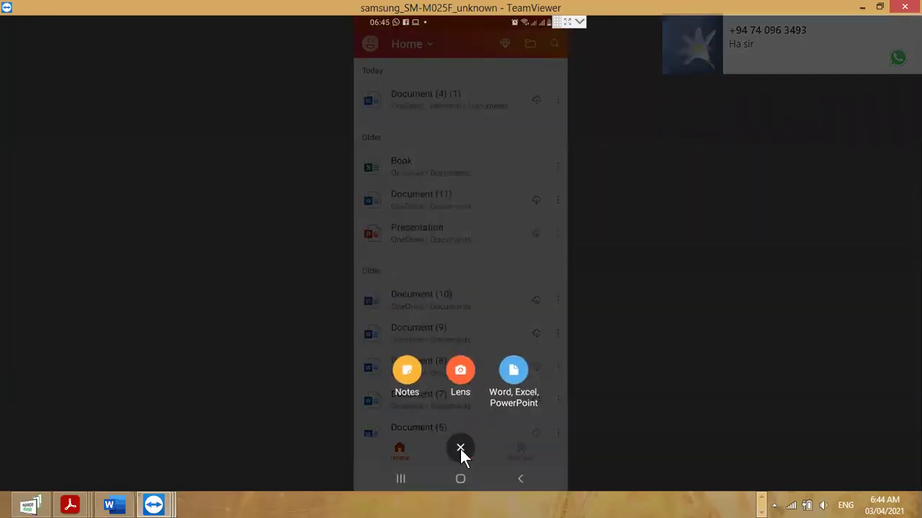
{"action": "left_click", "coordinate": [510, 388]}
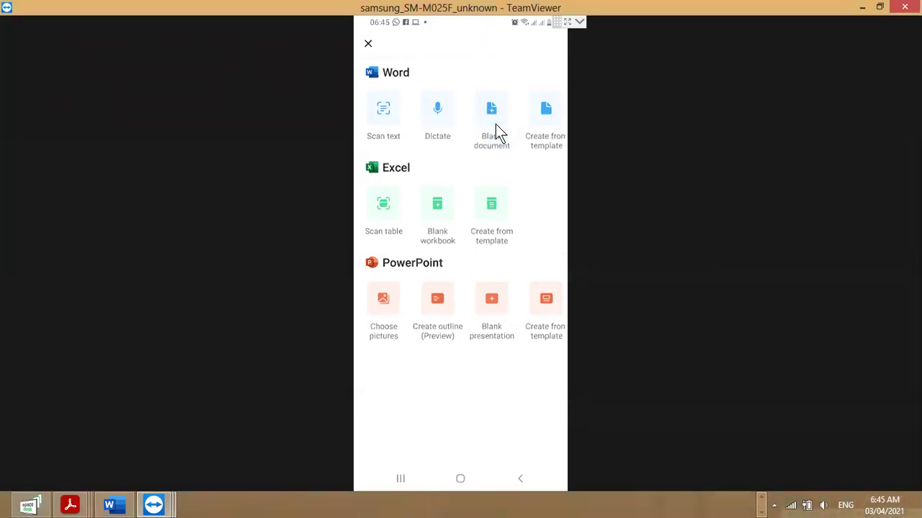
Create a blank Word document, then exit it back to the Office Home file list
{"action": "left_click", "coordinate": [496, 126]}
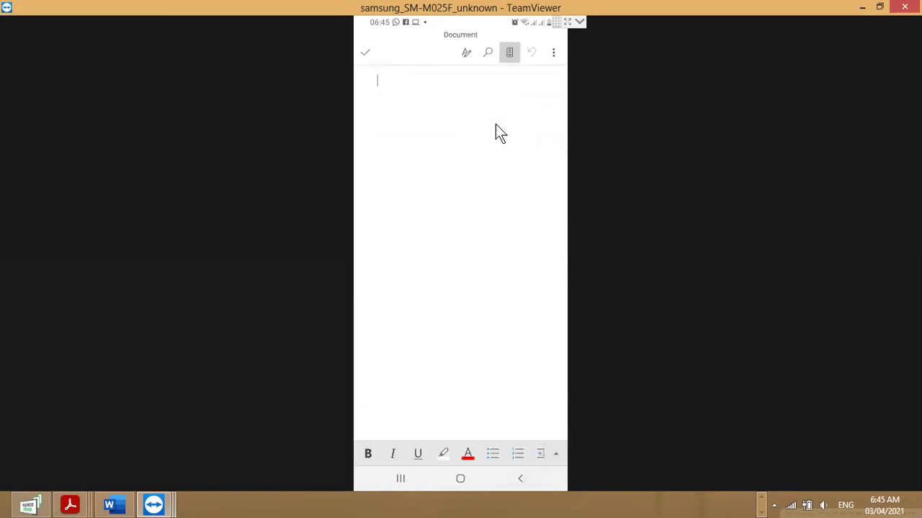
{"action": "key", "text": "Escape"}
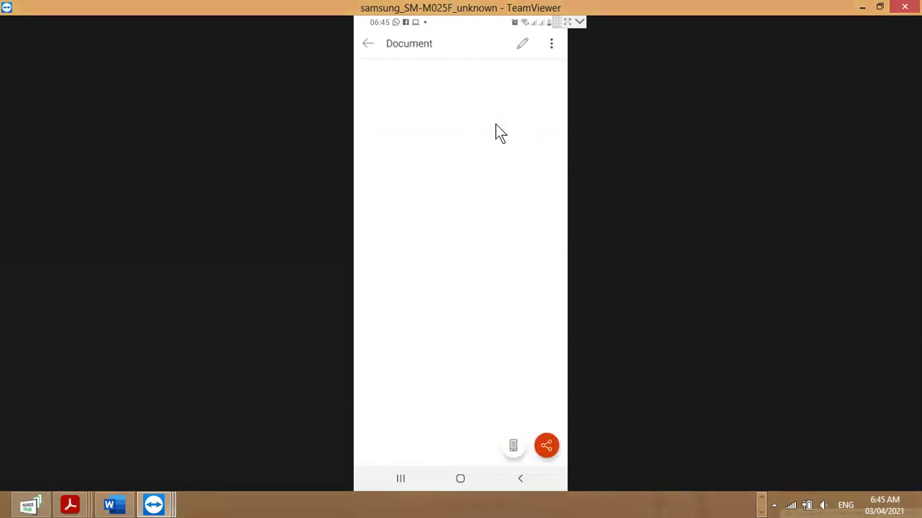
{"action": "key", "text": "Escape"}
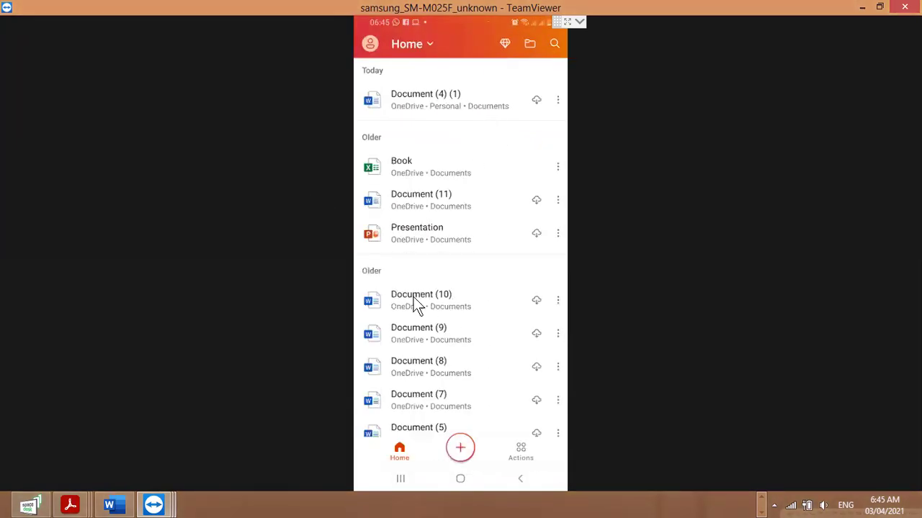
From the phone's Office app, create a blank Excel workbook named Book with an empty Sheet1
{"action": "left_click", "coordinate": [460, 448]}
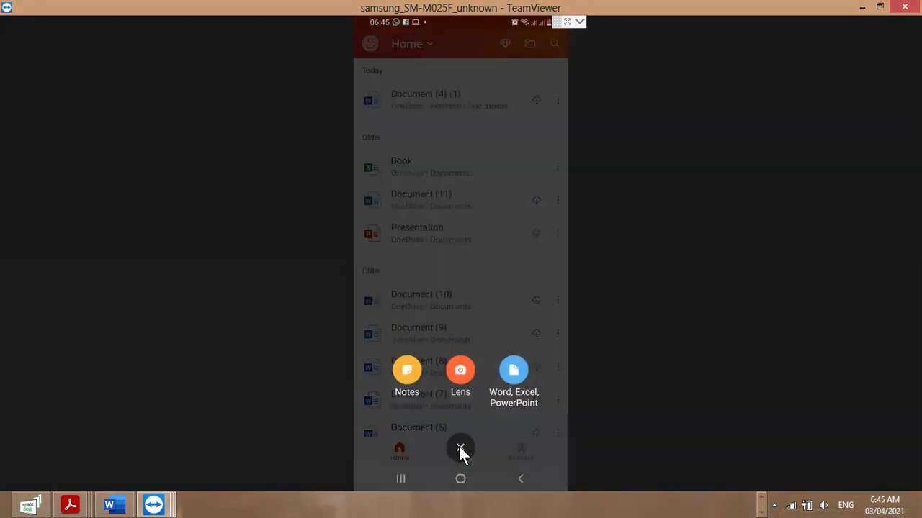
{"action": "left_click", "coordinate": [510, 382]}
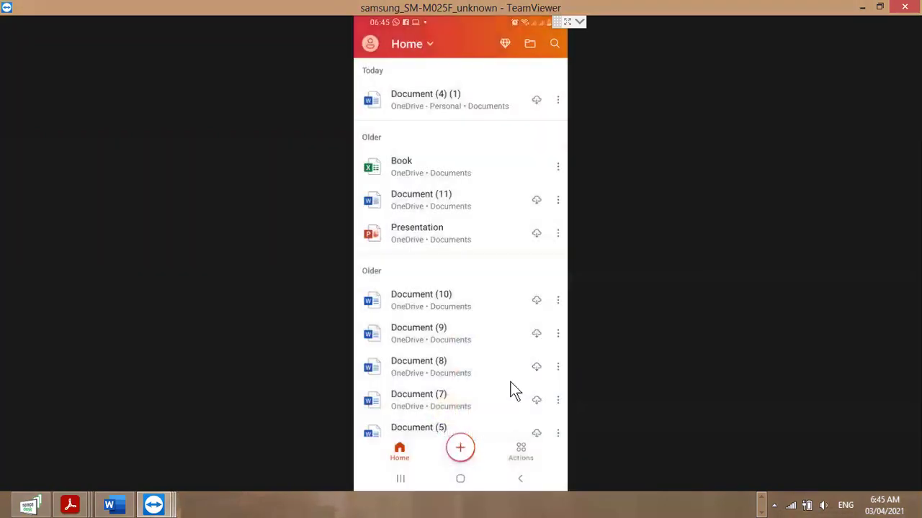
{"action": "left_click", "coordinate": [510, 383]}
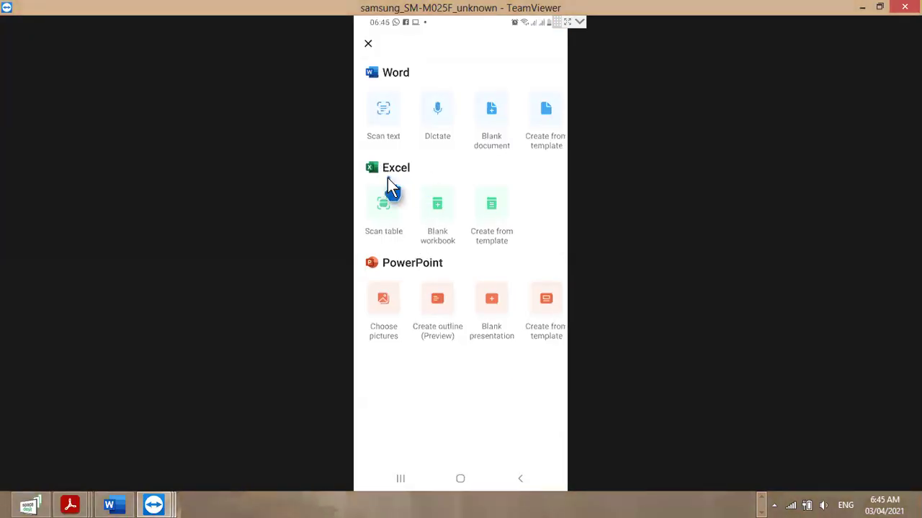
{"action": "left_click", "coordinate": [442, 235]}
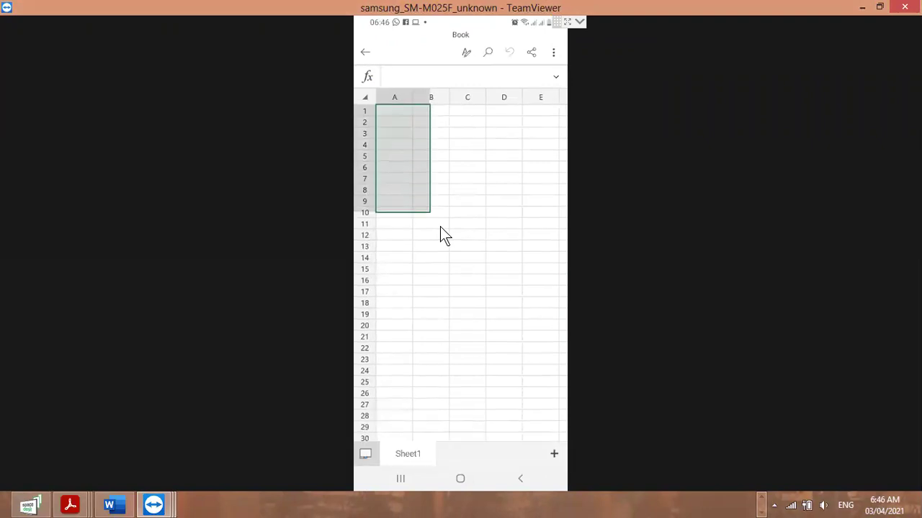
Enter 'student name' in cell A1 of the phone sheet and select column A for widening
{"action": "left_click_drag", "start_coordinate": [412, 116], "coordinate": [413, 150]}
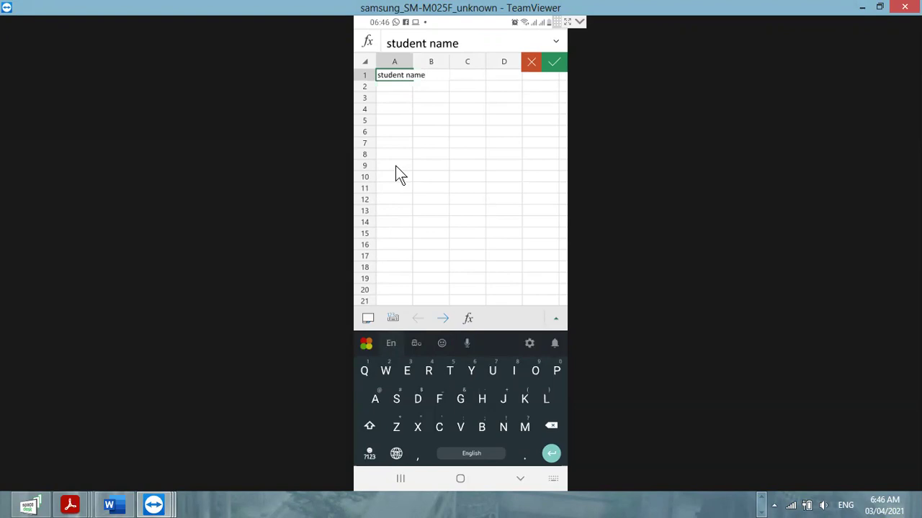
{"action": "type", "text": "student name"}
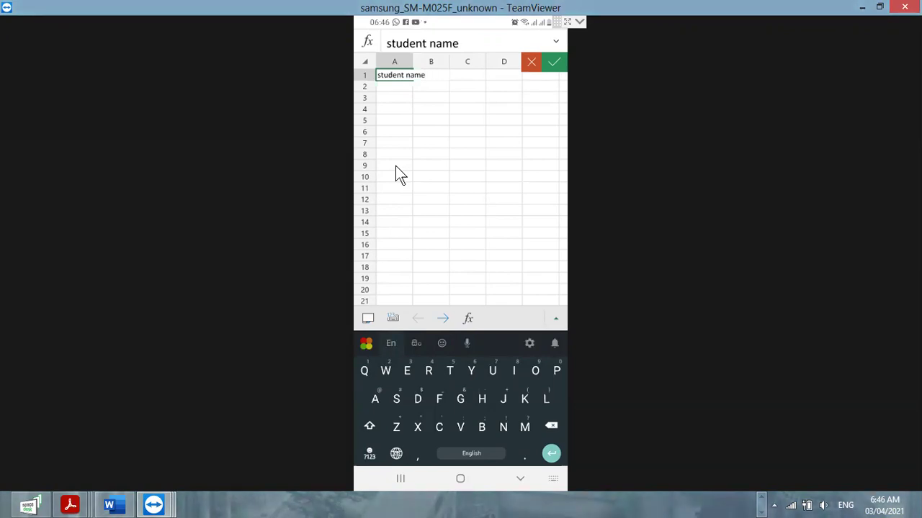
{"action": "key", "text": "Tab"}
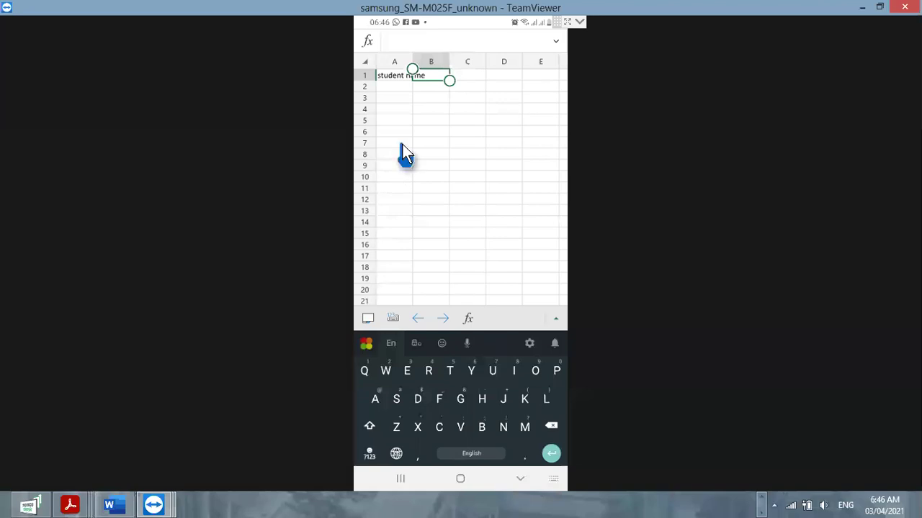
{"action": "left_click", "coordinate": [403, 144]}
{"action": "key", "text": "ctrl+space"}
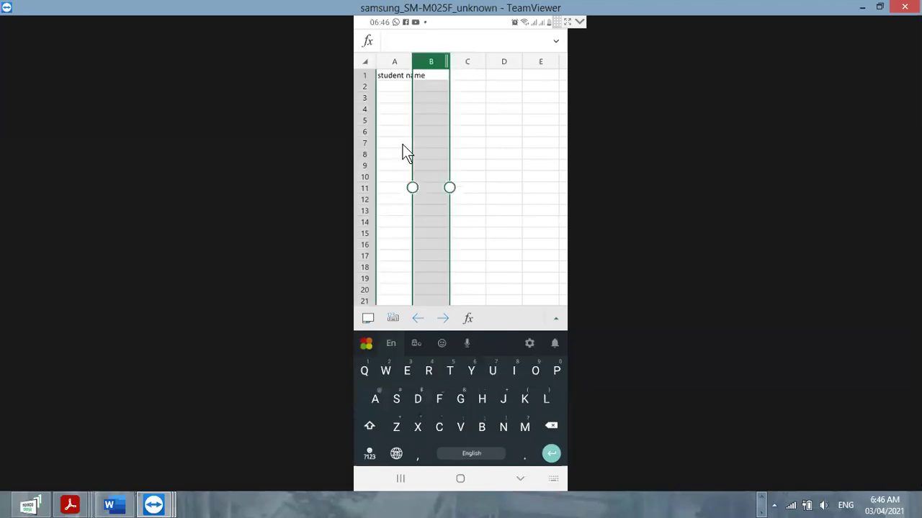
{"action": "left_click", "coordinate": [403, 144]}
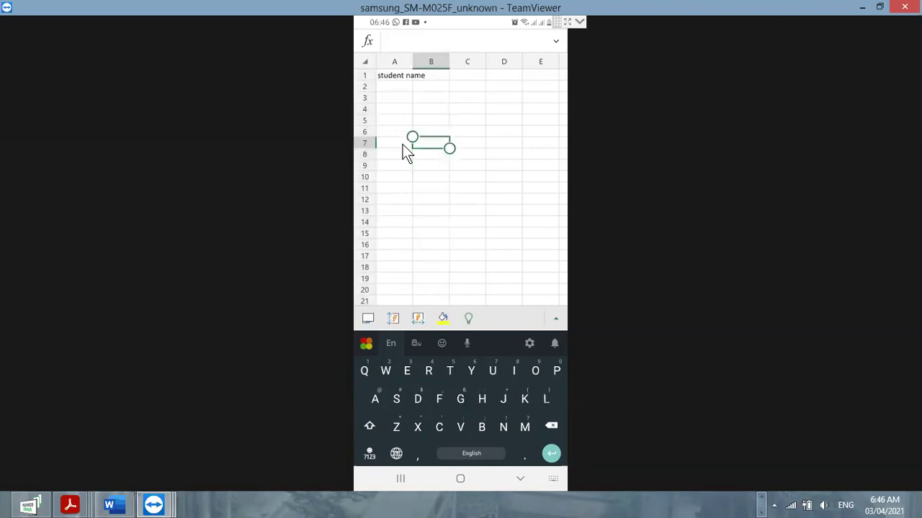
{"action": "key", "text": "Left"}
{"action": "key", "text": "ctrl+space"}
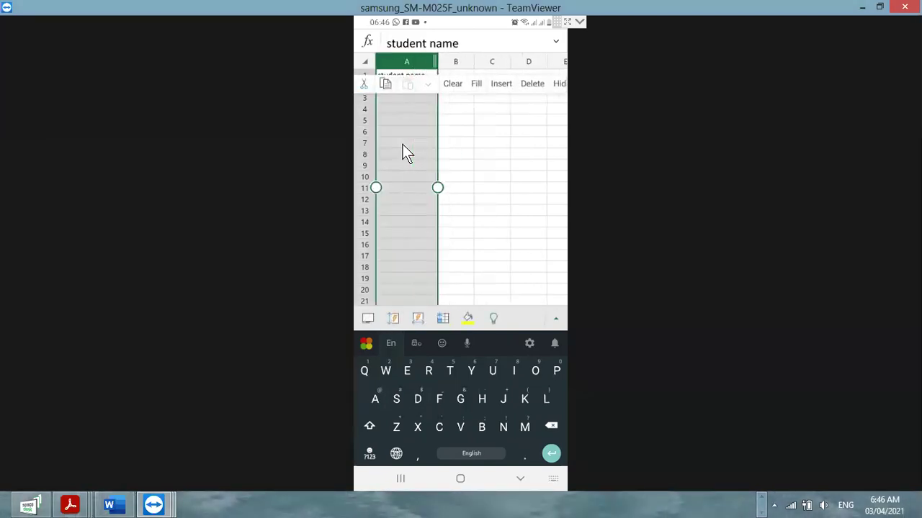
Autofit column A, then replace B1's old text with the heading 'ICT Marks'
{"action": "double_click", "coordinate": [433, 66]}
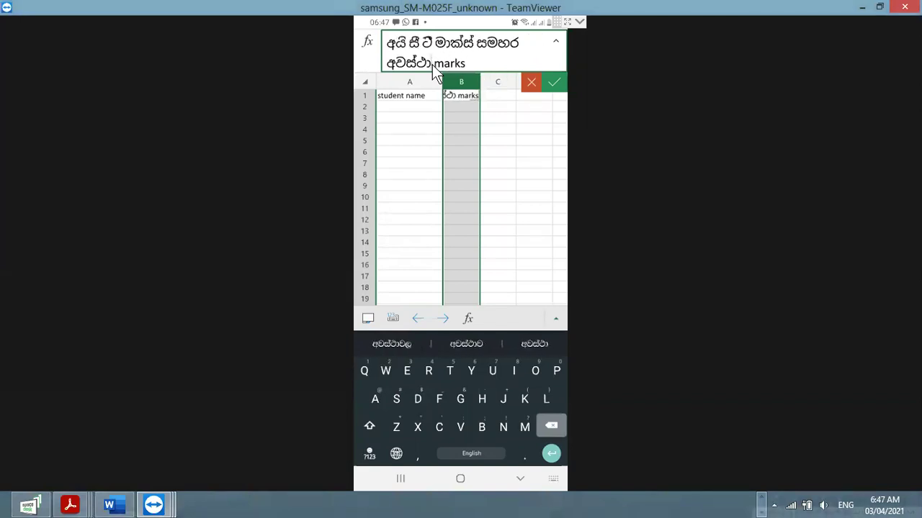
{"action": "key", "text": "BackSpace"}
{"action": "key", "text": "BackSpace"}
{"action": "key", "text": "BackSpace"}
{"action": "key", "text": "BackSpace"}
{"action": "key", "text": "BackSpace"}
{"action": "key", "text": "BackSpace"}
{"action": "key", "text": "BackSpace"}
{"action": "key", "text": "BackSpace"}
{"action": "key", "text": "BackSpace"}
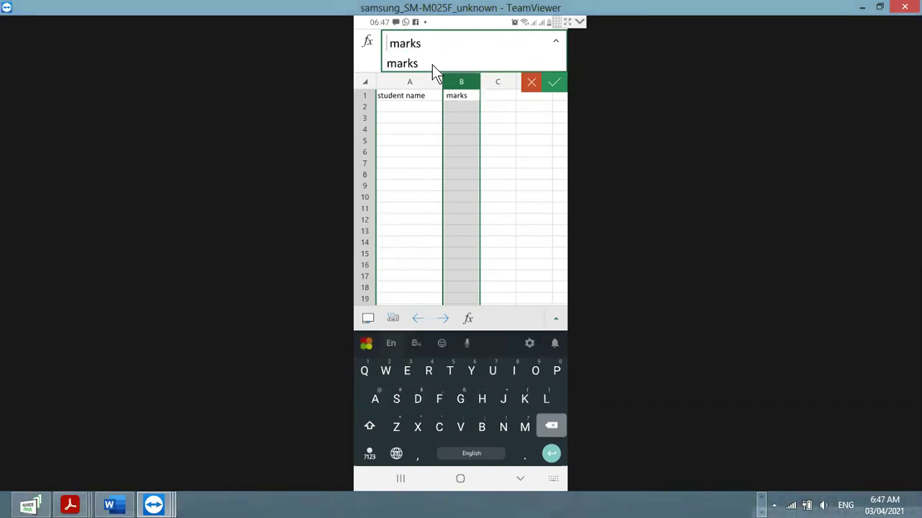
{"action": "left_click", "coordinate": [432, 65]}
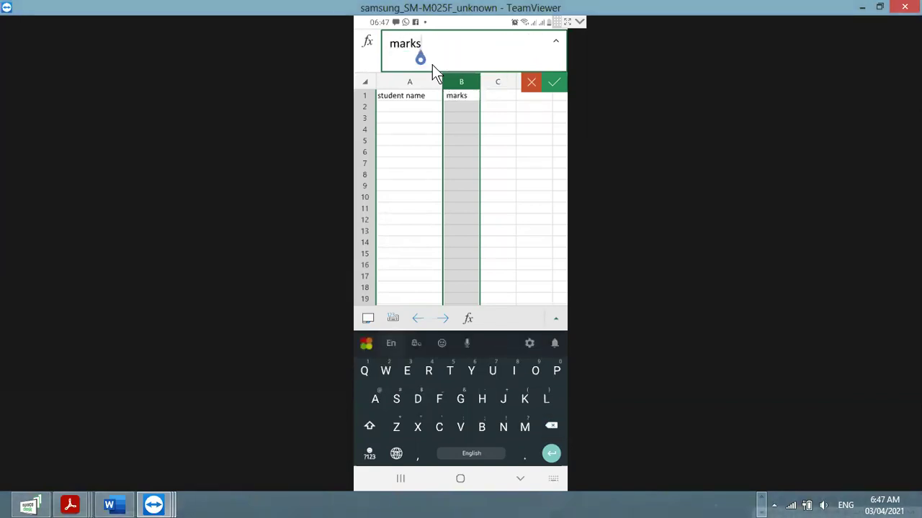
{"action": "key", "text": "BackSpace"}
{"action": "key", "text": "BackSpace"}
{"action": "key", "text": "BackSpace"}
{"action": "key", "text": "BackSpace"}
{"action": "type", "text": "Ic"}
{"action": "key", "text": "BackSpace"}
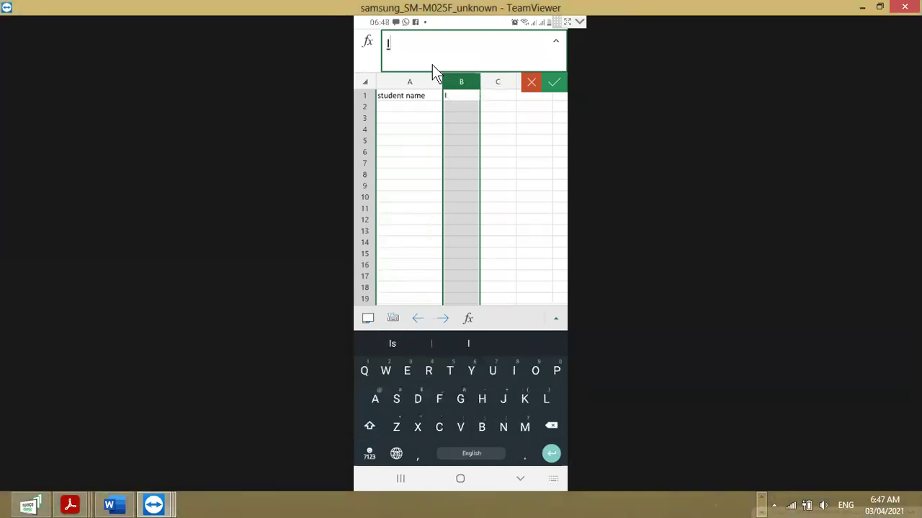
{"action": "type", "text": "C"}
{"action": "type", "text": "I"}
{"action": "key", "text": "BackSpace"}
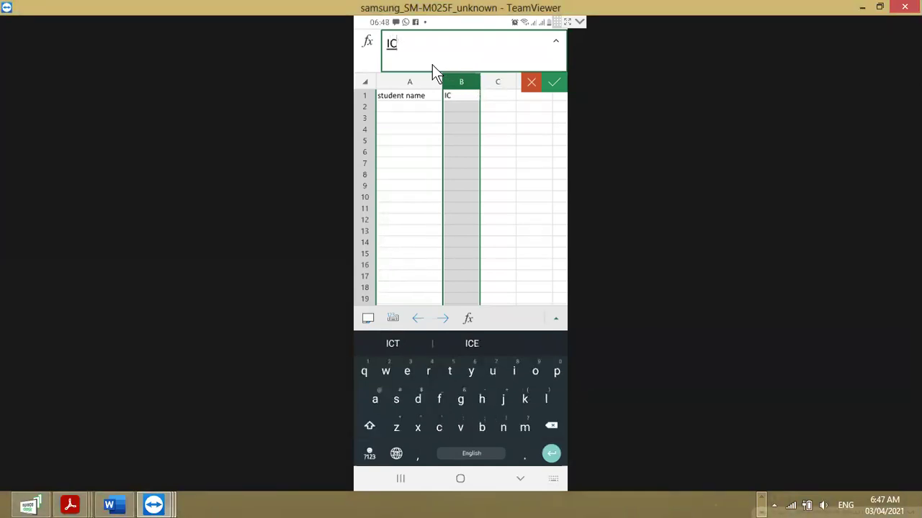
{"action": "type", "text": "T Marks"}
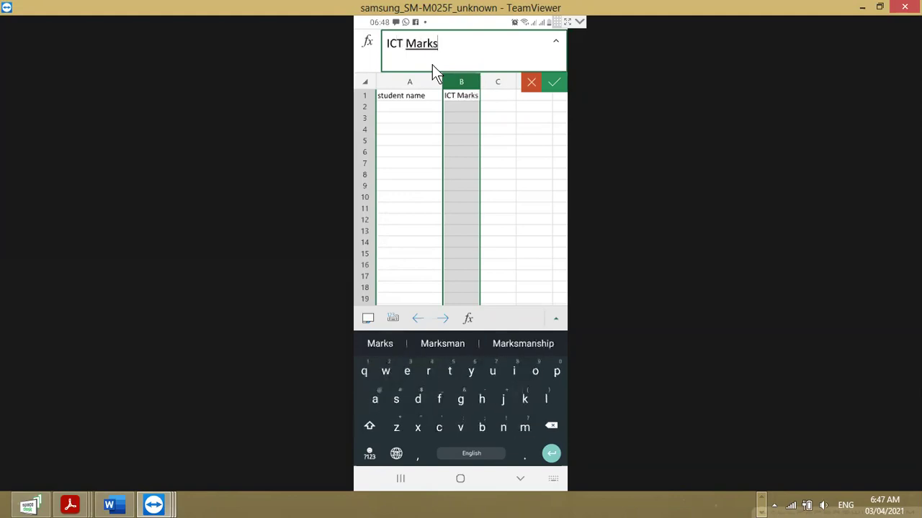
{"action": "left_click", "coordinate": [497, 141]}
{"action": "key", "text": "Up"}
{"action": "key", "text": "Up"}
{"action": "key", "text": "Up"}
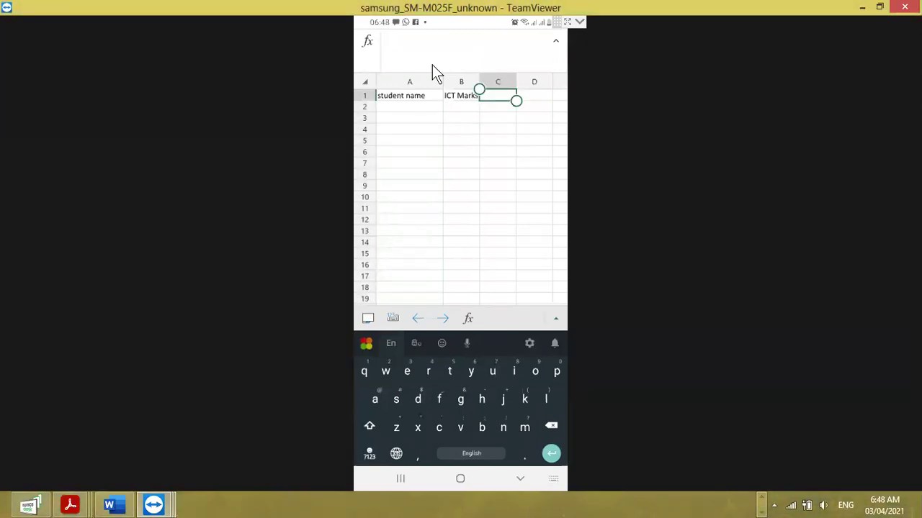
Browse the phone sheet's formatting options and command category list, then leave the mirrored phone screen
{"action": "left_click", "coordinate": [477, 180]}
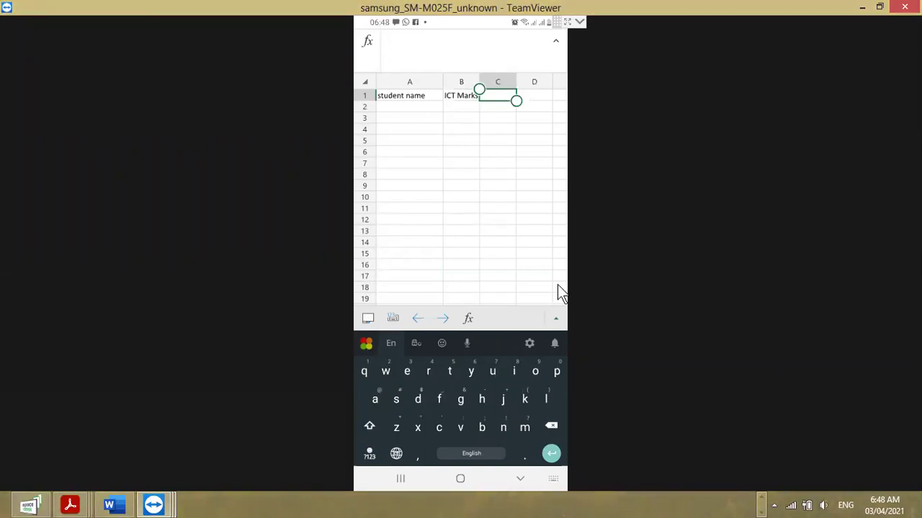
{"action": "left_click", "coordinate": [553, 325]}
{"action": "left_click", "coordinate": [554, 324]}
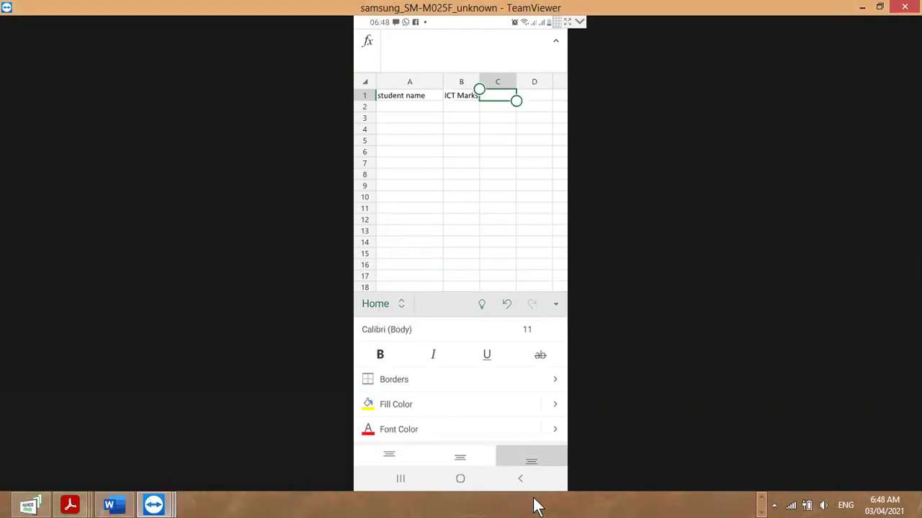
{"action": "mouse_move", "coordinate": [461, 506]}
{"action": "left_click", "coordinate": [603, 505]}
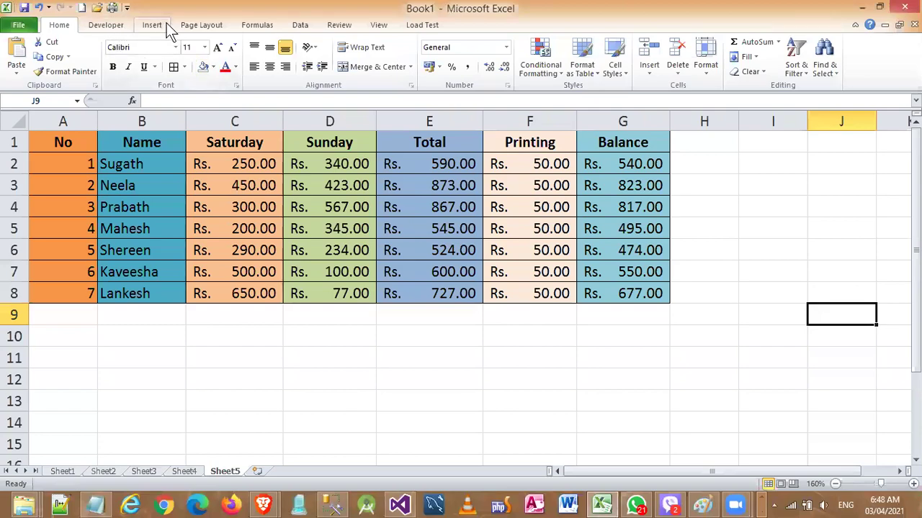
{"action": "left_click", "coordinate": [862, 7]}
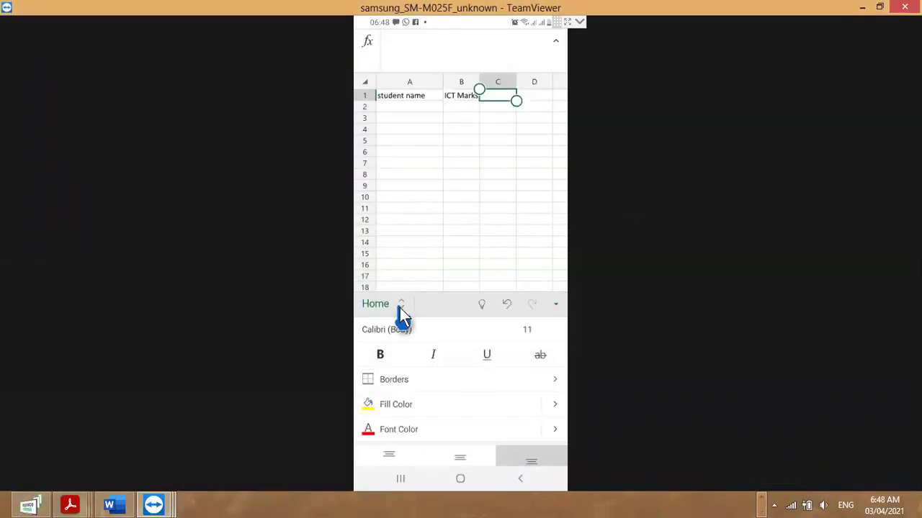
{"action": "left_click", "coordinate": [398, 307]}
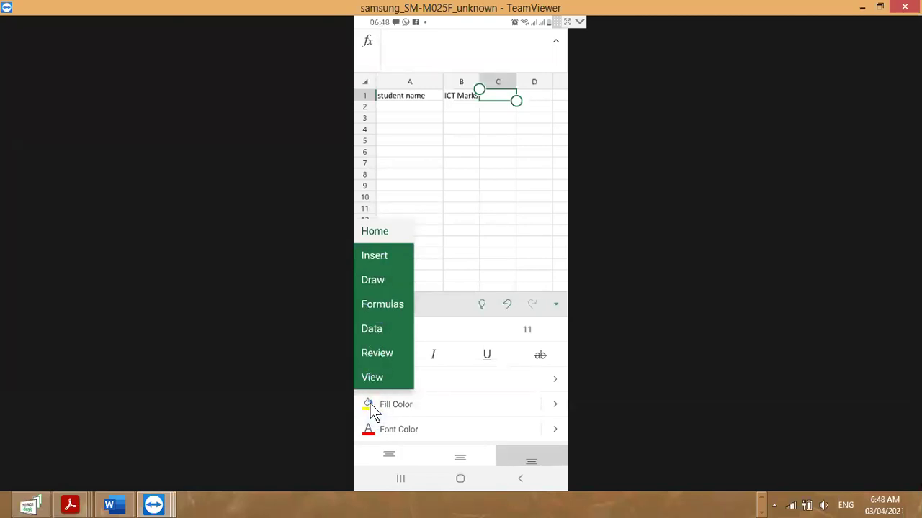
{"action": "left_click", "coordinate": [448, 195]}
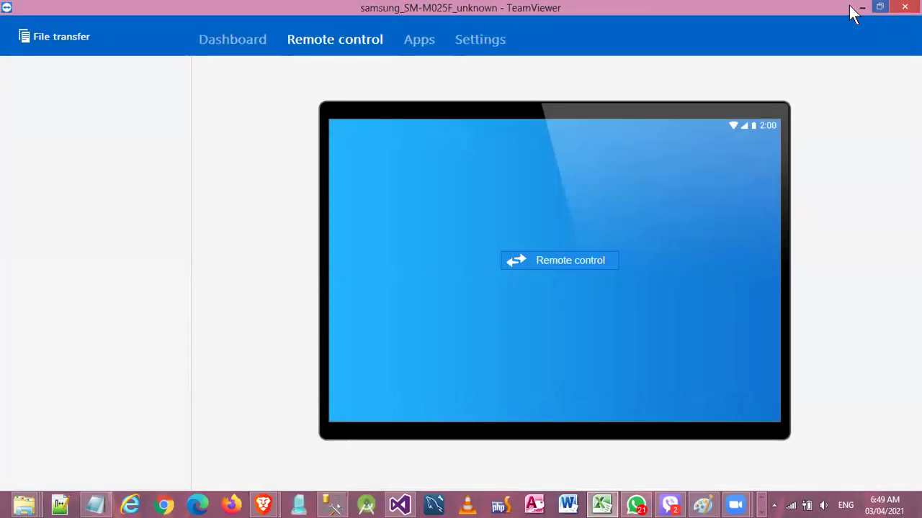
Minimize the phone session, TeamViewer and browser windows, and restore desktop Excel Book1
{"action": "left_click", "coordinate": [861, 7]}
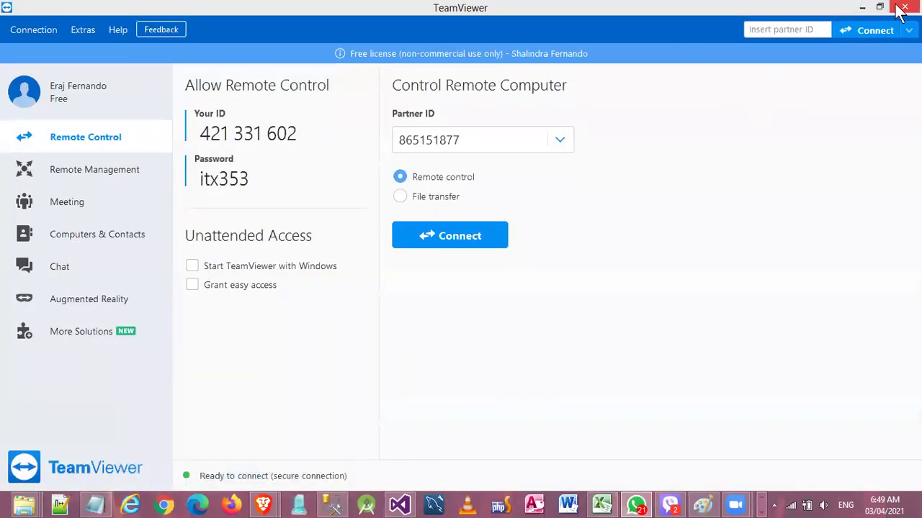
{"action": "left_click", "coordinate": [858, 12]}
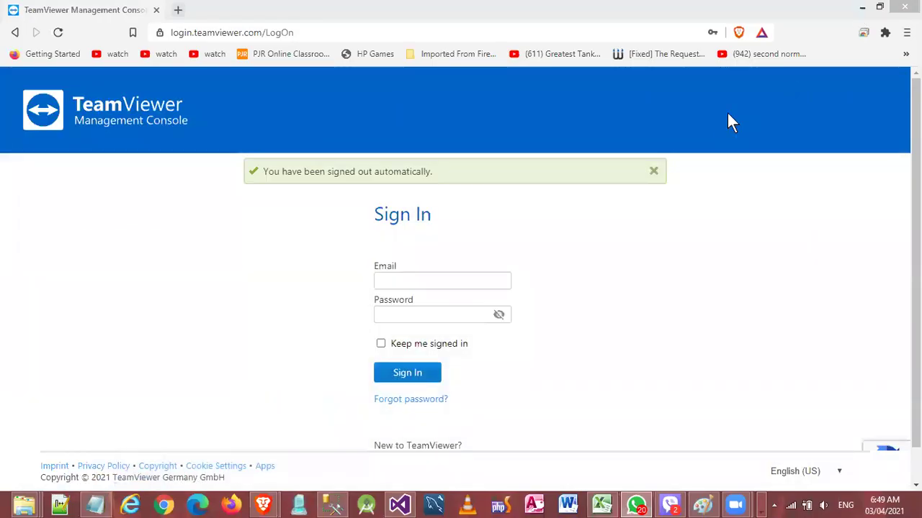
{"action": "left_click", "coordinate": [862, 9]}
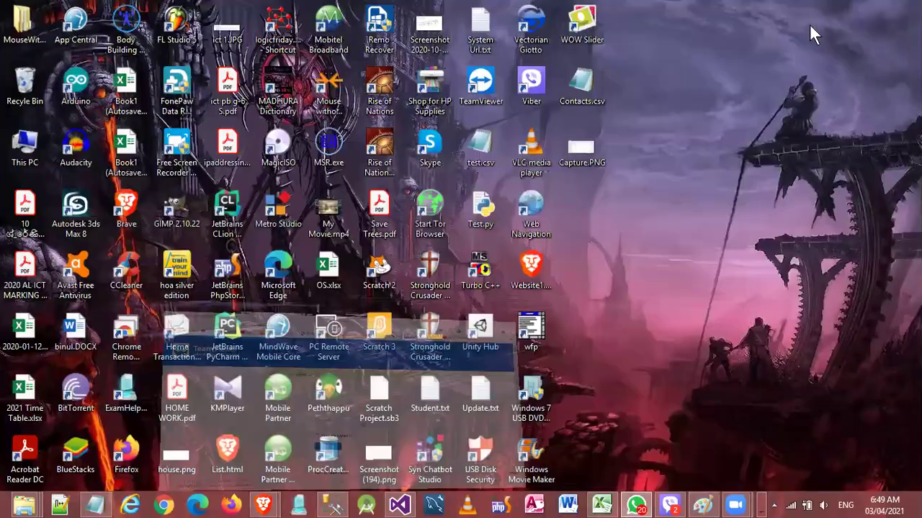
{"action": "left_click", "coordinate": [602, 505]}
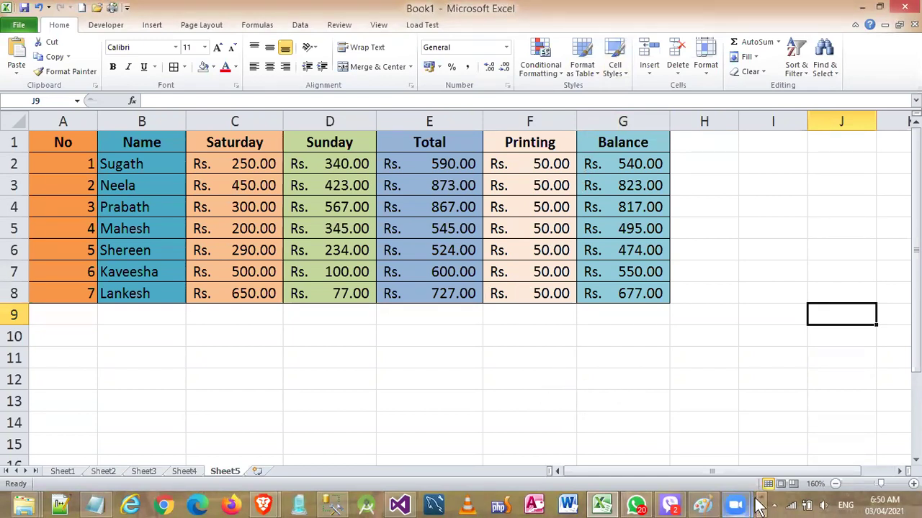
Review the reference book.pdf, then insert a blank Sheet6 after Sheet5 in Book1
{"action": "left_click", "coordinate": [757, 506]}
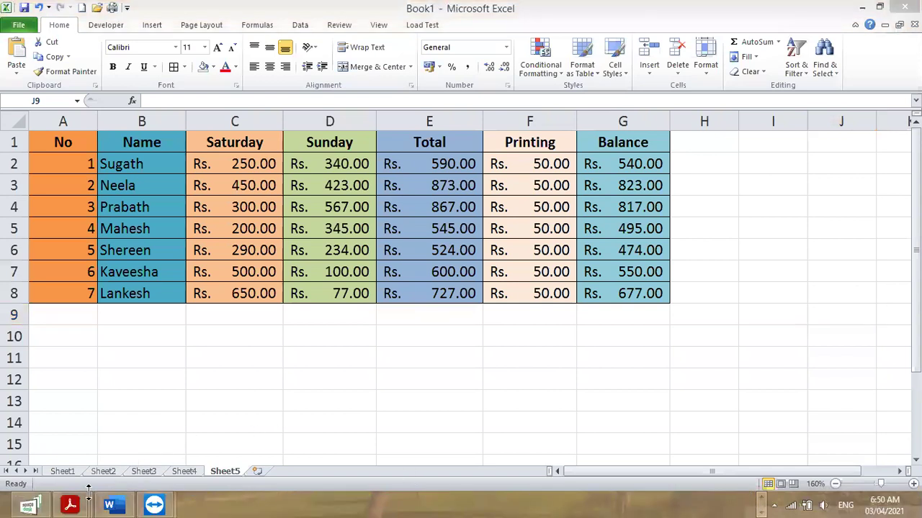
{"action": "mouse_move", "coordinate": [70, 505]}
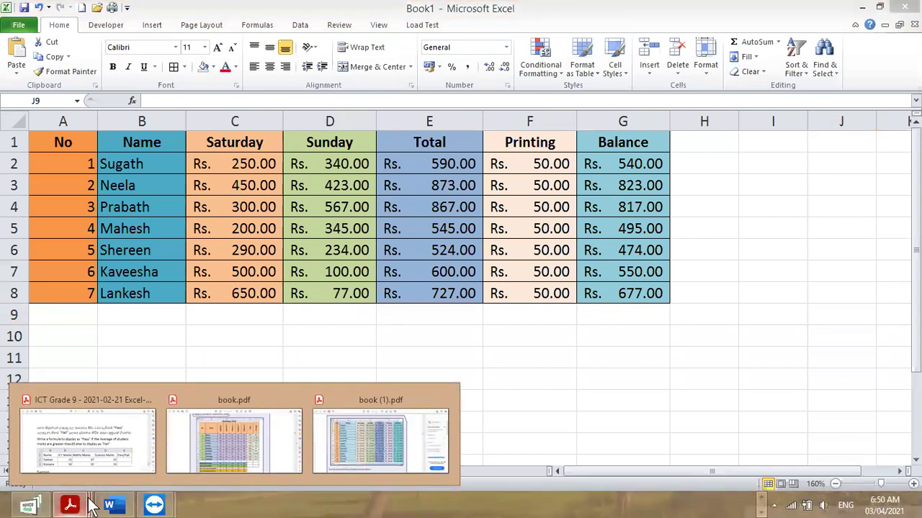
{"action": "left_click", "coordinate": [194, 450]}
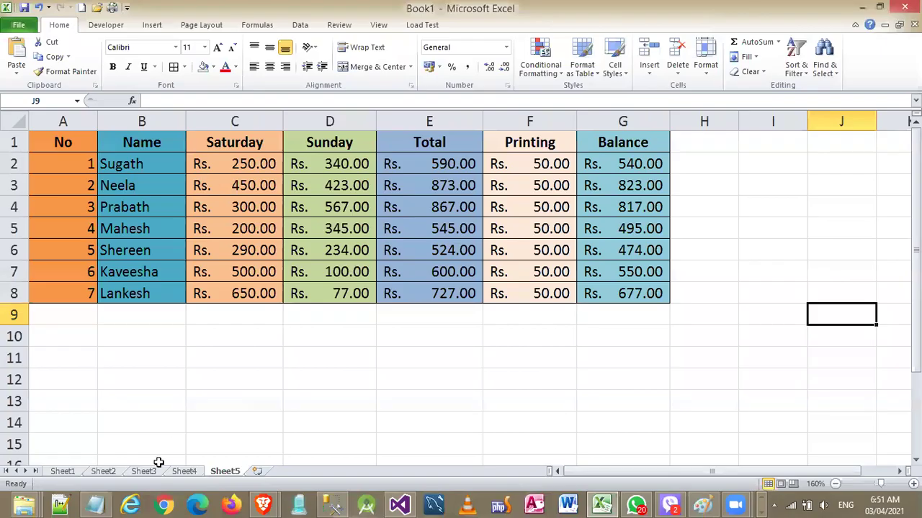
{"action": "left_click", "coordinate": [258, 471]}
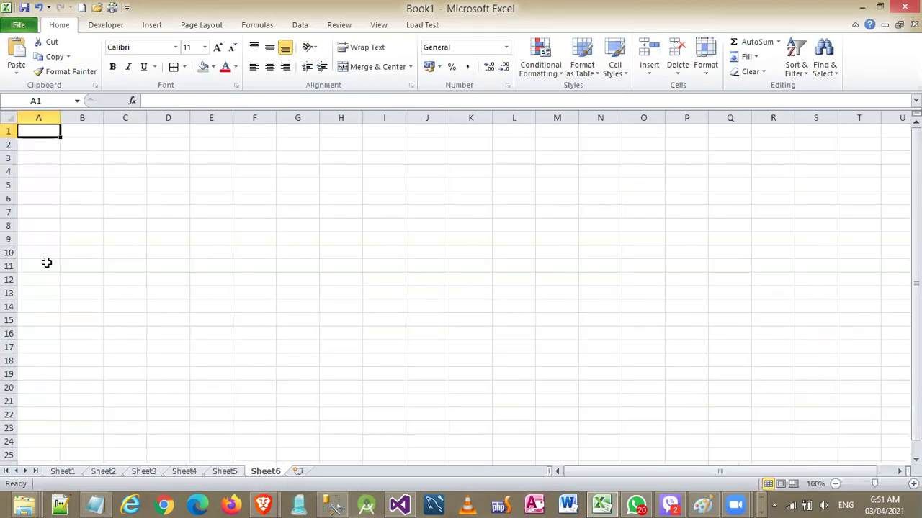
Type the headers No in A2 and Name in B2, checking the reference PDF
{"action": "left_click", "coordinate": [49, 147]}
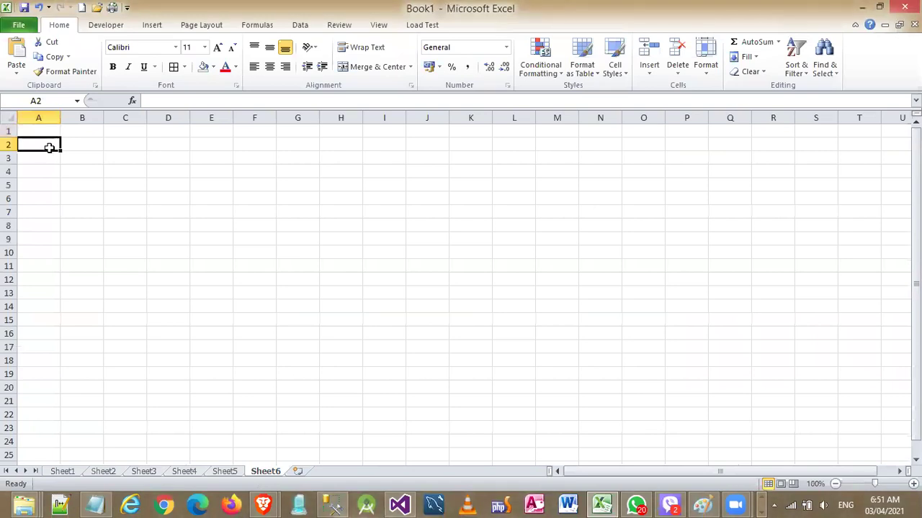
{"action": "type", "text": "No"}
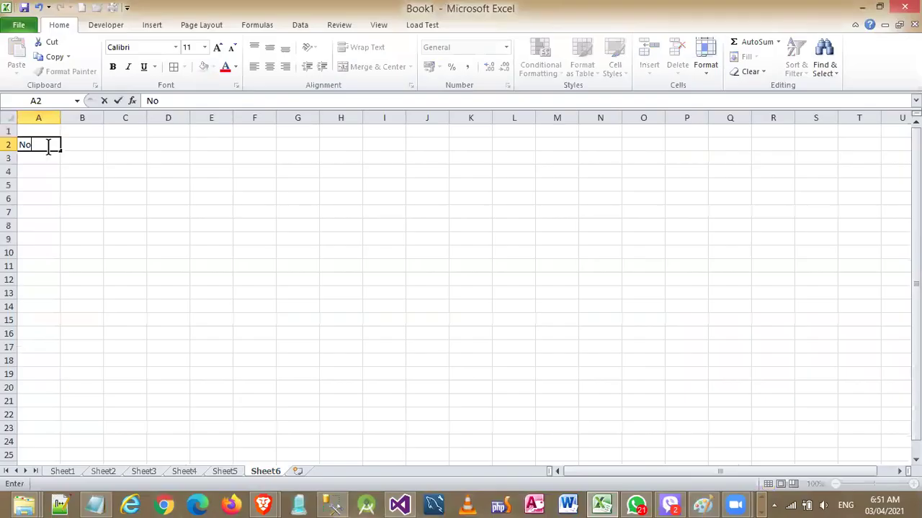
{"action": "key", "text": "Tab"}
{"action": "type", "text": "Name"}
{"action": "key", "text": "Tab"}
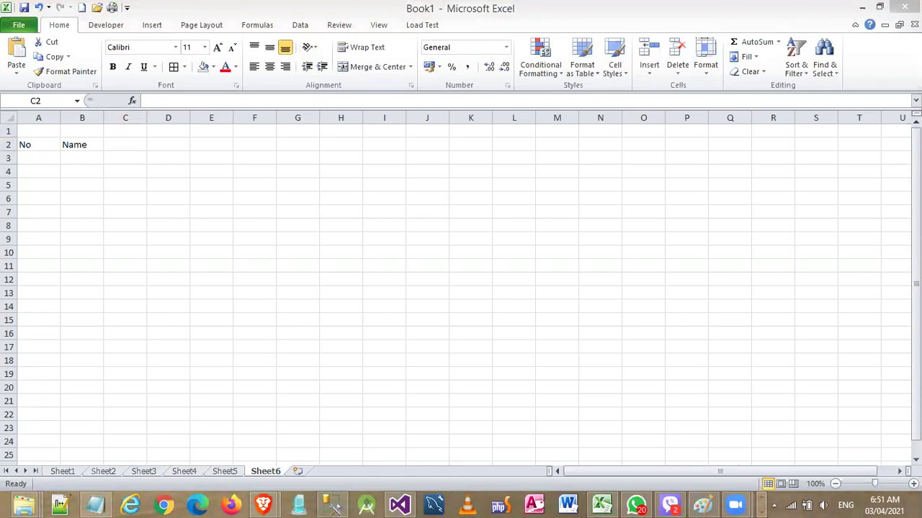
{"action": "key", "text": "alt+Tab"}
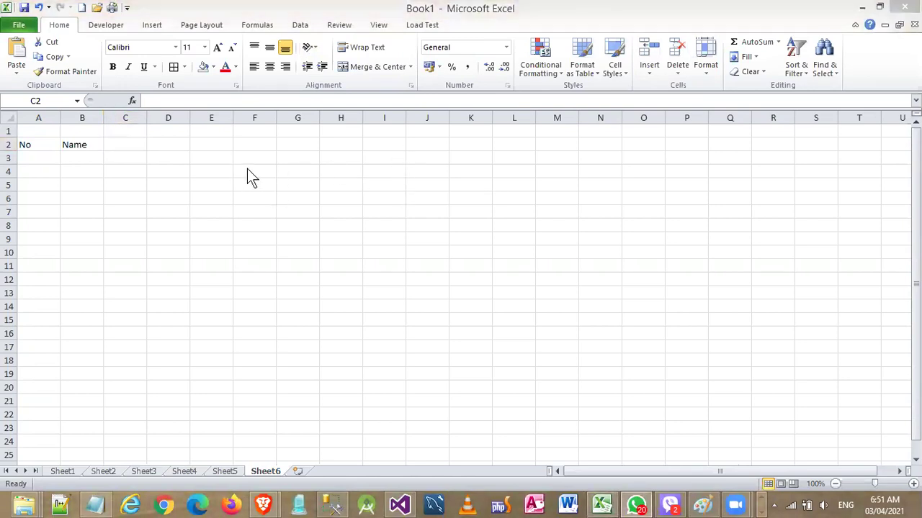
{"action": "key", "text": "alt+Tab"}
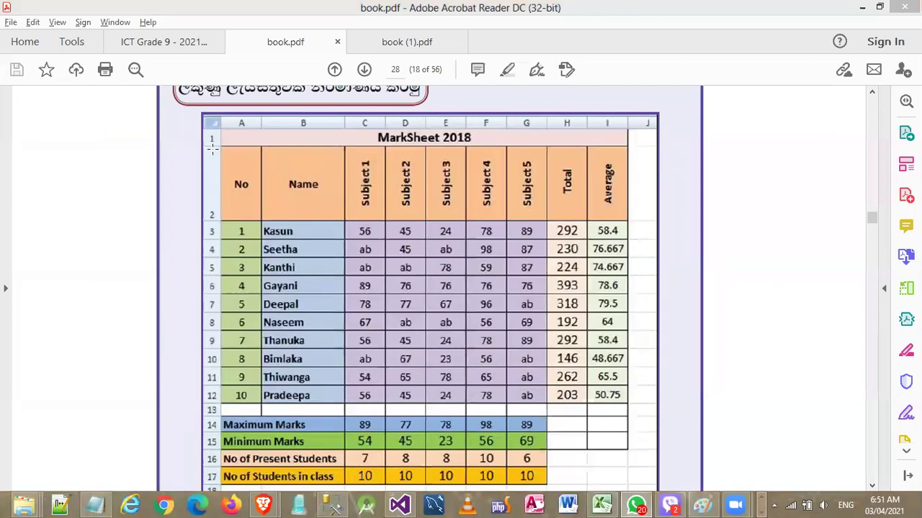
{"action": "key", "text": "alt+Tab"}
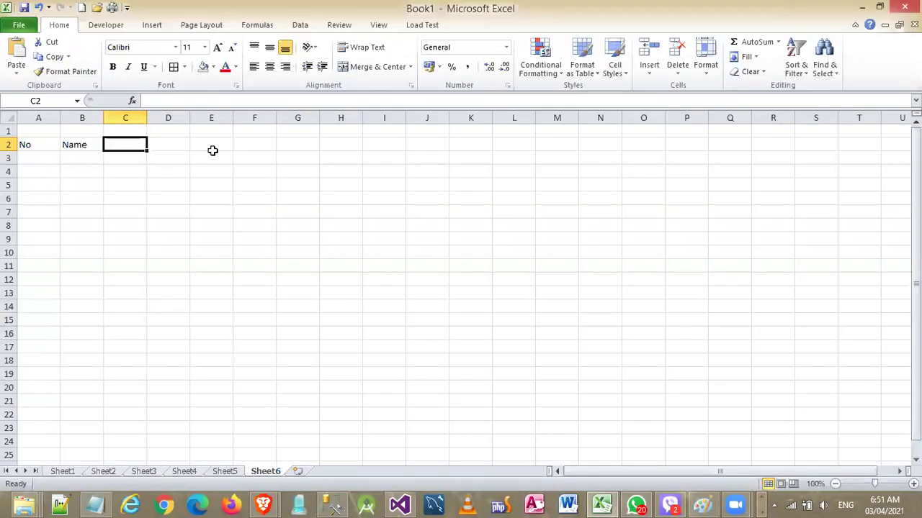
Enter Subject1 through Subject5 across C2:G2, then view the reference mark sheet PDF
{"action": "type", "text": "Subject12"}
{"action": "key", "text": "BackSpace"}
{"action": "key", "text": "Tab"}
{"action": "type", "text": "Subject2"}
{"action": "key", "text": "Tab"}
{"action": "type", "text": "Subject3"}
{"action": "key", "text": "Tab"}
{"action": "type", "text": "Subj\"jec\"[0:0]"}
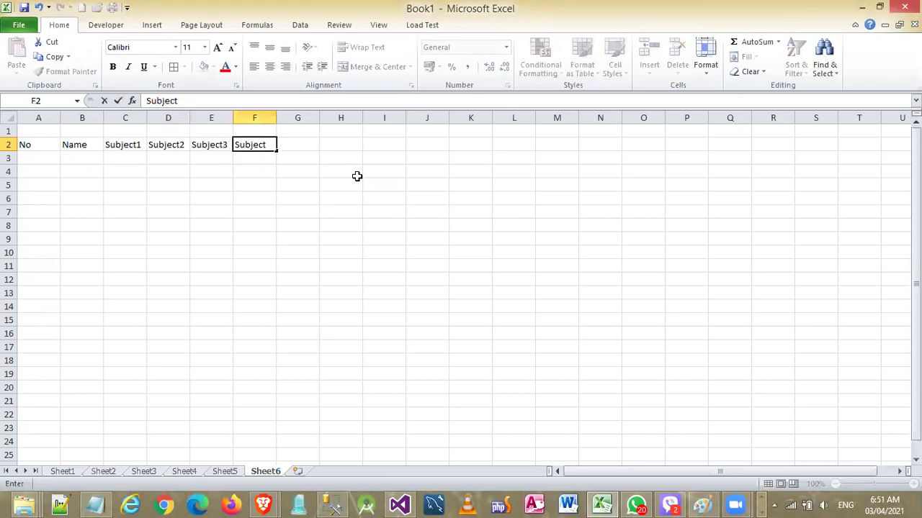
{"action": "type", "text": "4"}
{"action": "key", "text": "Tab"}
{"action": "type", "text": "Subject5"}
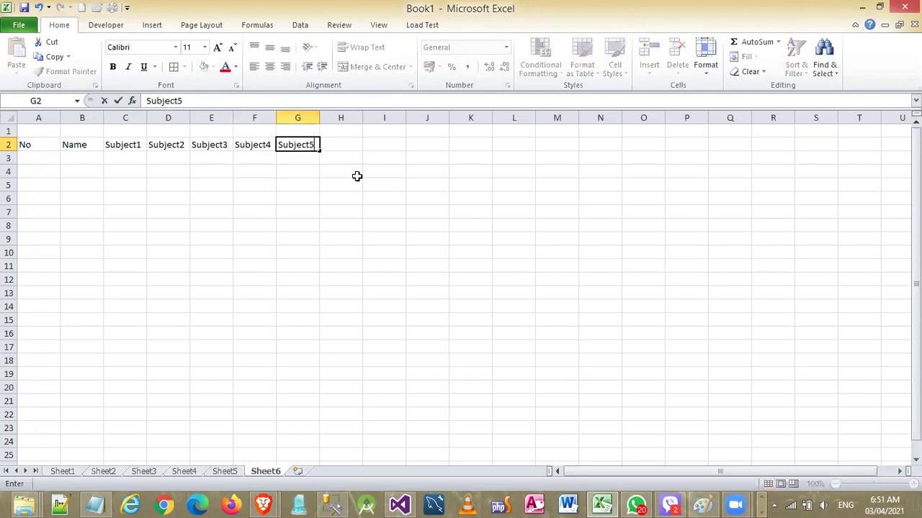
{"action": "key", "text": "Return"}
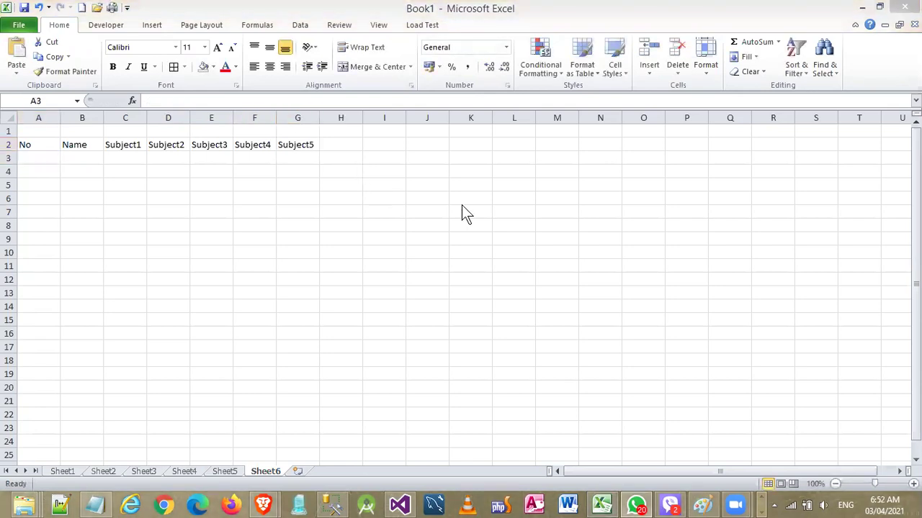
{"action": "key", "text": "alt+Tab"}
{"action": "key", "text": "alt+Tab"}
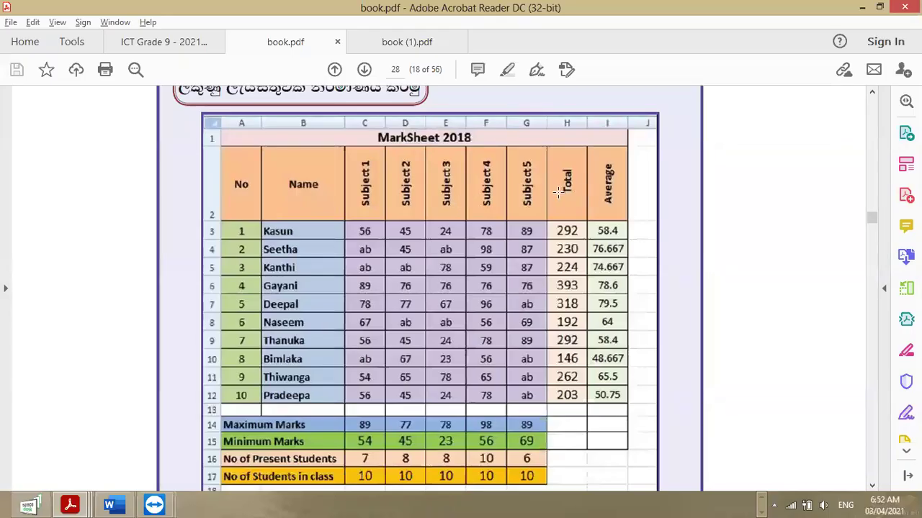
Add the headers Total in H2 and Average in I2
{"action": "key", "text": "alt+Tab"}
{"action": "left_click", "coordinate": [336, 146]}
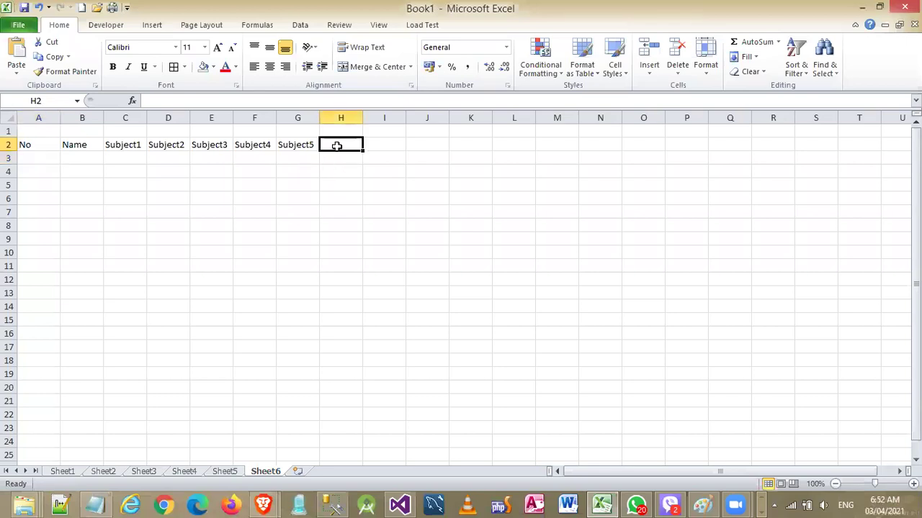
{"action": "type", "text": "Total"}
{"action": "key", "text": "Tab"}
{"action": "type", "text": "Average"}
{"action": "key", "text": "Return"}
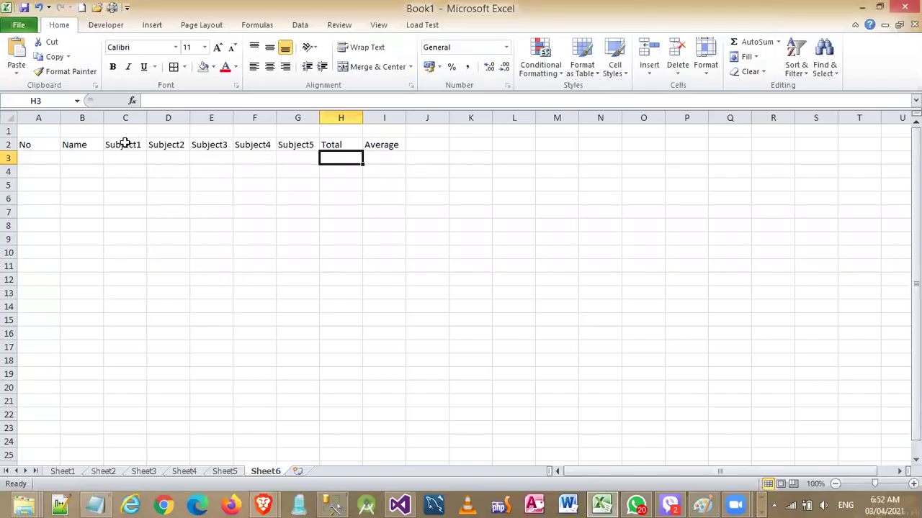
{"action": "left_click", "coordinate": [123, 144]}
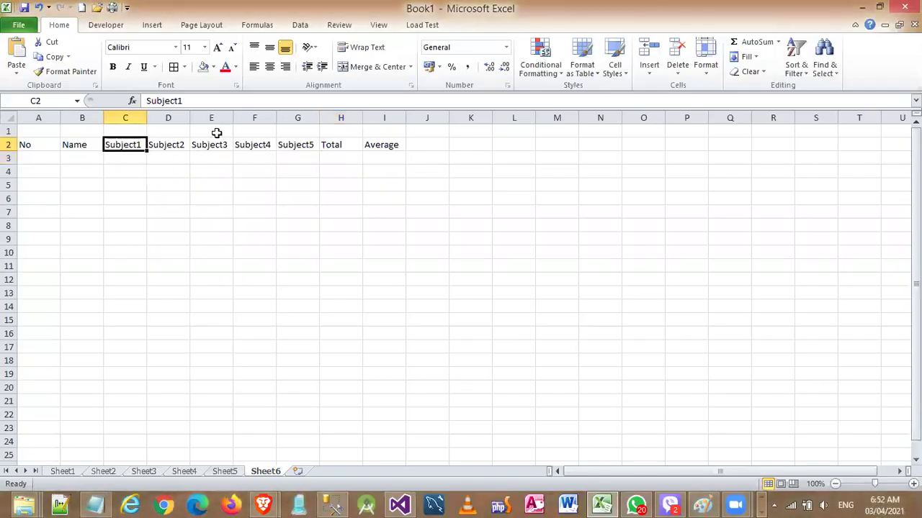
Rotate the Subject1 text in C2 to read upward, compared against the reference PDF
{"action": "left_click", "coordinate": [308, 47]}
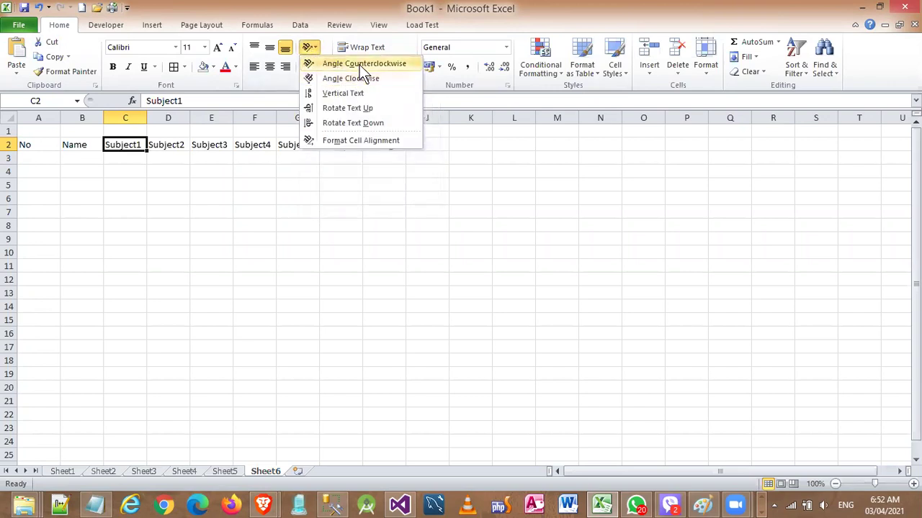
{"action": "left_click", "coordinate": [354, 108]}
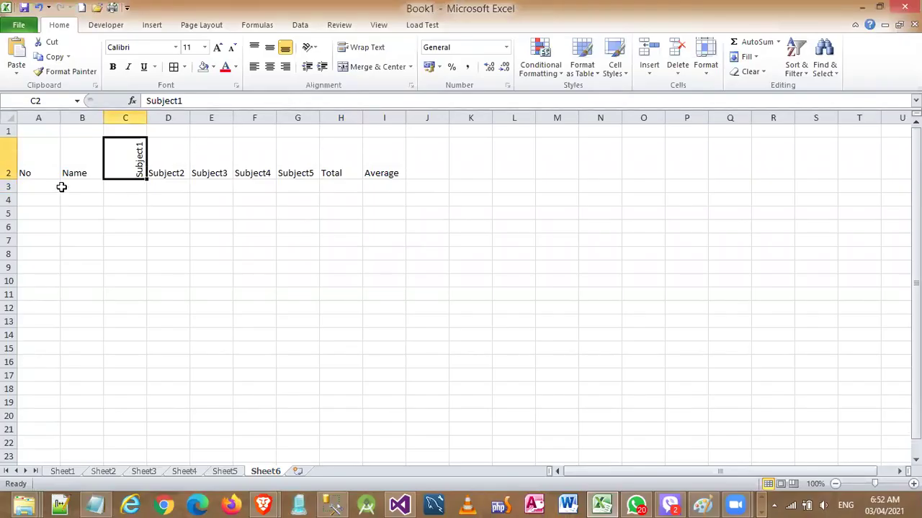
{"action": "left_click_drag", "start_coordinate": [10, 173], "coordinate": [13, 193]}
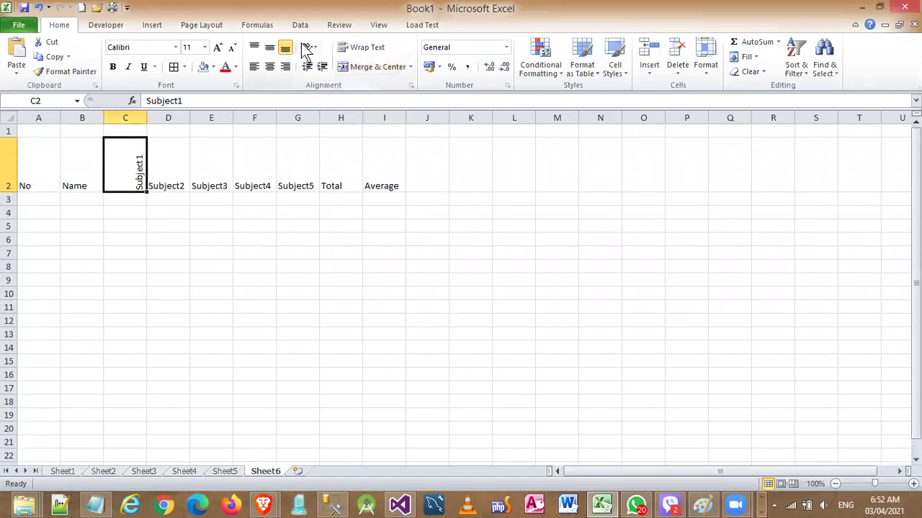
{"action": "key", "text": "ctrl+z"}
{"action": "key", "text": "ctrl+z"}
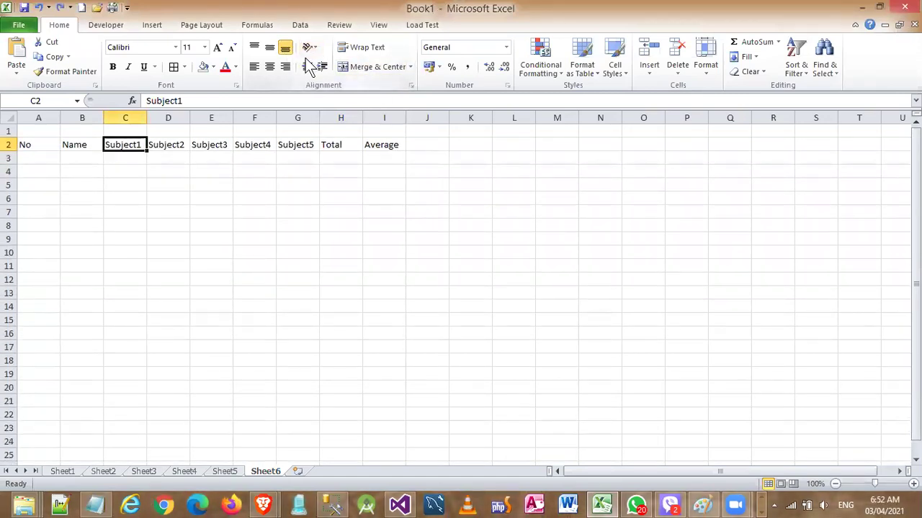
{"action": "left_click", "coordinate": [310, 48]}
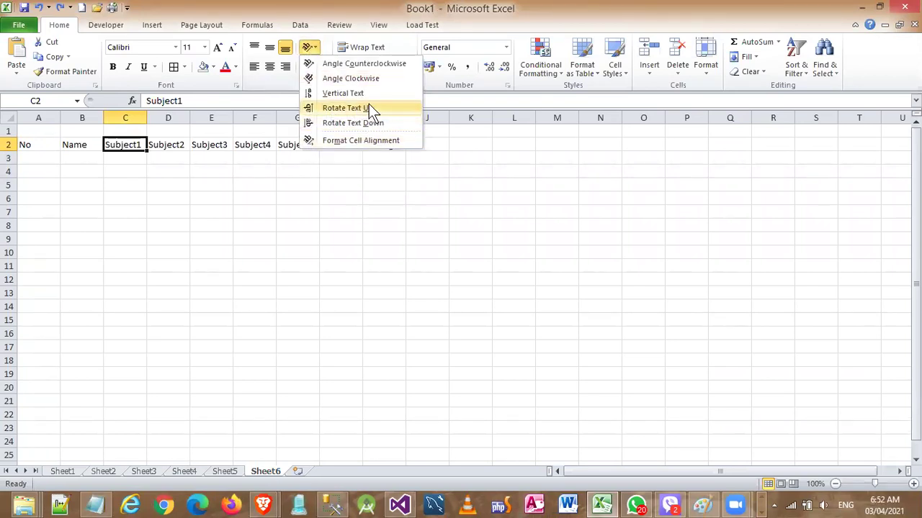
{"action": "left_click", "coordinate": [389, 108]}
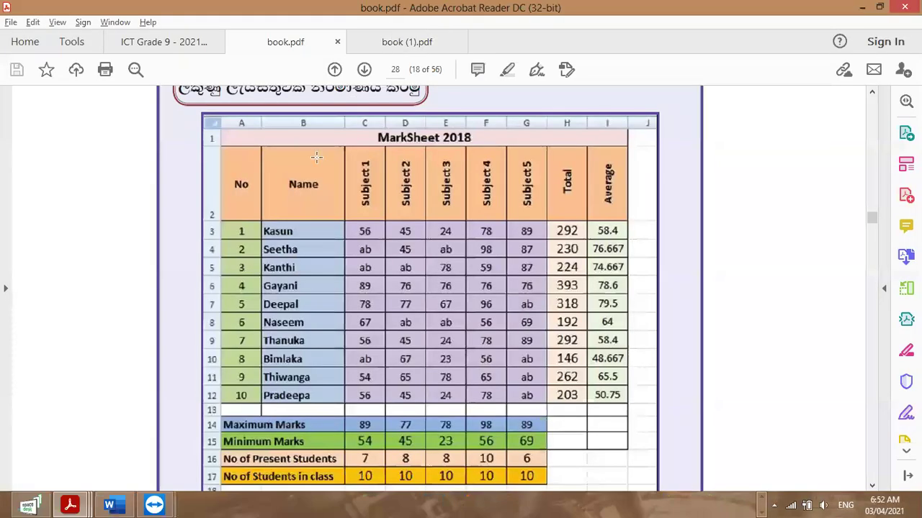
{"action": "left_click_drag", "start_coordinate": [358, 159], "coordinate": [369, 204]}
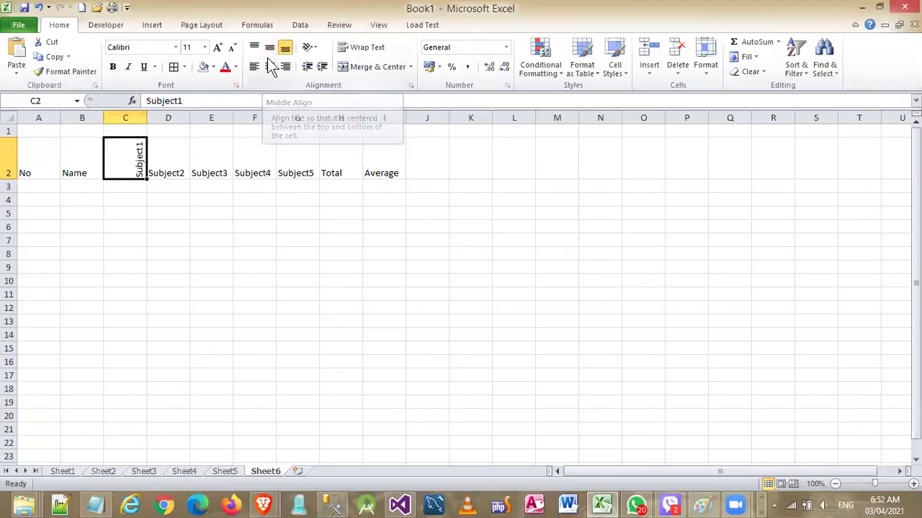
Centre Subject1 horizontally and vertically in C2 and make row 2 taller
{"action": "left_click", "coordinate": [272, 67]}
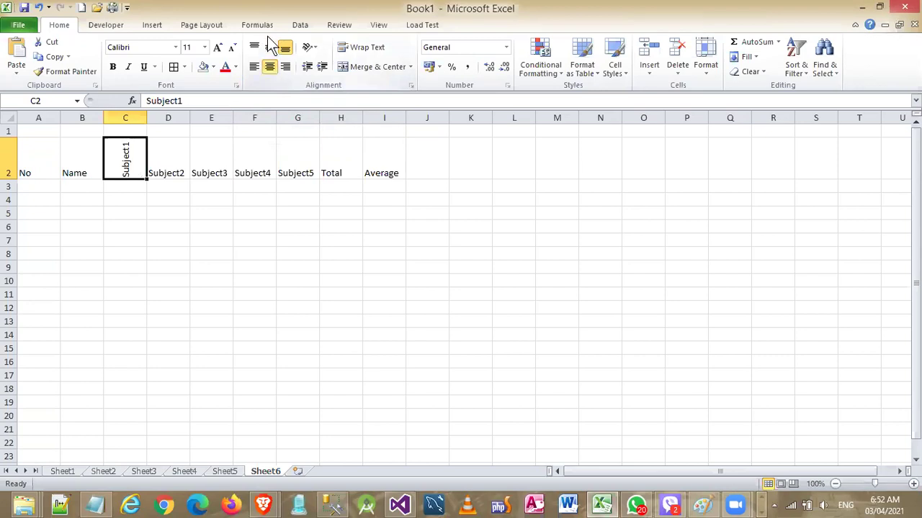
{"action": "left_click", "coordinate": [270, 47]}
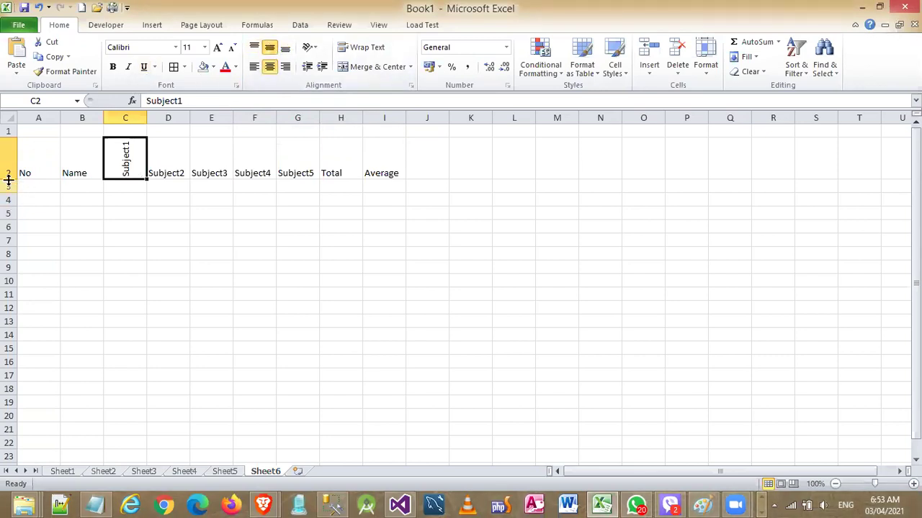
{"action": "left_click_drag", "start_coordinate": [8, 180], "coordinate": [9, 195]}
Rotate the Subject2 through Average headers upward and centre them both ways
{"action": "left_click_drag", "start_coordinate": [166, 180], "coordinate": [386, 188]}
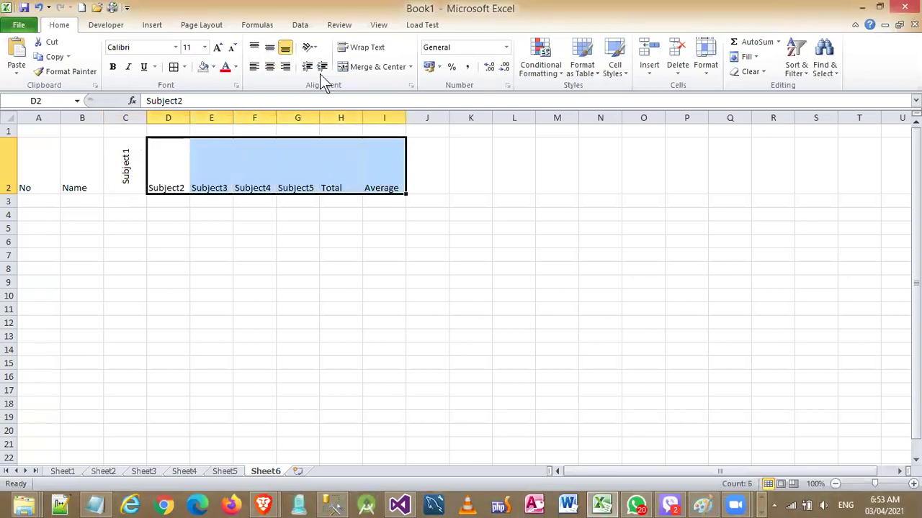
{"action": "left_click", "coordinate": [312, 47]}
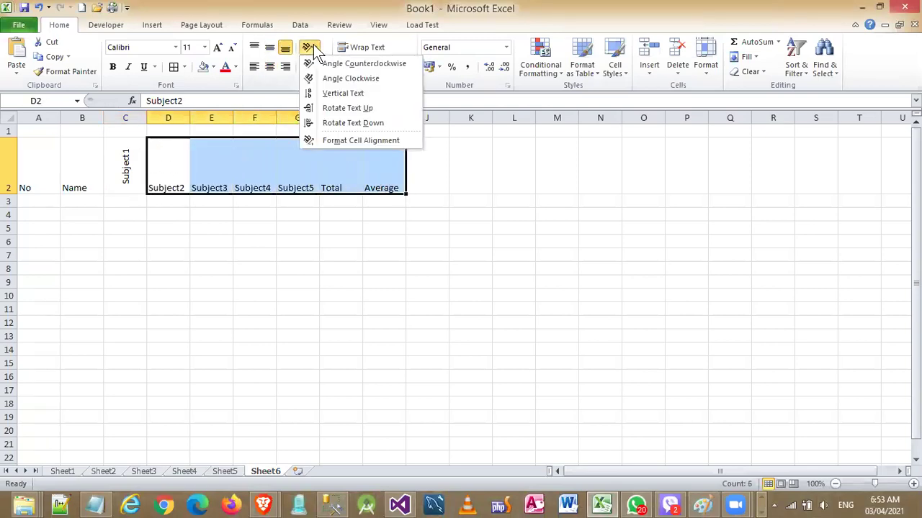
{"action": "left_click", "coordinate": [325, 108]}
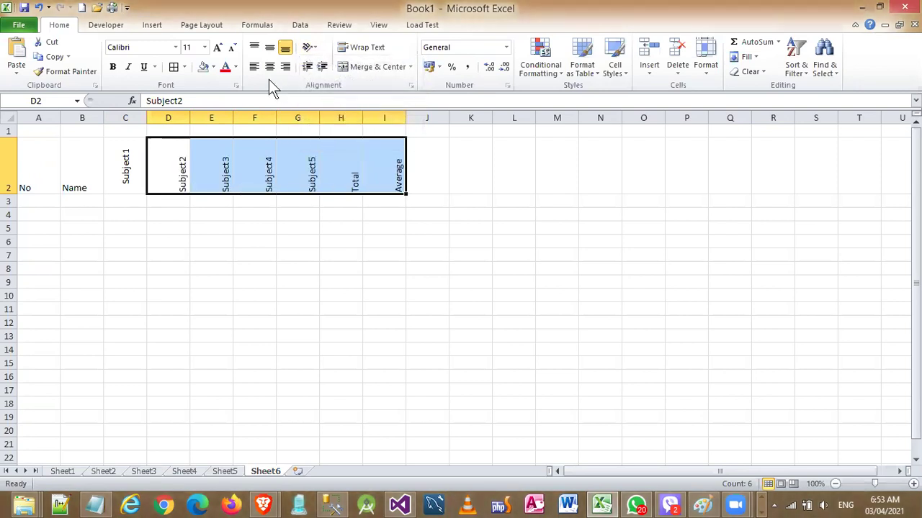
{"action": "left_click", "coordinate": [269, 47]}
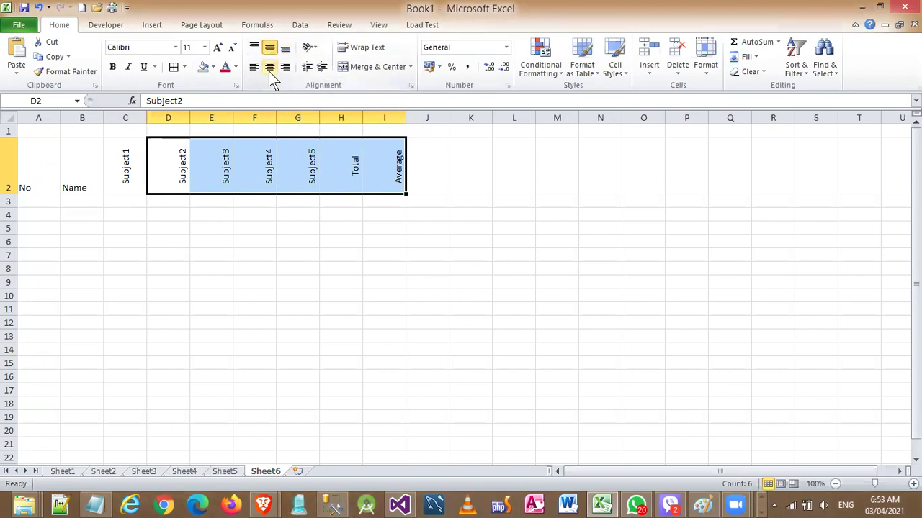
{"action": "left_click", "coordinate": [269, 67]}
{"action": "left_click", "coordinate": [254, 268]}
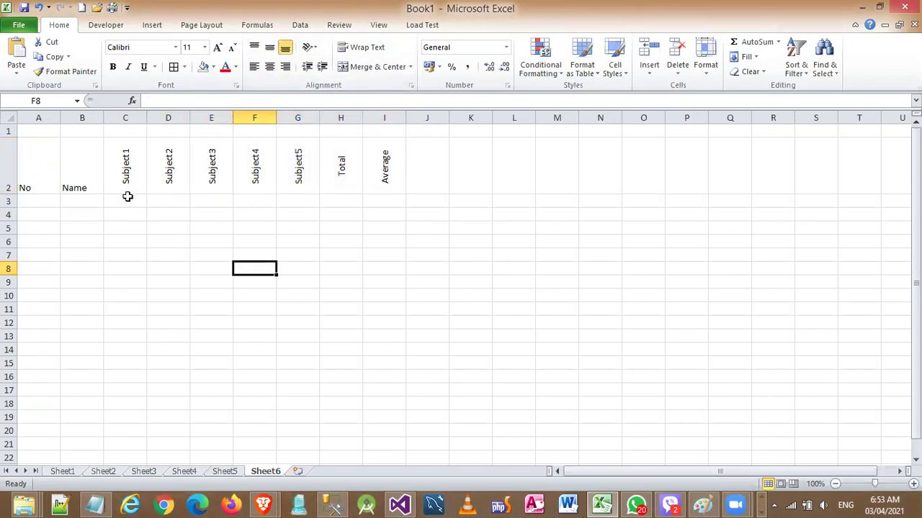
Centre the No and Name headers horizontally, trying top then middle vertical alignment
{"action": "scroll", "coordinate": [128, 196], "scroll_direction": "up", "scroll_amount": 1, "text": "ctrl"}
{"action": "scroll", "coordinate": [128, 197], "scroll_direction": "up", "scroll_amount": 2, "text": "ctrl"}
{"action": "scroll", "coordinate": [127, 197], "scroll_direction": "up", "scroll_amount": 1, "text": "ctrl"}
{"action": "scroll", "coordinate": [128, 197], "scroll_direction": "up", "scroll_amount": 1, "text": "ctrl"}
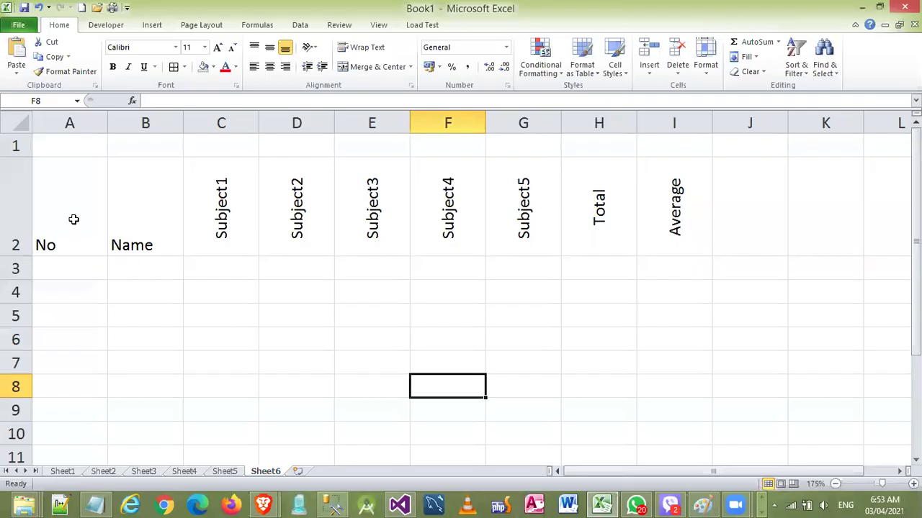
{"action": "left_click_drag", "start_coordinate": [74, 216], "coordinate": [157, 224]}
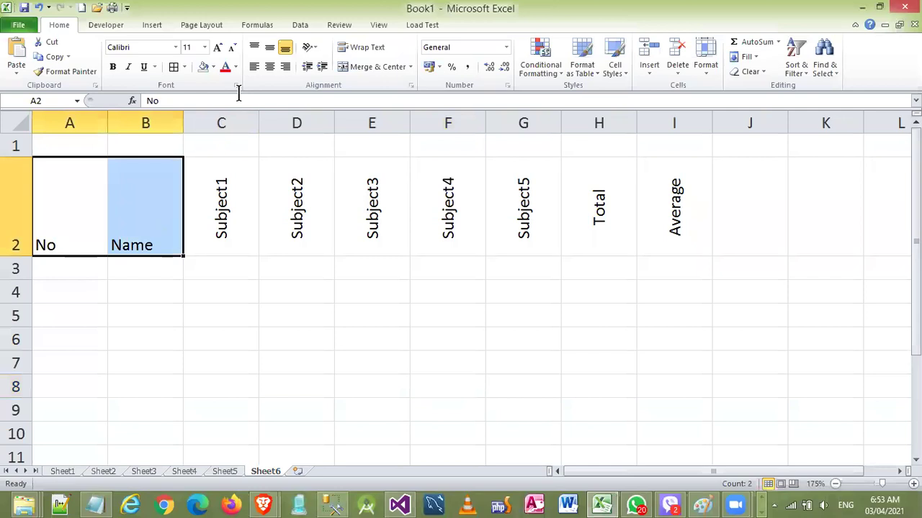
{"action": "left_click", "coordinate": [270, 67]}
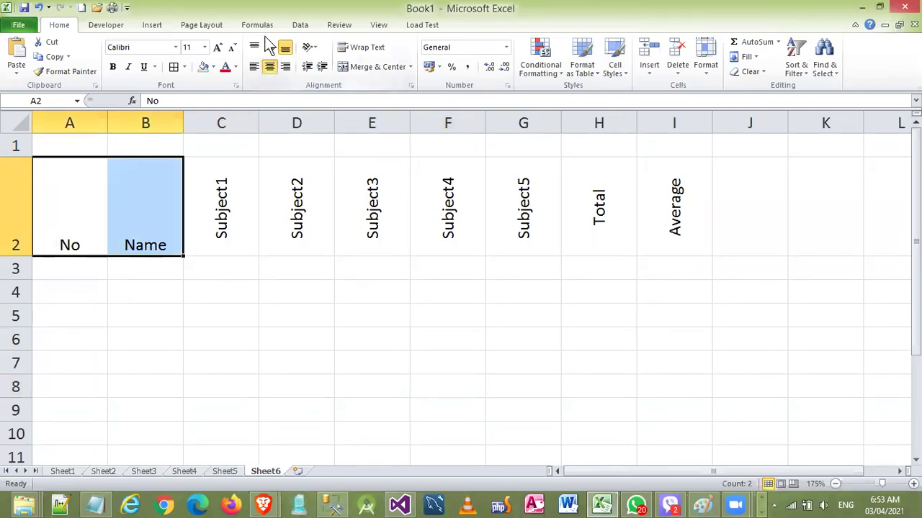
{"action": "left_click", "coordinate": [270, 47]}
{"action": "left_click", "coordinate": [254, 47]}
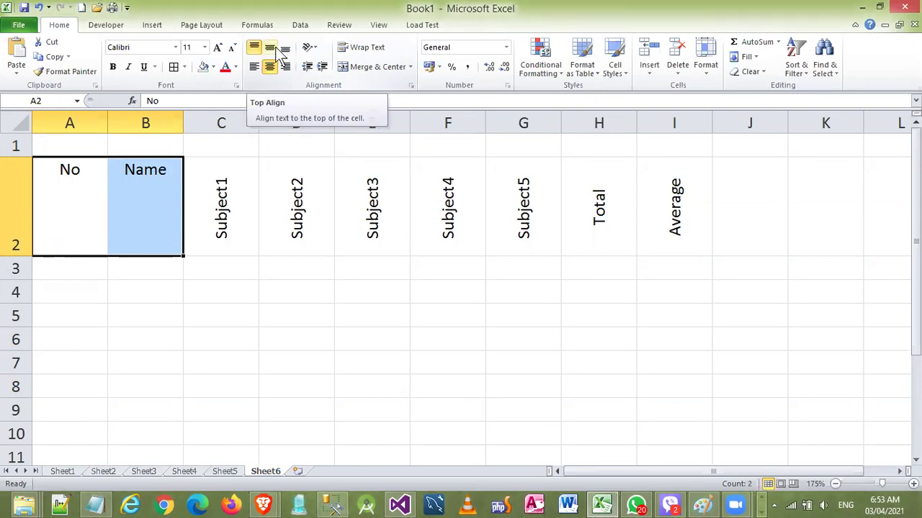
{"action": "left_click", "coordinate": [269, 47]}
Compare bottom and middle alignment for No and Name, then undo the alignment changes
{"action": "left_click", "coordinate": [288, 48]}
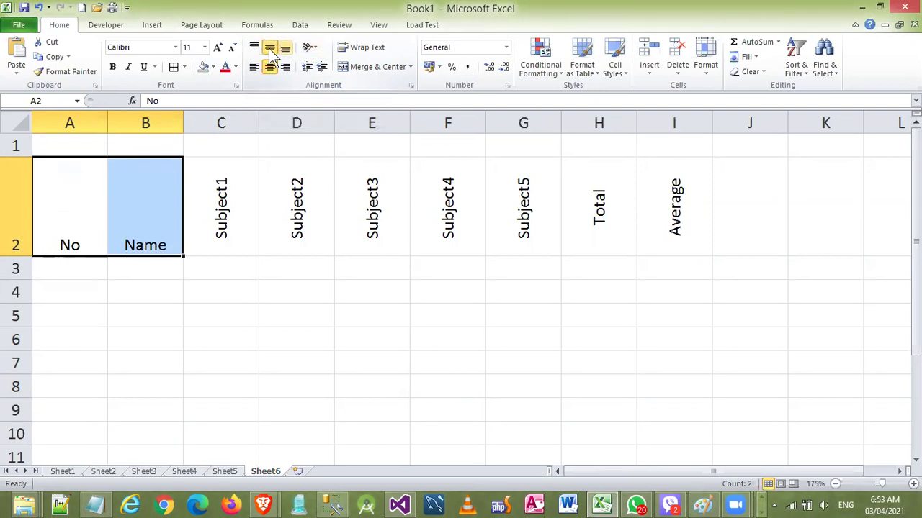
{"action": "left_click", "coordinate": [270, 49]}
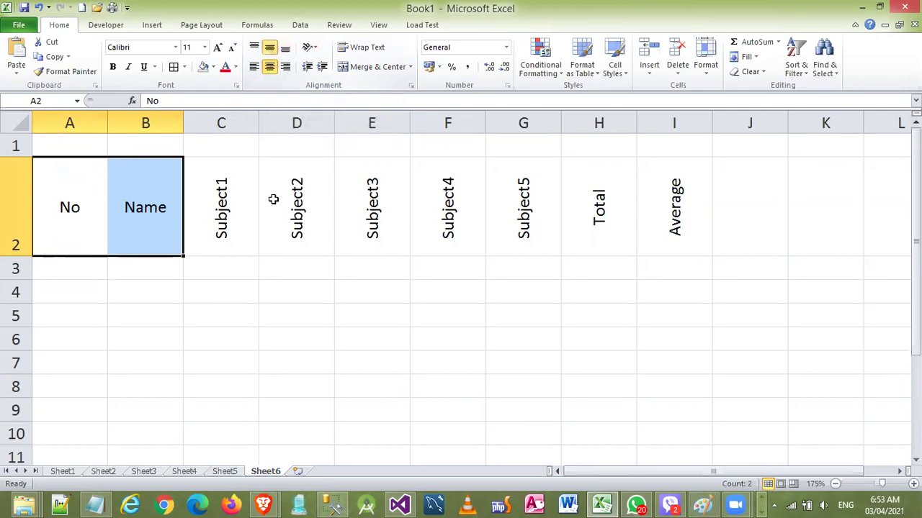
{"action": "left_click", "coordinate": [253, 296]}
{"action": "key", "text": "ctrl+z"}
Undo the earlier alignment and rotation changes on the subject headers
{"action": "key", "text": "ctrl+z"}
{"action": "key", "text": "ctrl+z"}
{"action": "key", "text": "ctrl+z"}
{"action": "key", "text": "ctrl+z"}
{"action": "scroll", "coordinate": [225, 226], "scroll_direction": "down", "scroll_amount": 1}
{"action": "scroll", "coordinate": [225, 226], "scroll_direction": "down", "scroll_amount": 1}
{"action": "scroll", "coordinate": [224, 226], "scroll_direction": "down", "scroll_amount": 1}
{"action": "scroll", "coordinate": [225, 226], "scroll_direction": "down", "scroll_amount": 2}
{"action": "key", "text": "ctrl+z"}
{"action": "key", "text": "ctrl+z"}
{"action": "key", "text": "ctrl+z"}
{"action": "key", "text": "ctrl+z"}
{"action": "key", "text": "ctrl+z"}
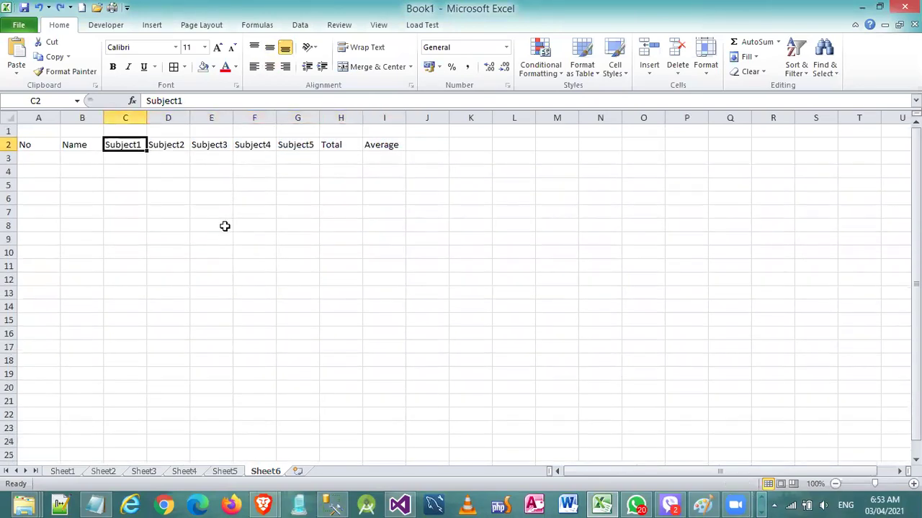
{"action": "key", "text": "ctrl+z"}
{"action": "scroll", "coordinate": [214, 208], "scroll_direction": "up", "scroll_amount": 1}
{"action": "scroll", "coordinate": [206, 194], "scroll_direction": "up", "scroll_amount": 2}
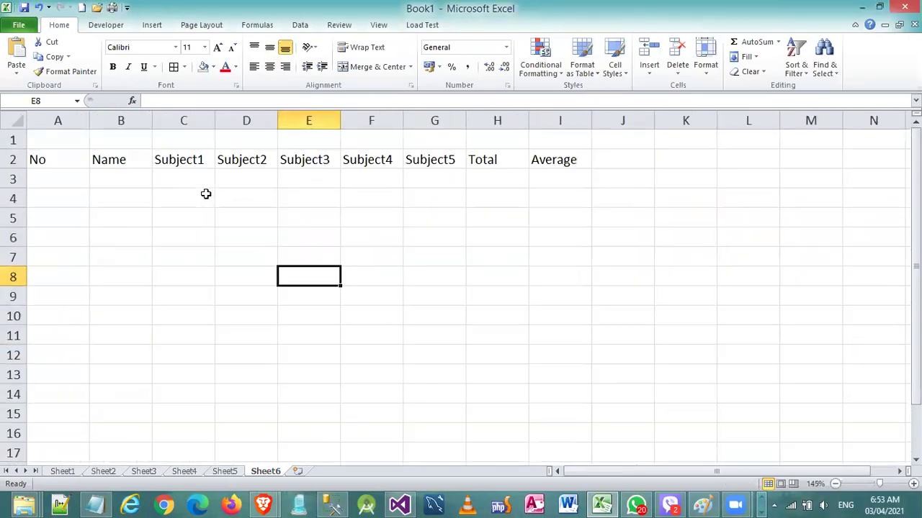
Rotate the C2:I2 headers (Subject1 to Average) to read upward, centred horizontally and vertically
{"action": "left_click_drag", "start_coordinate": [205, 157], "coordinate": [538, 151]}
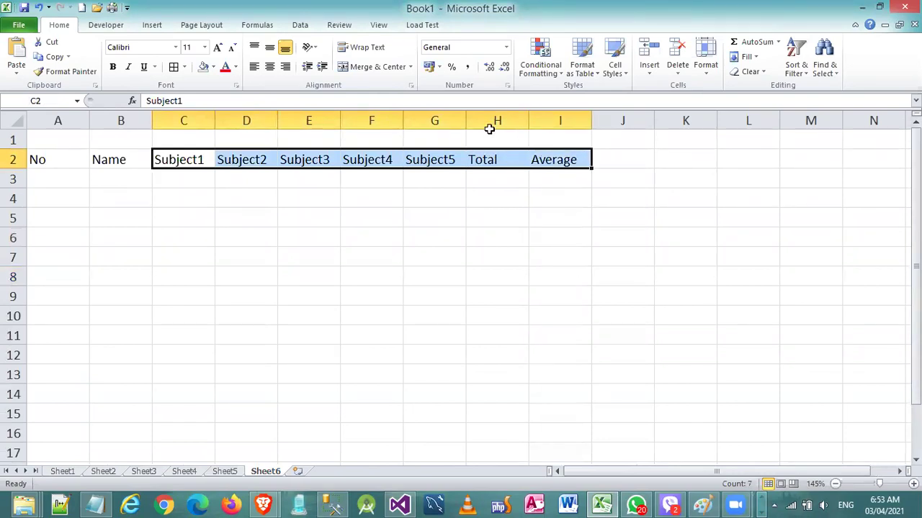
{"action": "left_click", "coordinate": [311, 47]}
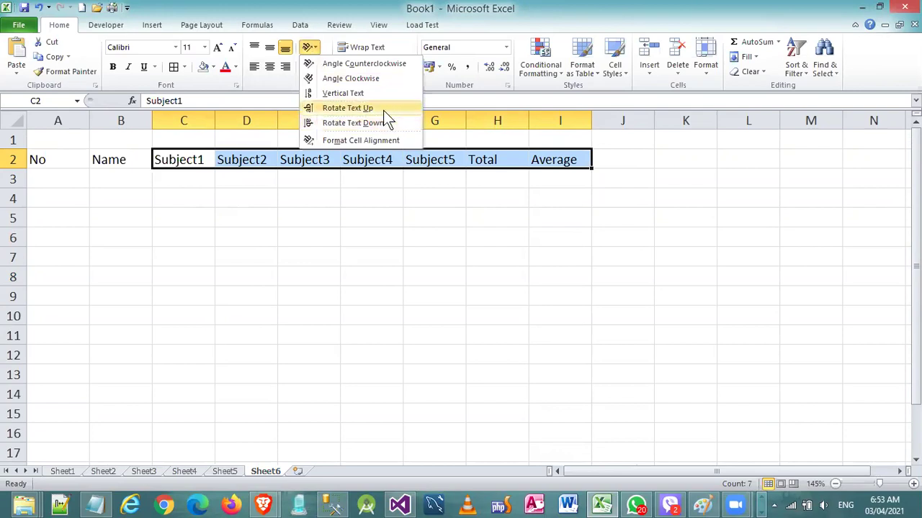
{"action": "left_click", "coordinate": [383, 110]}
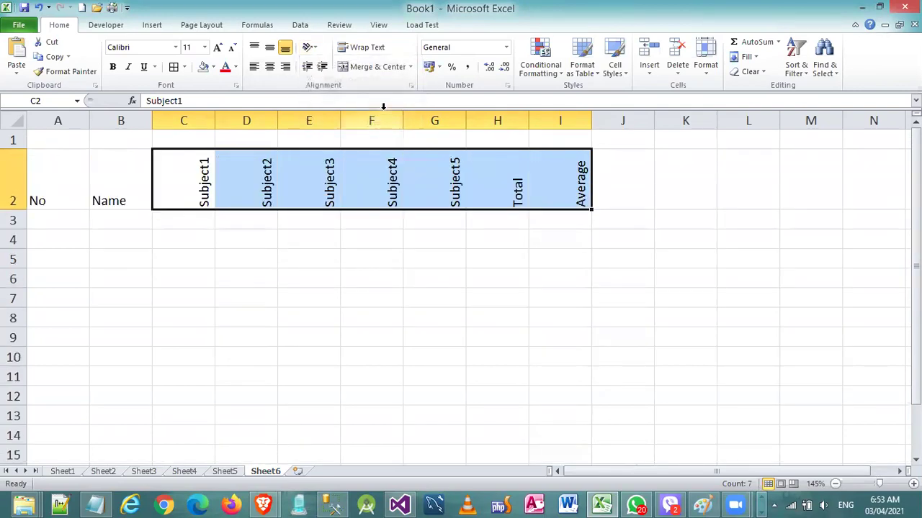
{"action": "left_click", "coordinate": [270, 68]}
{"action": "left_click", "coordinate": [270, 48]}
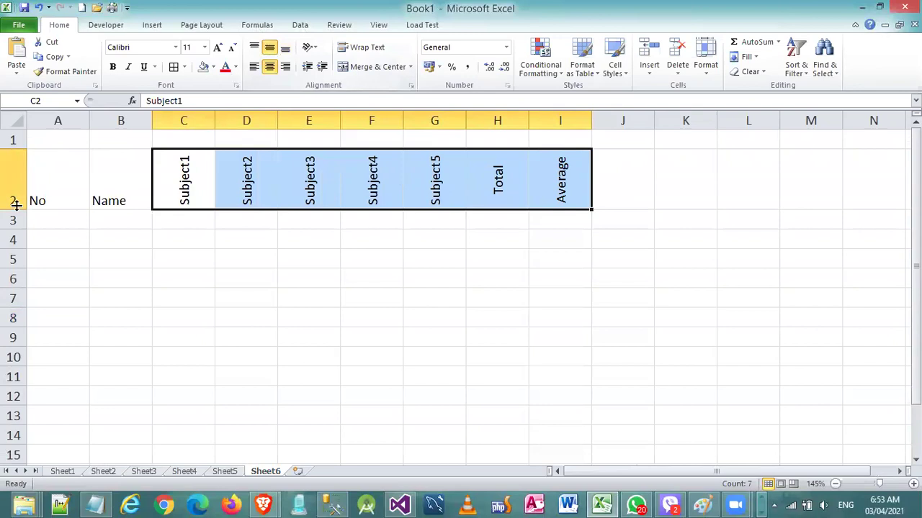
Make row 2 taller and centre No and Name horizontally and vertically
{"action": "mouse_move", "coordinate": [17, 220]}
{"action": "left_mouse_down"}
{"action": "mouse_move", "coordinate": [17, 228]}
{"action": "mouse_move", "coordinate": [116, 209]}
{"action": "left_mouse_up"}
{"action": "left_click", "coordinate": [165, 298]}
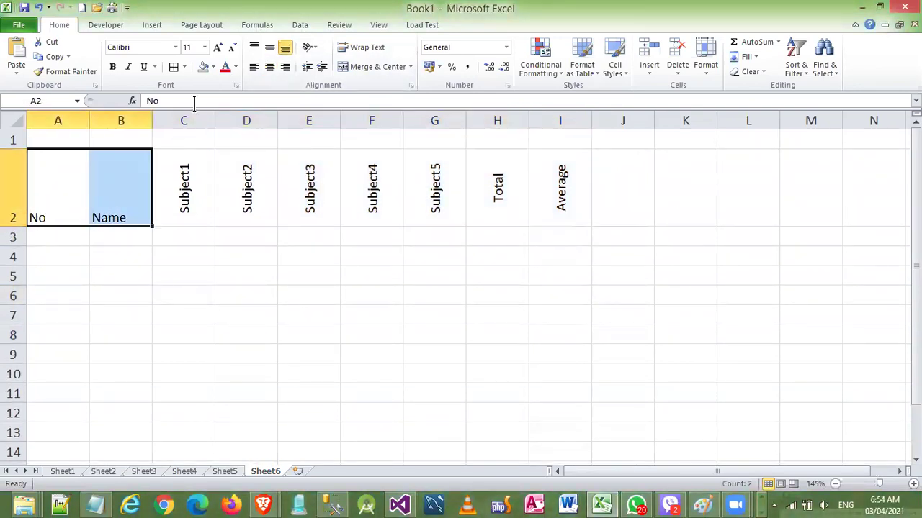
{"action": "left_click", "coordinate": [270, 66]}
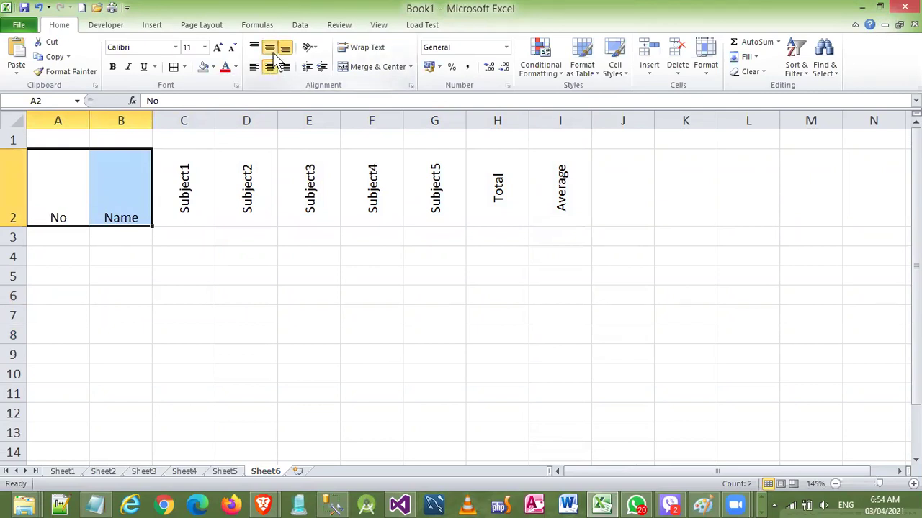
{"action": "left_click", "coordinate": [270, 48]}
{"action": "left_click", "coordinate": [237, 252]}
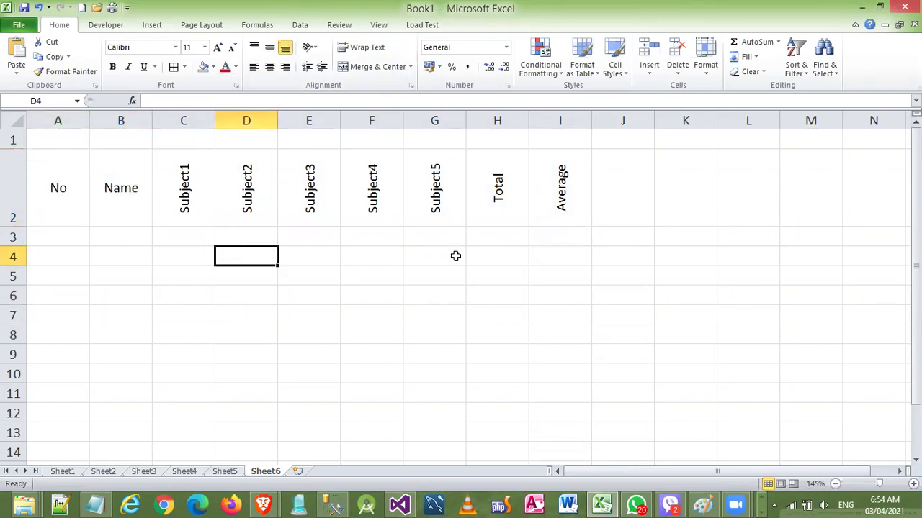
Make all header labels from No to Average in A2:I2 bold
{"action": "left_click_drag", "start_coordinate": [63, 200], "coordinate": [551, 198]}
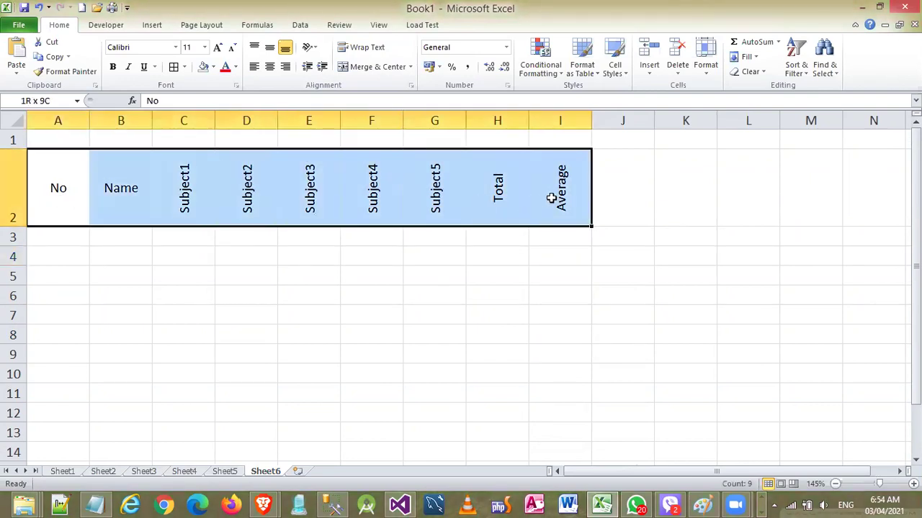
{"action": "left_click", "coordinate": [113, 69]}
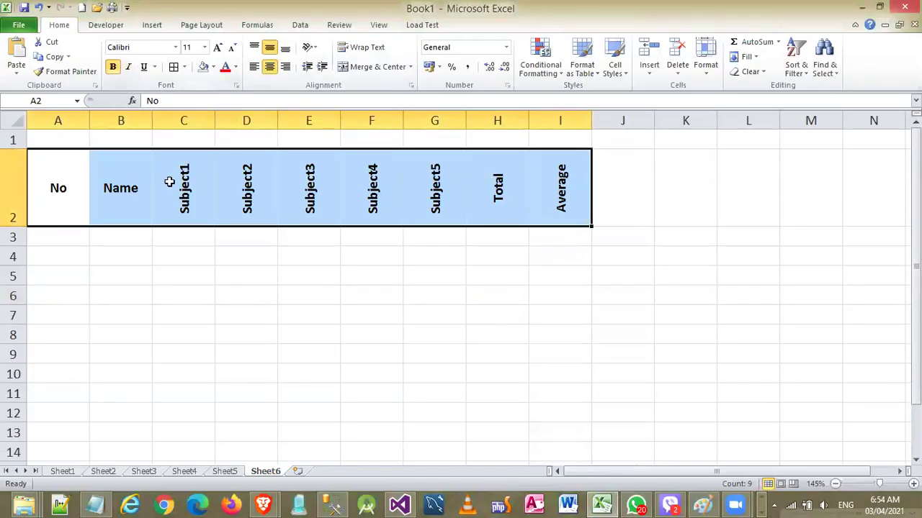
{"action": "left_click", "coordinate": [484, 254]}
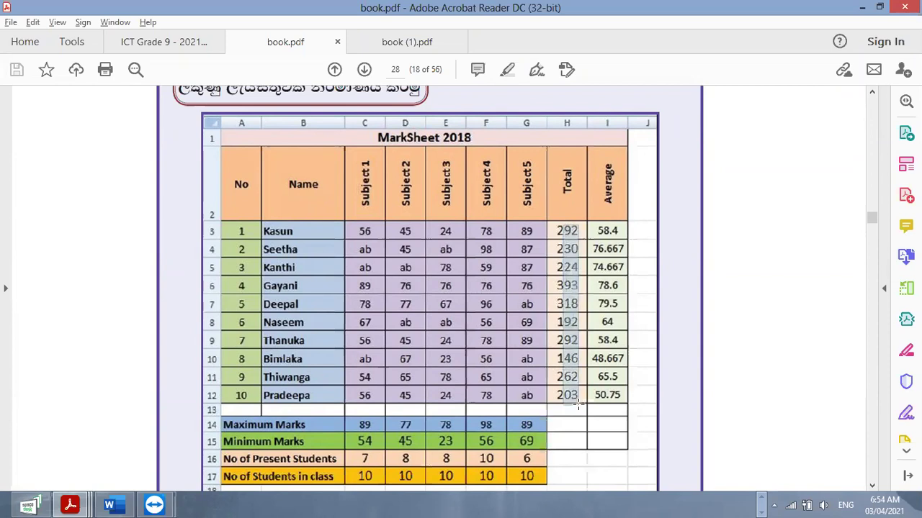
{"action": "left_click_drag", "start_coordinate": [562, 222], "coordinate": [625, 383]}
{"action": "scroll", "coordinate": [200, 370], "scroll_direction": "down", "scroll_amount": 1}
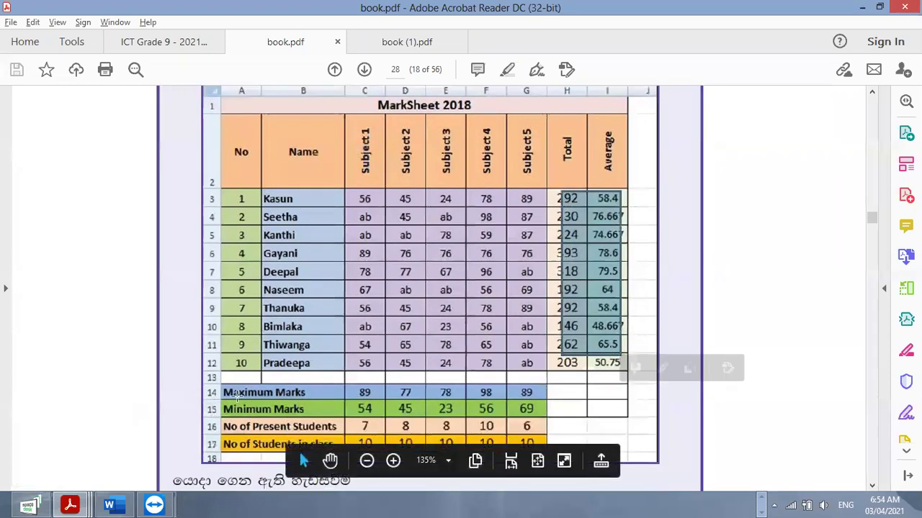
{"action": "mouse_move", "coordinate": [220, 386]}
{"action": "left_mouse_down"}
{"action": "mouse_move", "coordinate": [503, 418]}
{"action": "mouse_move", "coordinate": [598, 417]}
{"action": "left_mouse_up"}
{"action": "scroll", "coordinate": [524, 308], "scroll_direction": "down", "scroll_amount": 4}
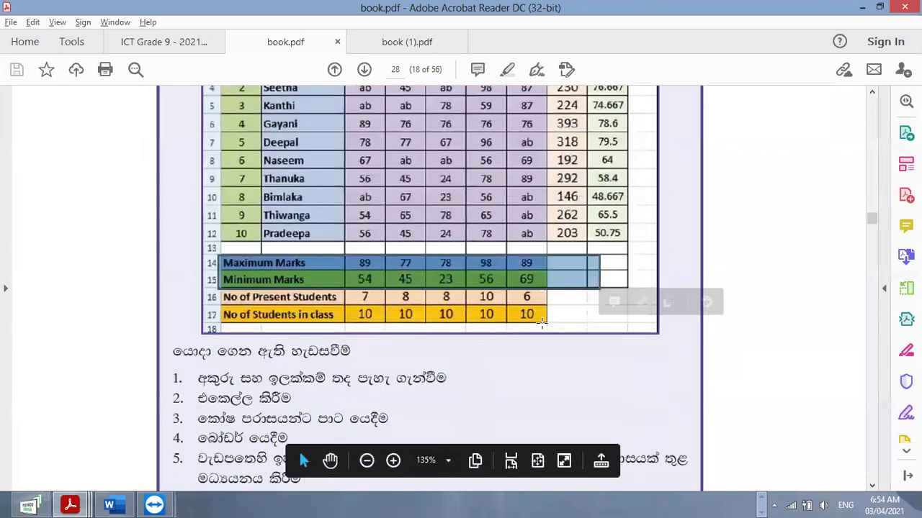
{"action": "left_click", "coordinate": [544, 327]}
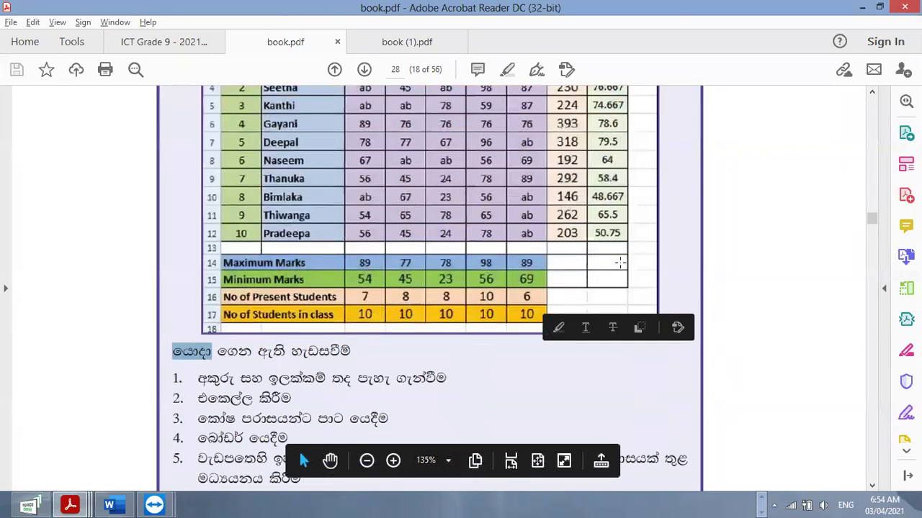
{"action": "left_click", "coordinate": [690, 258]}
{"action": "scroll", "coordinate": [690, 258], "scroll_direction": "up", "scroll_amount": 2}
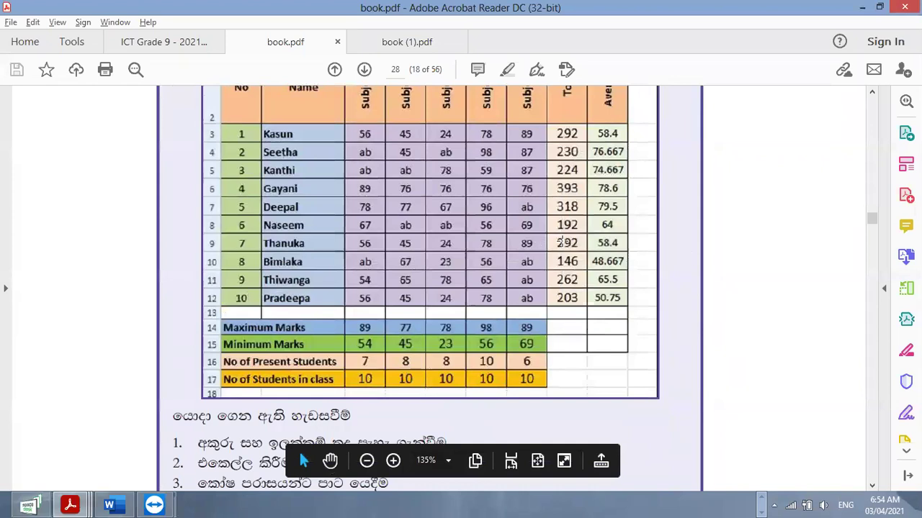
{"action": "scroll", "coordinate": [540, 241], "scroll_direction": "up", "scroll_amount": 1}
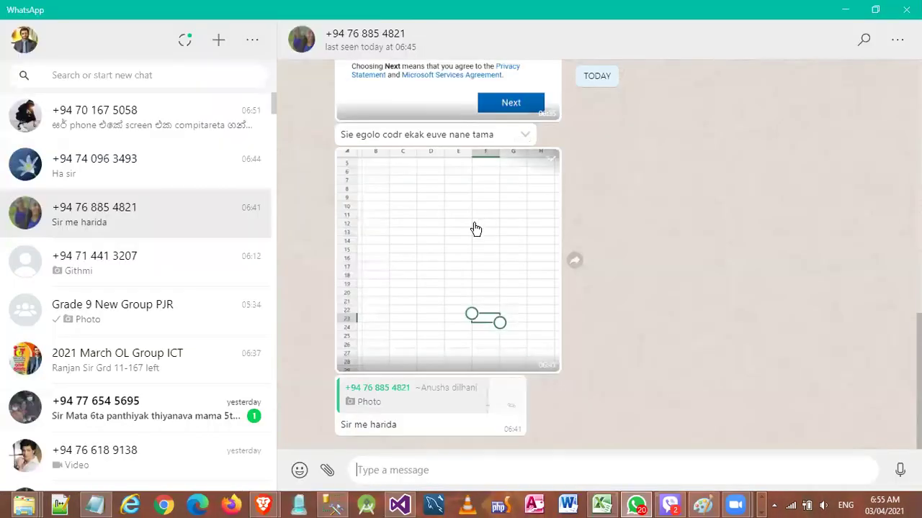
View the spreadsheet photo from the WhatsApp chat full size, then return to book.pdf in Acrobat
{"action": "left_click", "coordinate": [506, 231]}
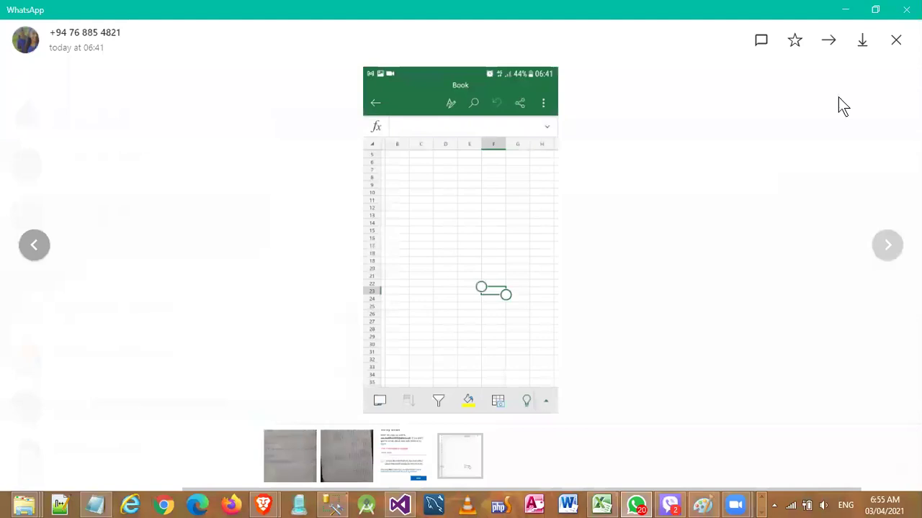
{"action": "left_click", "coordinate": [573, 88]}
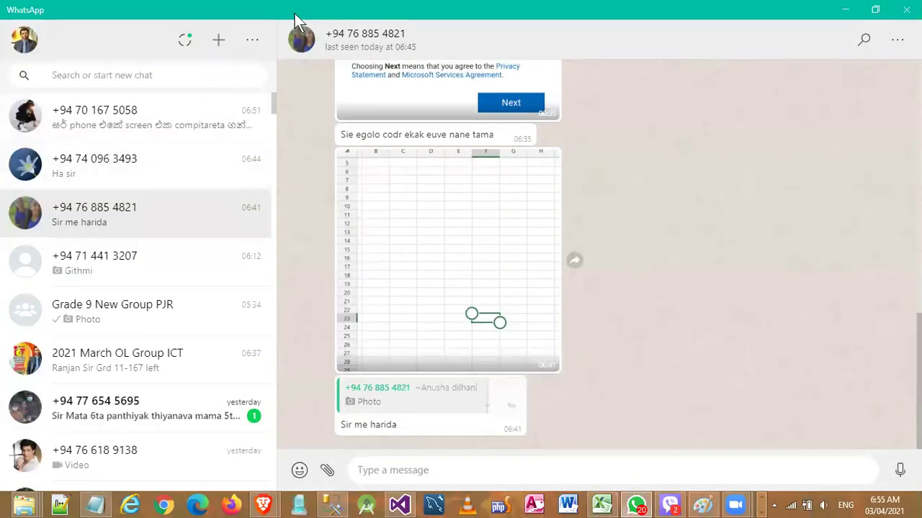
{"action": "key", "text": "alt+Tab"}
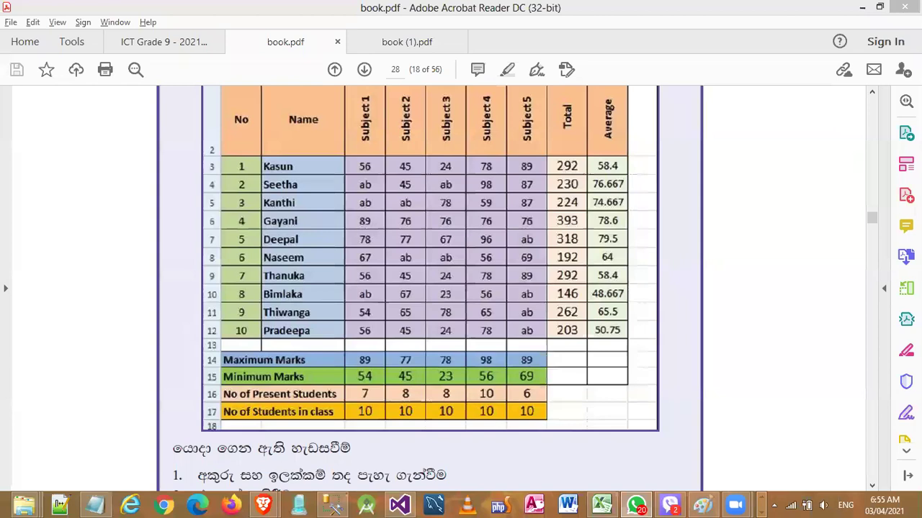